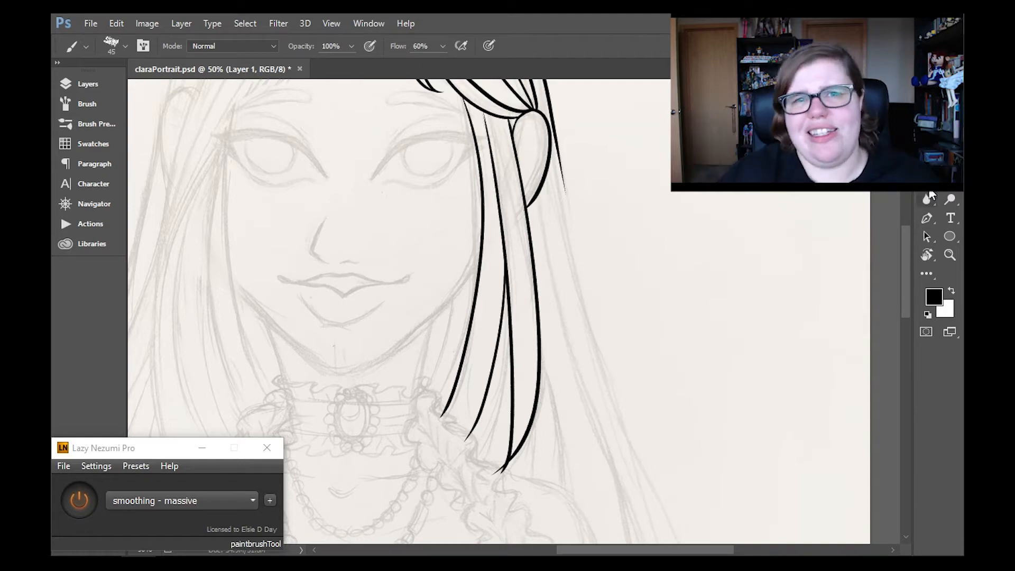
- Trim the lower tip of the right front hair lock and ink the long outer hair contour from behind the ear past the shoulder
key("e")
left_click_drag(498, 477, 492, 481)
mouse_move(907, 282)
left_mouse_down()
mouse_move(918, 254)
mouse_move(915, 298)
mouse_move(908, 270)
mouse_move(899, 319)
mouse_move(907, 228)
left_mouse_up()
key("b")
left_click(550, 141, "alt")
left_click(559, 255, "alt")
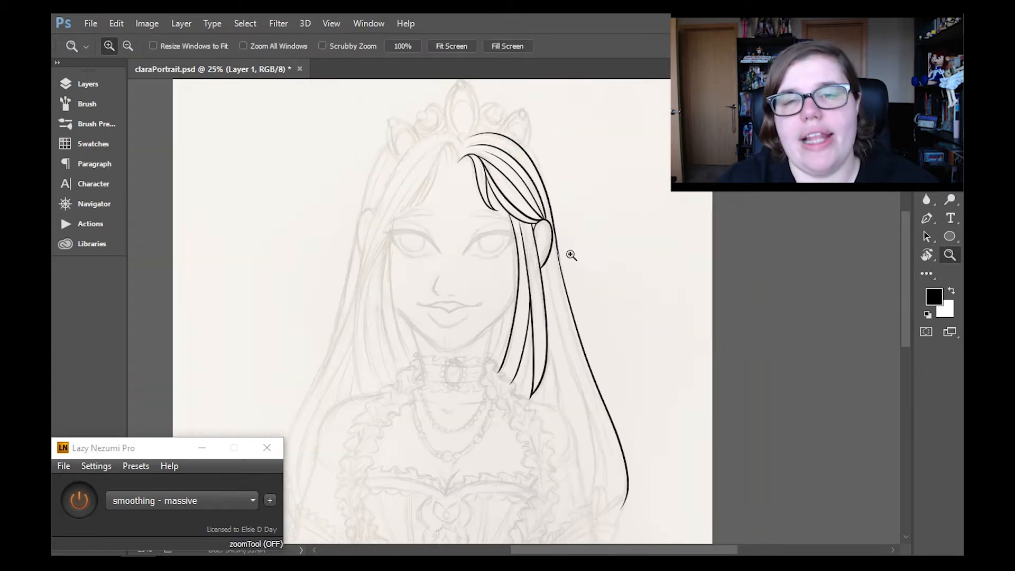
- Clean up and thicken the outer hair contour beside the right ear and ink the inner ear details
left_click(563, 248, "ctrl")
left_click(564, 246, "ctrl")
left_click(564, 245, "ctrl")
key("e")
key("b")
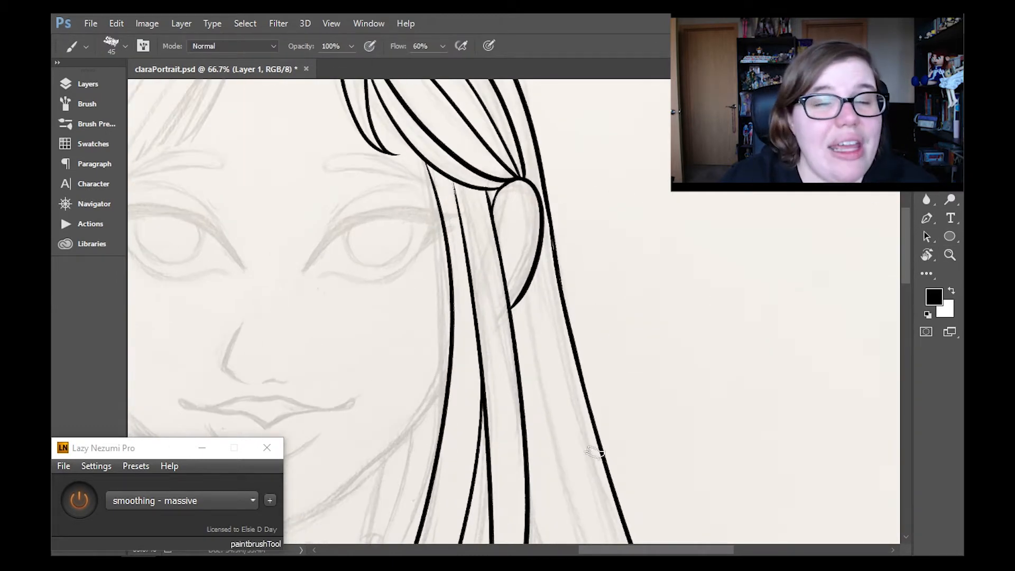
key("e")
key("b")
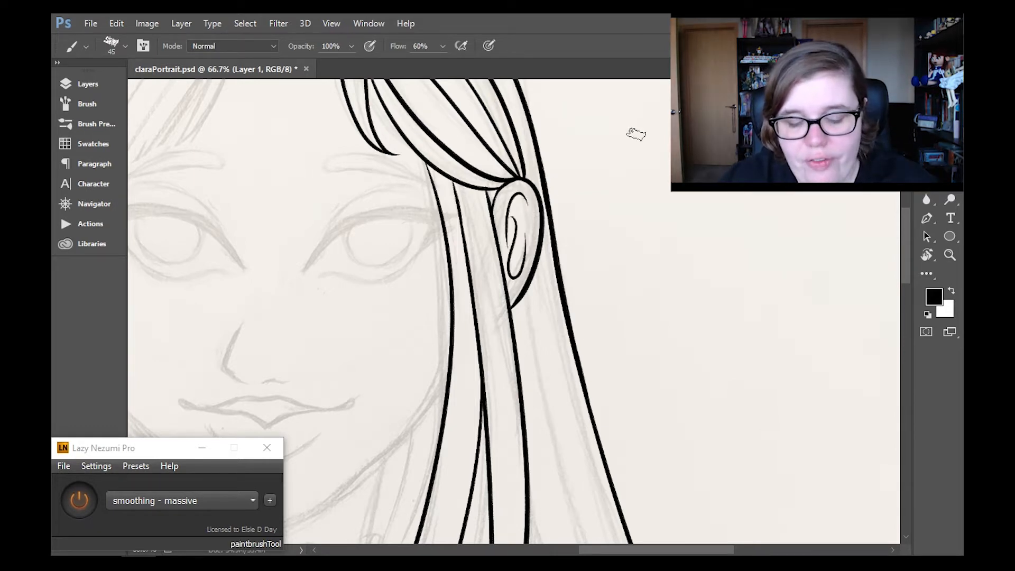
- Erase the innermost front hair strand running beside the right cheek
key("z")
left_click(470, 48)
double_click(565, 258)
left_click_drag(577, 249, 577, 322)
key("y")
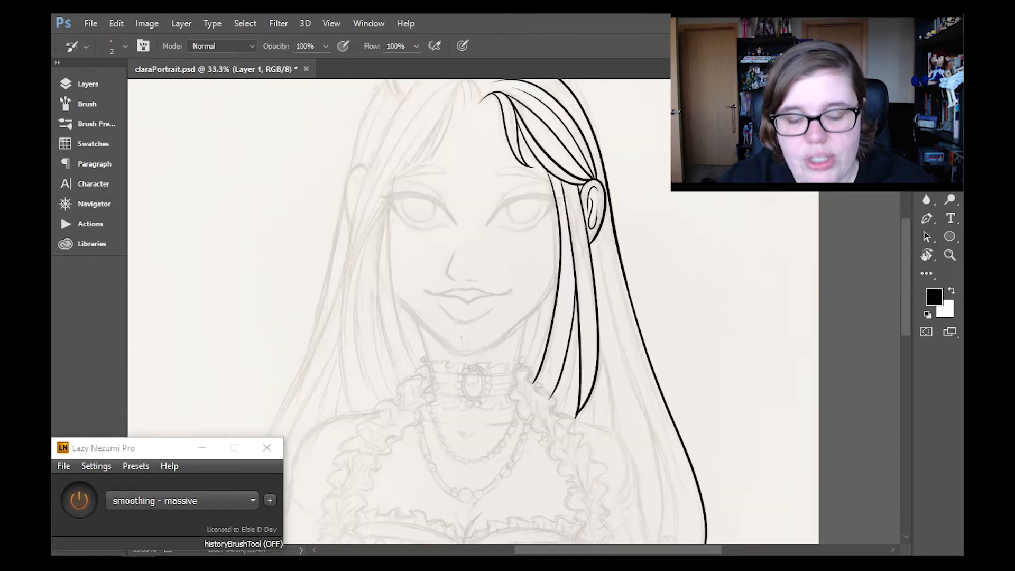
key("z")
left_click_drag(525, 248, 525, 290)
left_click(524, 291)
key("e")
left_click_drag(568, 191, 540, 490)
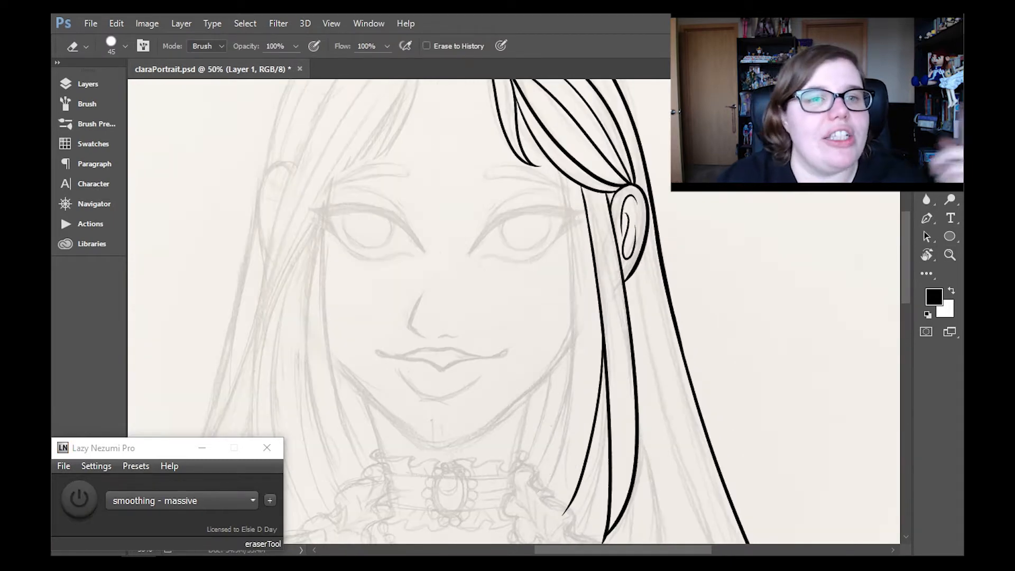
- Redraw the strand beside the right cheek as one smooth curve from the temple to the collar and trim its lower tip
key("b")
left_click_drag(567, 182, 539, 508)
key("ctrl+z")
mouse_move(571, 176)
left_mouse_down()
mouse_move(551, 490)
mouse_move(519, 531)
left_mouse_up()
key("ctrl+z")
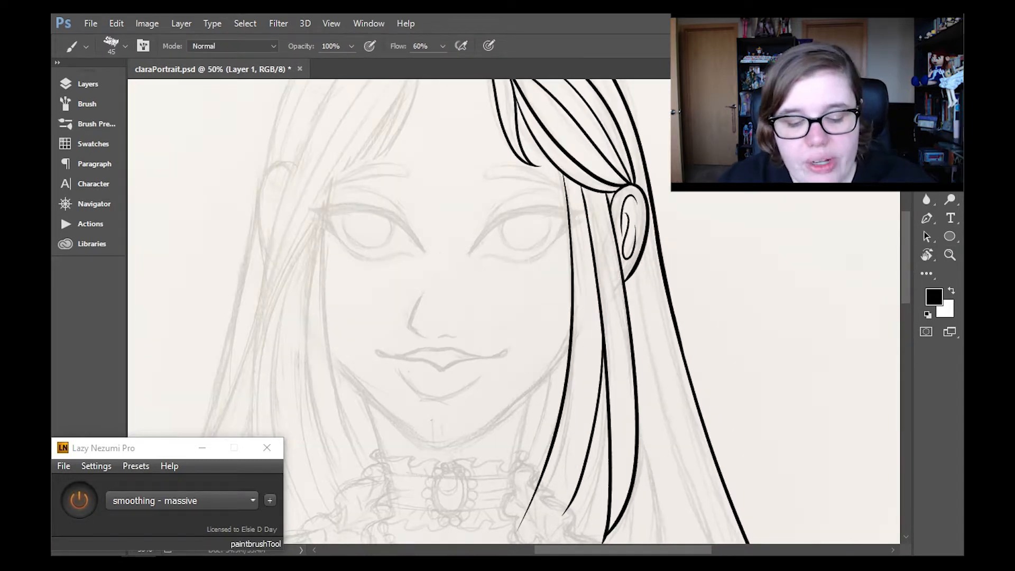
left_click_drag(906, 260, 906, 295)
key("e")
left_click_drag(528, 324, 520, 356)
left_click_drag(906, 299, 906, 258)
- Ink the left front hair line from the parting across the temple, plus short curved strands at the parting
key("b")
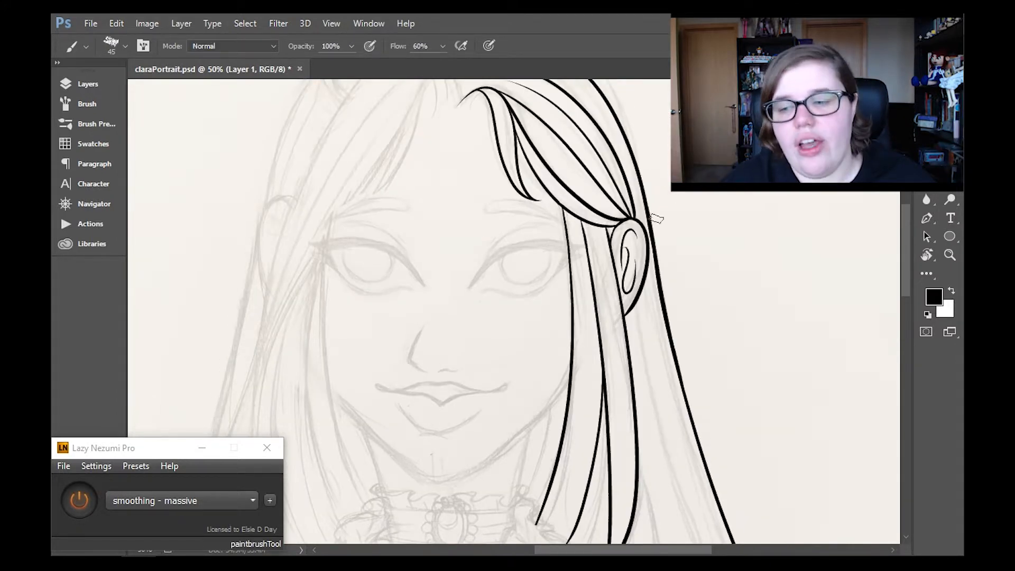
left_click_drag(906, 254, 906, 249)
left_click_drag(544, 550, 507, 550)
left_click_drag(906, 254, 906, 244)
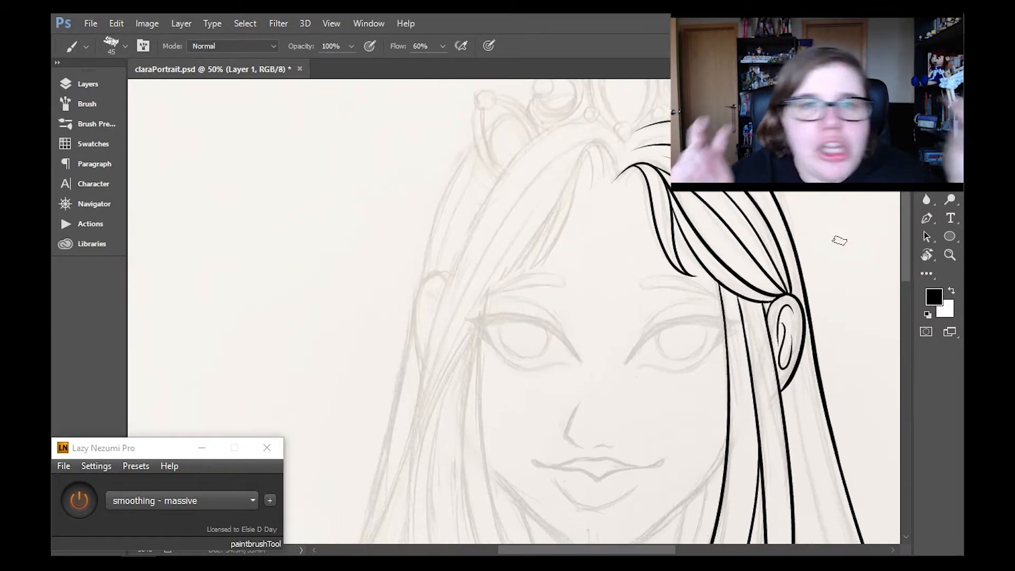
left_click_drag(602, 142, 414, 528)
left_click_drag(601, 141, 618, 177)
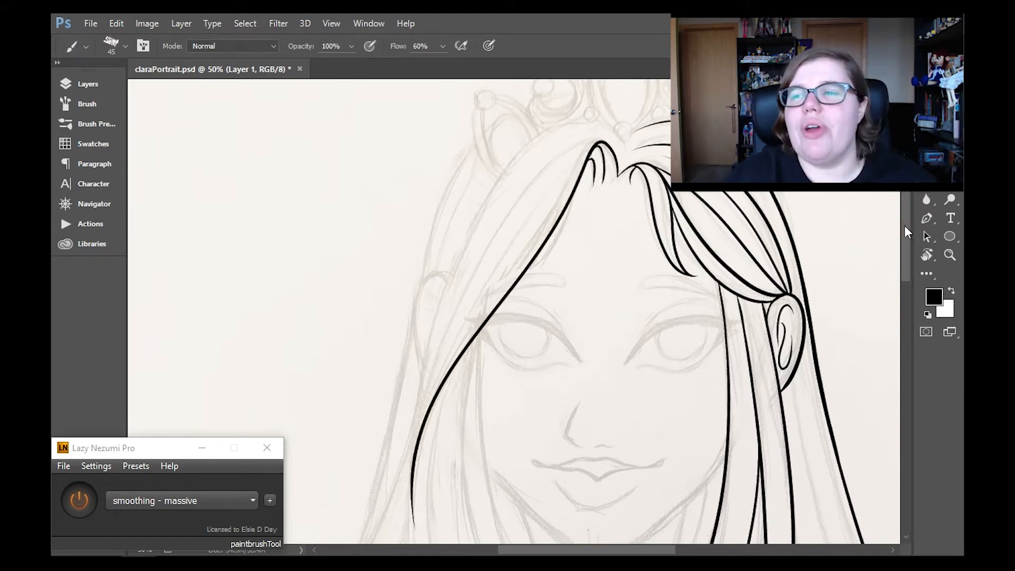
- Extend the left front hair line down to the shoulder and trim its thickness and tip with the eraser
left_click_drag(908, 232, 908, 291)
key("e")
left_click_drag(424, 182, 447, 410)
key("b")
left_click_drag(414, 200, 433, 396)
key("e")
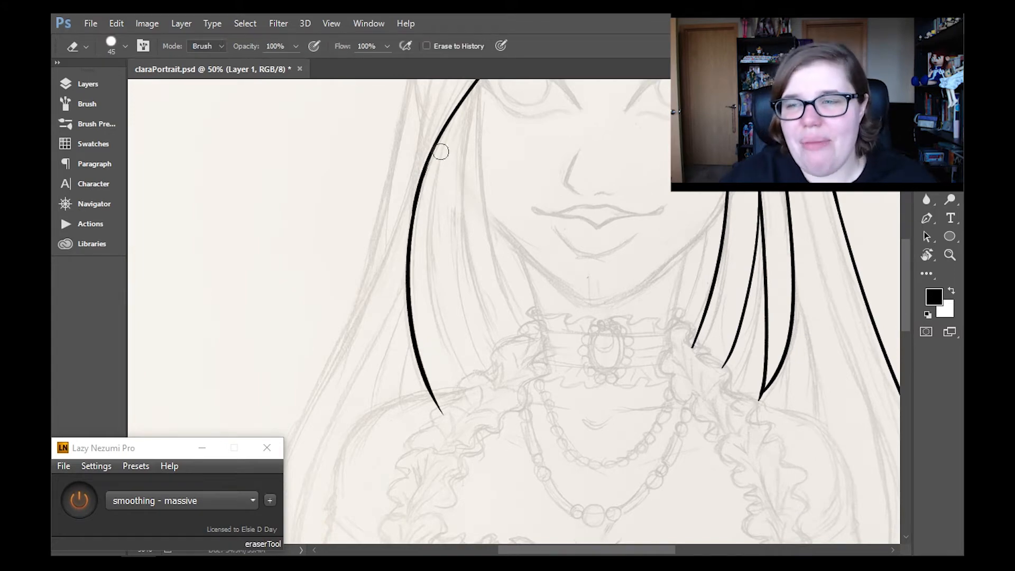
left_click_drag(417, 285, 440, 401)
- Ink three curved strands inside the left front lock beside the face and trim their ends along the collar ruffle
mouse_move(905, 288)
left_mouse_down()
mouse_move(902, 310)
mouse_move(903, 260)
mouse_move(904, 273)
left_mouse_up()
key("y")
key("b")
key("ctrl+z")
left_click_drag(493, 139, 538, 426)
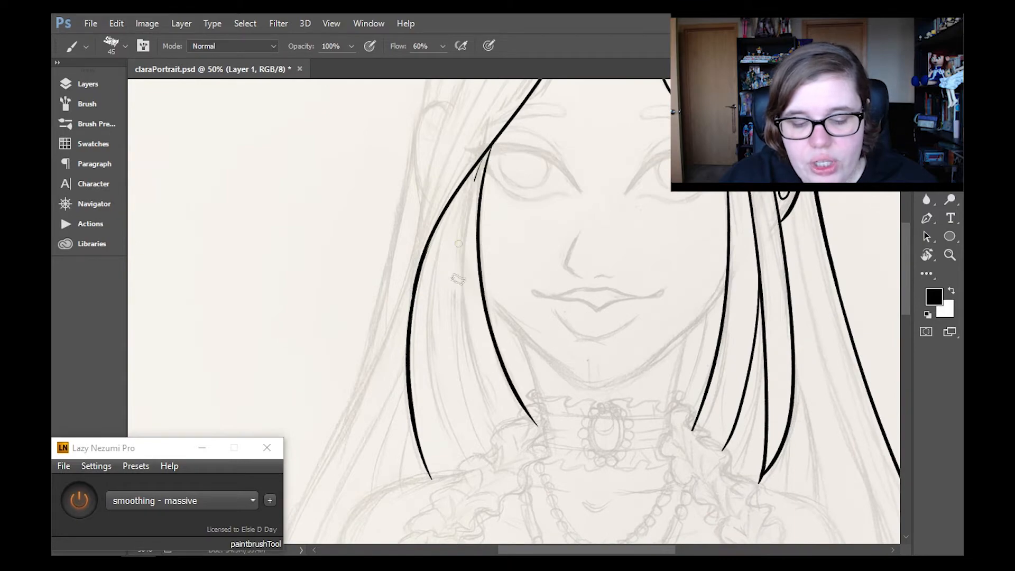
left_click_drag(474, 182, 512, 454)
left_click_drag(459, 190, 479, 478)
left_click_drag(906, 240, 906, 261)
key("e")
left_click_drag(535, 311, 531, 319)
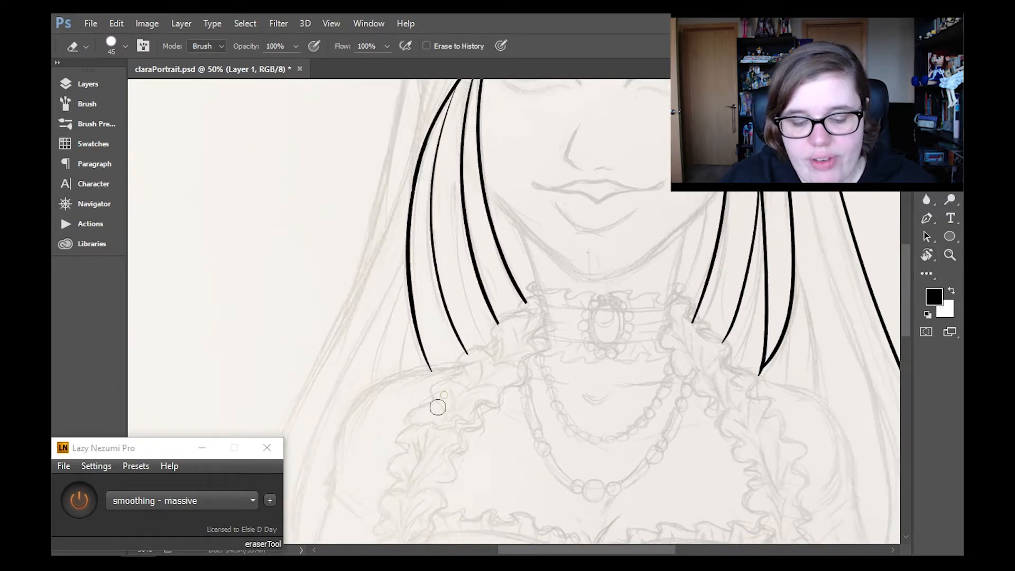
- Ink the upper contour of the left front hair section from the parting over the head down to the side lock
mouse_move(906, 295)
left_mouse_down()
mouse_move(899, 305)
mouse_move(905, 237)
left_mouse_up()
key("b")
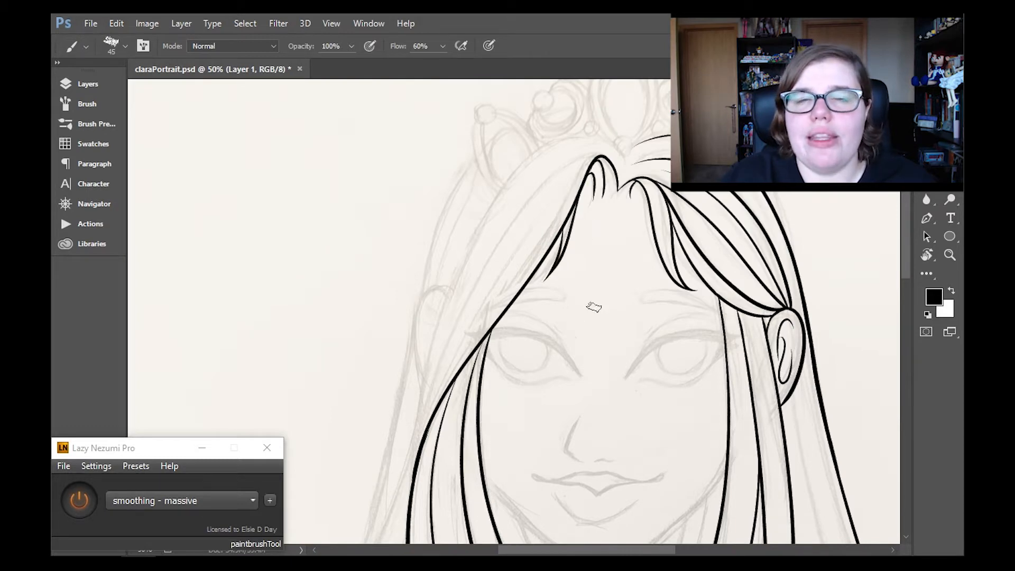
left_click_drag(624, 156, 414, 466)
left_click_drag(906, 230, 908, 238)
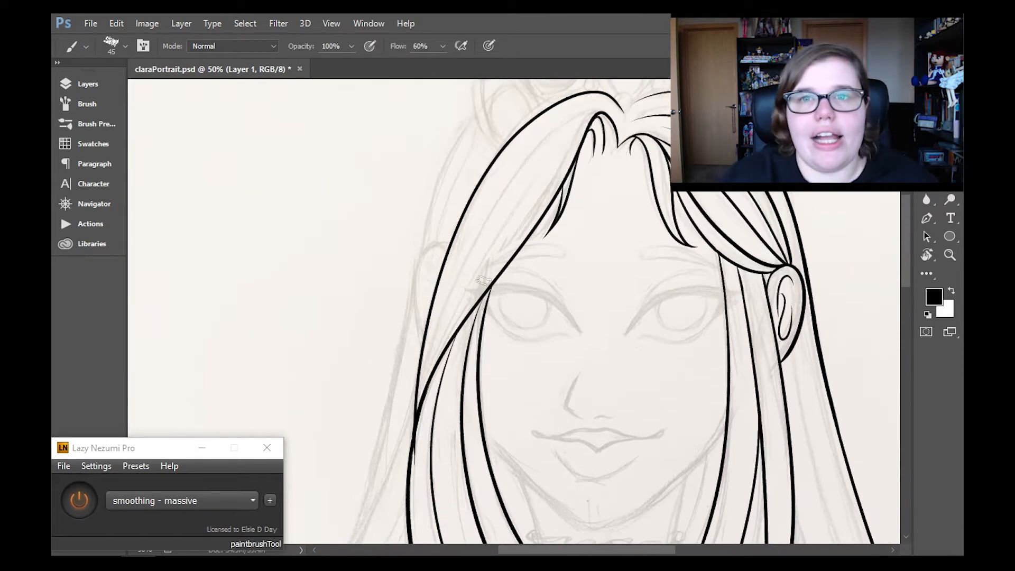
- Erase the excess line where the left upper hair contour merges into the front lock
left_click(927, 198)
key("e")
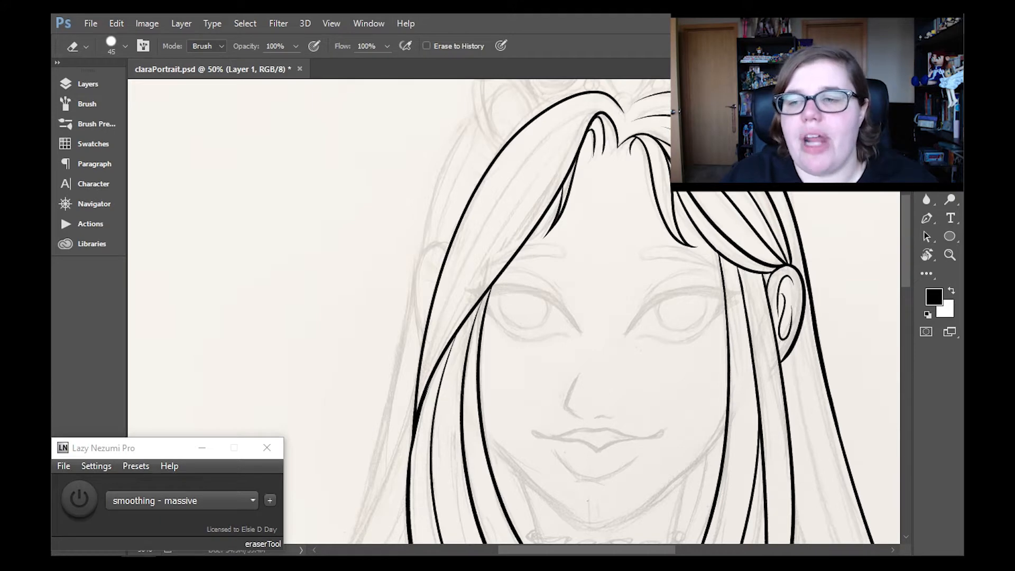
key("b")
key("e")
scroll(420, 240, "down", 5)
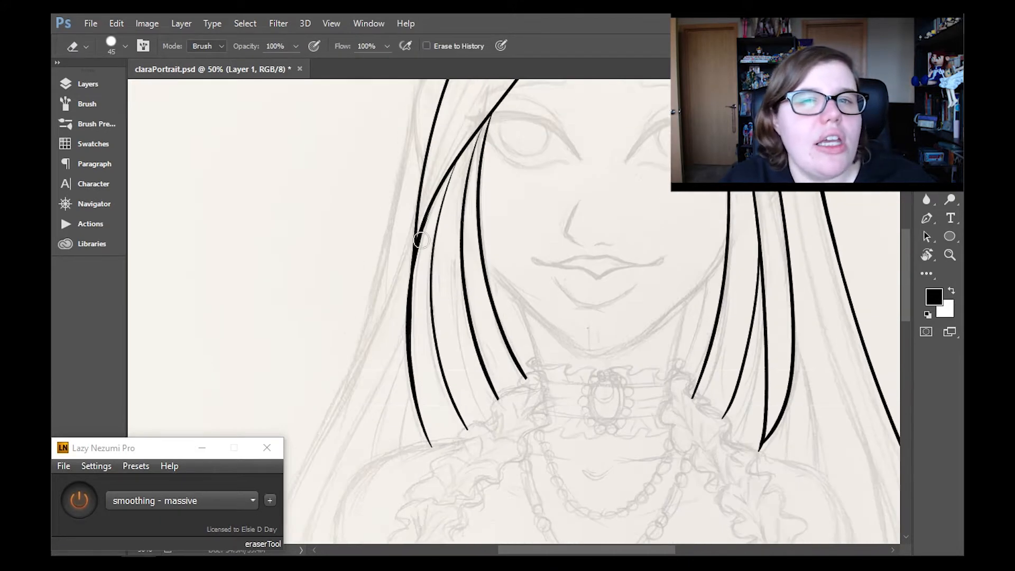
key("b")
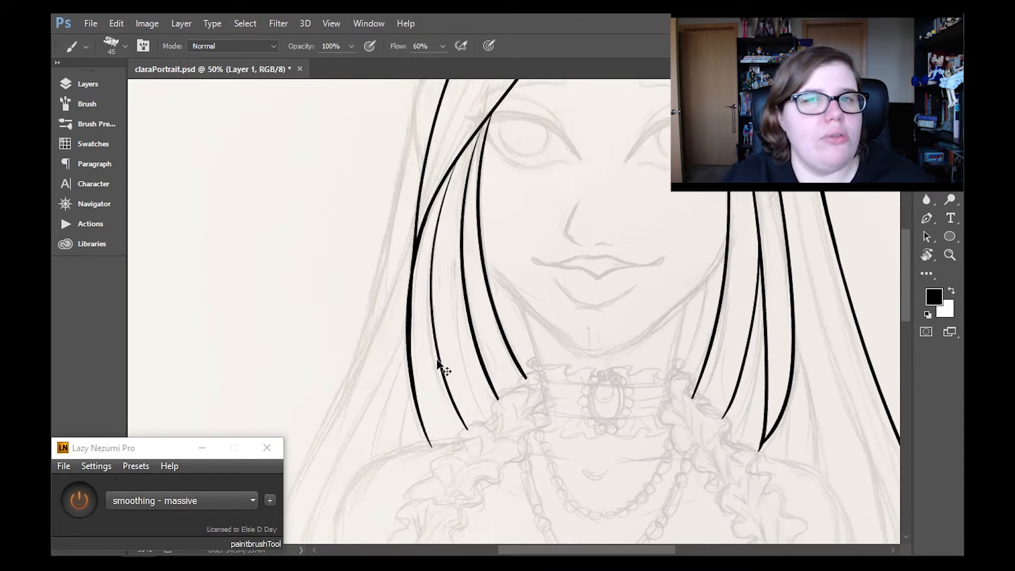
scroll(425, 313, "up", 2)
key("e")
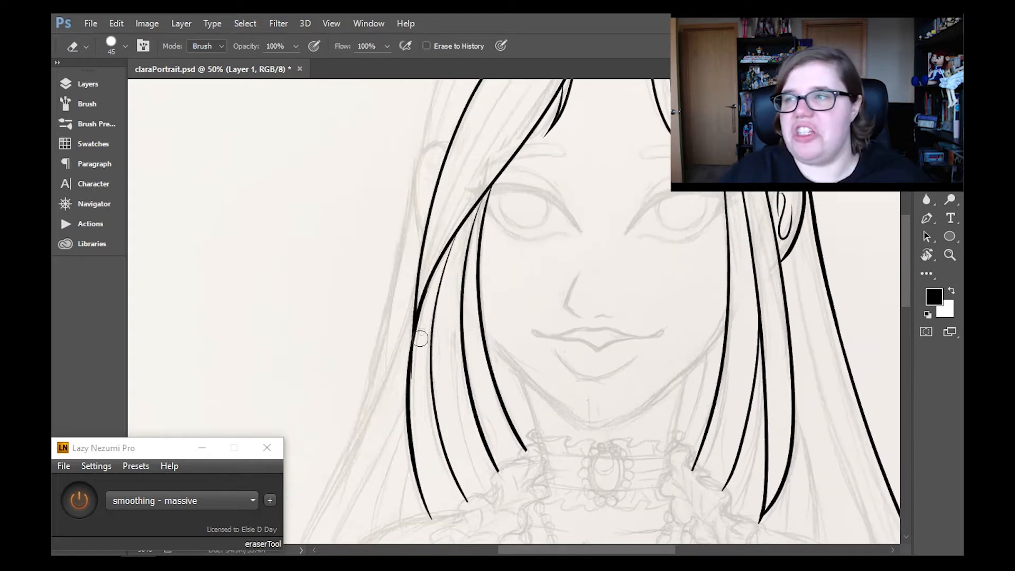
- Ink long inner strands through the left front hair section, following its curve from the parting to the side lock
key("b")
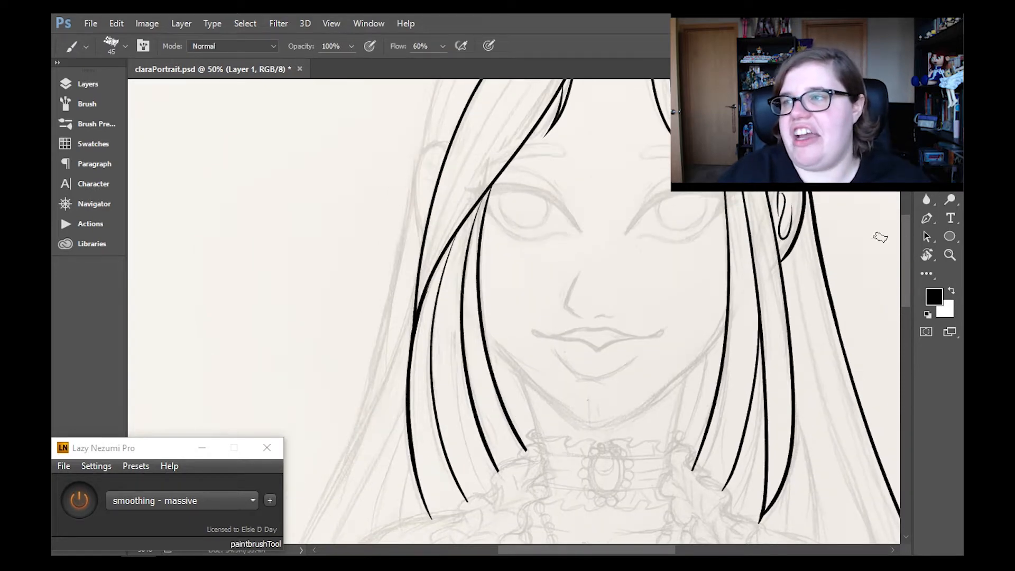
left_click_drag(880, 238, 881, 399)
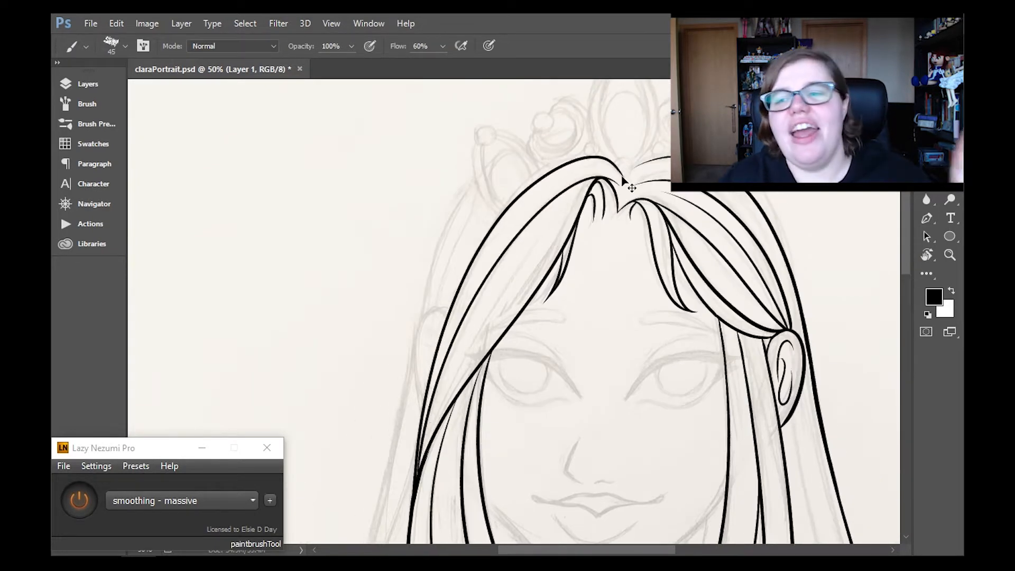
key("ctrl+z")
left_click_drag(620, 186, 417, 472)
key("ctrl+z")
left_click_drag(559, 221, 424, 458)
key("ctrl+z")
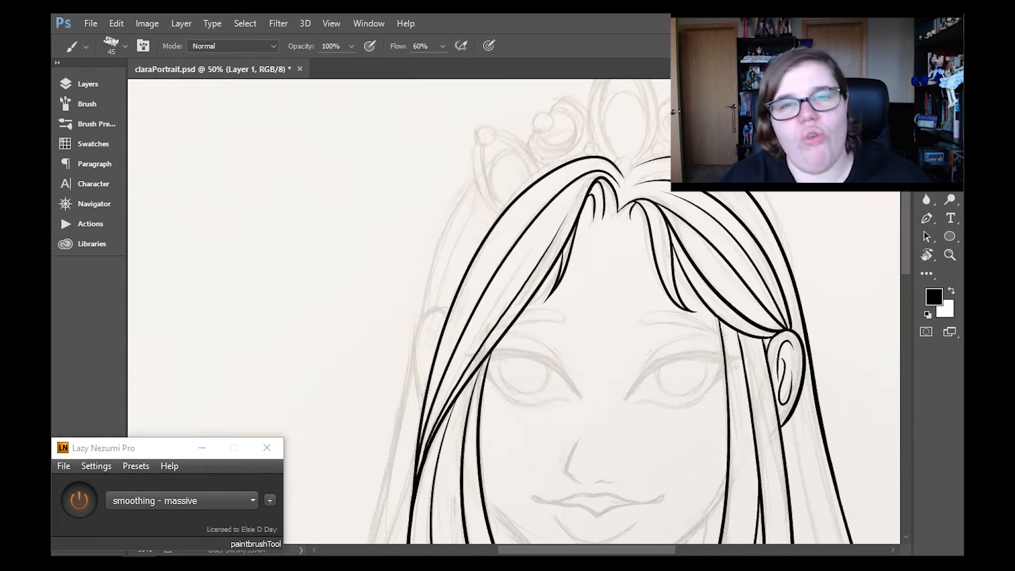
- Rotate the canvas, erase the messy strand ends above the right ear, and re-ink the inner strands converging there
key("r")
left_click_drag(872, 243, 849, 441)
key("e")
left_click_drag(722, 179, 734, 331)
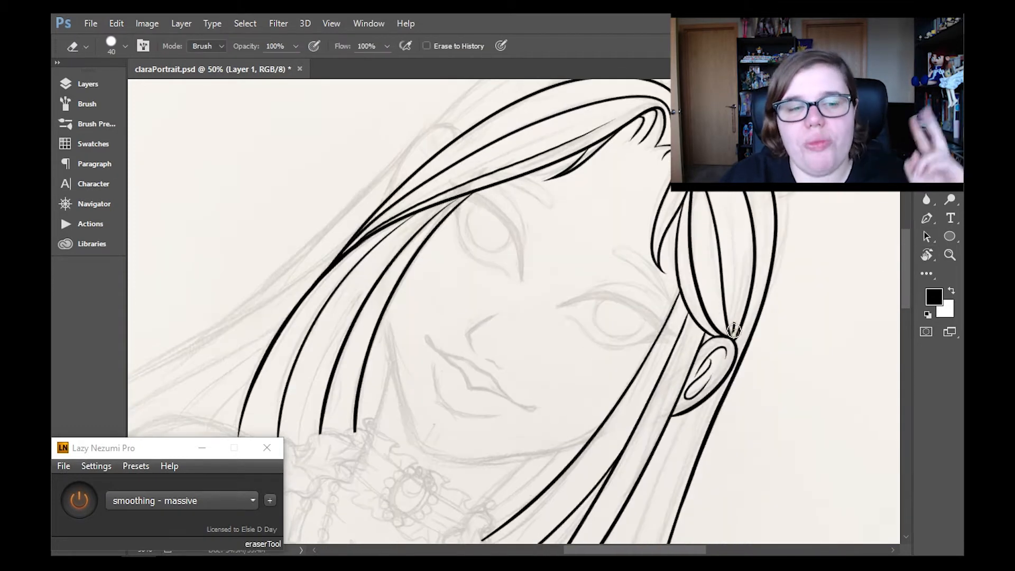
left_click(79, 500)
key("b")
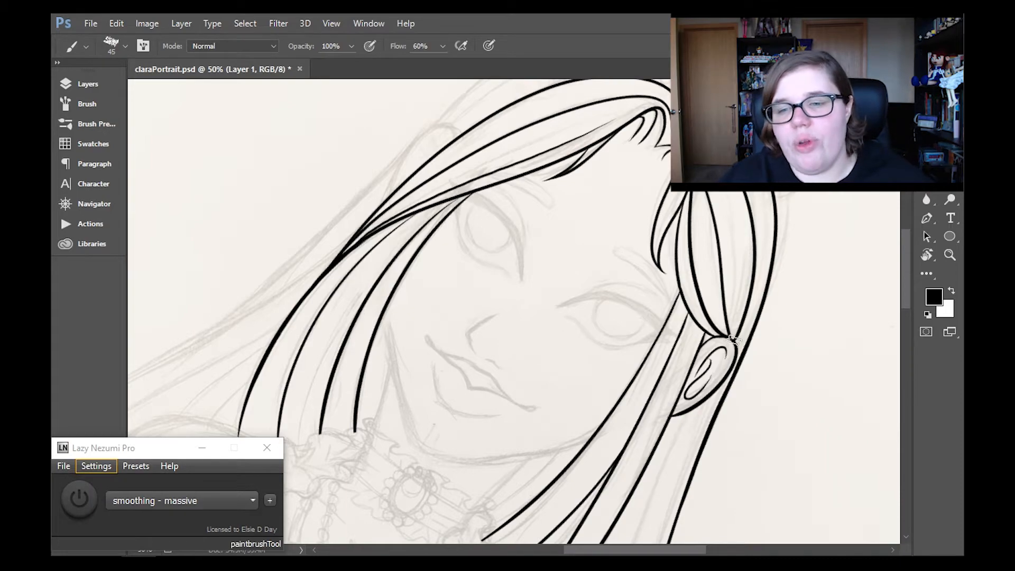
left_click(79, 500)
left_click_drag(906, 260, 911, 243)
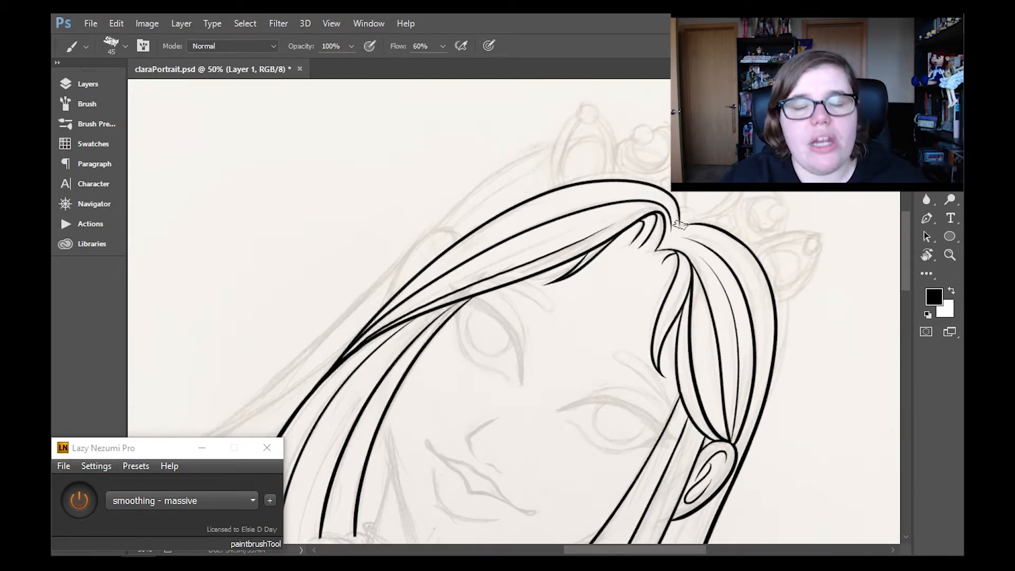
- Reset the canvas rotation so the portrait is upright, with the head and shoulders in view
key("r")
key("Escape")
left_click_drag(904, 252, 904, 269)
key("z")
key("ctrl+0")
left_click(479, 192)
left_click(479, 192)
left_click(479, 192)
key("b")
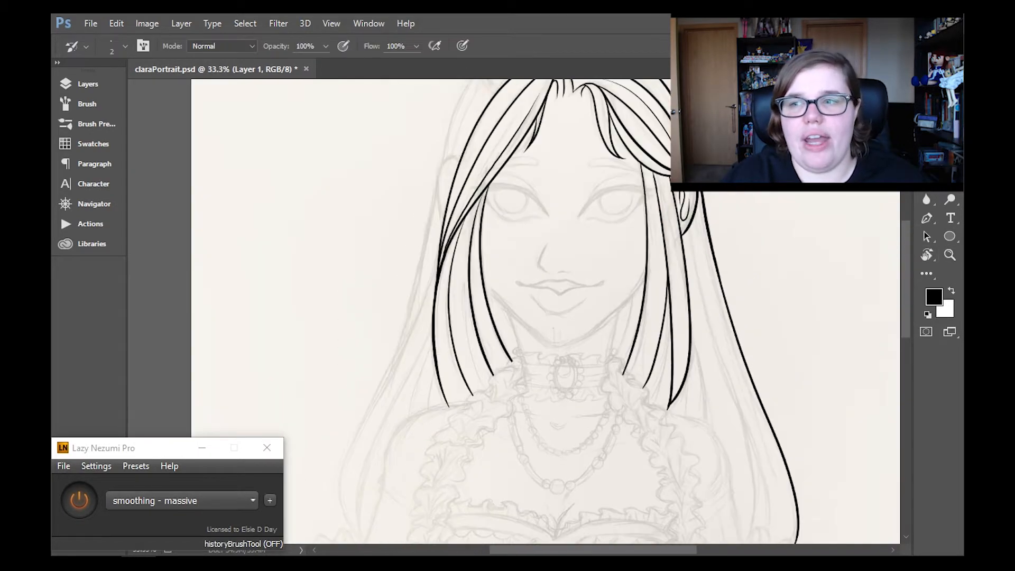
mouse_move(906, 259)
left_mouse_down()
mouse_move(906, 285)
mouse_move(906, 263)
left_mouse_up()
left_click_drag(486, 87, 346, 543)
key("ctrl+z")
- Ink the long outer contour of the left back hair from beneath the tiara down past the shoulder
key("z")
mouse_move(905, 257)
left_mouse_down()
mouse_move(904, 269)
mouse_move(905, 258)
left_mouse_up()
left_click(128, 47)
left_click(363, 269)
key("b")
left_click_drag(457, 126, 353, 476)
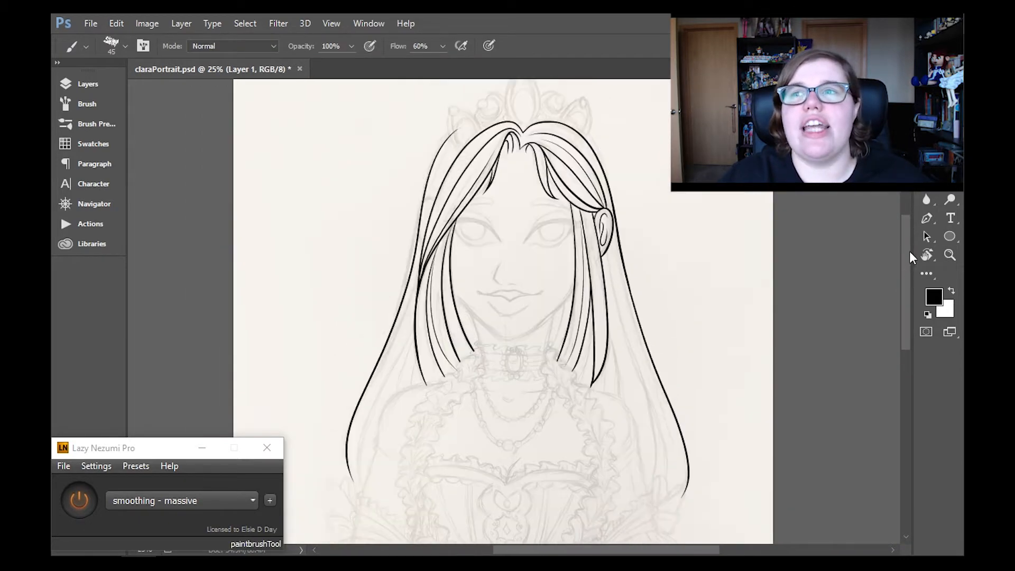
- Trim the upper end of the left outer hair contour and ink the crown outline on both sides beneath the tiara
left_click_drag(906, 259, 903, 279)
key("z")
left_click(476, 185)
left_click(476, 185)
left_click(476, 185)
left_click(109, 46)
left_click(493, 207)
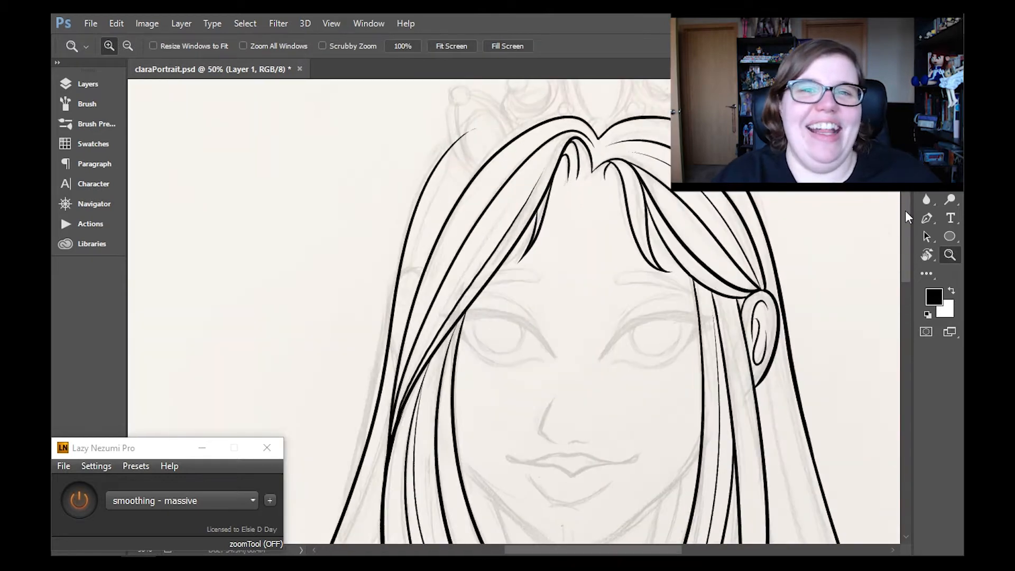
key("b")
left_click(950, 163)
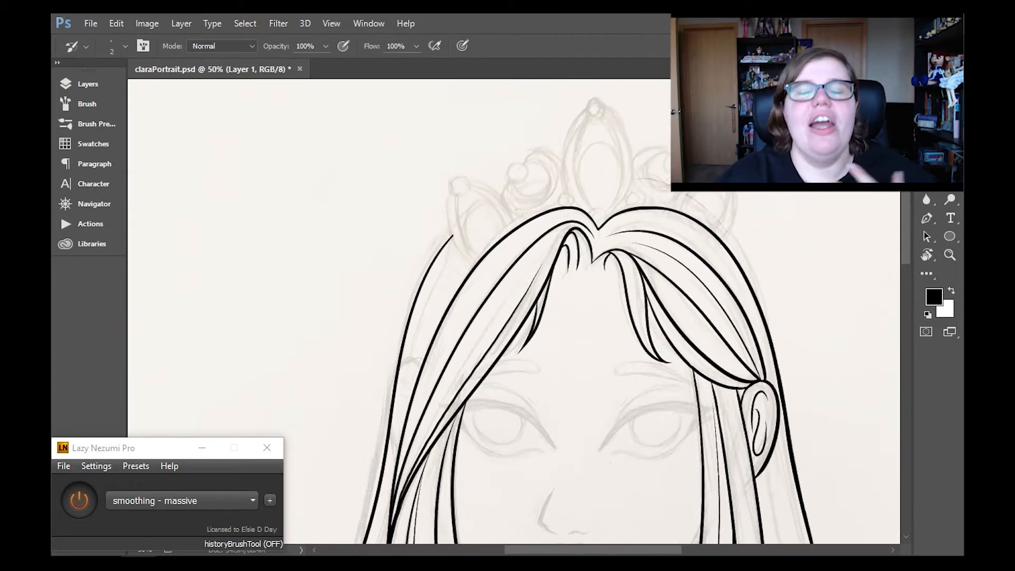
left_click(951, 144)
left_click_drag(641, 187, 778, 352)
key("ctrl+z")
mouse_move(640, 187)
left_mouse_down()
mouse_move(759, 279)
mouse_move(785, 404)
left_mouse_up()
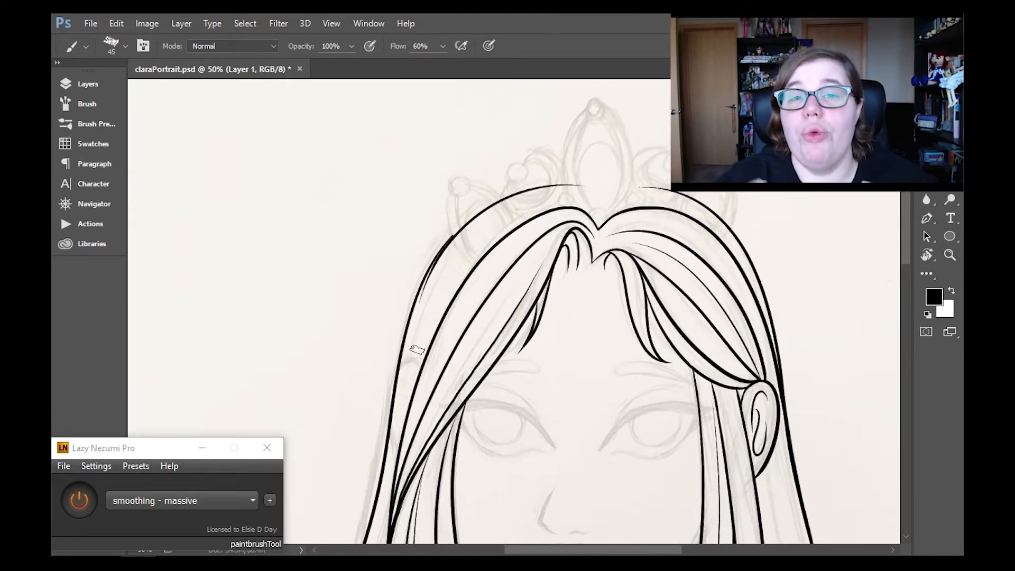
- Ink two long strands in the right back hair, one from behind the ear and one below the front lock
mouse_move(902, 239)
left_mouse_down()
mouse_move(904, 272)
mouse_move(909, 224)
mouse_move(909, 255)
left_mouse_up()
left_click(950, 255)
key("ctrl+0")
left_click(550, 301)
left_click(551, 301)
left_click(551, 301)
left_click(951, 144)
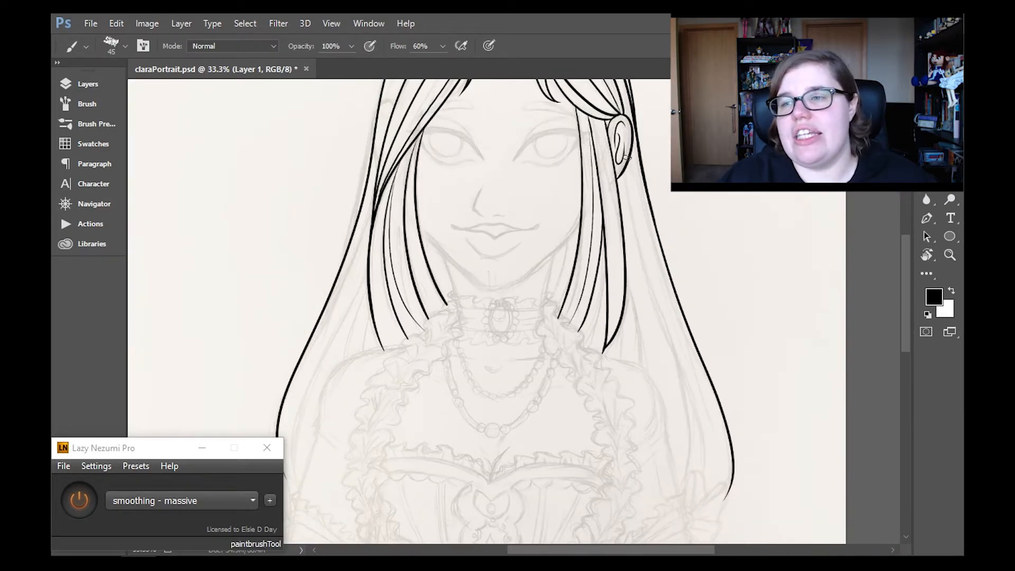
left_click_drag(628, 278, 644, 371)
left_click_drag(627, 164, 643, 253)
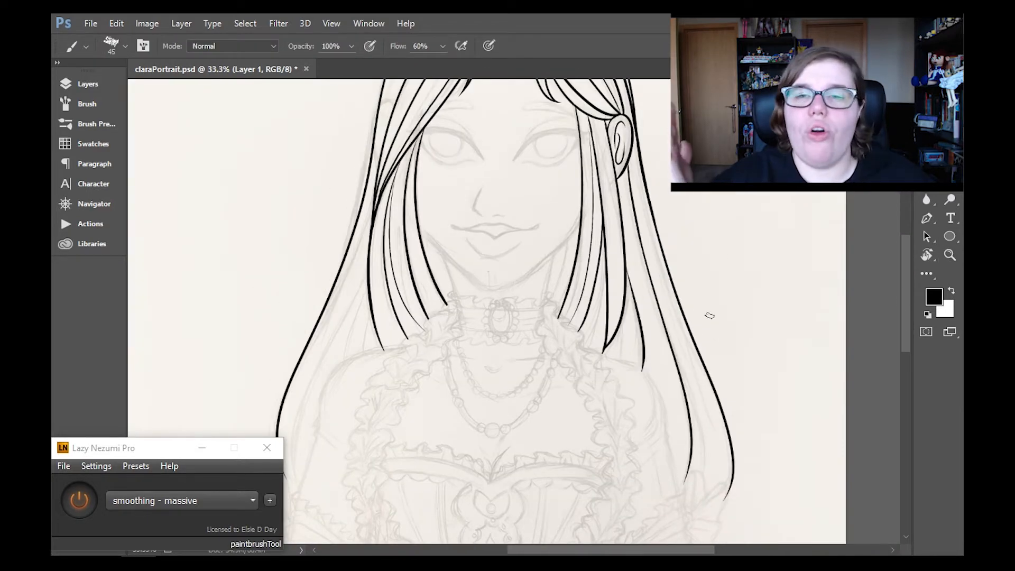
- Ink tapering inner strands through the long left back hair and add thin ones to the right back hair
left_click_drag(905, 294, 905, 307)
left_click_drag(592, 550, 555, 550)
left_click_drag(506, 206, 441, 420)
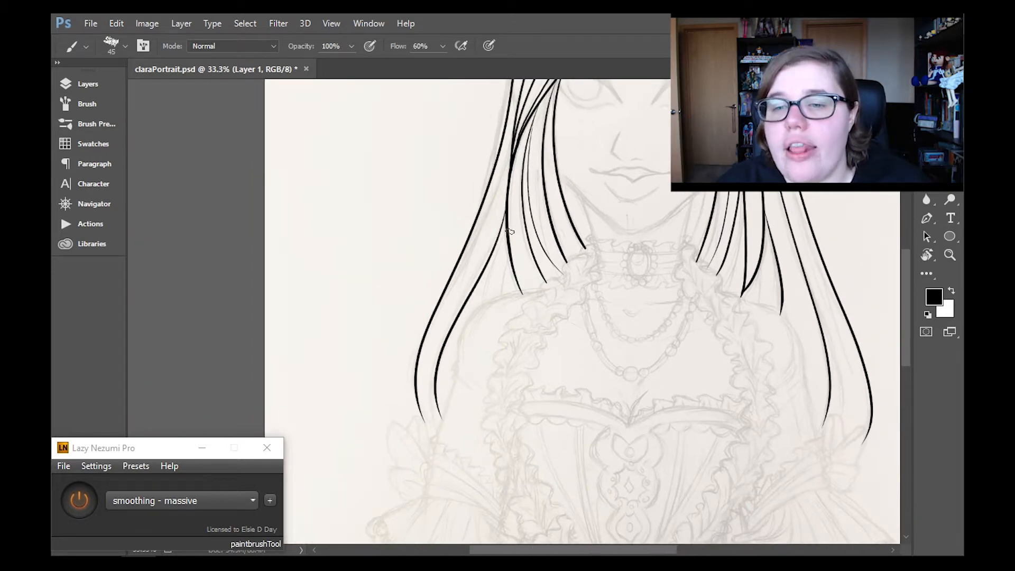
key("ctrl+z")
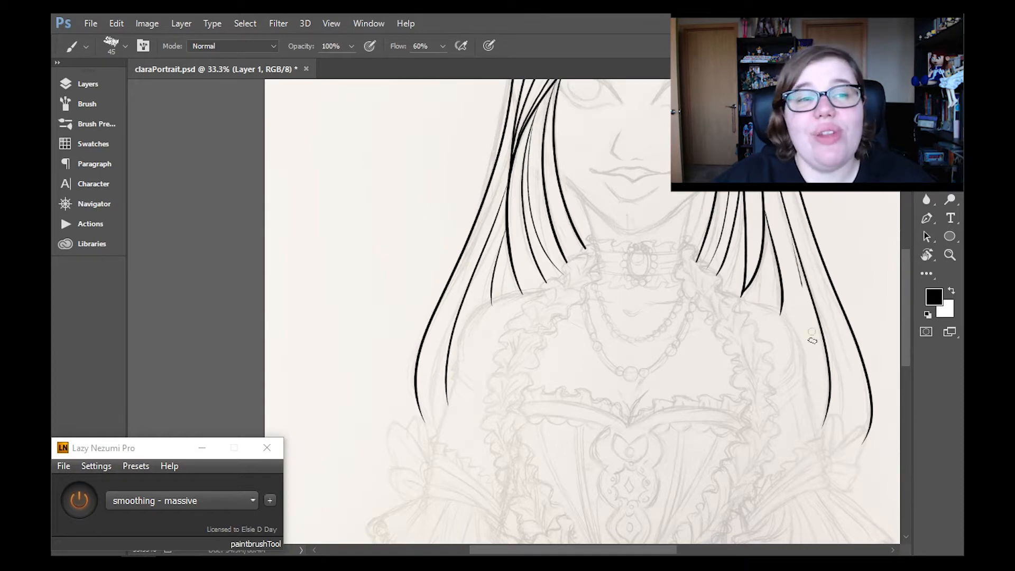
left_click_drag(487, 238, 440, 427)
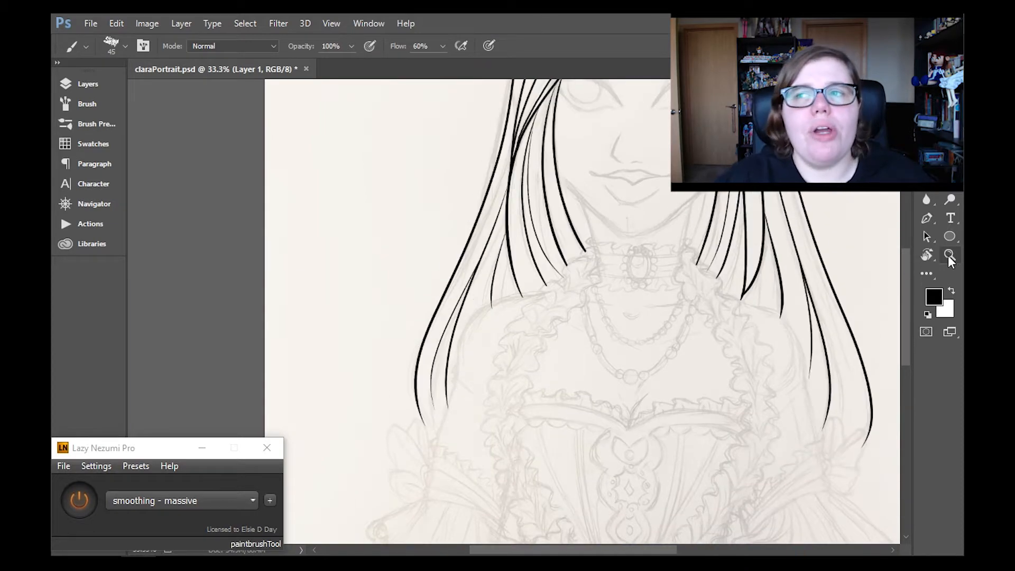
- Examine the inked hair from the crown down to its tips and save the portrait
left_click(949, 257)
double_click(740, 264, "alt")
left_click_drag(906, 264, 907, 254)
double_click(630, 147)
left_click(630, 148)
key("b")
mouse_move(569, 549)
left_mouse_down()
mouse_move(582, 548)
mouse_move(545, 553)
left_mouse_up()
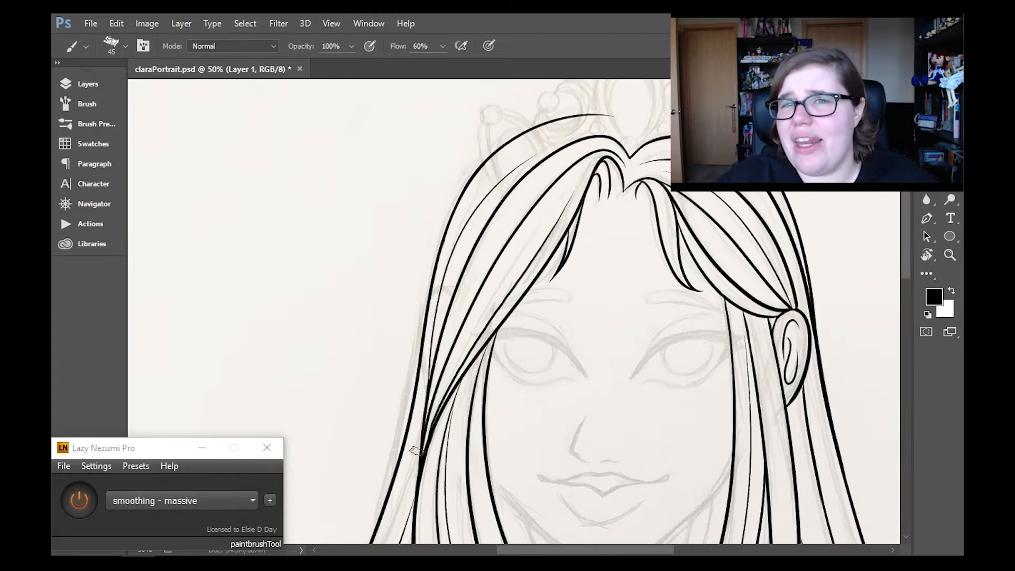
left_click_drag(907, 257, 907, 296)
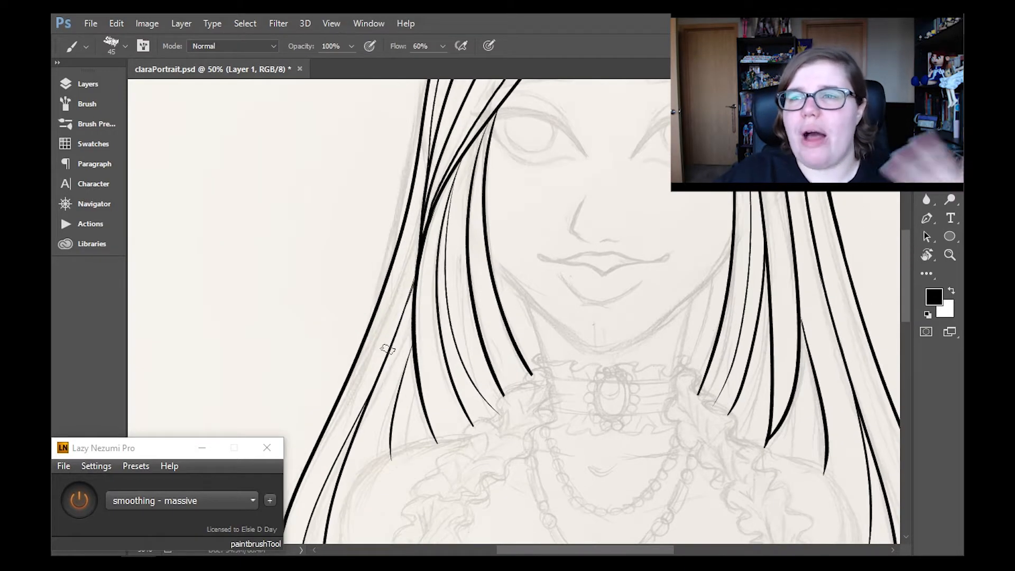
key("z")
key("ctrl+0")
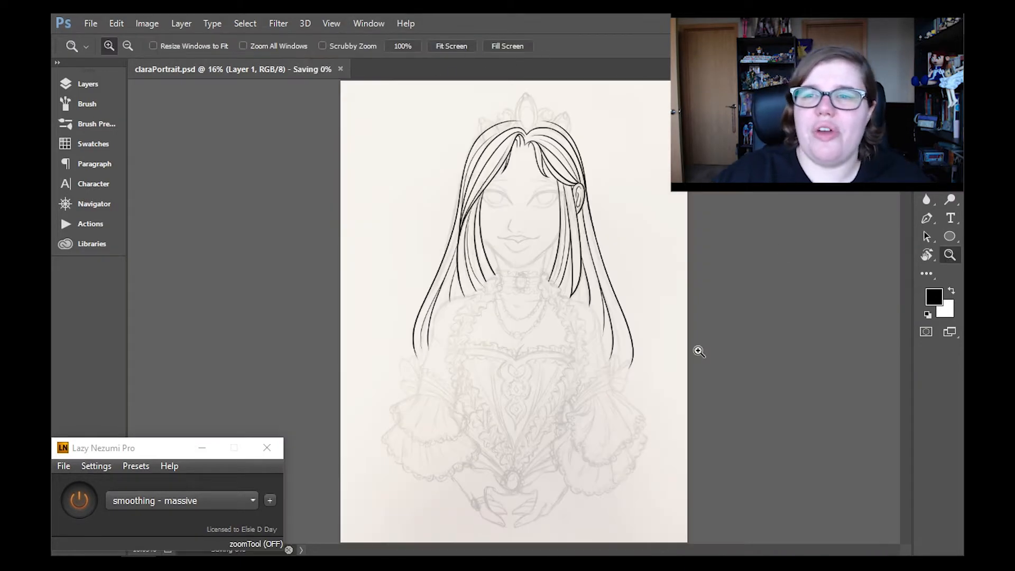
- Ink a short strand just beneath the hair parting at the centre of the forehead
left_click(521, 237)
left_click(518, 232)
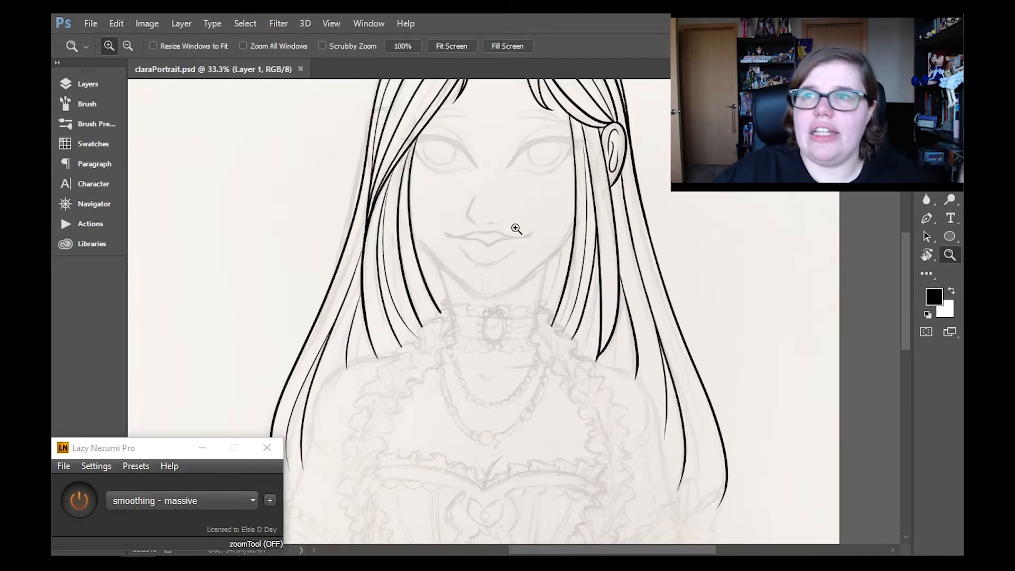
scroll(515, 228, "up", 5)
left_click(511, 227)
left_click(510, 228)
key("e")
key("b")
left_click_drag(505, 164, 519, 206)
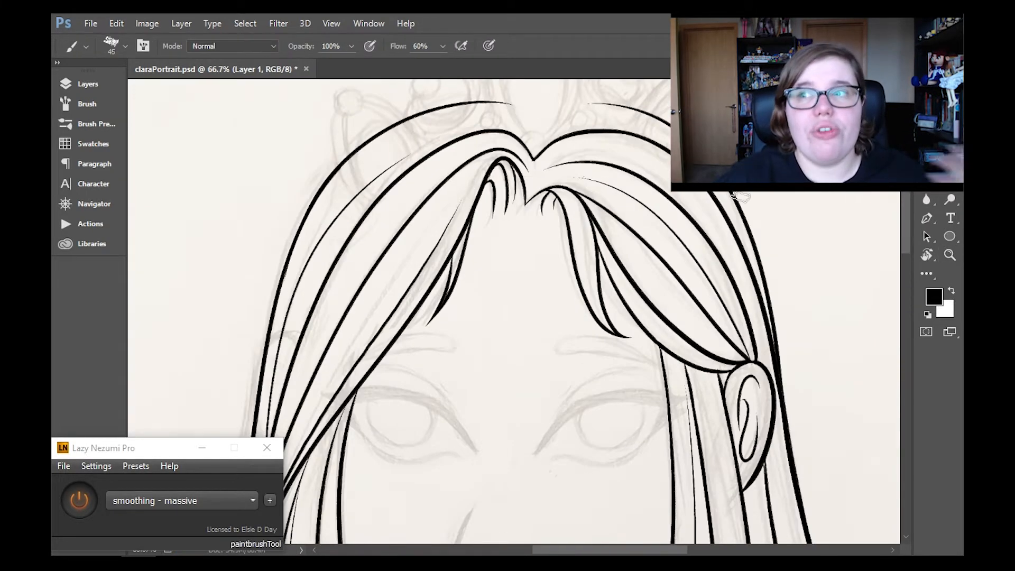
- Add a new layer above the hair line art for inking the face
mouse_move(906, 211)
left_mouse_down()
mouse_move(906, 272)
mouse_move(909, 248)
mouse_move(903, 265)
left_mouse_up()
key("z")
left_click(651, 254, "alt")
left_click(651, 254, "alt")
left_click(651, 254, "alt")
key("b")
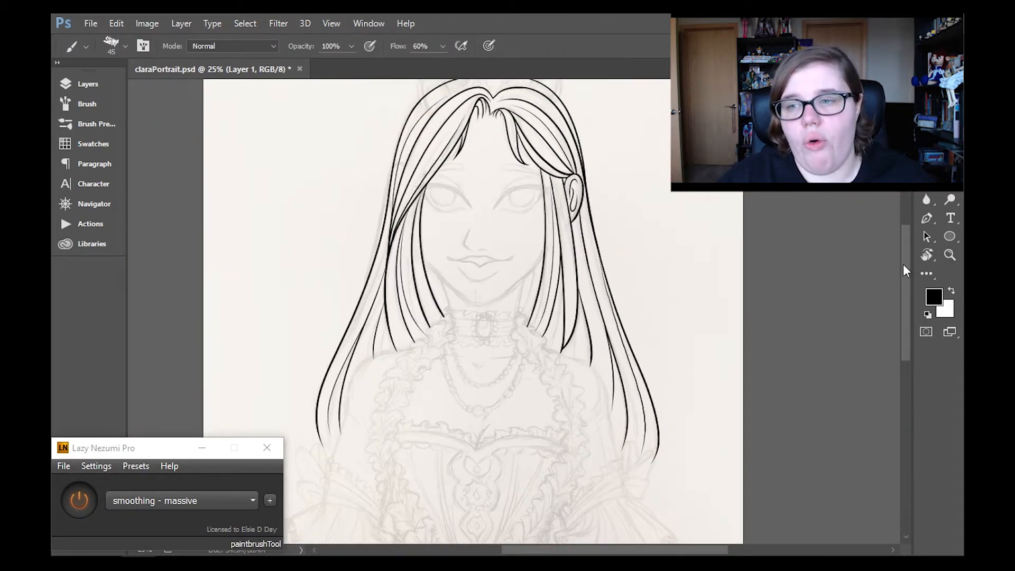
key("z")
left_click(515, 224)
left_click(88, 83)
left_click(159, 139)
left_click(340, 429)
left_click(88, 83)
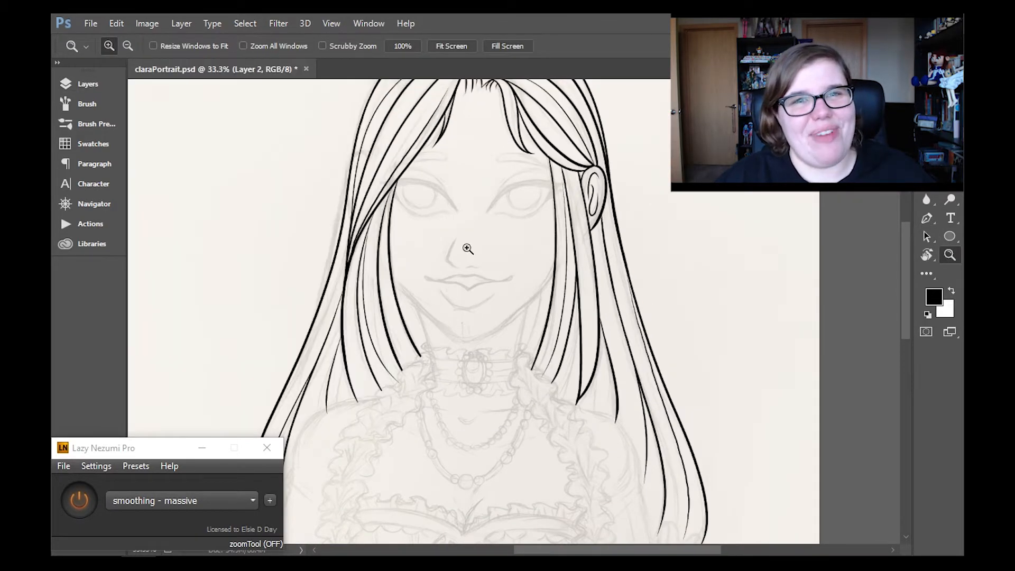
- Try inking the jawline from the right cheek around the chin towards the left cheek
left_click(405, 251)
left_click(405, 251)
key("b")
mouse_move(702, 291)
left_mouse_down()
mouse_move(548, 436)
mouse_move(380, 303)
left_mouse_up()
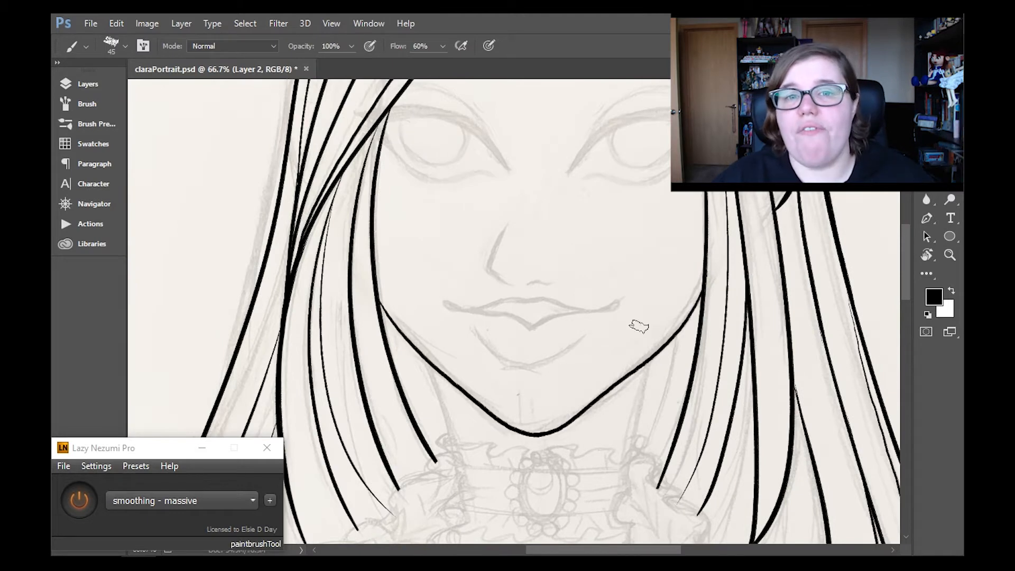
key("e")
key("ctrl+alt+z")
key("ctrl+alt+z")
key("b")
left_click_drag(703, 296, 518, 431)
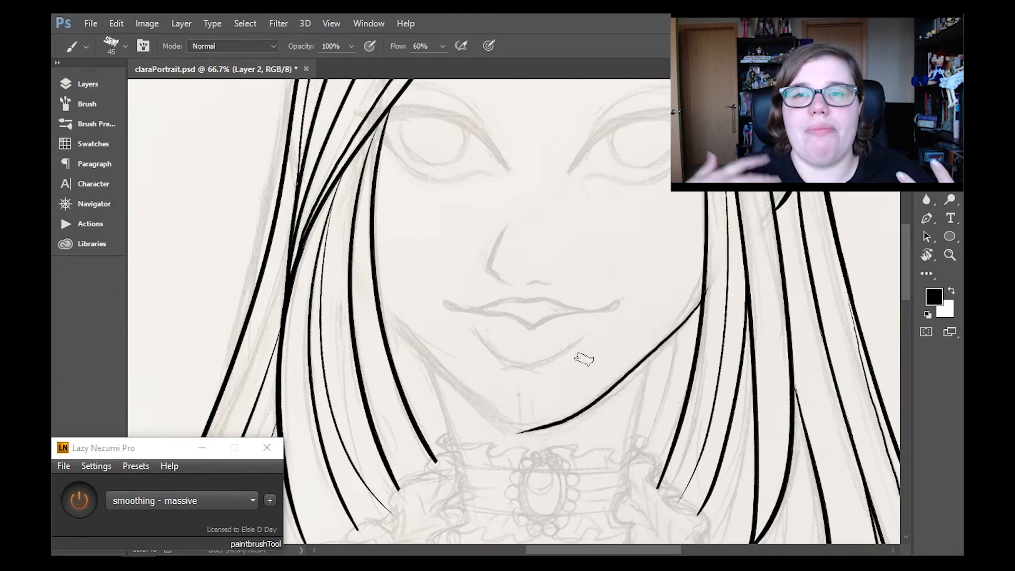
key("ctrl+alt+z")
- Ink the jawline from both cheeks to the chin and add the left side of the neck
left_click_drag(714, 272, 513, 425)
key("e")
left_click_drag(716, 271, 712, 283)
key("b")
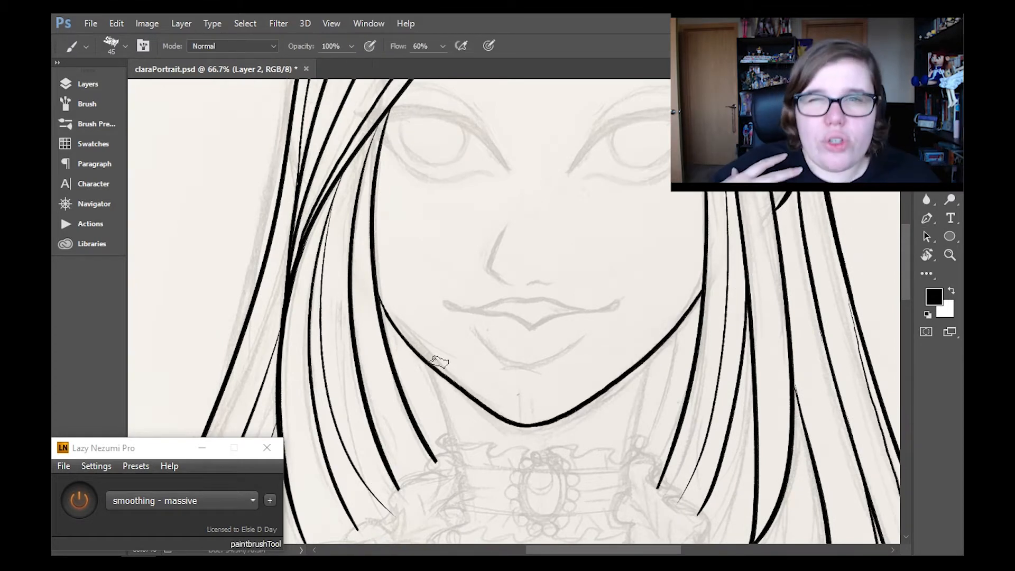
left_click_drag(656, 349, 628, 461)
key("ctrl+z")
left_click_drag(423, 361, 455, 460)
- Merge the face line layer down into the hair layer and add a new empty layer above it
mouse_move(906, 242)
left_mouse_down()
mouse_move(906, 205)
mouse_move(902, 276)
mouse_move(902, 267)
left_mouse_up()
key("z")
left_click(587, 207, "alt")
left_click(88, 84)
left_click(138, 220)
left_click(138, 220)
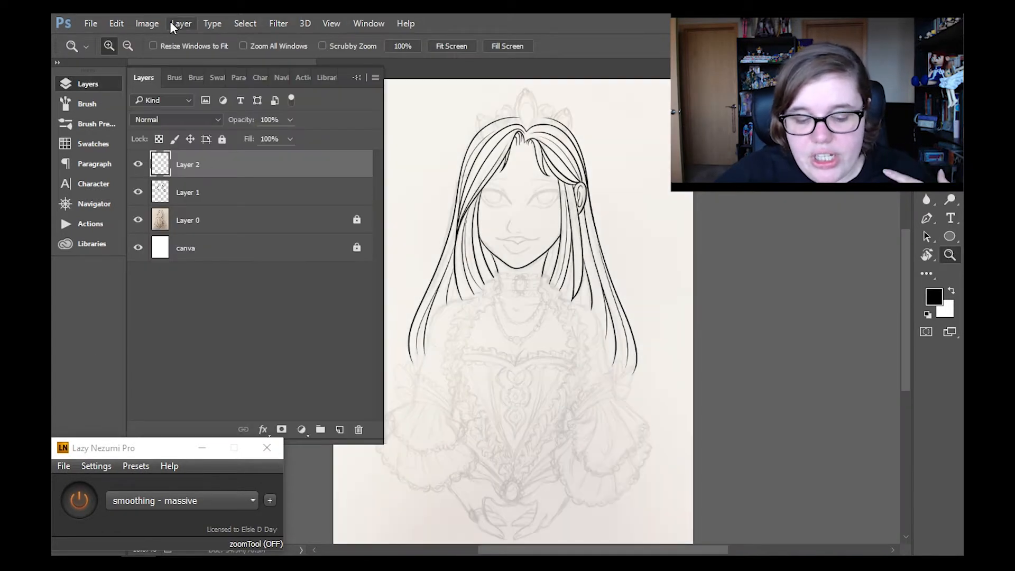
left_click(181, 23)
left_click(211, 507)
left_click(340, 430)
left_click(73, 84)
- Reduce the opacity of Layer 1 to 53% and make Layer 2 the active layer
left_click_drag(906, 265, 923, 241)
triple_click(511, 167)
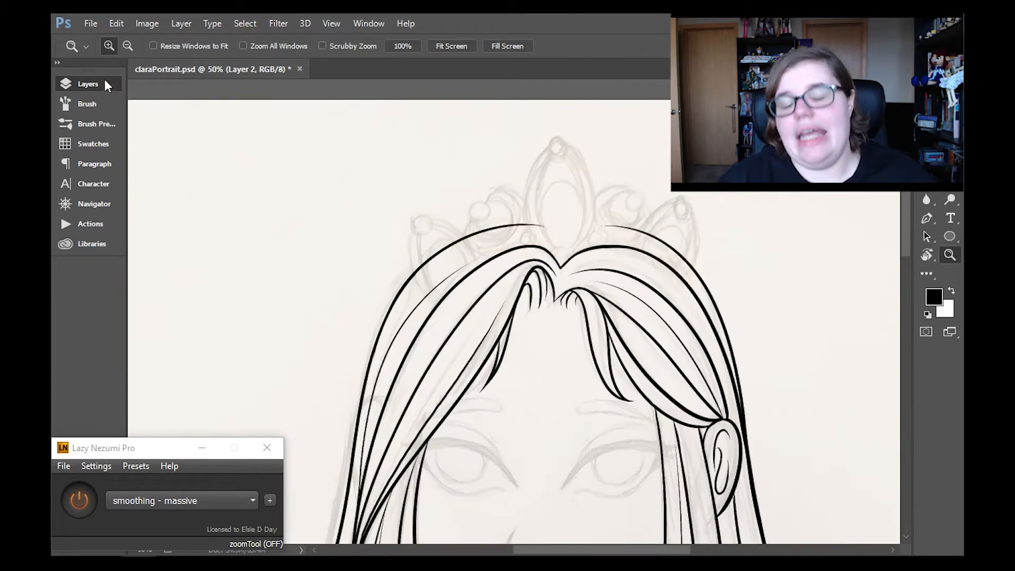
left_click(103, 84)
left_click(188, 192)
left_click_drag(286, 118, 263, 138)
left_click(188, 164)
left_click(88, 84)
- Ink the tiara's tall centre arch with double outlines, beads at its tip and base, and a small bead on each side
left_click_drag(906, 233, 906, 224)
left_click(788, 237)
key("b")
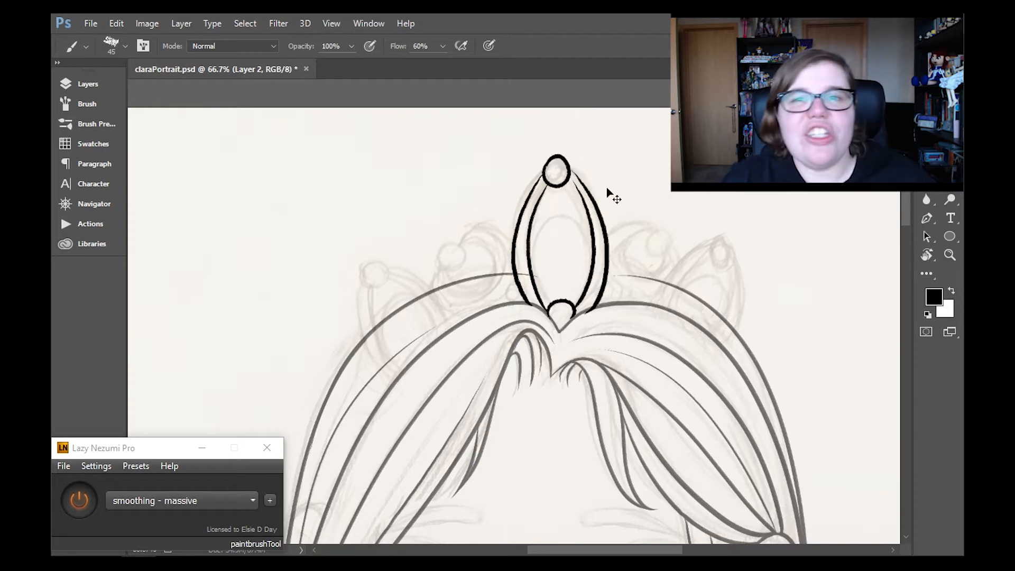
key("ctrl+z")
key("ctrl+z")
left_click_drag(570, 183, 572, 308)
left_click_drag(574, 172, 588, 311)
key("ctrl+z")
left_click_drag(574, 173, 590, 309)
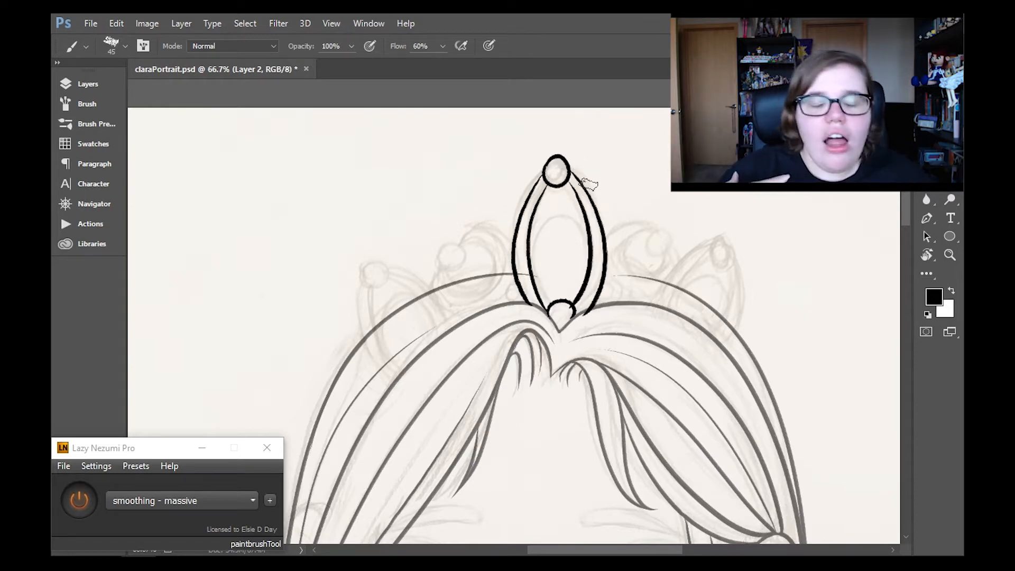
key("e")
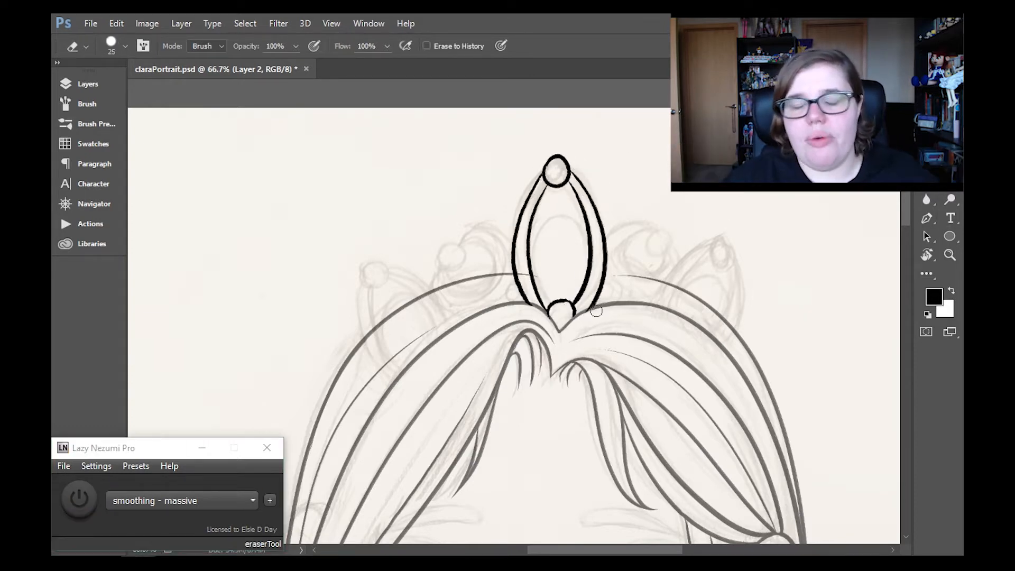
key("b")
left_click_drag(521, 302, 514, 302)
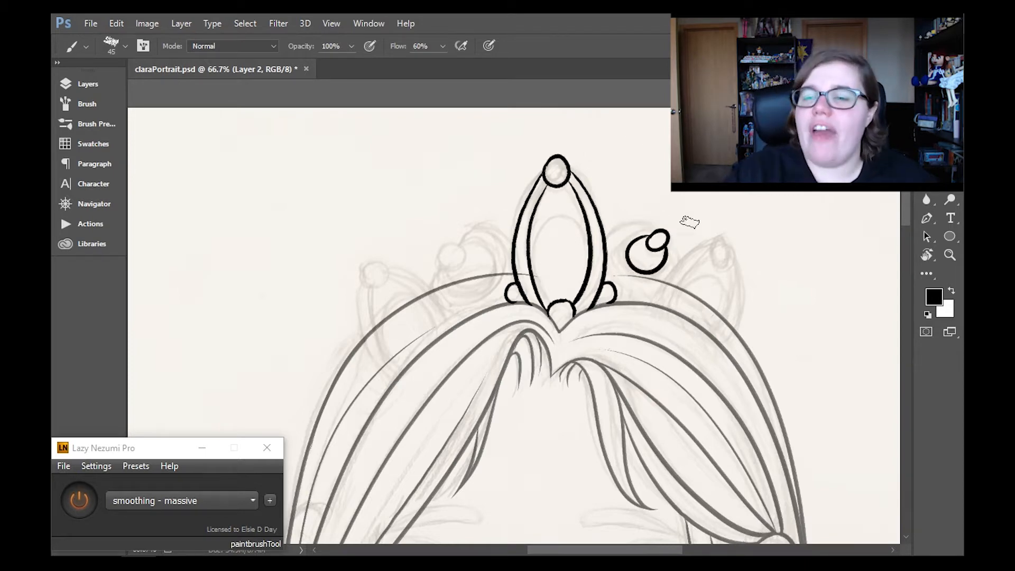
- Select the tiara's centre arch with the Lasso and paste a copy of it
key("l")
mouse_move(552, 139)
left_mouse_down()
mouse_move(522, 349)
mouse_move(551, 139)
left_mouse_up()
left_click(117, 24)
left_click(163, 100)
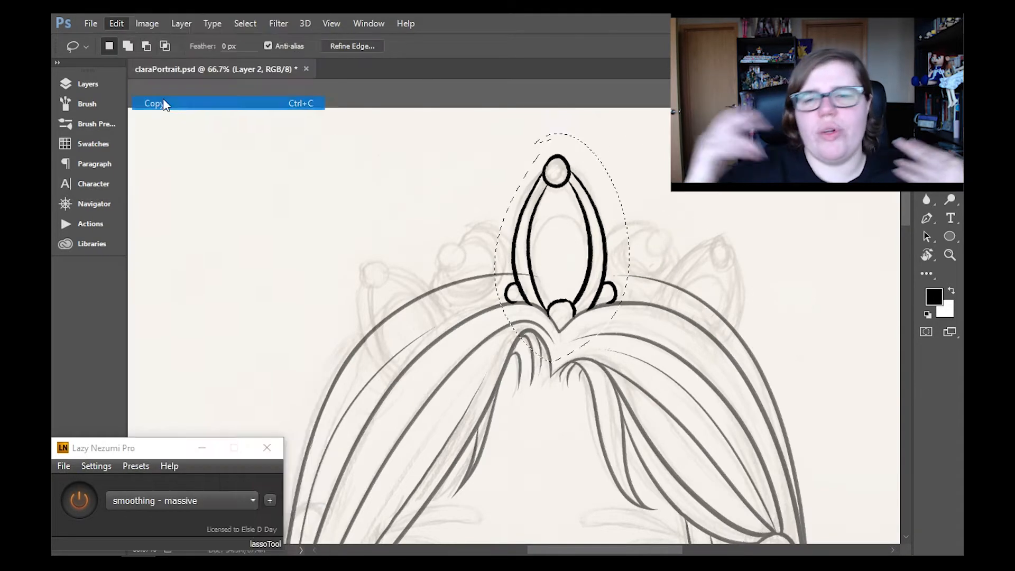
left_click(117, 24)
left_click(180, 128)
- Rotate the pasted arch 19.7° and place it over the sketched right point of the tiara
key("ctrl+t")
left_click_drag(634, 159, 668, 206)
left_click_drag(572, 260, 706, 329)
key("z")
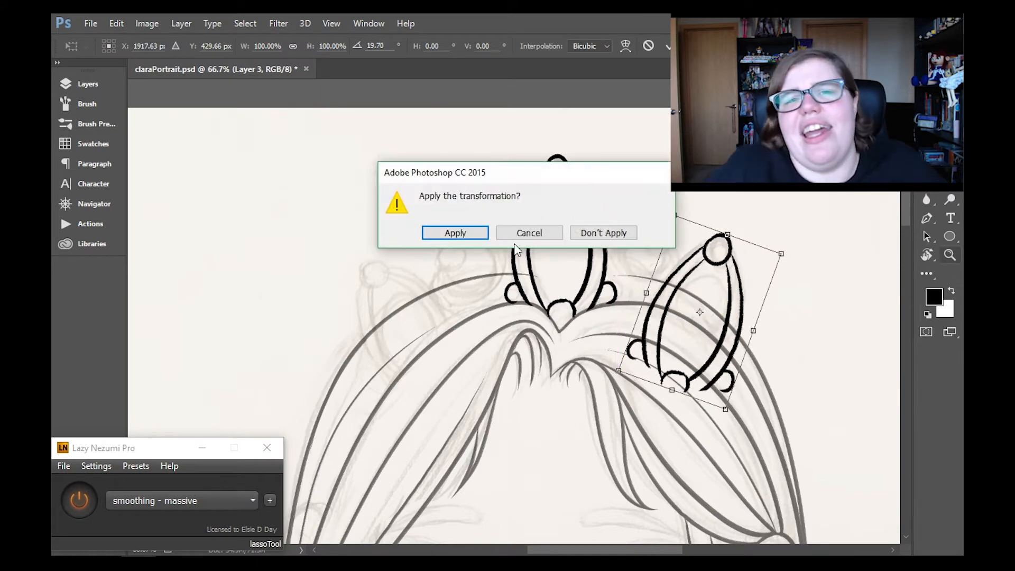
key("Return")
- Flip the right arch horizontally, then rotate and reposition it over the sketched right point
key("ctrl+t")
left_click(116, 24)
left_click(284, 289)
left_click(117, 24)
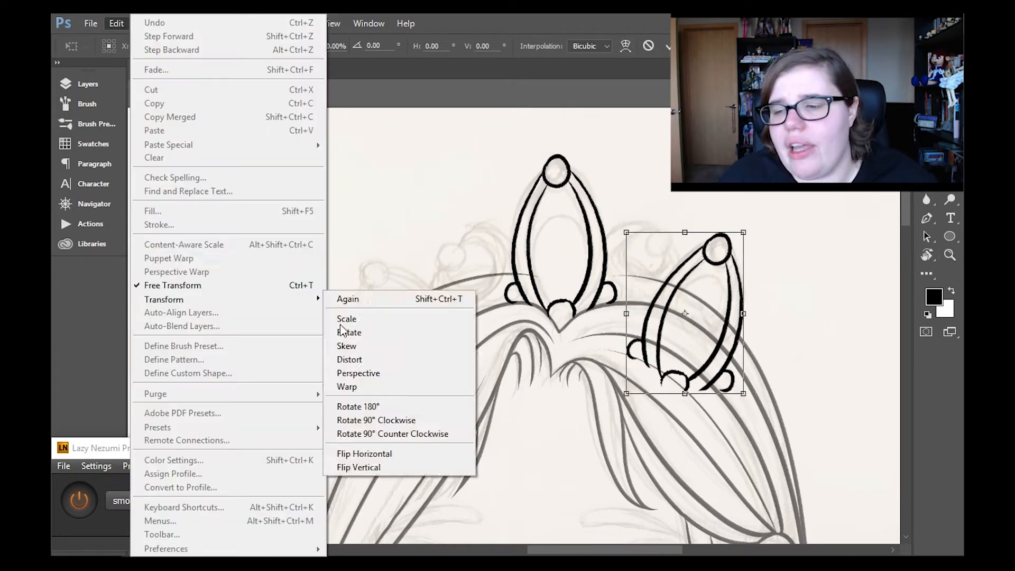
left_click(365, 454)
left_click_drag(809, 266, 810, 377)
left_click_drag(698, 303, 719, 280)
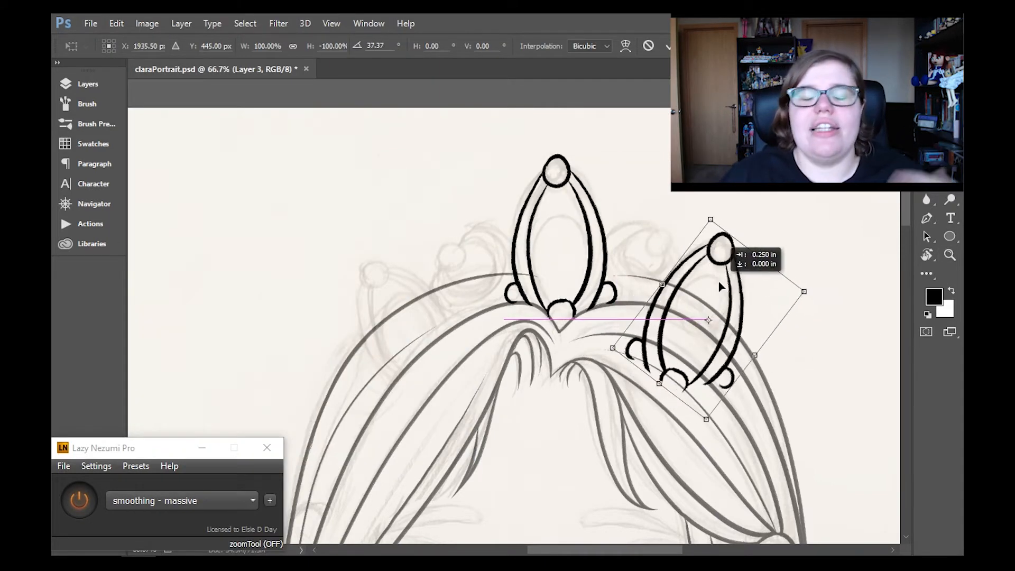
key("z")
key("Return")
- Duplicate the right arch's layer and move the copy across to the left side of the tiara
left_click(67, 84)
right_click(265, 165)
left_click(246, 164)
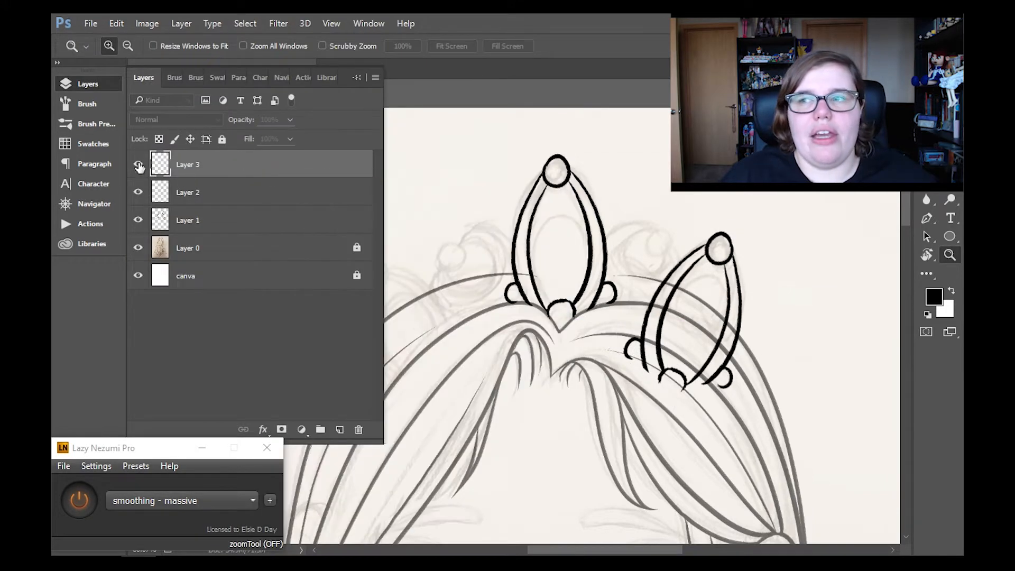
key("ctrl+j")
left_click(69, 85)
key("v")
left_click_drag(703, 343, 440, 356)
- Rotate the left arch copy by about -49° and place it over the sketched left point of the tiara
key("ctrl+t")
left_click_drag(665, 403, 645, 203)
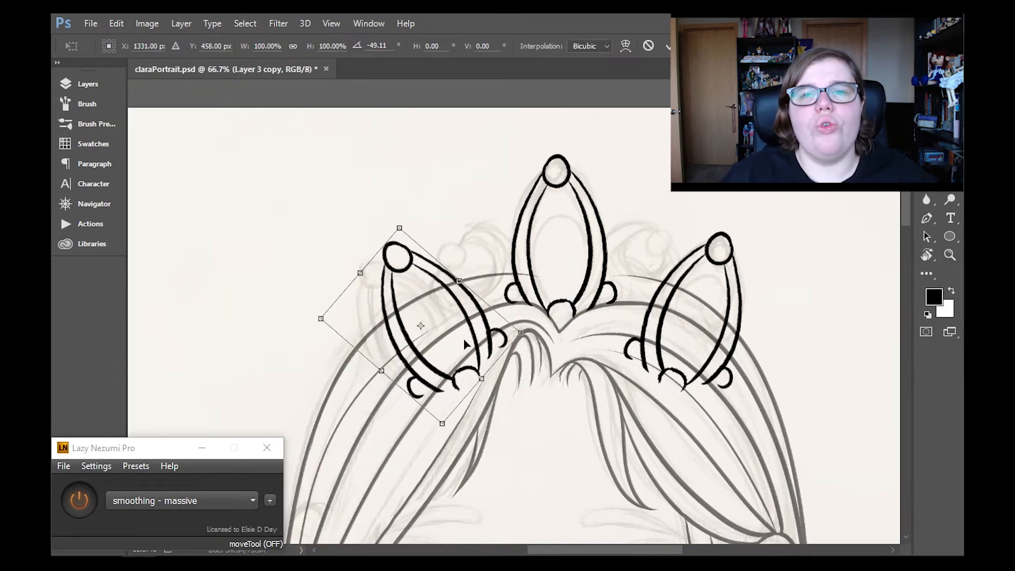
left_click_drag(470, 328, 450, 329)
key("z")
key("Return")
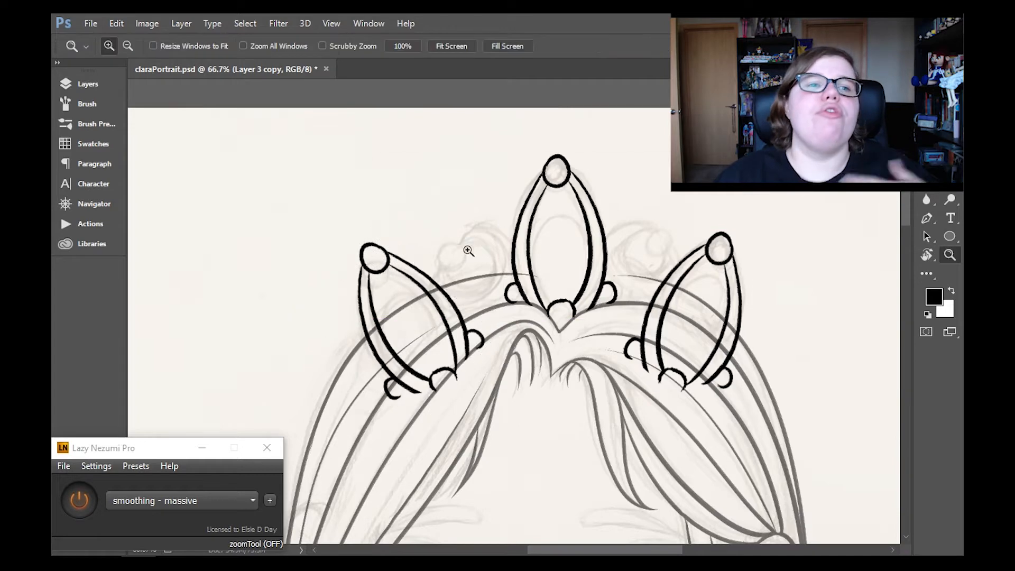
- Merge both side arch layers down into Layer 2 with the centre arch
left_click(80, 84)
left_click(181, 24)
left_click(222, 502)
key("ctrl+e")
left_click(84, 86)
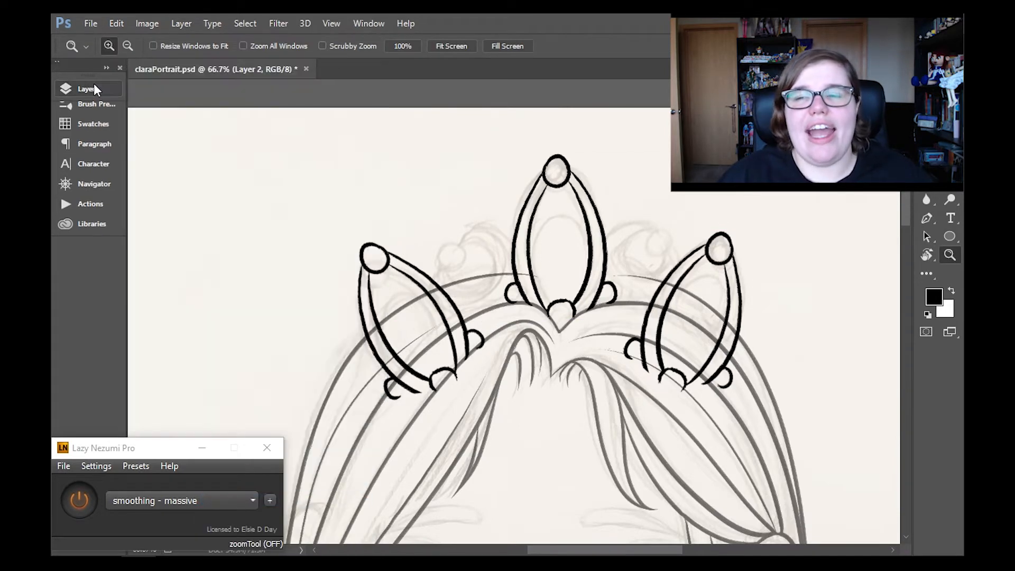
- Try erasing the lower parts of both side arches up to the outer hair contour
key("e")
mouse_move(437, 302)
left_mouse_down()
mouse_move(384, 341)
mouse_move(493, 359)
left_mouse_up()
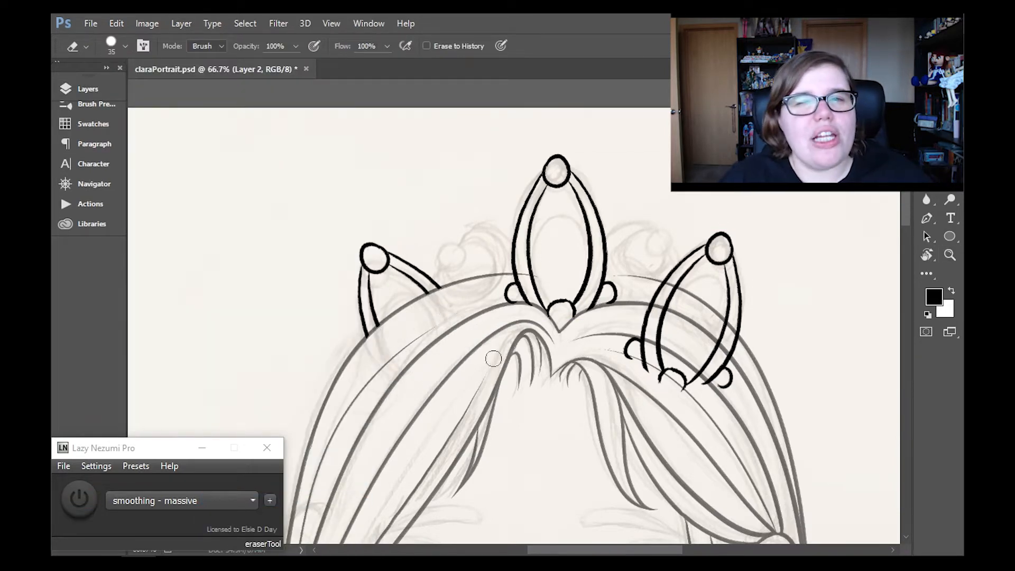
left_click_drag(662, 290, 685, 382)
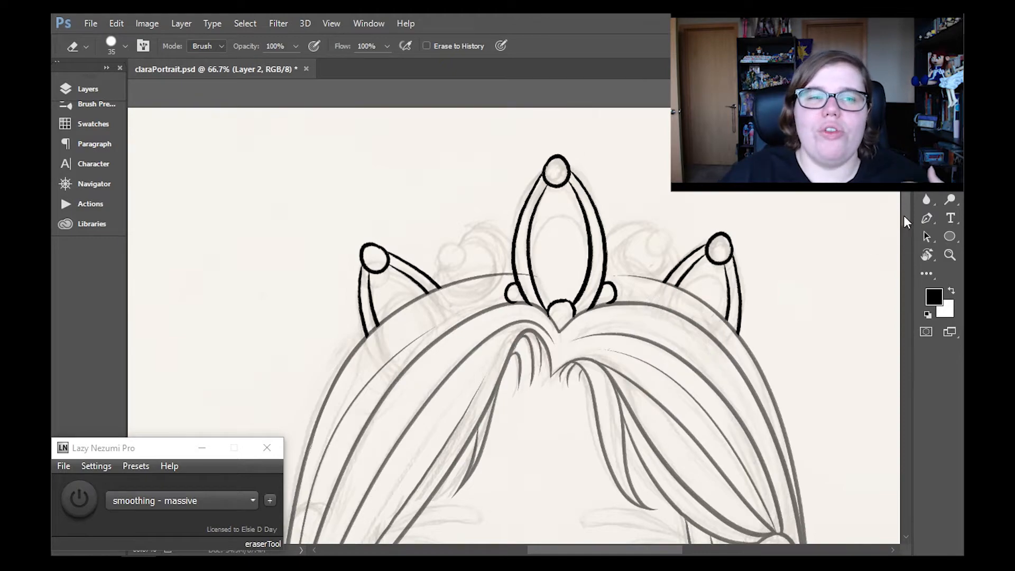
left_click_drag(904, 217, 905, 226)
key("ctrl+alt+z")
key("ctrl+alt+z")
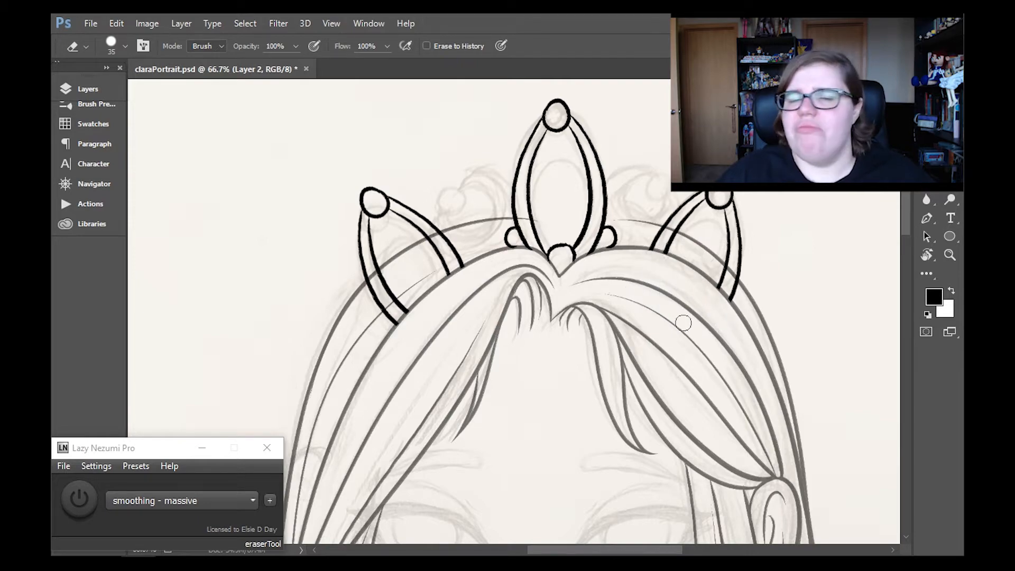
- Erase the lower ends of both side arches where they extend past the inner hair contour
key("ctrl+alt+z")
mouse_move(668, 258)
left_mouse_down()
mouse_move(645, 282)
mouse_move(718, 309)
left_mouse_up()
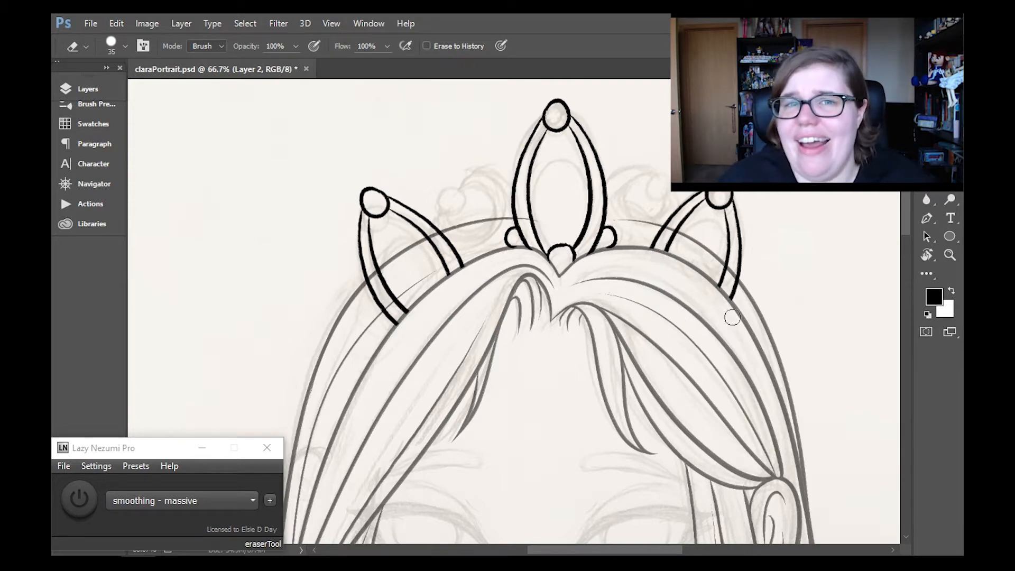
mouse_move(906, 228)
left_mouse_down()
mouse_move(892, 282)
mouse_move(904, 237)
left_mouse_up()
mouse_move(386, 253)
left_mouse_down()
mouse_move(454, 208)
mouse_move(410, 248)
left_mouse_up()
- Ink a long strand on Layer 1 through the left hair up towards the tiara's centre arch with smoothing enabled
key("b")
left_click_drag(87, 88, 87, 83)
left_click(88, 85)
left_click(191, 192)
left_click(88, 84)
left_click(80, 500)
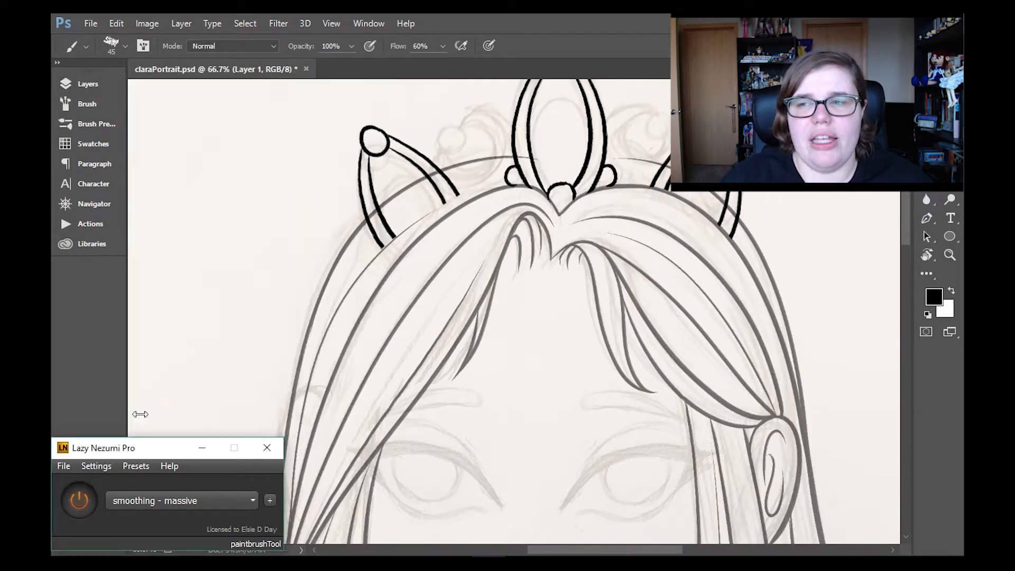
left_click_drag(327, 334, 507, 185)
- Make Layer 2 active and add a new layer above it for the tiara's curls
left_click(88, 84)
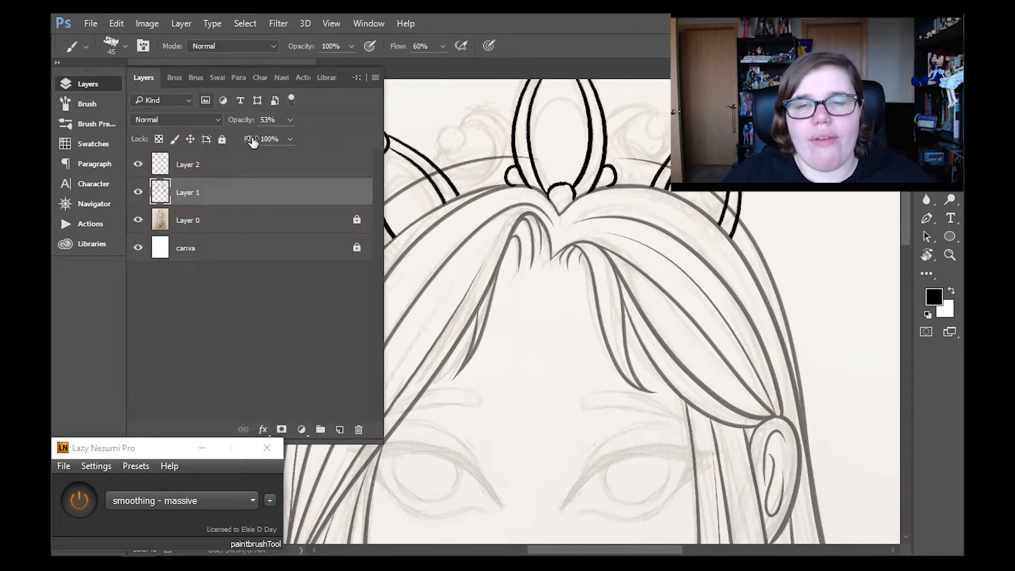
left_click(191, 163)
left_click(88, 85)
scroll(900, 222, "up", 3)
left_click(88, 84)
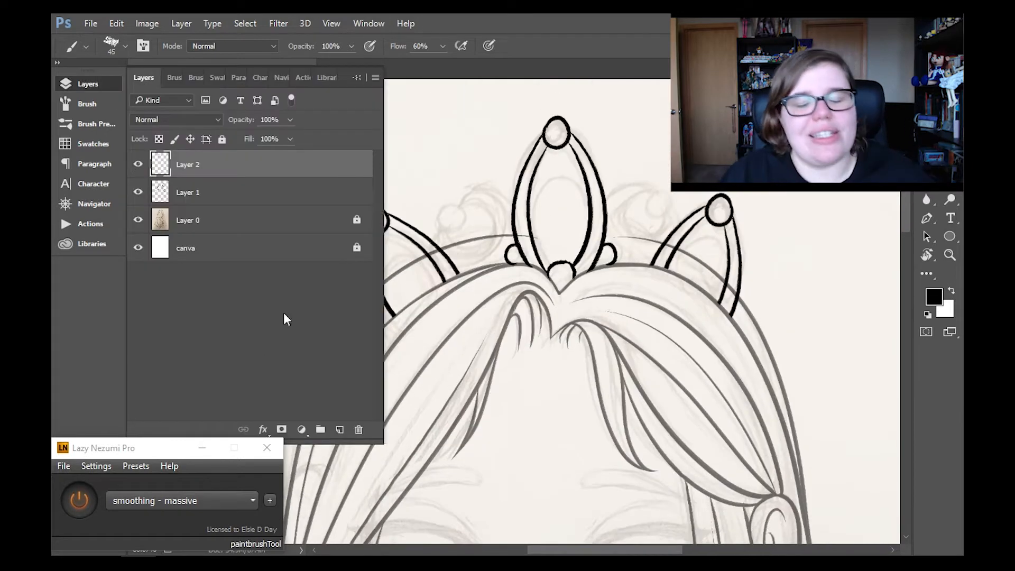
left_click(339, 429)
left_click(88, 84)
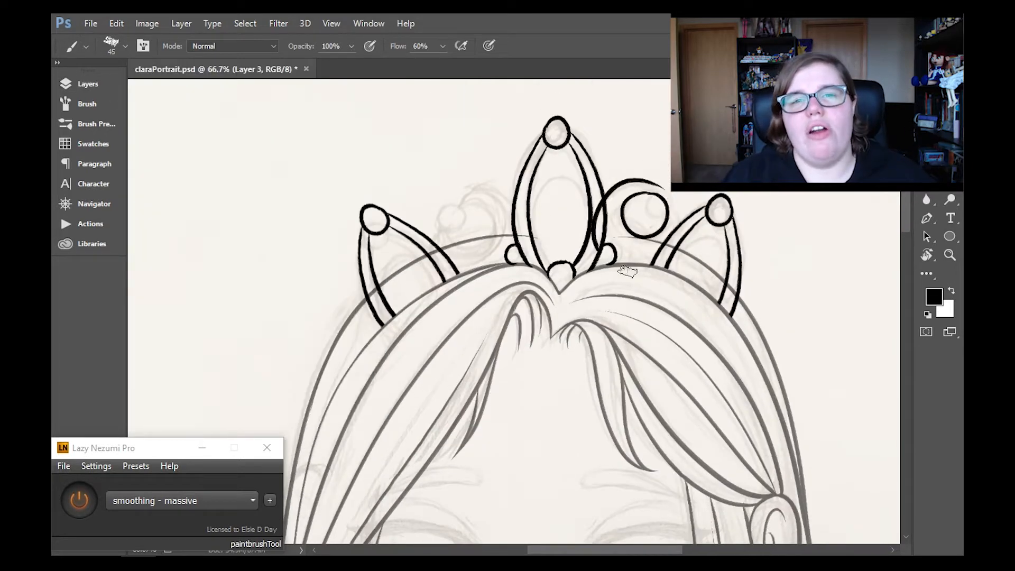
- Try inking a curl ending in a small bead to the right of the tiara's centre arch
key("ctrl+z")
left_click_drag(607, 196, 659, 192)
left_click_drag(651, 212, 657, 214)
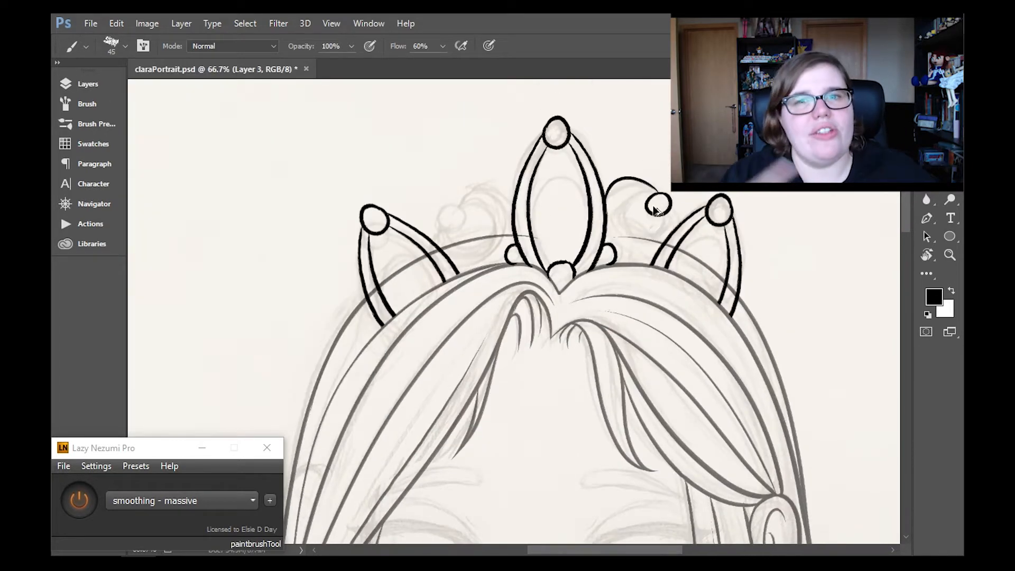
key("ctrl+z")
- Ink a circle between the centre and right arches with the concentric ellipse preset, and restore the smoothing - massive preset
left_click(183, 501)
left_click(180, 279)
left_click_drag(507, 298, 639, 218)
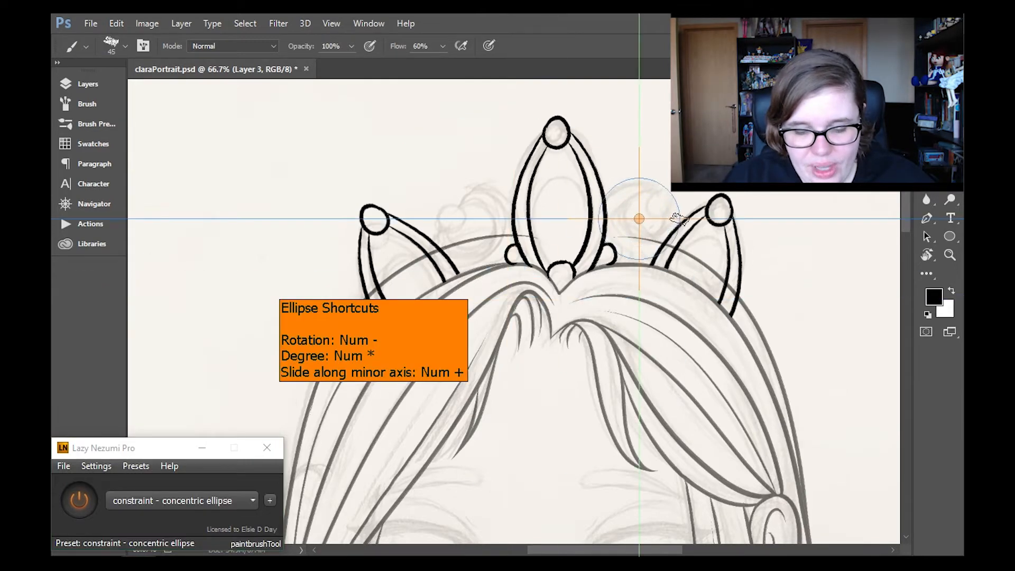
left_click_drag(620, 254, 667, 248)
mouse_move(639, 218)
left_mouse_down()
mouse_move(471, 227)
mouse_move(641, 219)
left_mouse_up()
key("ctrl+z")
left_click(216, 501)
left_click(211, 417)
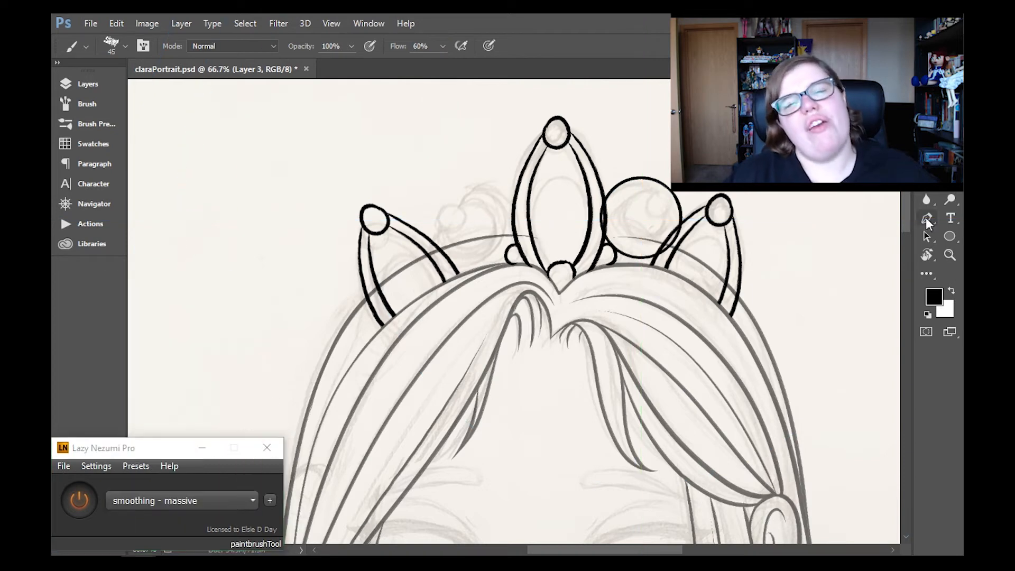
- Ink a smaller circle inside the tiara's right circle with the ellipse preset, then add a bead on its rim with smoothing - massive
left_click(228, 501)
left_click(233, 279)
left_click_drag(642, 219, 647, 213)
left_click(228, 501)
left_click(211, 416)
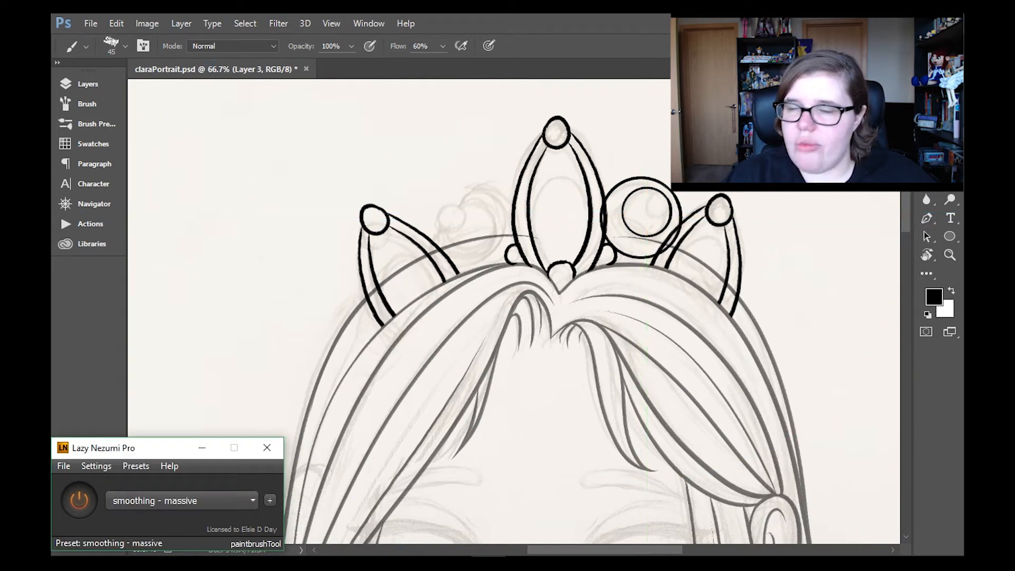
key("e")
key("b")
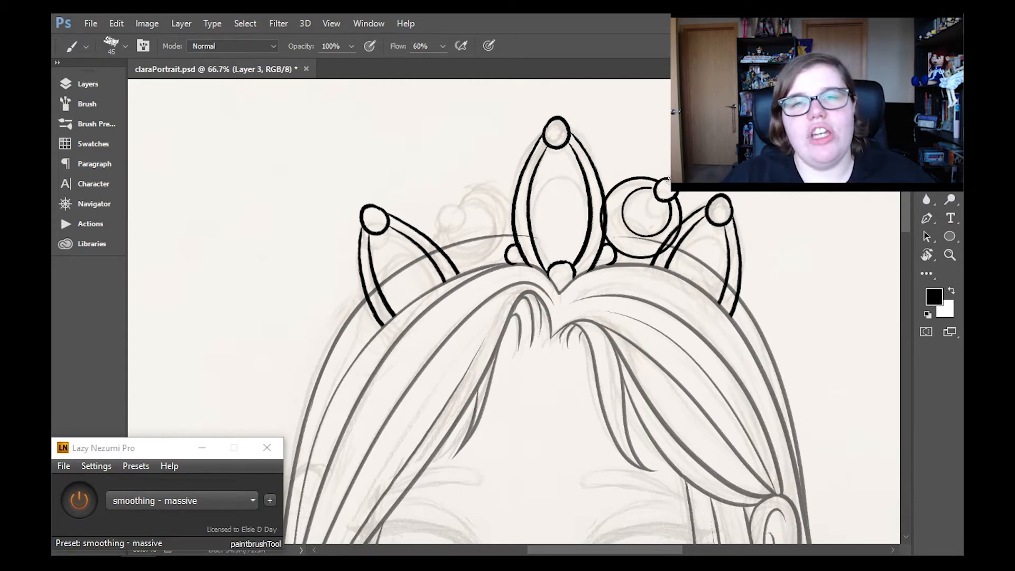
- Move and rotate the beaded circle ornament so it sits between the tiara's centre and right arches with its bead at the top
key("v")
left_click_drag(683, 232, 688, 245)
key("ctrl+t")
left_click_drag(701, 189, 682, 169)
left_click(950, 255)
left_click(455, 233)
- Duplicate Layer 3 with the beaded circle ornament
left_click(88, 84)
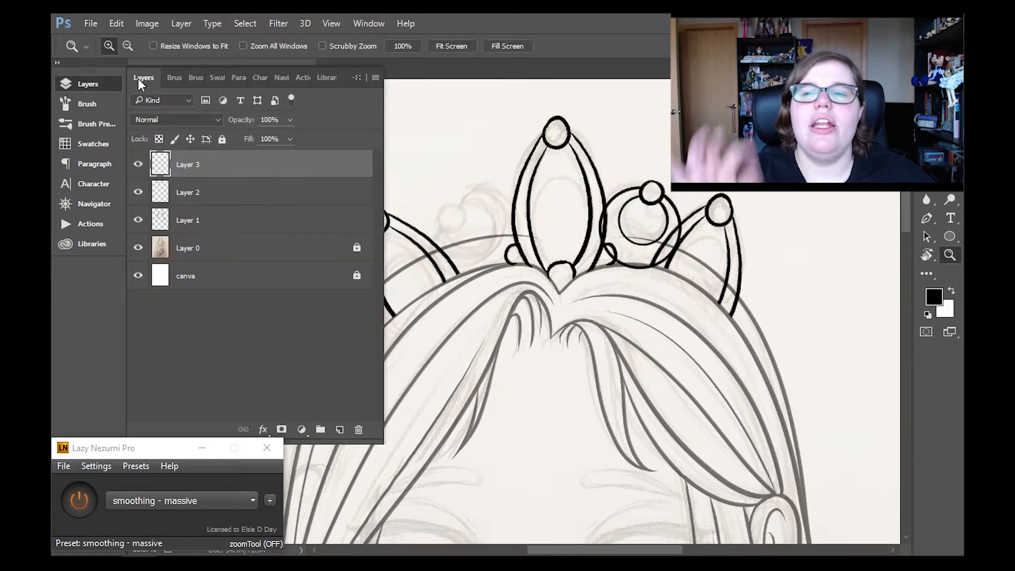
right_click(288, 168)
left_click(376, 183)
key("Return")
left_click(88, 84)
- Flip the duplicated circle ornament horizontally and place it between the tiara's left and centre arches
key("ctrl+t")
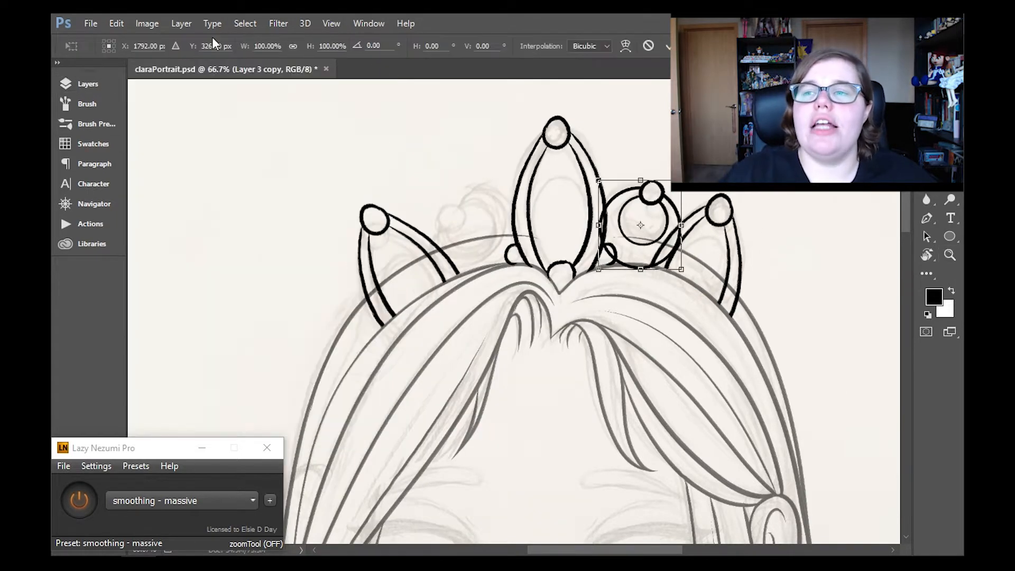
left_click(116, 23)
mouse_move(165, 300)
left_click(412, 458)
left_click_drag(658, 251, 517, 271)
left_click(951, 255)
key("Return")
left_click(508, 233)
- Nudge the mirrored circle ornament vertically to line it up with the hairline and the neighbouring arches
left_click(926, 90)
left_click(950, 255)
left_click(482, 241)
scroll(418, 317, "up", 3)
key("v")
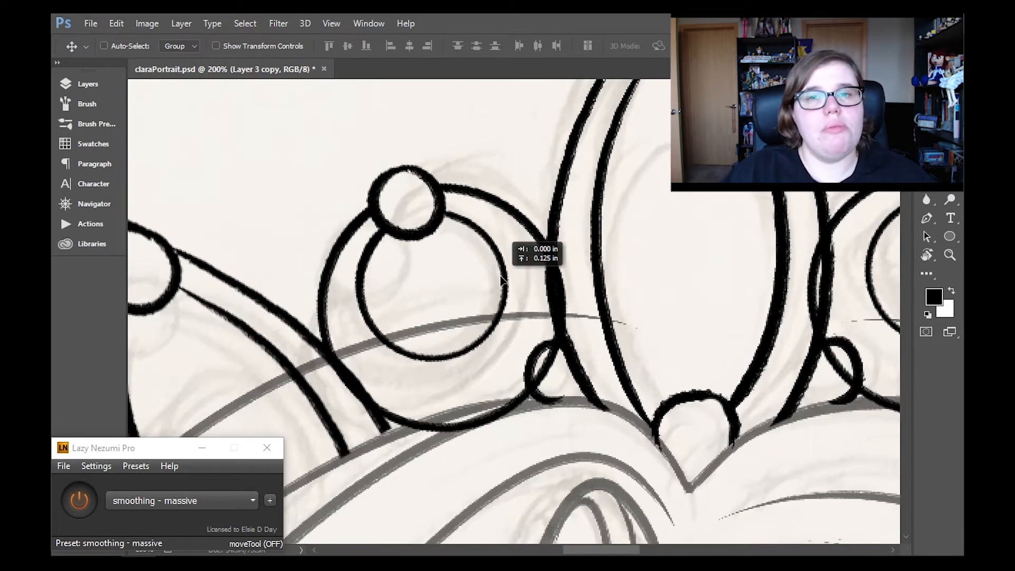
left_click_drag(626, 550, 640, 547)
- Merge the mirrored ornament's layer down into Layer 3
left_click(950, 255)
left_click(451, 46)
left_click(545, 149)
left_click(546, 149)
left_click(88, 84)
left_click(182, 24)
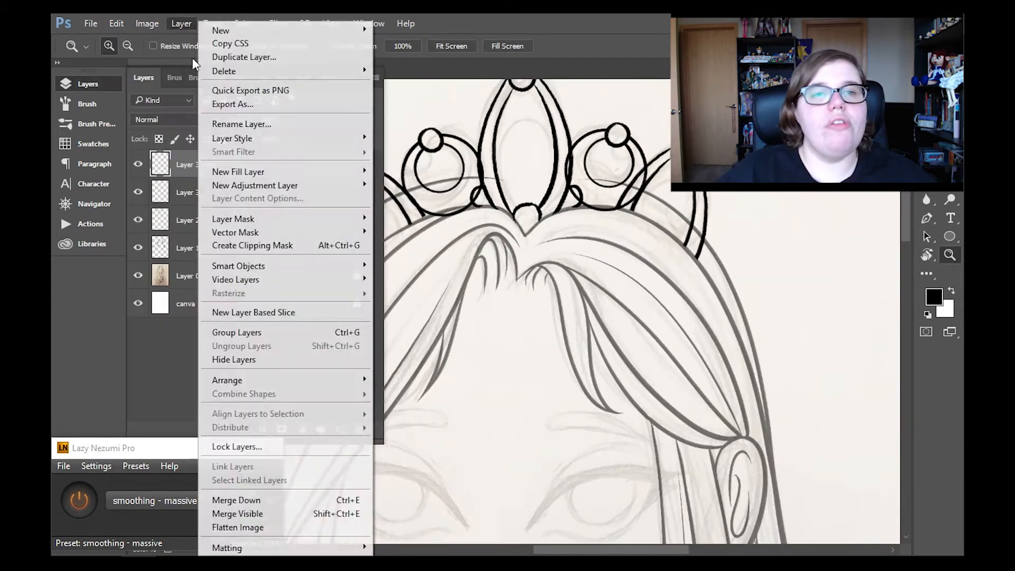
left_click(236, 500)
left_click(87, 84)
- Turn smoothing off, erase the circle ornaments' lines overlapping the tiara arches, and reduce the brush size to 25 for touch-ups
left_click(605, 157)
left_click(927, 182)
left_click(80, 500)
mouse_move(420, 280)
left_mouse_down()
mouse_move(493, 270)
mouse_move(443, 282)
mouse_move(526, 233)
left_mouse_up()
left_click_drag(549, 551, 569, 551)
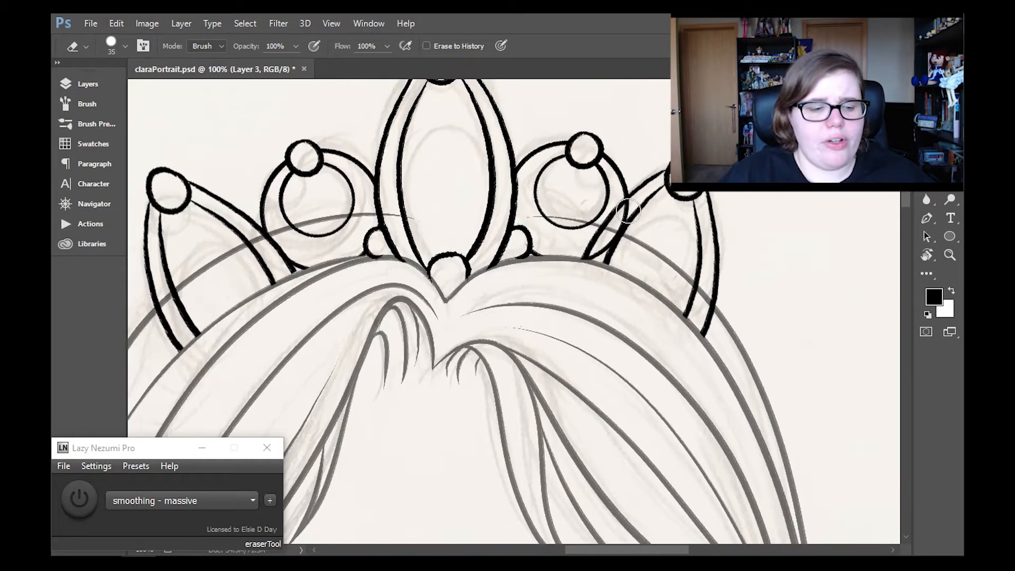
key("b")
key("bracketleft")
key("bracketleft")
key("bracketleft")
key("bracketleft")
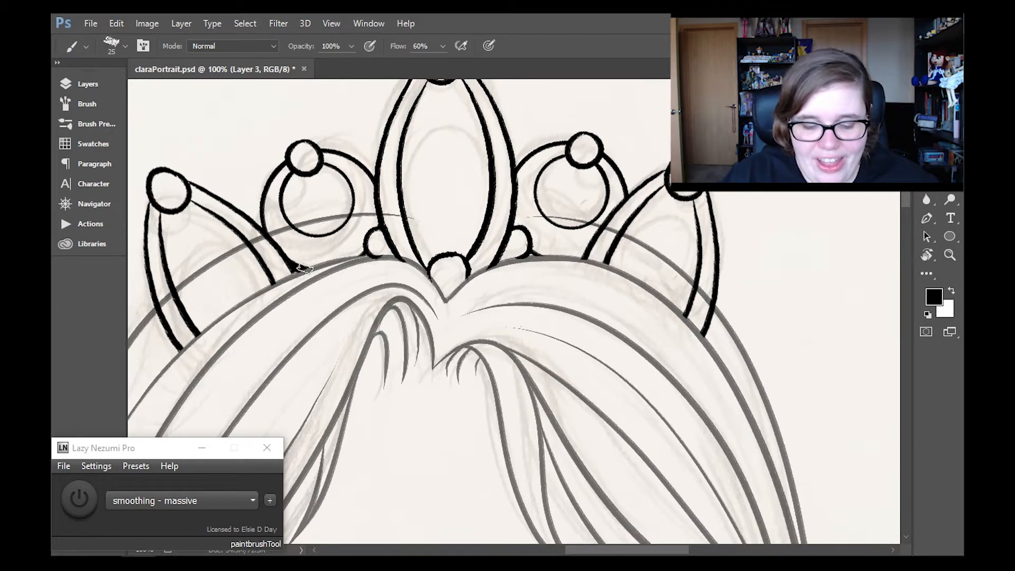
- Merge Layer 3 down into Layer 2 so the whole tiara is on one layer
left_click_drag(907, 202, 909, 197)
key("z")
left_click(452, 46)
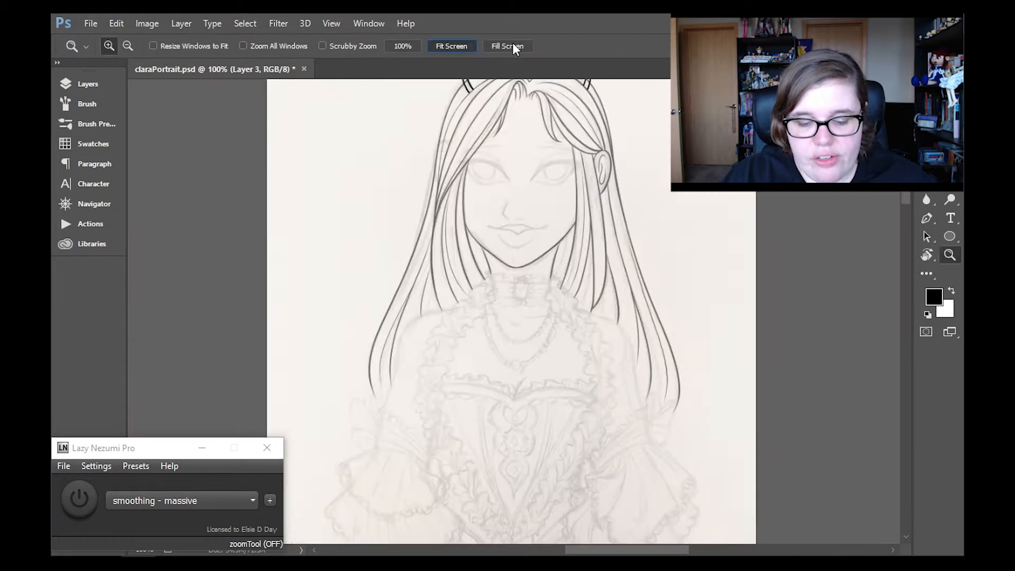
left_click(562, 103)
left_click(562, 103)
left_click(87, 84)
left_click(182, 25)
key("Escape")
left_click_drag(908, 265, 907, 250)
left_click(88, 84)
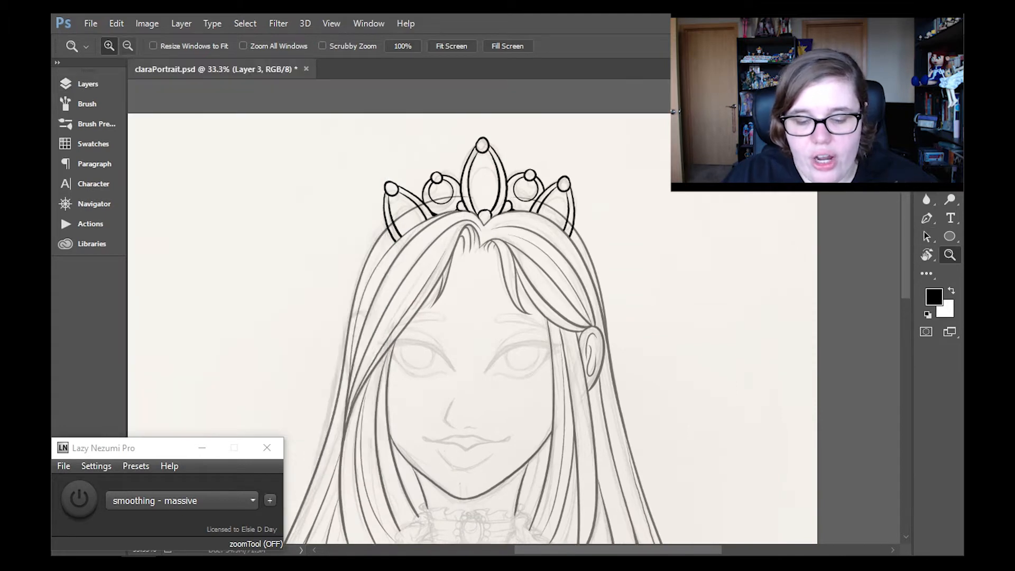
left_click(490, 121)
left_click(88, 84)
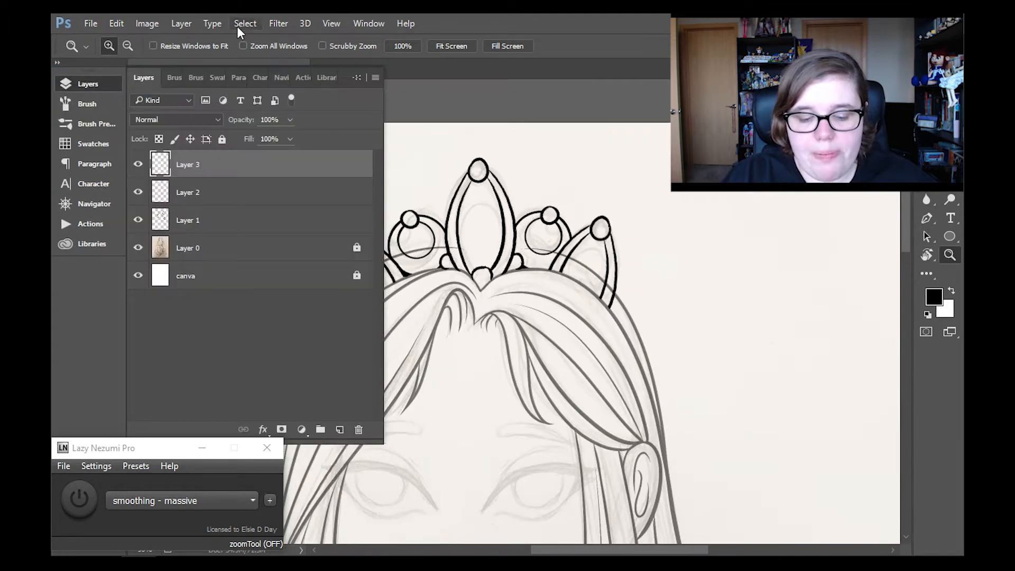
left_click(181, 24)
left_click(222, 505)
- Erase the head outline running behind the tiara's arches on Layer 1
left_click(195, 194)
left_click(88, 84)
left_click(455, 258)
key("e")
left_click_drag(301, 300, 365, 264)
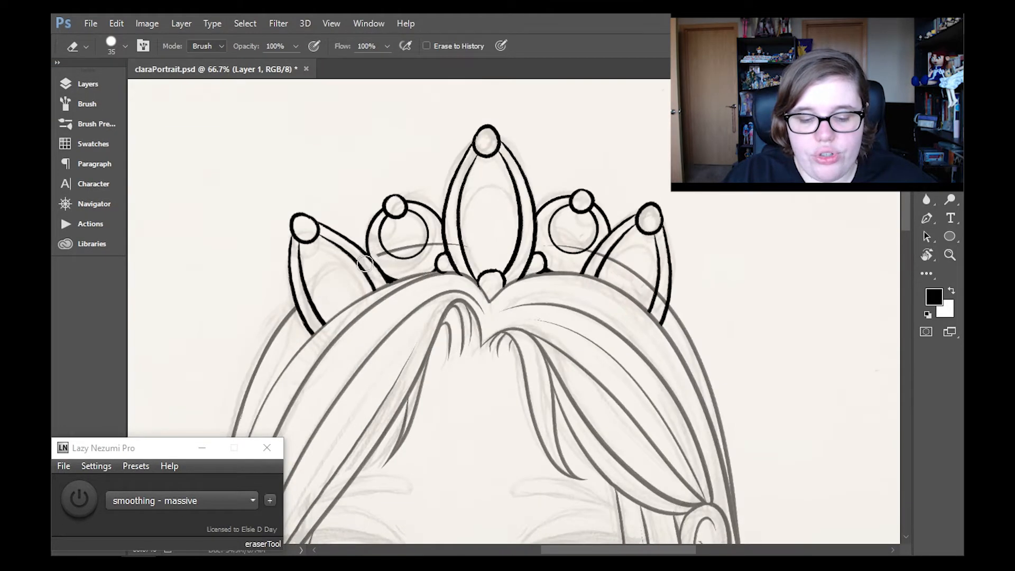
mouse_move(429, 248)
left_mouse_down()
mouse_move(563, 246)
mouse_move(653, 280)
mouse_move(674, 301)
left_mouse_up()
- Turn smoothing back on and clean up the hair line ends on Layer 1 around the bases of the tiara's arches
key("b")
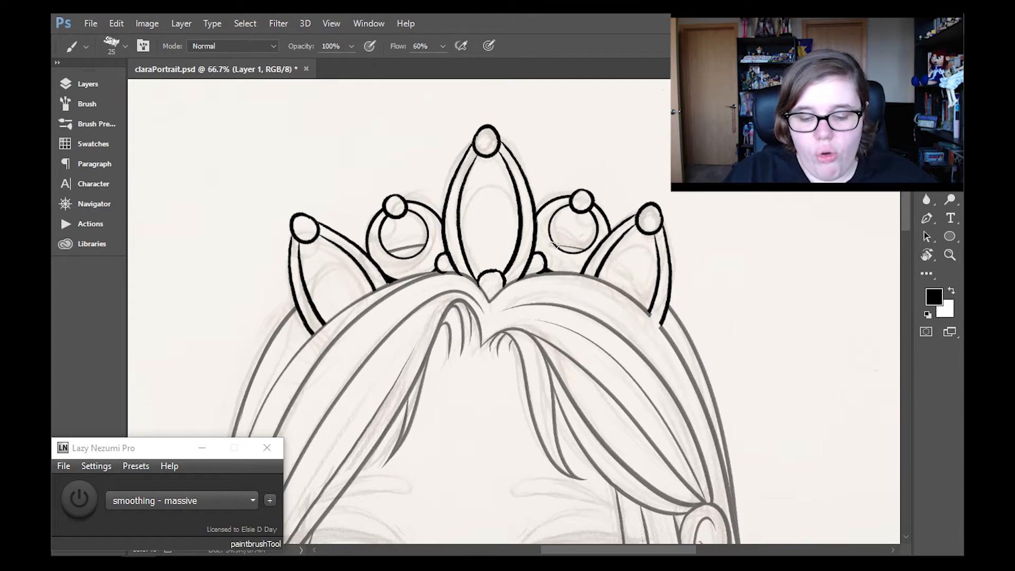
key("F2")
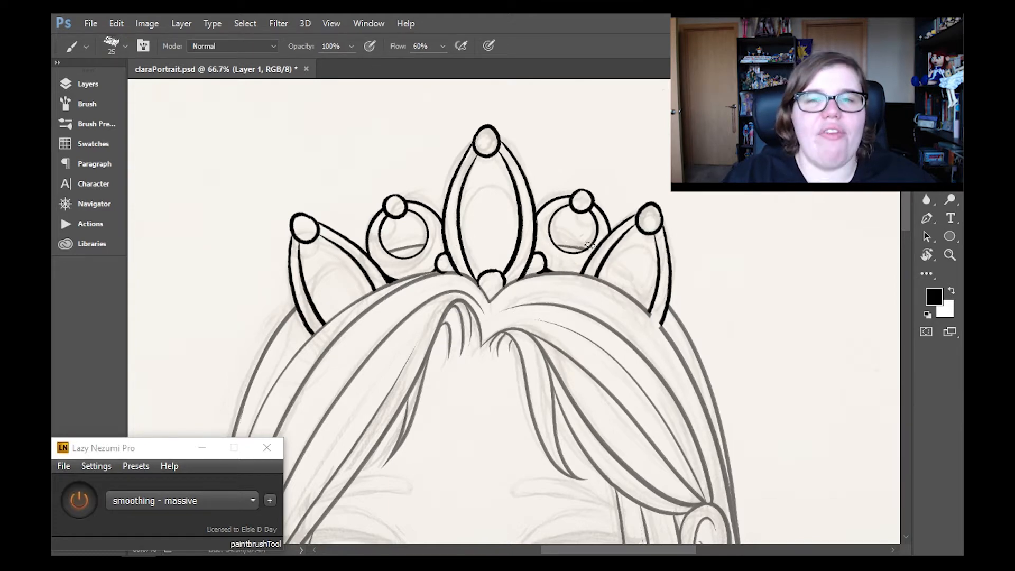
key("e")
key("y")
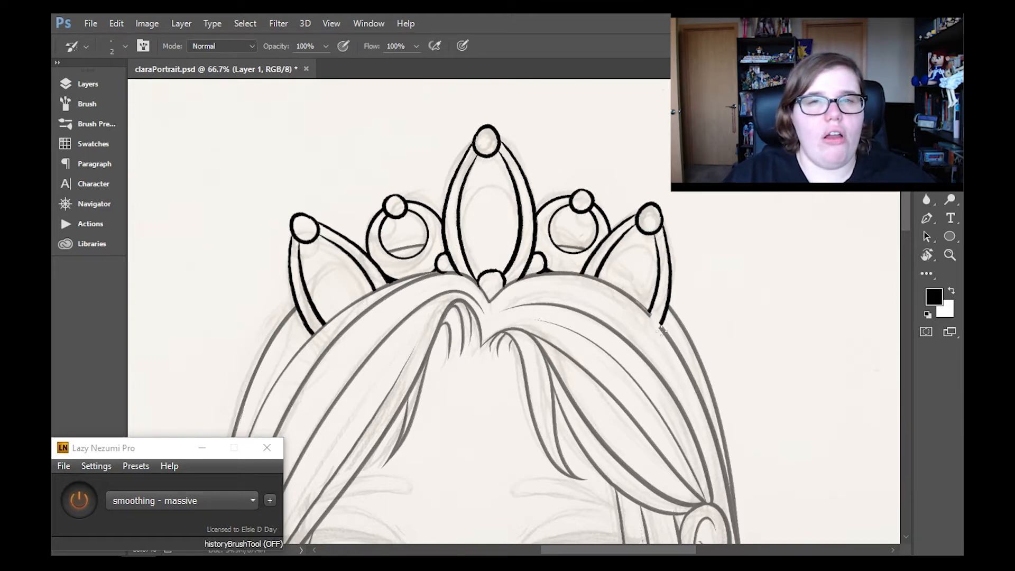
key("b")
key("e")
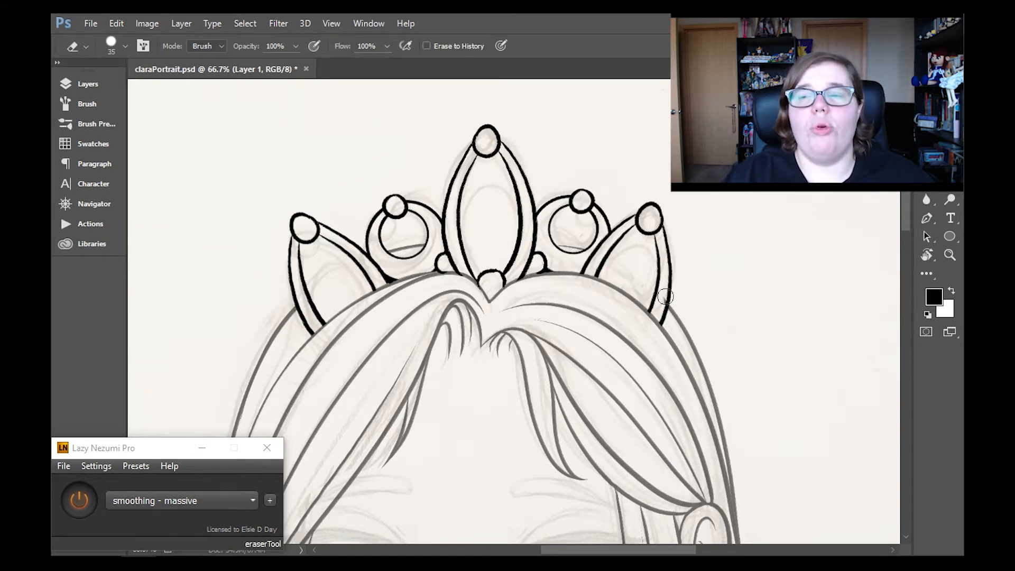
key("r")
left_click_drag(688, 211, 688, 412)
key("b")
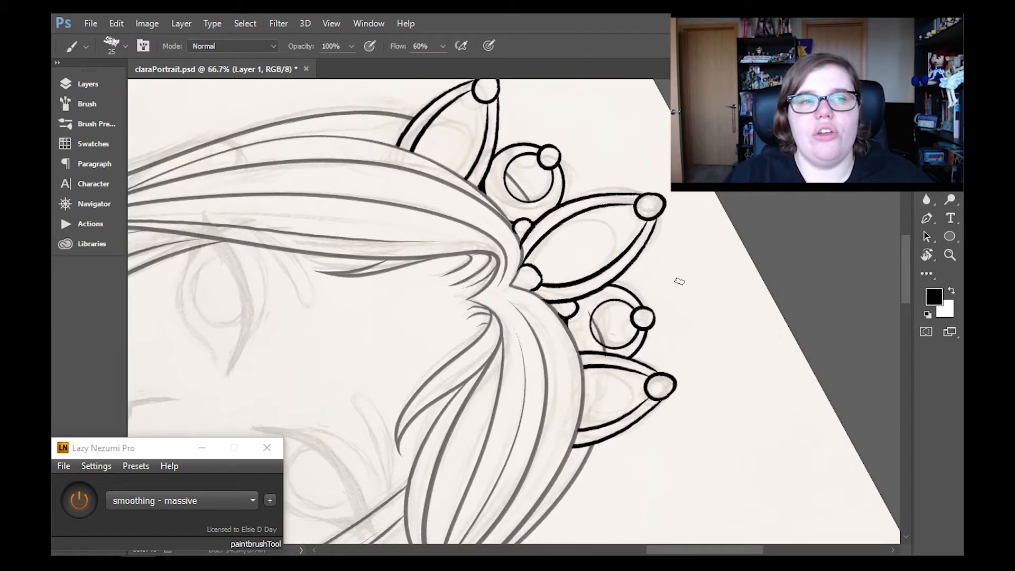
key("e")
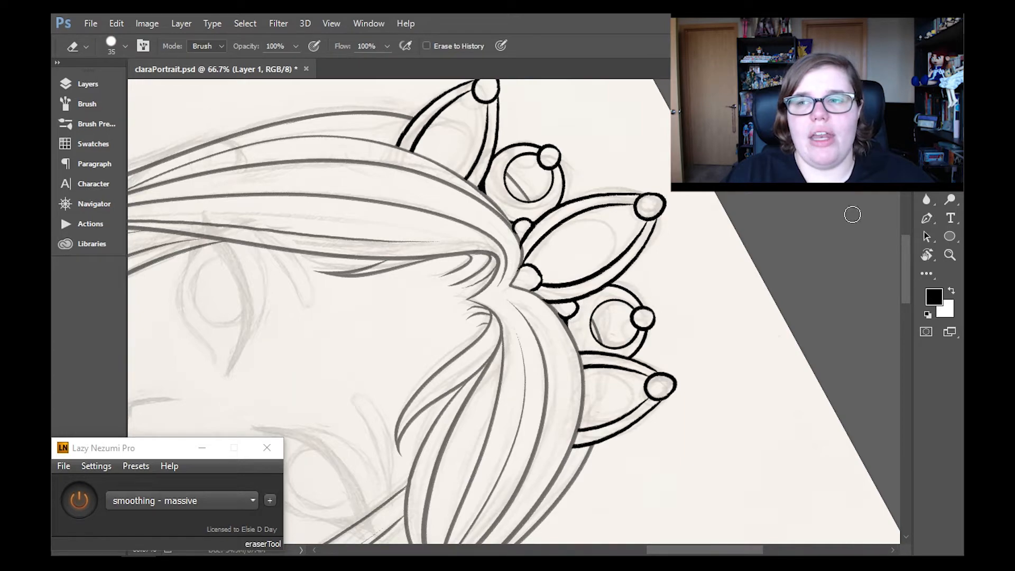
- Reset the canvas rotation and set Layer 1's opacity to 100%
left_click(949, 255)
left_click(452, 46)
left_click(927, 255)
left_click(238, 46)
left_click(950, 255)
left_click(88, 84)
left_click(290, 119)
left_click_drag(289, 138, 319, 138)
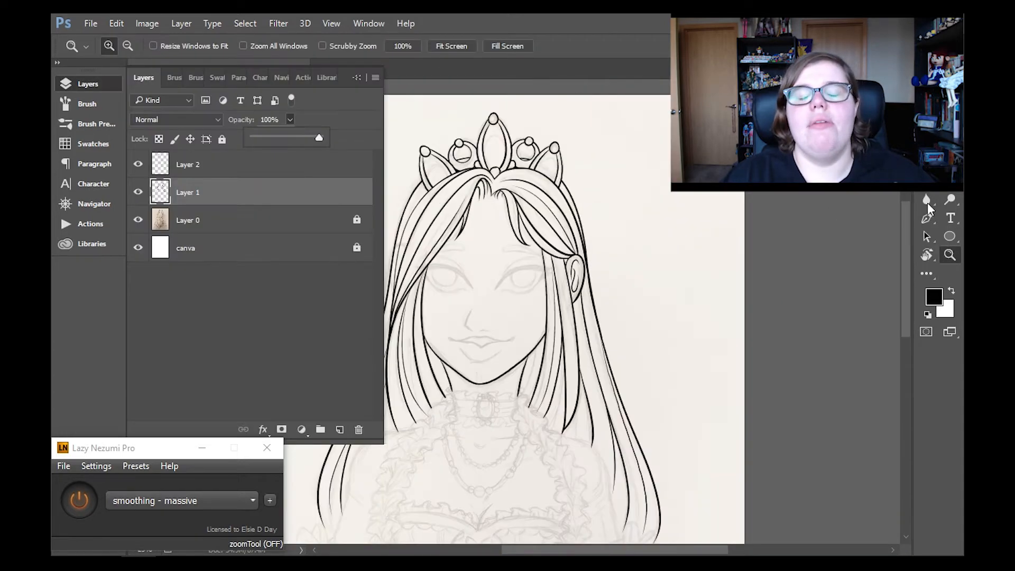
- Add a new layer above Layer 2 for the tiara's inner details
left_click_drag(906, 217, 906, 208)
left_click(177, 164)
left_click(340, 430)
left_click(95, 84)
- Ink an inner oval inside each of the tiara's three pointed arches with the brush at size 35
left_click(496, 165)
left_click(496, 166)
left_click(497, 165)
key("b")
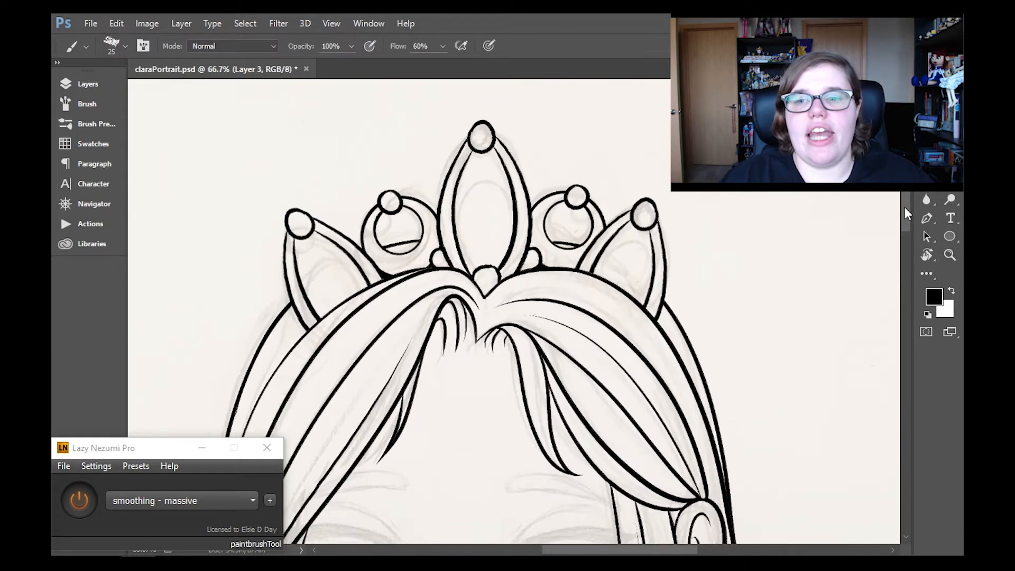
key("bracketright")
left_click_drag(458, 227, 513, 227)
key("ctrl+z")
mouse_move(304, 291)
left_mouse_down()
mouse_move(349, 254)
mouse_move(369, 284)
left_mouse_up()
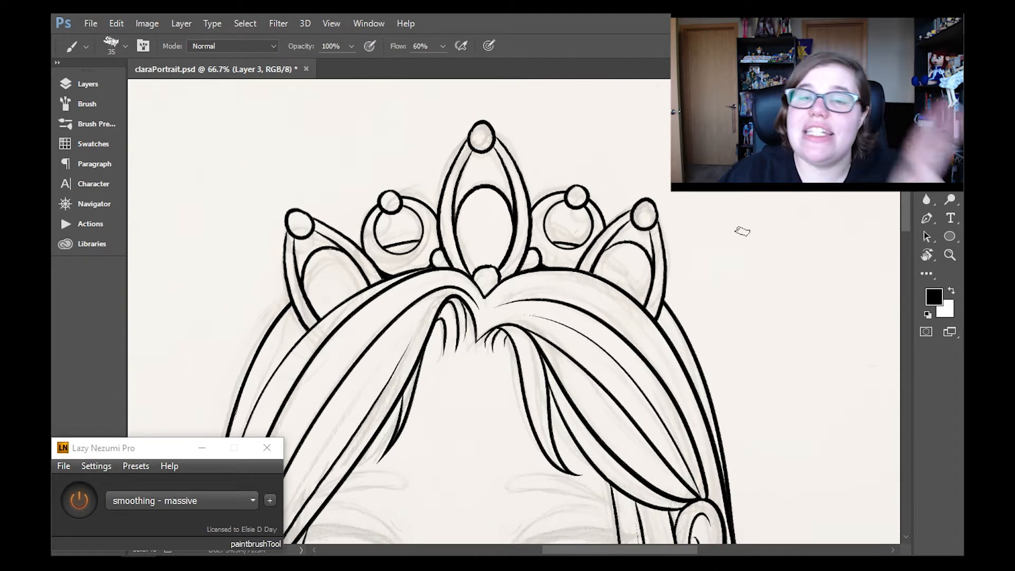
- Merge Layer 3 and Layer 2 down into Layer 1 so all line art is on one layer
key("z")
key("ctrl+0")
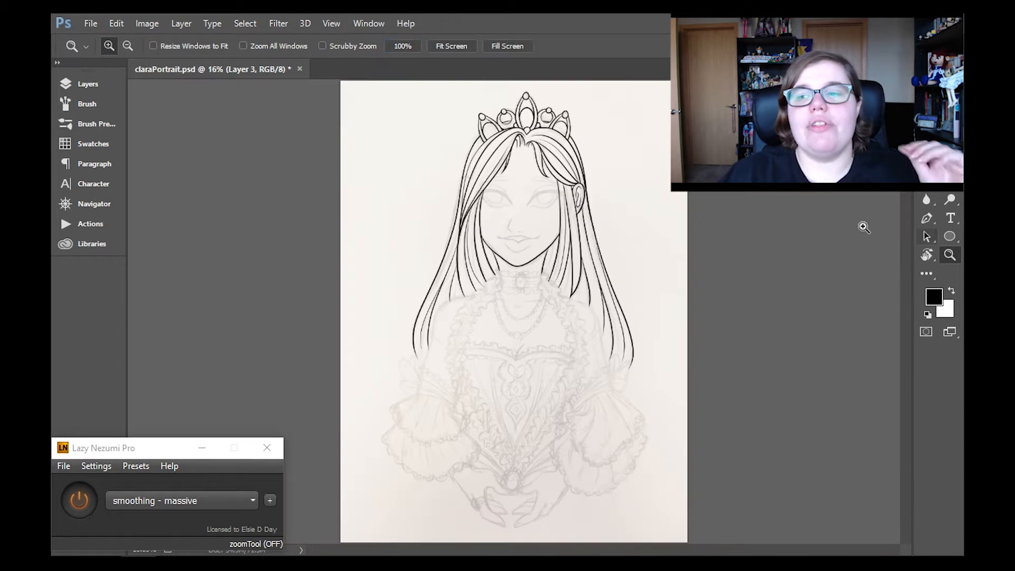
key("F7")
left_click(182, 23)
left_click(541, 30)
key("ctrl+e")
key("ctrl+e")
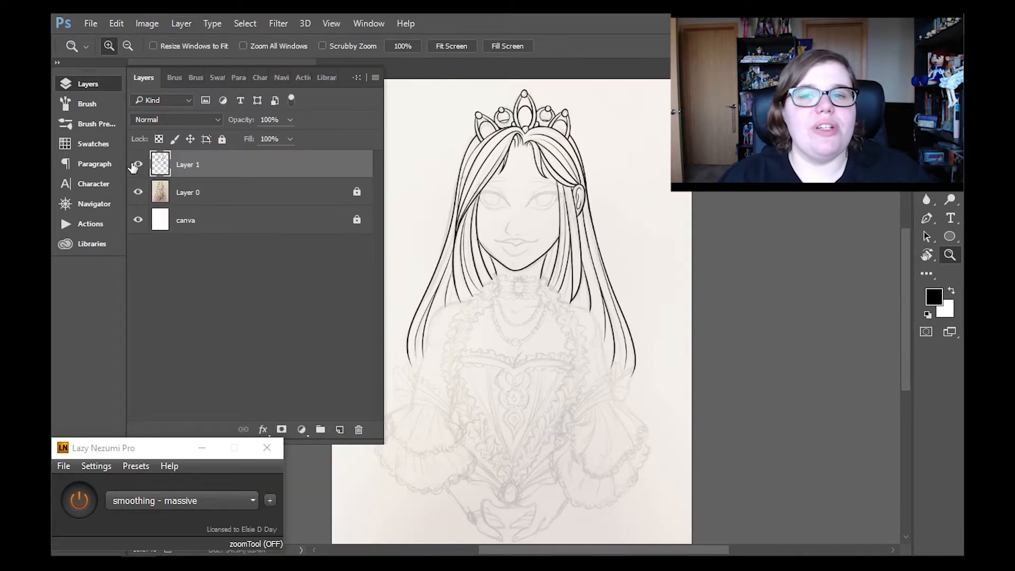
- Add a new layer above Layer 1 and ink the choker's oval brooch with its ring of small beads
left_click(339, 430)
left_click(951, 255)
triple_click(531, 277)
key("b")
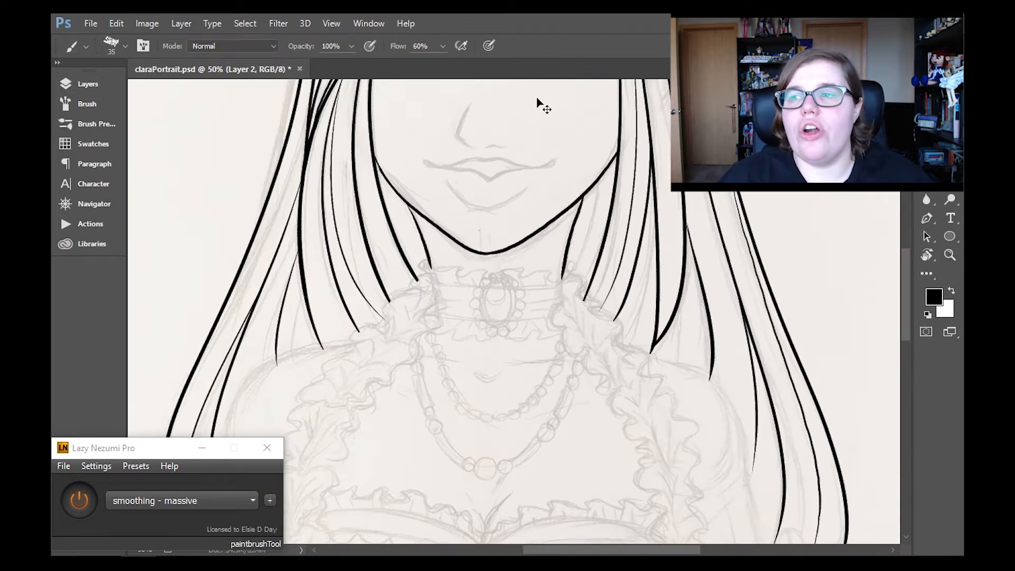
scroll(904, 260, "down", 2)
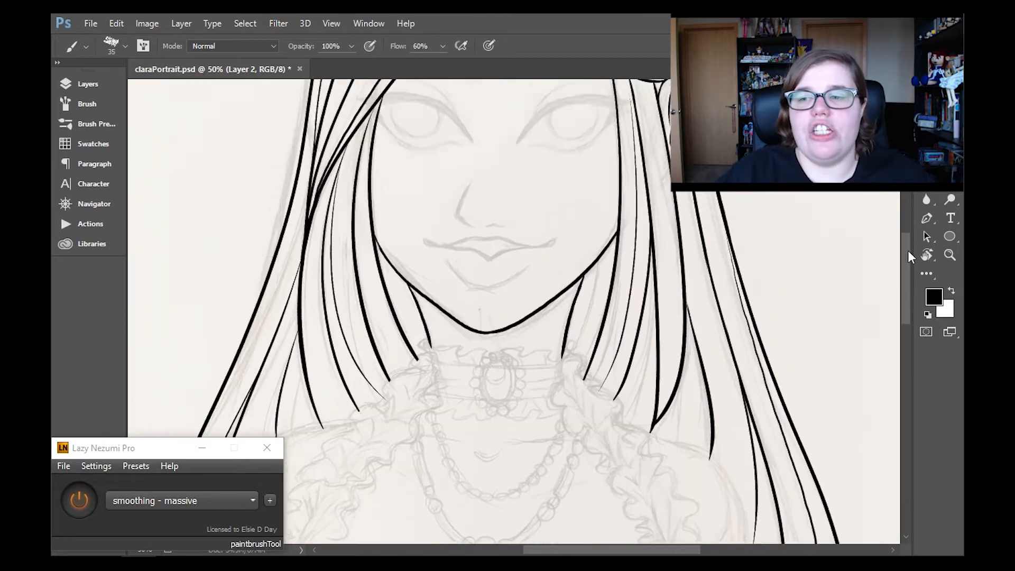
mouse_move(496, 226)
left_mouse_down()
mouse_move(486, 272)
mouse_move(499, 228)
left_mouse_up()
key("ctrl+z")
mouse_move(496, 226)
left_mouse_down()
mouse_move(482, 256)
mouse_move(493, 274)
mouse_move(494, 218)
mouse_move(477, 257)
mouse_move(498, 279)
mouse_move(511, 236)
mouse_move(499, 221)
left_mouse_up()
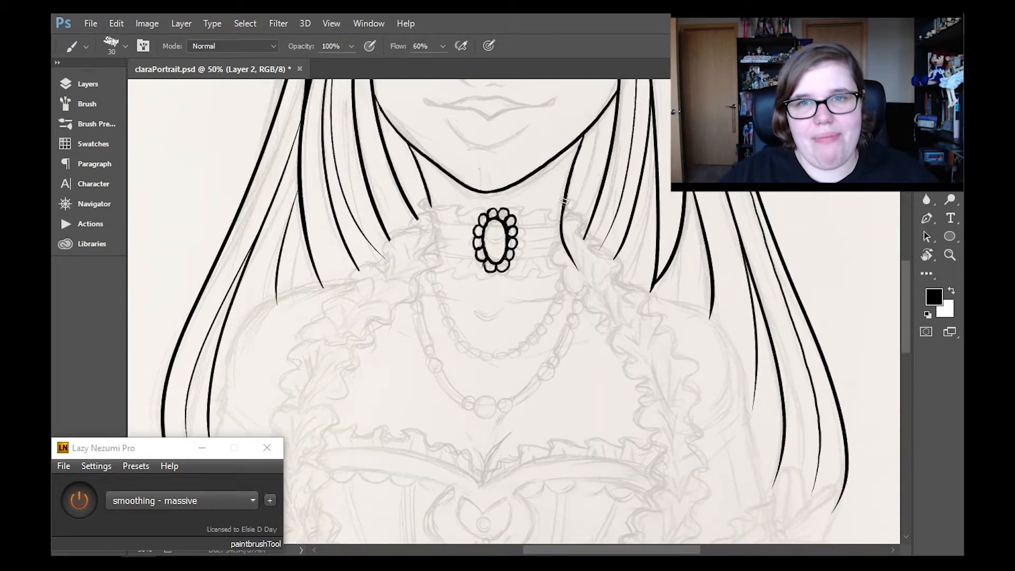
- Try inking the wavy edges of the collar ruffle on the right side of the neck, then undo the strokes
left_click_drag(563, 263, 608, 323)
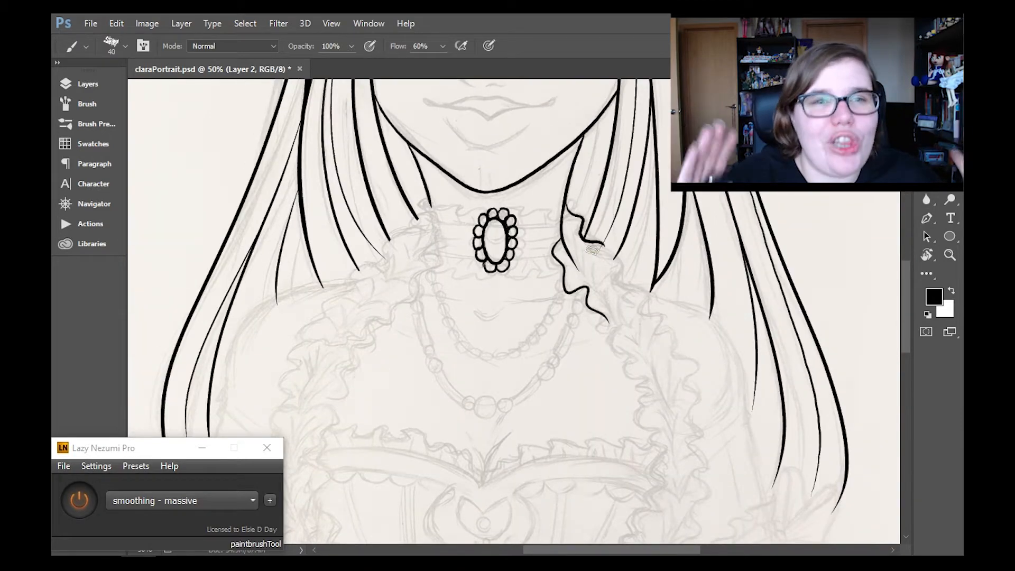
key("ctrl+alt+z")
key("ctrl+alt+z")
key("ctrl+alt+z")
left_click(117, 23)
left_click(204, 37)
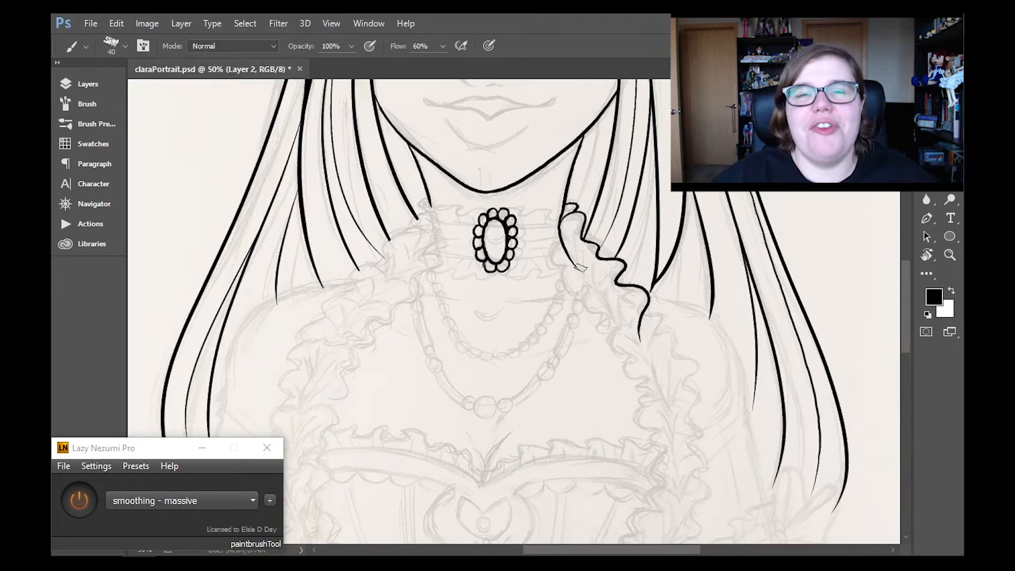
- Ink the wavy edges and folds of the right-hand ruffle from the neck down to the bodice neckline at brush size 40
mouse_move(563, 245)
left_mouse_down()
mouse_move(618, 335)
mouse_move(640, 341)
left_mouse_up()
left_click_drag(905, 284, 904, 309)
left_click_drag(646, 191, 671, 288)
left_click_drag(624, 212, 632, 254)
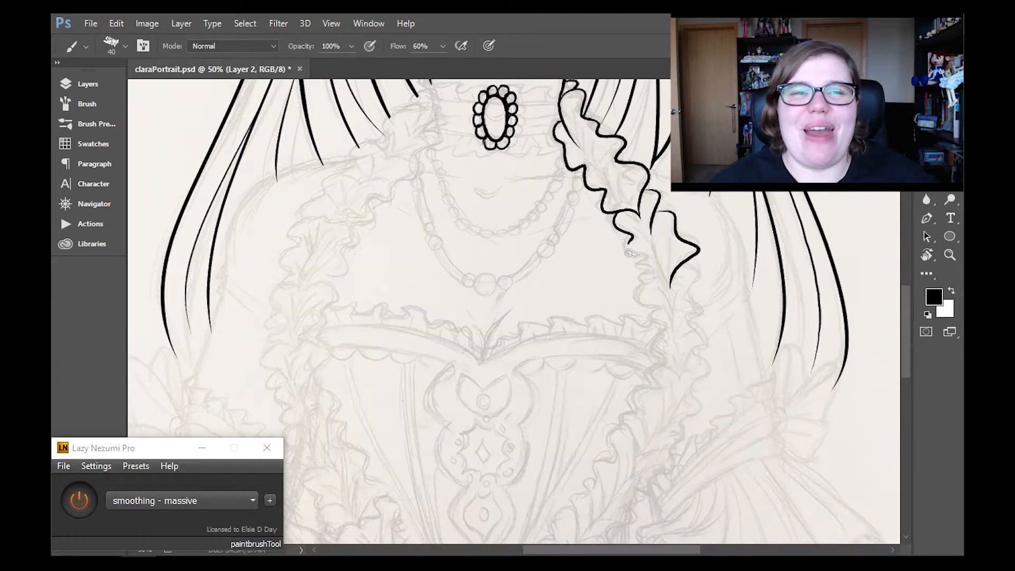
left_click_drag(702, 316, 674, 372)
mouse_move(643, 276)
left_mouse_down()
mouse_move(662, 303)
mouse_move(675, 373)
left_mouse_up()
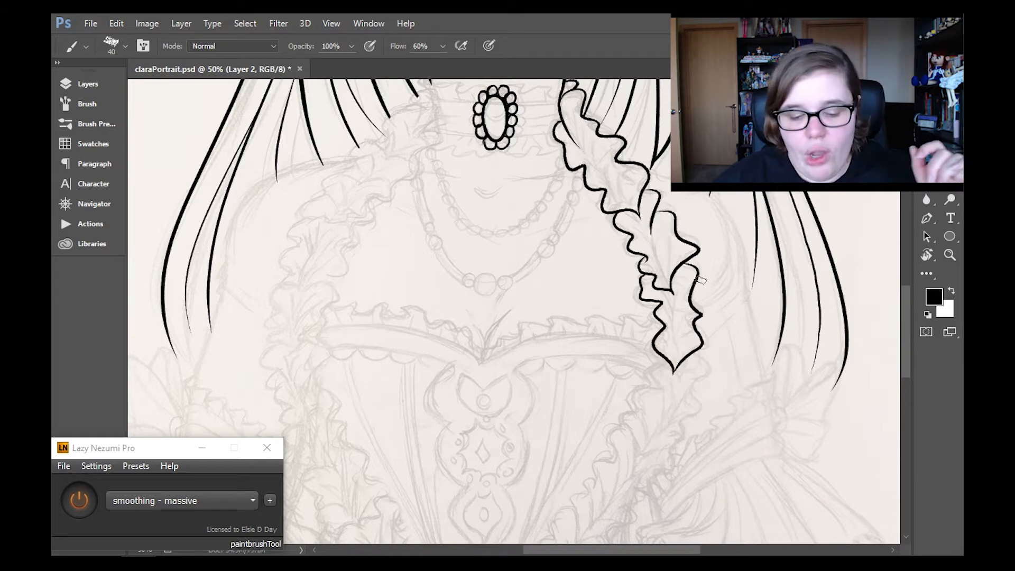
- Continue the right-hand ruffle past the bodice neckline with overlapping folds tapering to a point beside the sleeve
left_click_drag(904, 306, 905, 324)
left_click_drag(661, 264, 642, 340)
left_click_drag(632, 316, 638, 370)
left_click_drag(696, 258, 672, 319)
left_click_drag(692, 299, 638, 369)
- Ink the rest of the right-hand ruffle's wavy edges and folds diagonally down the bodice to the waist brooch
mouse_move(908, 331)
left_mouse_down()
mouse_move(908, 265)
mouse_move(907, 359)
left_mouse_up()
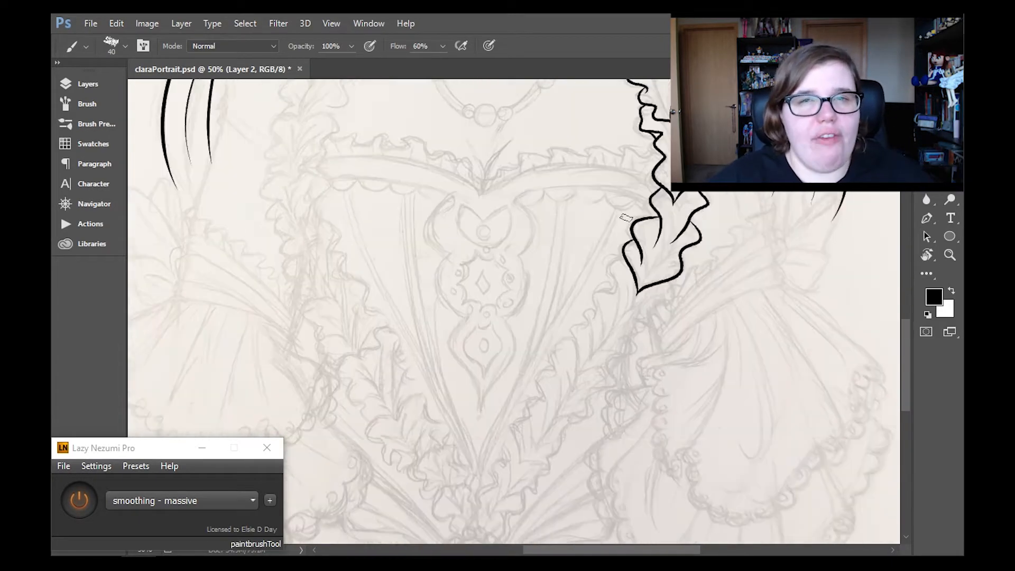
left_click_drag(621, 257, 578, 373)
left_click_drag(628, 349, 580, 376)
left_click_drag(909, 346, 908, 368)
mouse_move(573, 235)
left_mouse_down()
mouse_move(544, 293)
mouse_move(531, 340)
left_mouse_up()
left_click_drag(609, 261, 527, 358)
mouse_move(528, 315)
left_mouse_down()
mouse_move(514, 329)
mouse_move(527, 361)
mouse_move(501, 399)
left_mouse_up()
left_click_drag(551, 358, 502, 397)
mouse_move(506, 359)
left_mouse_down()
mouse_move(507, 393)
mouse_move(477, 423)
left_mouse_up()
left_click_drag(525, 390, 500, 436)
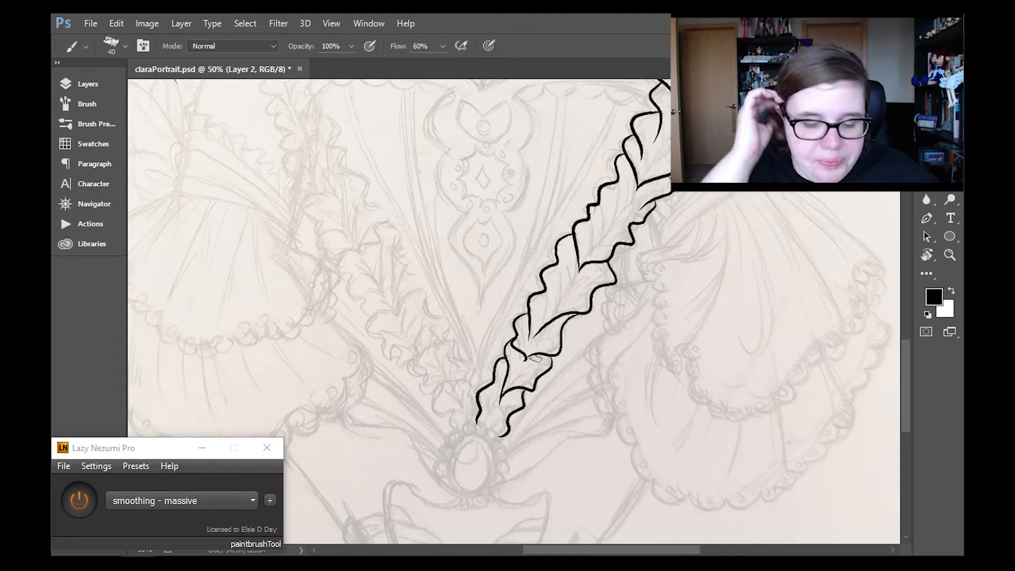
- Ink the waist brooch as an upright oval surrounded by a ring of small beads
left_click_drag(908, 353, 889, 365)
left_click_drag(473, 377, 468, 377)
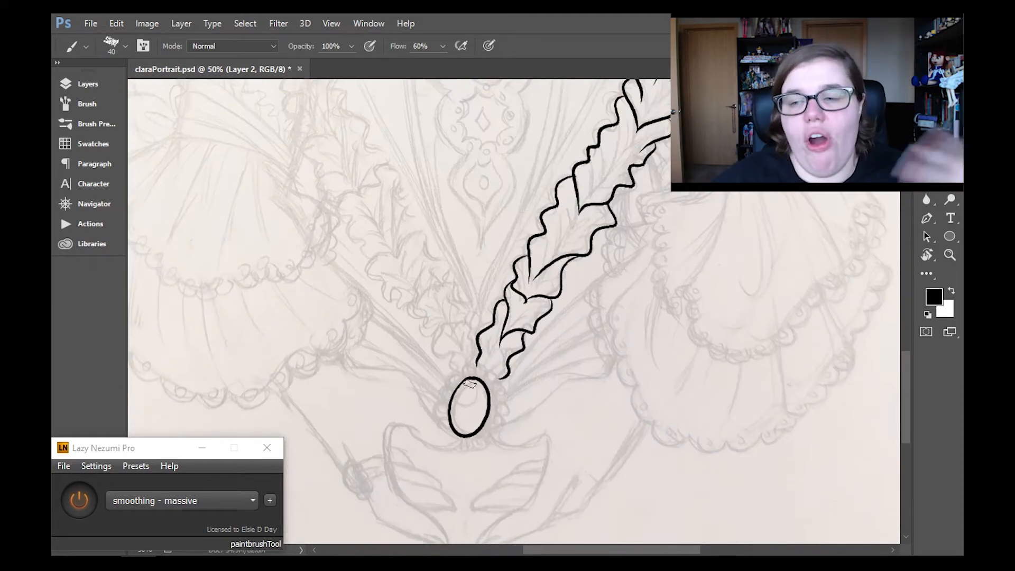
left_click_drag(904, 363, 905, 377)
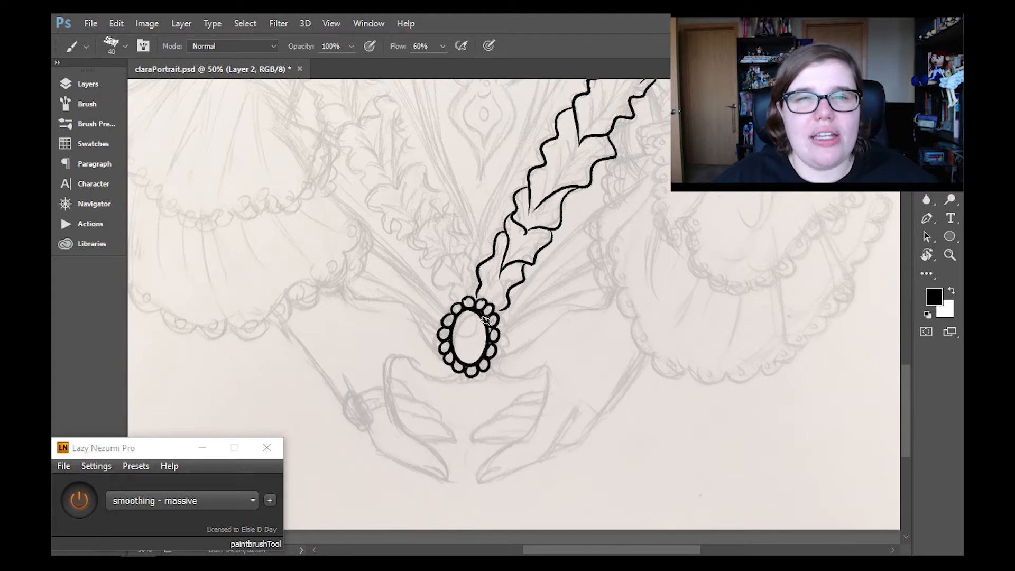
- Touch up the waist brooch's beads with smoothing off, and join the right-hand ruffle's lower edge to the brooch
left_click(80, 500)
left_click(453, 341, "ctrl")
left_click(454, 340, "ctrl")
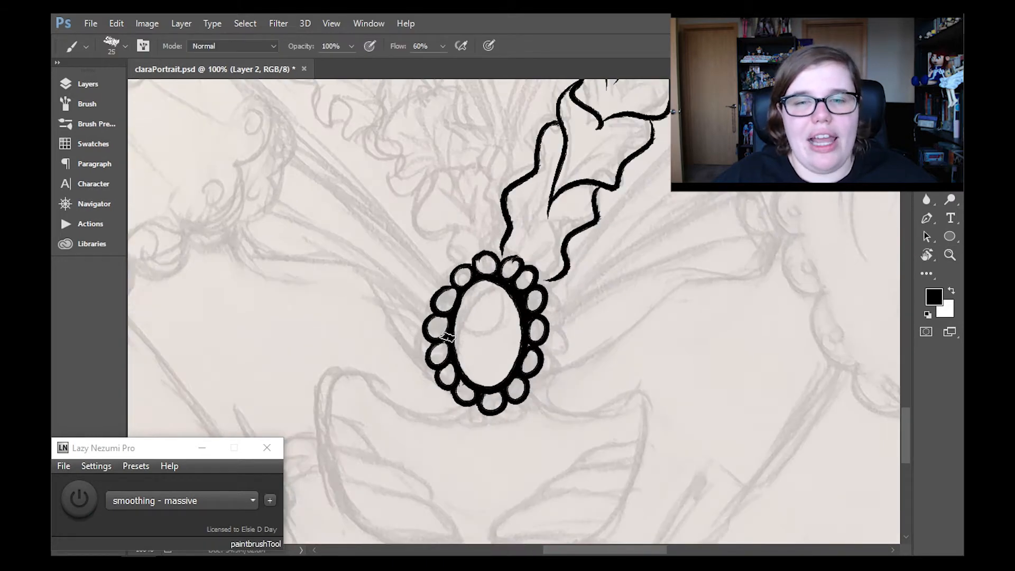
key("e")
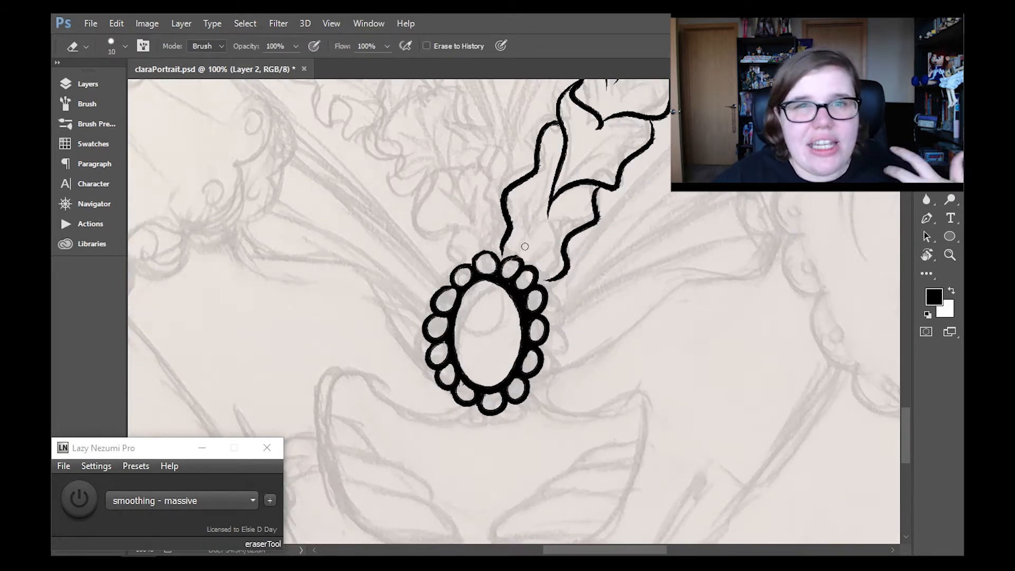
key("b")
left_click(79, 500)
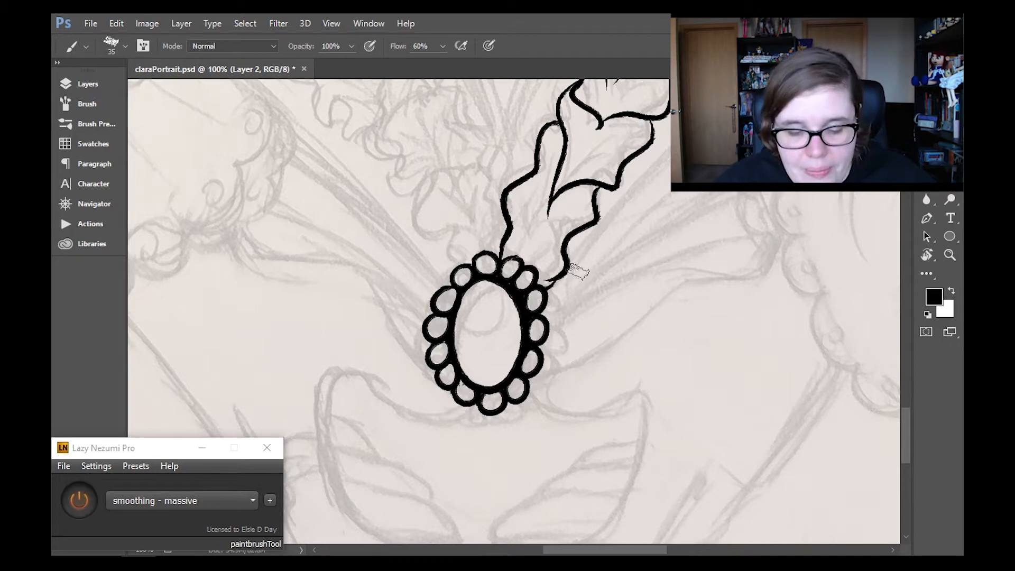
- Ink a thinner inner oval inside the waist brooch at brush size 35 with massive smoothing on
mouse_move(472, 300)
left_mouse_down()
mouse_move(482, 376)
mouse_move(468, 360)
mouse_move(483, 288)
mouse_move(459, 339)
mouse_move(480, 382)
mouse_move(470, 304)
left_mouse_up()
key("ctrl+z")
key("ctrl+z")
key("ctrl+z")
- Ink a matching thin inner oval inside the neck brooch, undoing and retrying strokes
key("ctrl+z")
key("ctrl+z")
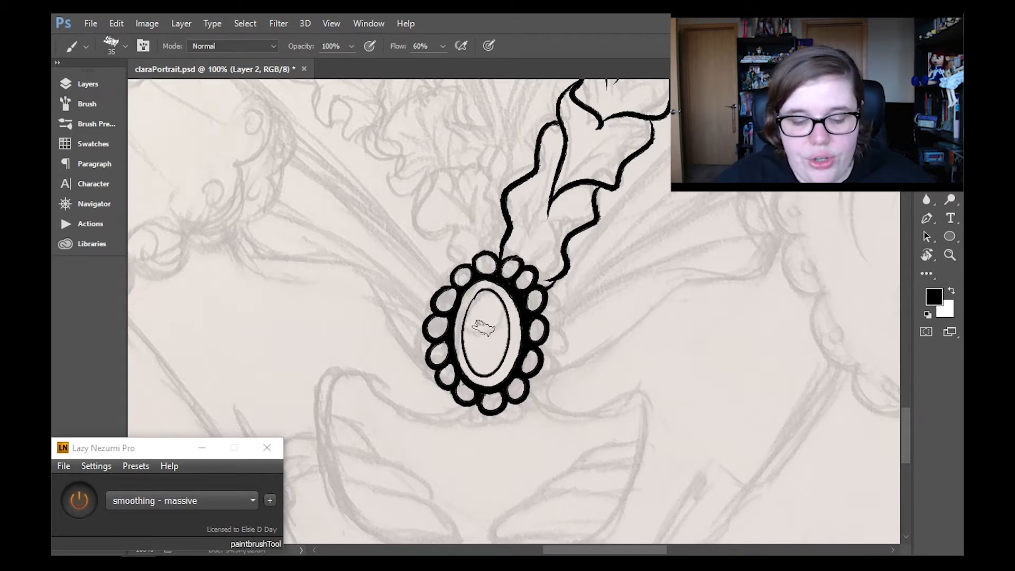
left_click_drag(906, 415, 906, 265)
mouse_move(531, 303)
left_mouse_down()
mouse_move(537, 376)
mouse_move(533, 303)
left_mouse_up()
key("ctrl+z")
mouse_move(531, 303)
left_mouse_down()
mouse_move(554, 341)
mouse_move(532, 302)
left_mouse_up()
key("ctrl+z")
mouse_move(531, 303)
left_mouse_down()
mouse_move(523, 349)
mouse_move(533, 320)
mouse_move(557, 313)
mouse_move(535, 308)
left_mouse_up()
key("ctrl+z")
key("ctrl+z")
key("ctrl+z")
key("ctrl+z")
key("ctrl+z")
- Review the line art with the whole portrait fitted in view and save the file
left_click(950, 255)
left_click(452, 46)
left_click(550, 381)
left_click(550, 381)
left_click(445, 312)
left_click_drag(906, 290, 906, 330)
left_click(451, 46)
key("ctrl+s")
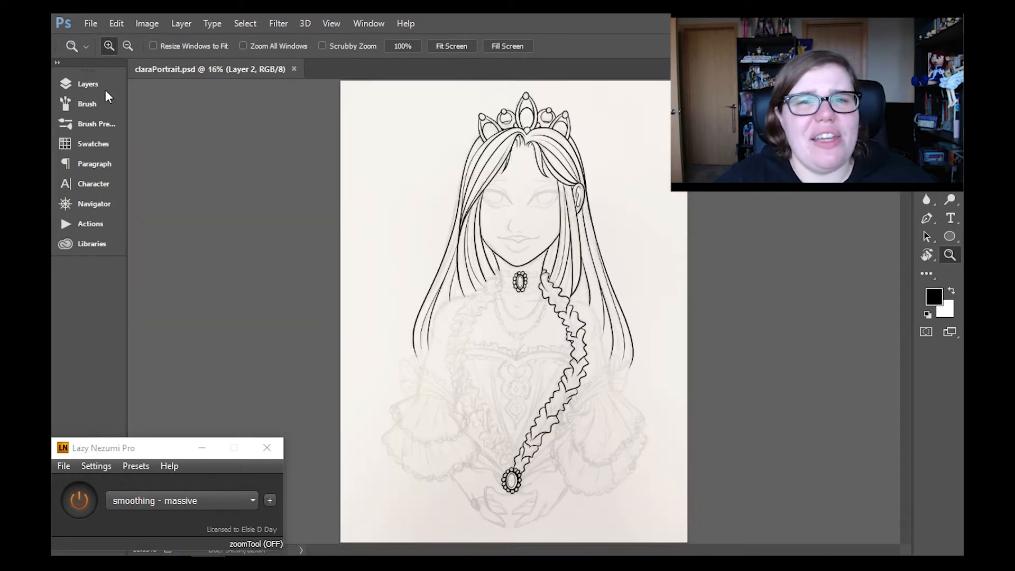
left_click(108, 84)
left_click(112, 86)
- Ink the wavy edges and first folds of the left-hand ruffle from the collar down across the shoulder at brush size 35
left_click(476, 339)
left_click(476, 339)
left_click(446, 317)
left_click(447, 317)
mouse_move(907, 262)
left_mouse_down()
mouse_move(907, 274)
mouse_move(904, 262)
left_mouse_up()
key("b")
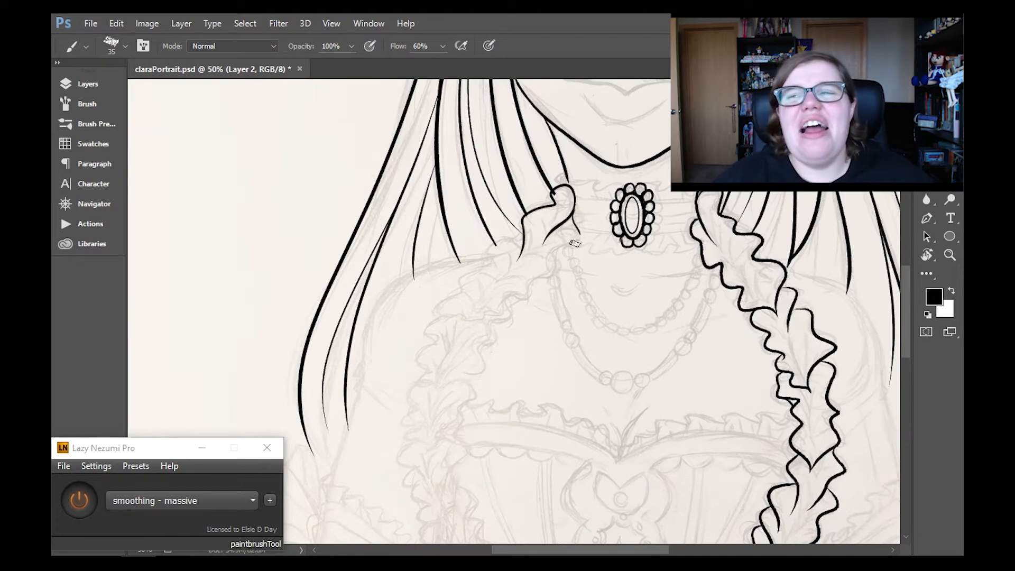
left_click_drag(575, 243, 511, 318)
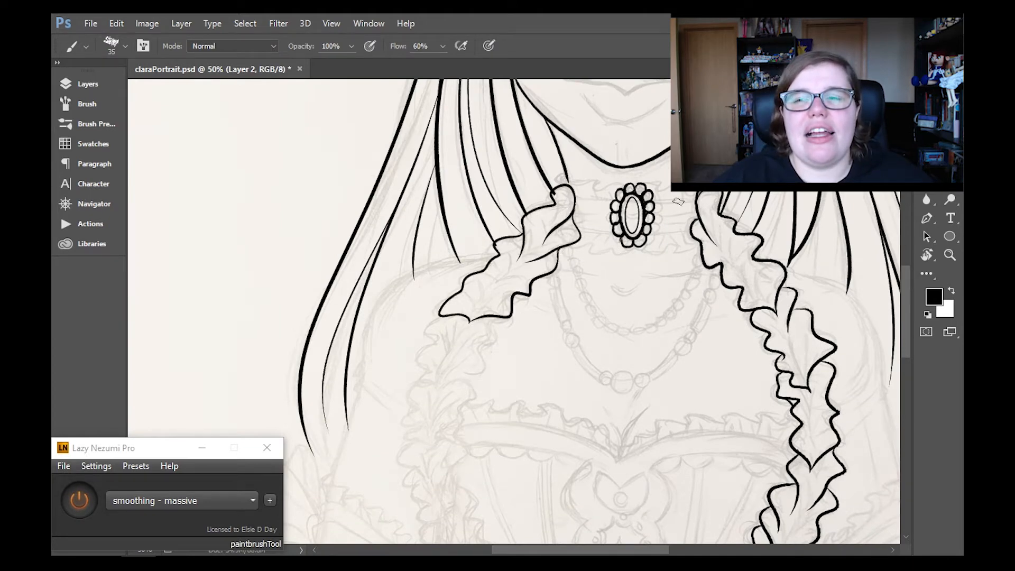
- Continue the left-hand ruffle down the chest with two overlapping pointed sections ending beside the bodice neckline
scroll(476, 264, "down", 5)
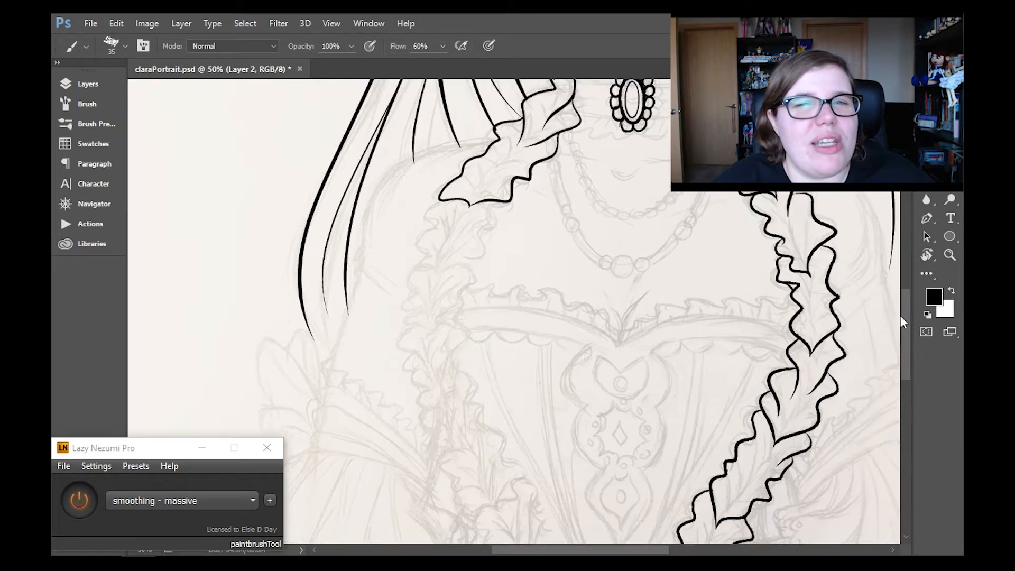
left_click_drag(440, 184, 433, 318)
key("ctrl+z")
key("ctrl+z")
- Redraw the right edge of the left-hand ruffle's lowest section and add small folds along both its edges
key("ctrl+z")
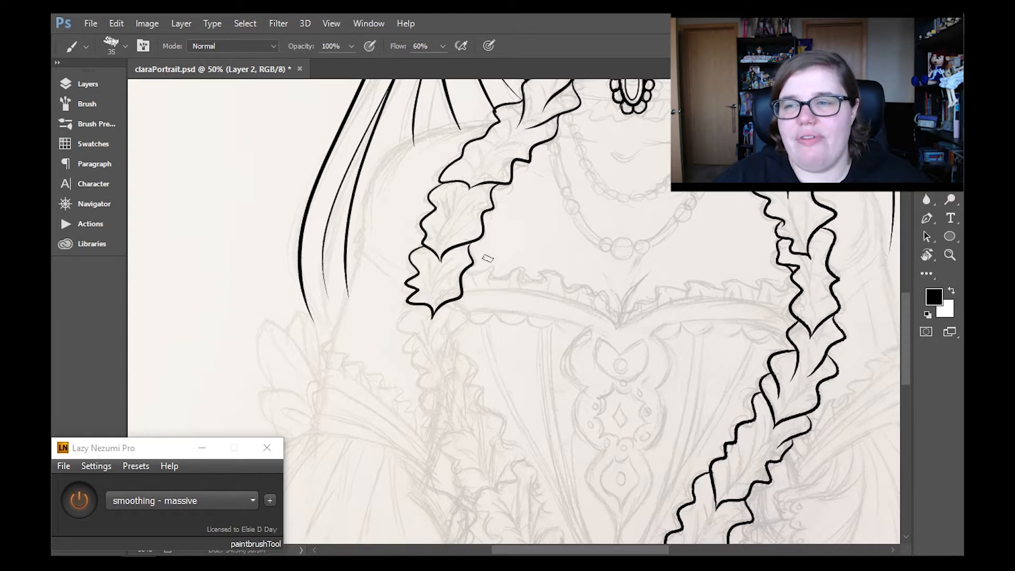
scroll(911, 287, "down", 4)
key("ctrl+z")
left_click_drag(470, 165, 463, 202)
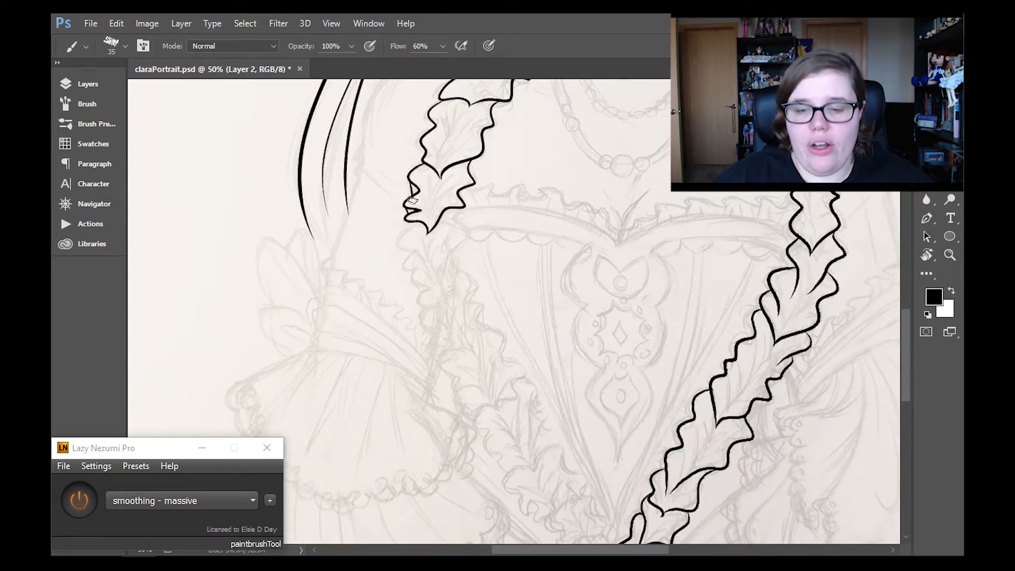
left_click_drag(410, 178, 414, 195)
left_click_drag(474, 182, 462, 198)
- Ink the left-hand ruffle's overlapping sections from the bodice neckline down beside the sleeve, redoing stray strokes
mouse_move(908, 328)
left_mouse_down()
mouse_move(910, 343)
mouse_move(908, 332)
left_mouse_up()
left_click_drag(445, 200, 477, 316)
key("ctrl+z")
mouse_move(416, 202)
left_mouse_down()
mouse_move(458, 277)
mouse_move(422, 276)
left_mouse_up()
key("ctrl+z")
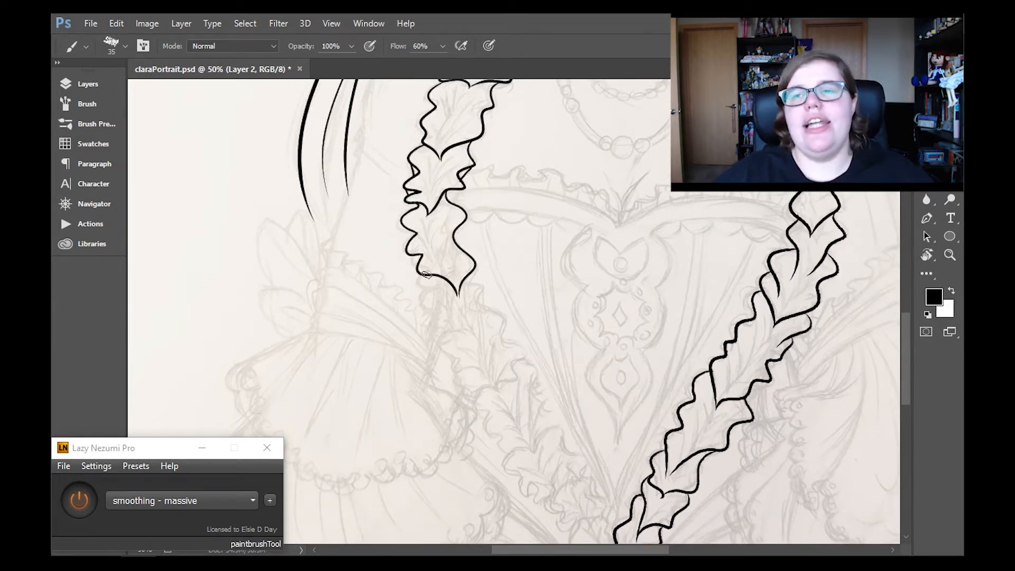
left_click_drag(498, 337, 476, 384)
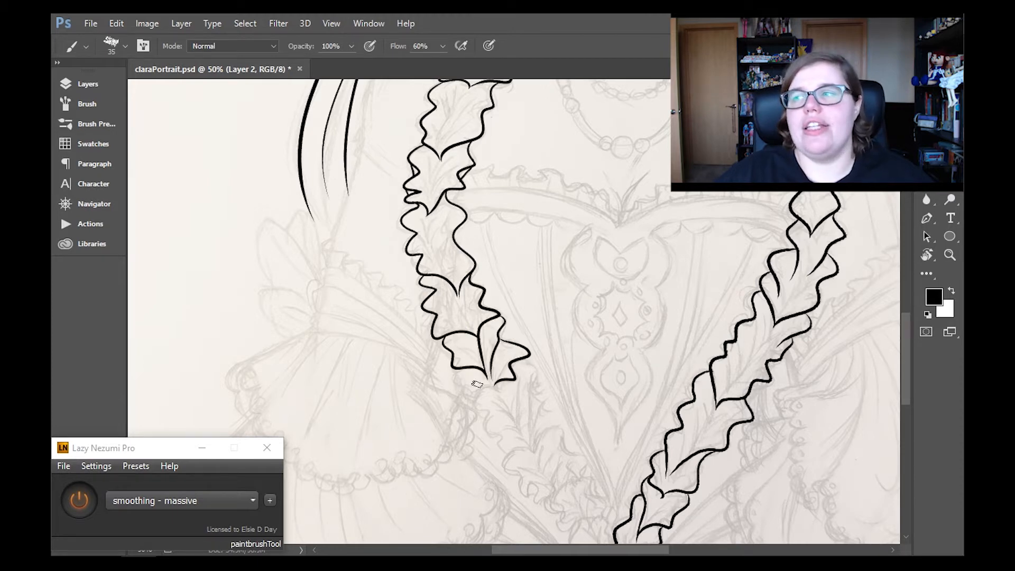
scroll(811, 238, "down", 2)
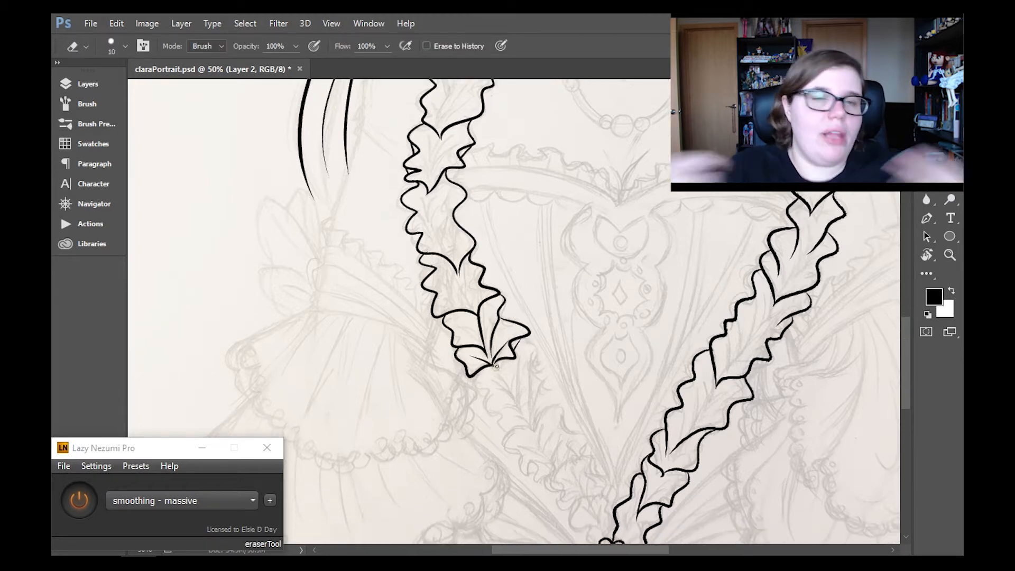
- Ink the rest of the left-hand ruffle's wavy edges and folds diagonally down the bodice to the waist brooch
scroll(781, 263, "down", 5)
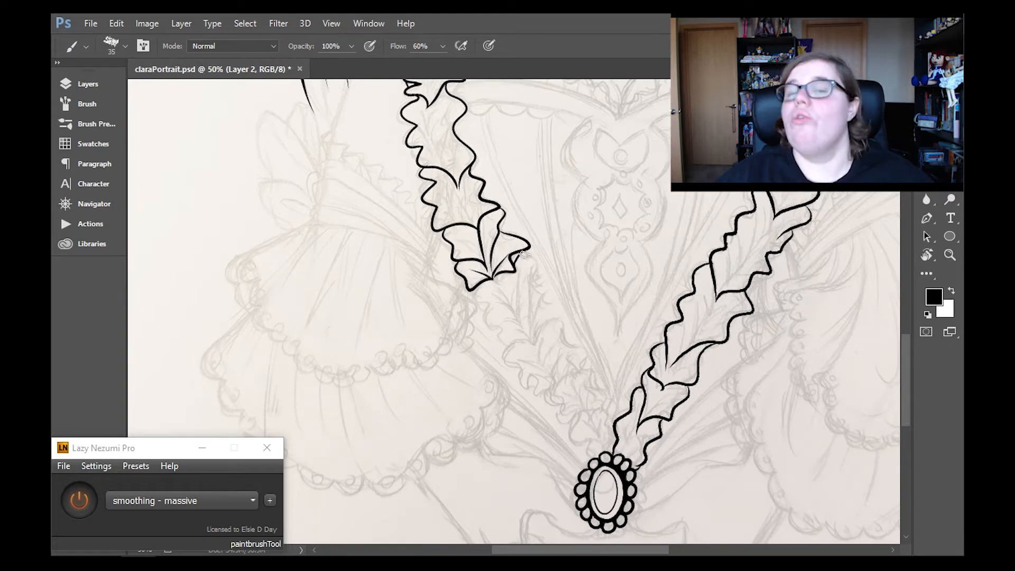
left_click_drag(523, 255, 535, 334)
mouse_move(471, 285)
left_mouse_down()
mouse_move(509, 343)
mouse_move(582, 355)
mouse_move(550, 372)
left_mouse_up()
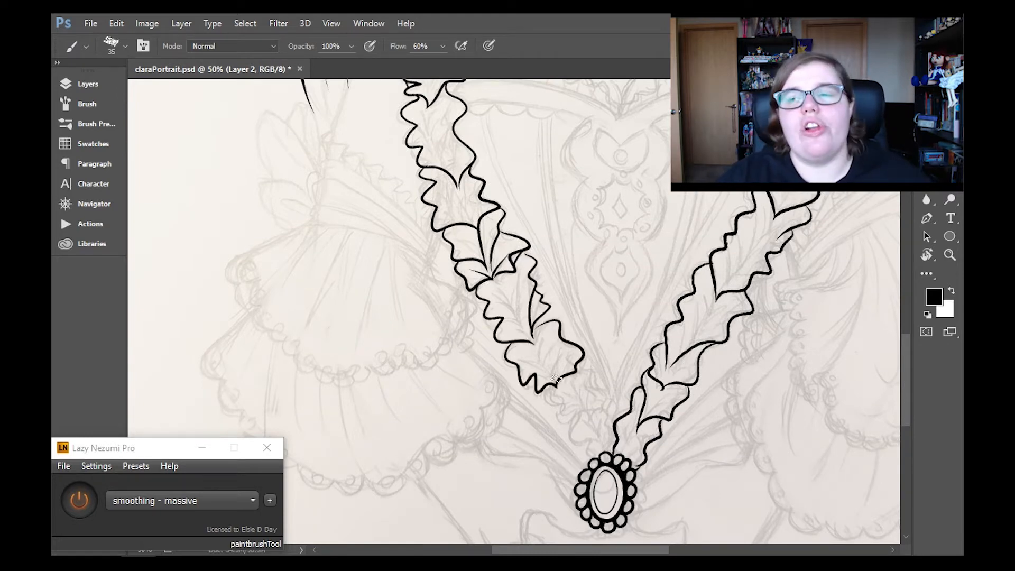
scroll(555, 381, "down", 4)
left_click_drag(554, 263, 597, 334)
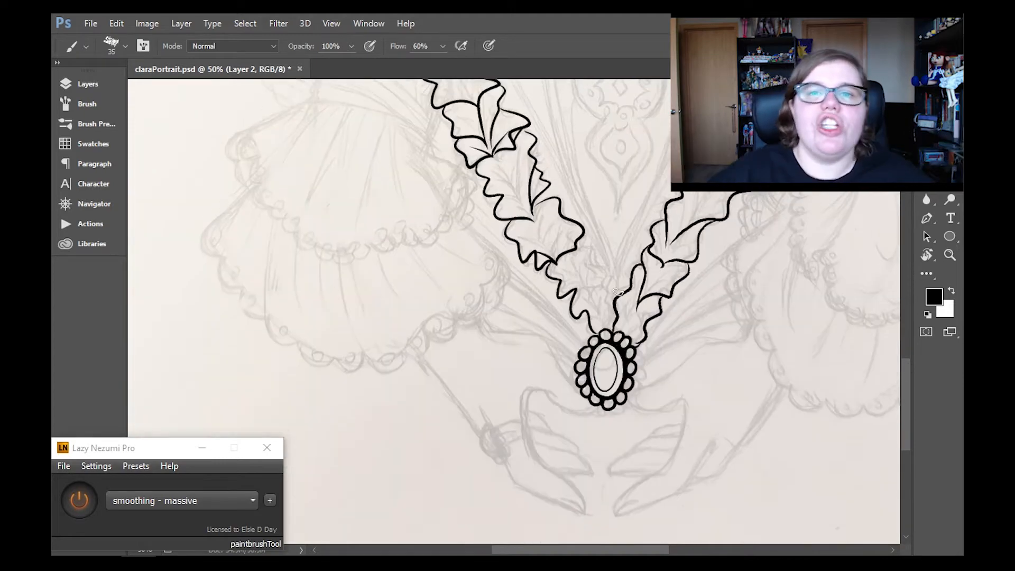
left_click_drag(576, 247, 593, 308)
left_click_drag(606, 282, 617, 319)
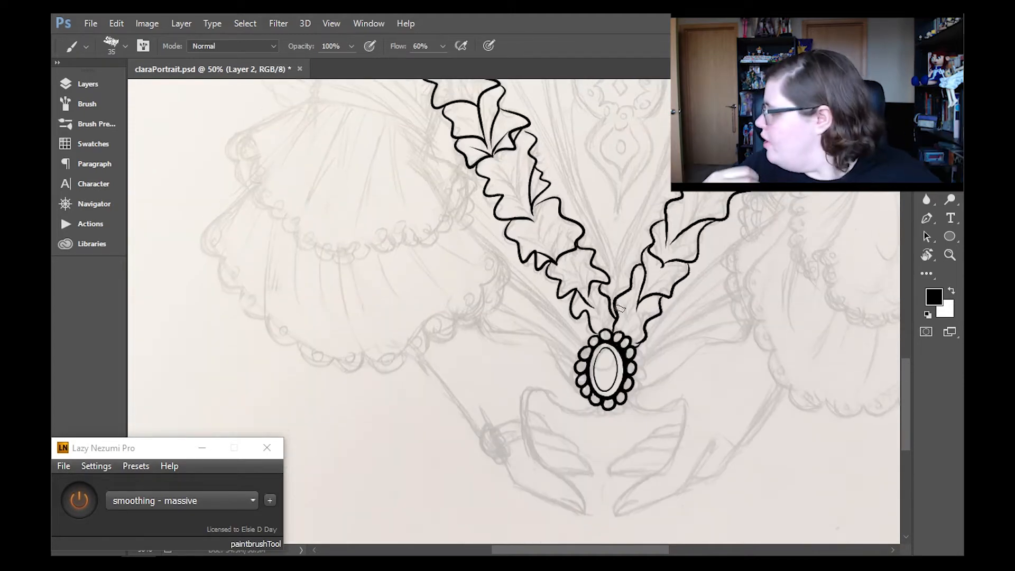
- Add tapered inner crease lines to the left-hand ruffle's upper sections from the collar to the chest
scroll(904, 339, "up", 8)
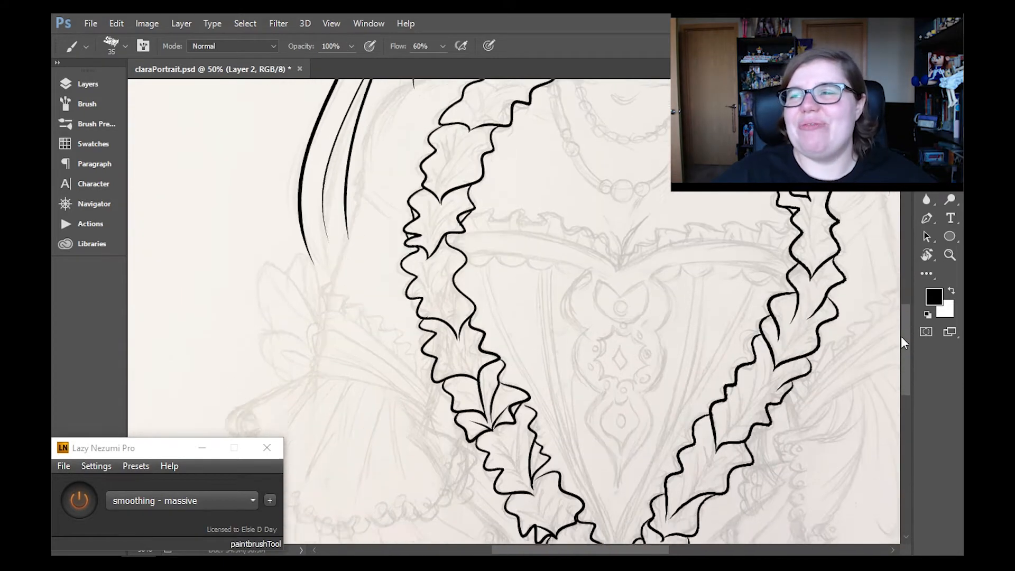
scroll(482, 269, "up", 5)
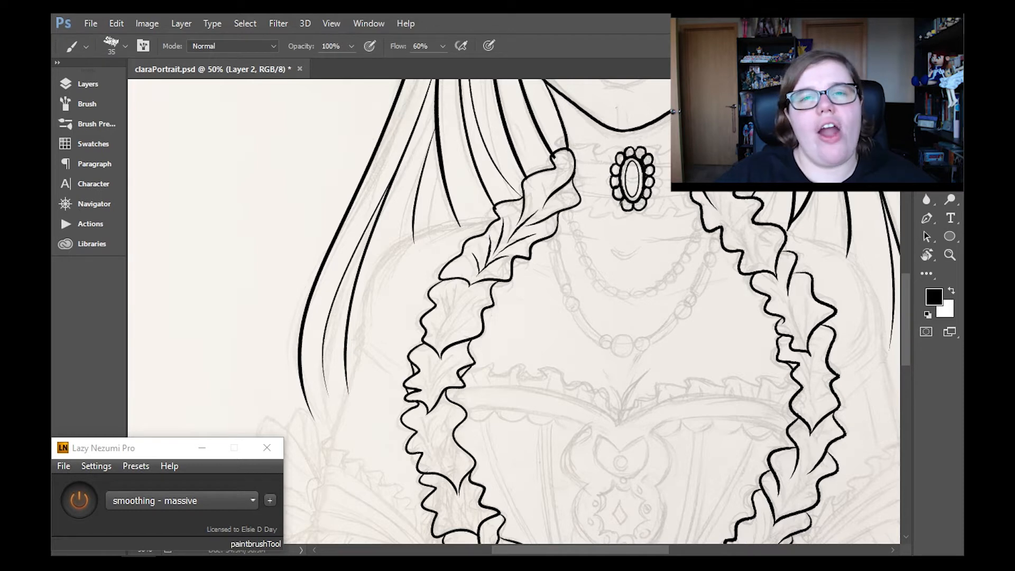
scroll(551, 149, "down", 1)
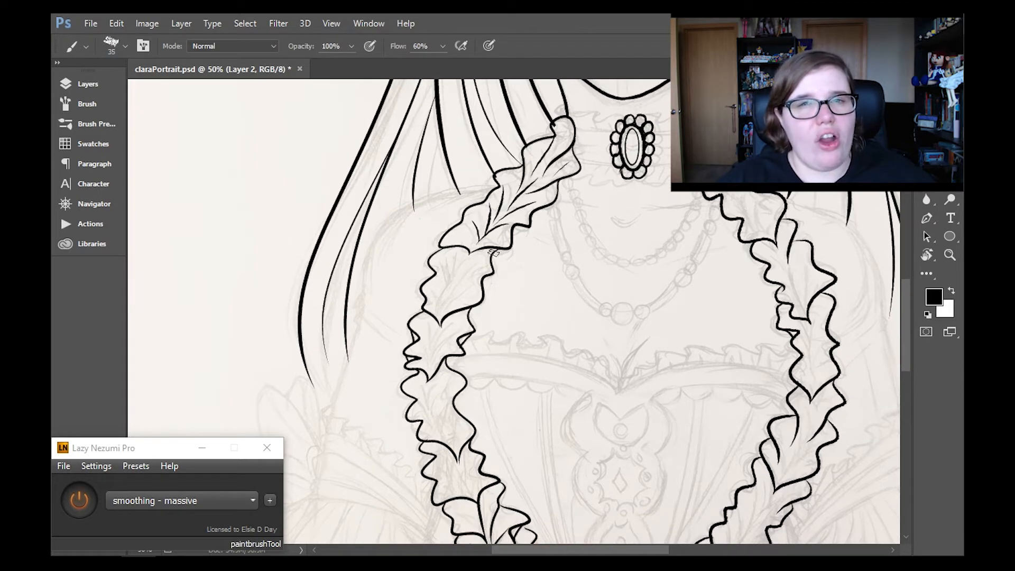
left_click_drag(494, 252, 445, 303)
left_click_drag(453, 256, 454, 280)
left_click_drag(483, 279, 443, 307)
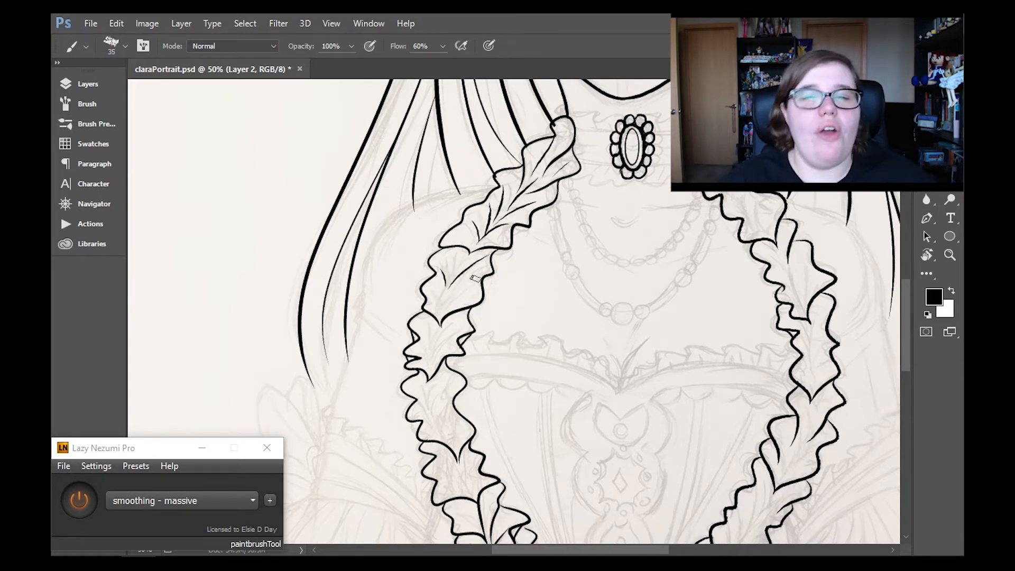
- Add inner crease lines to the left-hand ruffle's remaining sections down to the waist brooch and save the file
scroll(426, 297, "down", 3)
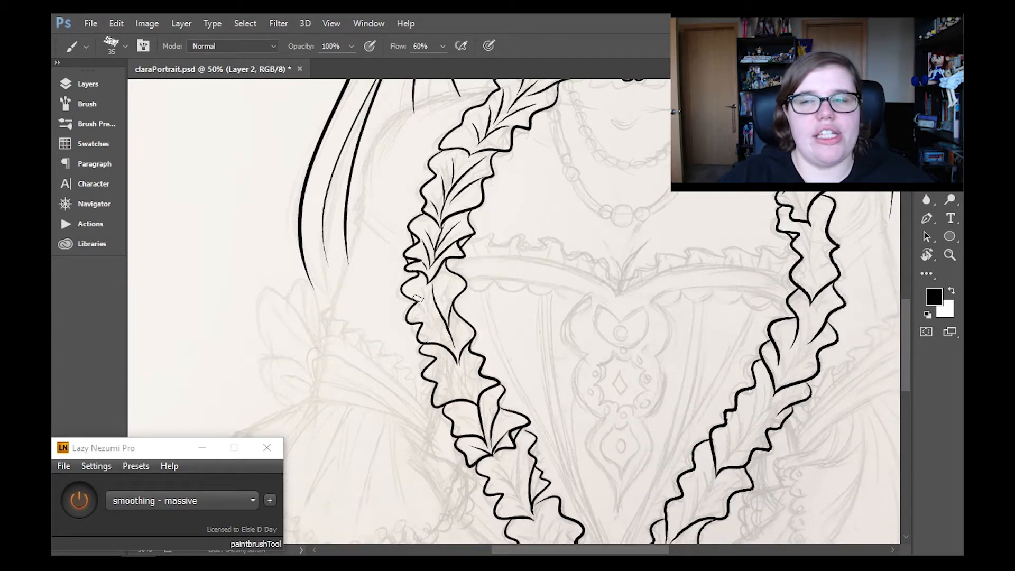
scroll(913, 244, "down", 1)
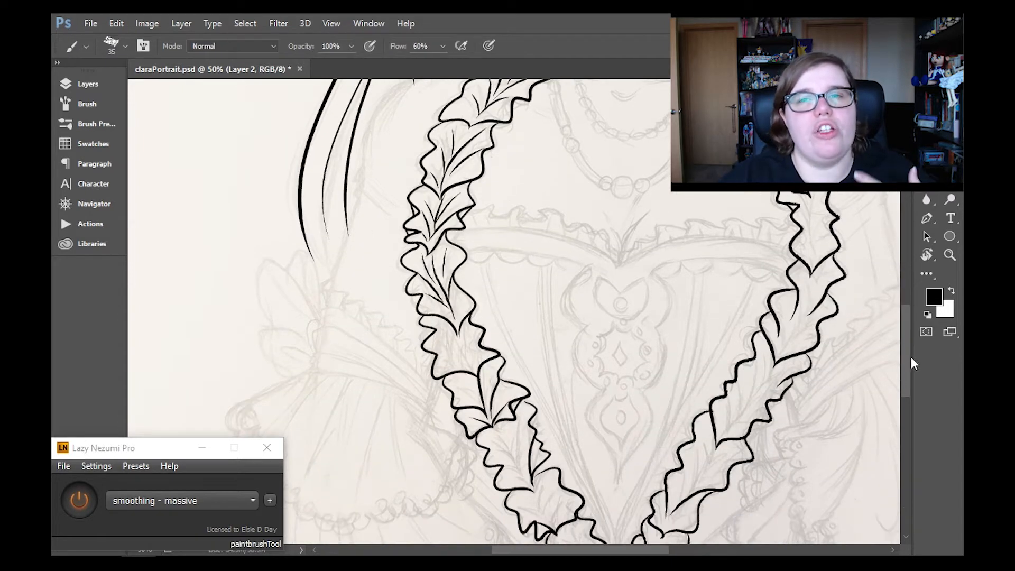
scroll(471, 365, "down", 3)
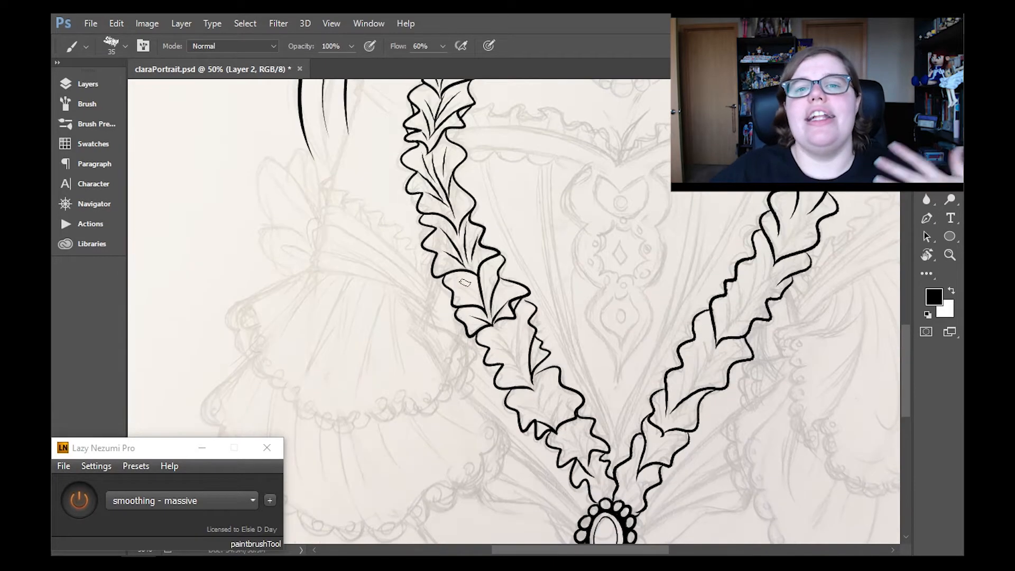
scroll(568, 253, "down", 3)
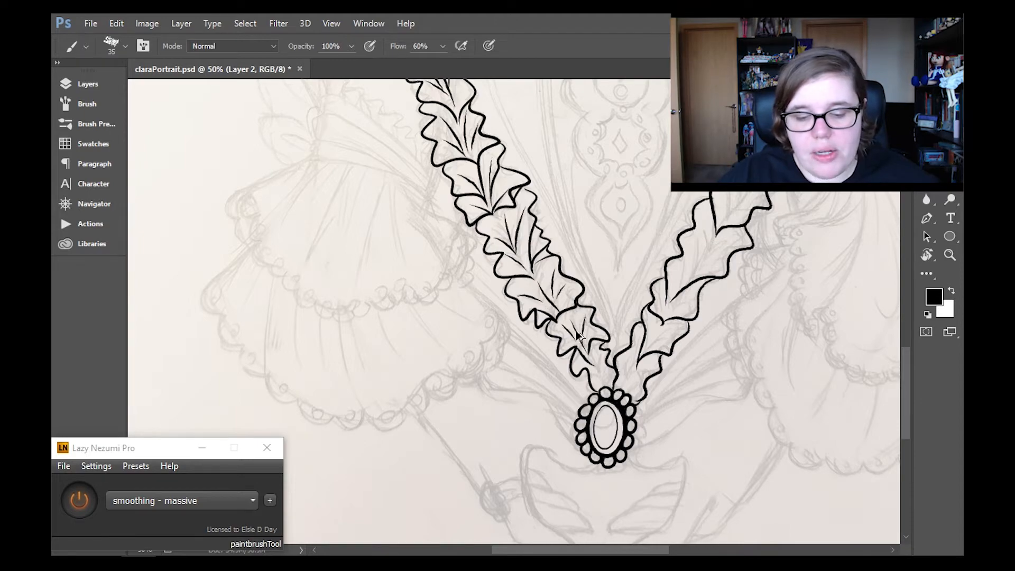
scroll(513, 312, "up", 10)
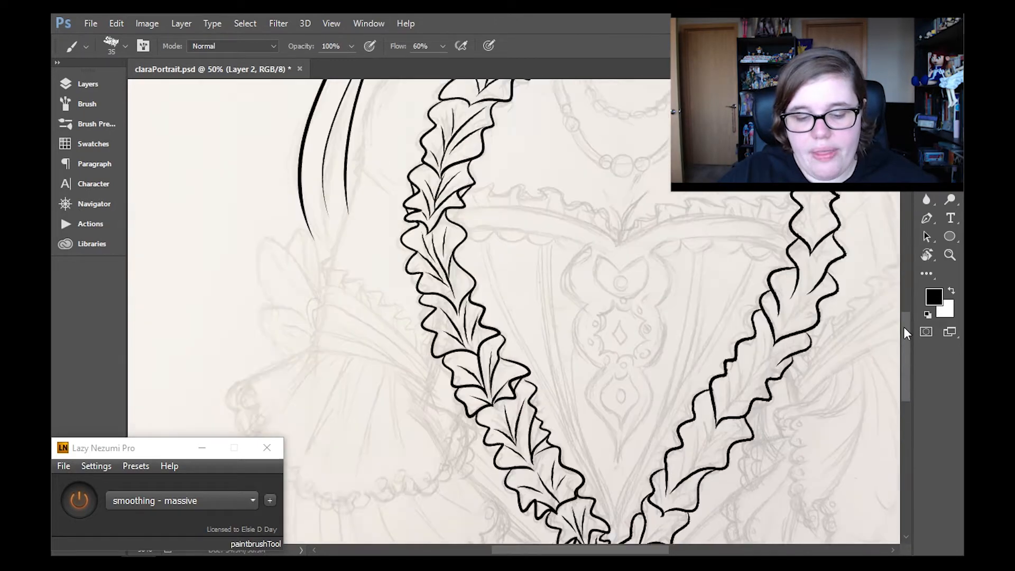
key("ctrl+s")
- Add inner crease lines to the right-hand ruffle's upper sections from the collar down the chest
mouse_move(907, 321)
left_mouse_down()
mouse_move(905, 379)
mouse_move(906, 330)
left_mouse_up()
left_click_drag(514, 551, 552, 552)
left_click_drag(553, 122, 558, 153)
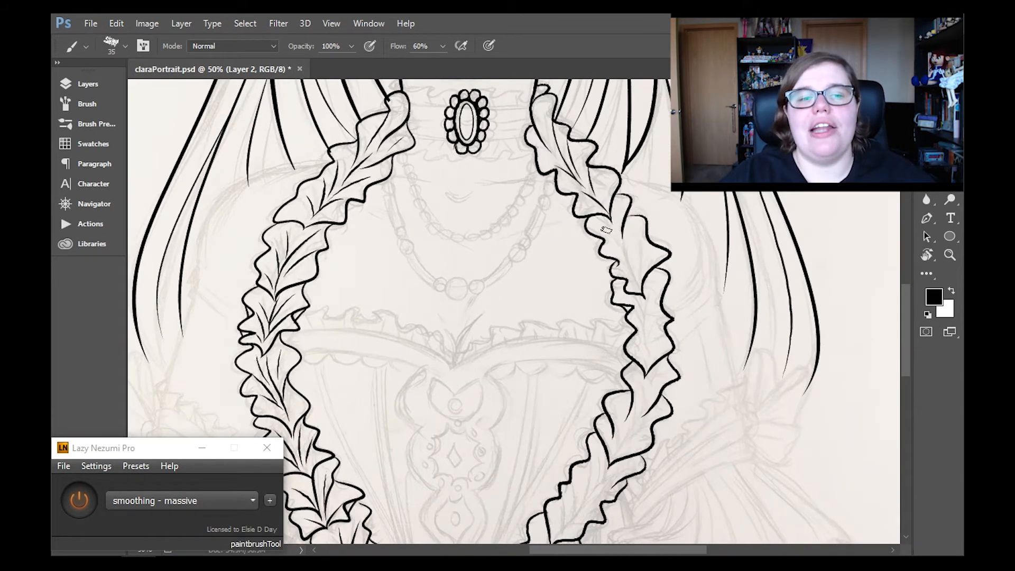
left_click_drag(906, 330, 906, 330)
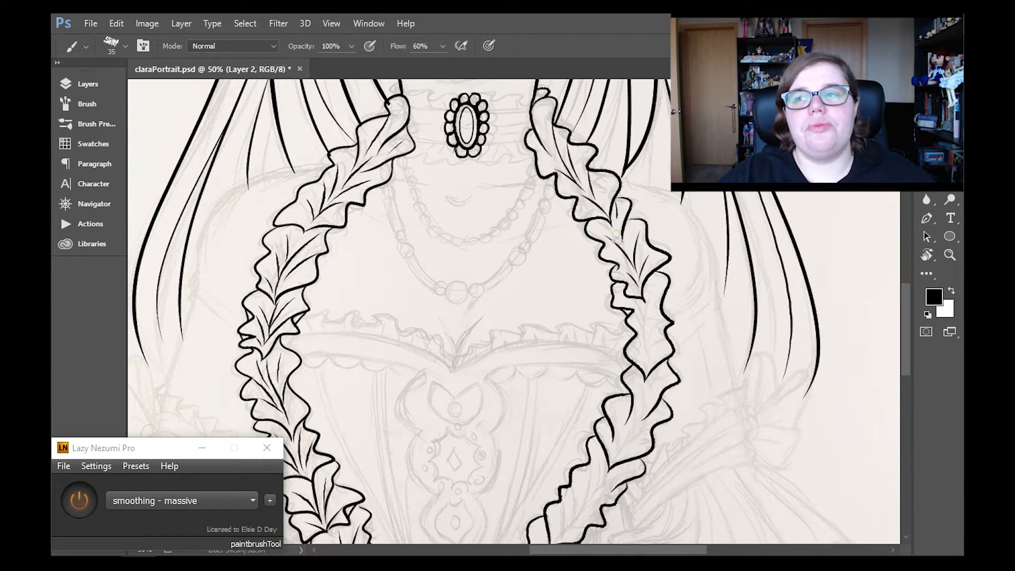
- Add inner crease lines to the right-hand ruffle beside and just below the bodice neckline, cleaning up strokes with the eraser
scroll(617, 234, "down", 3)
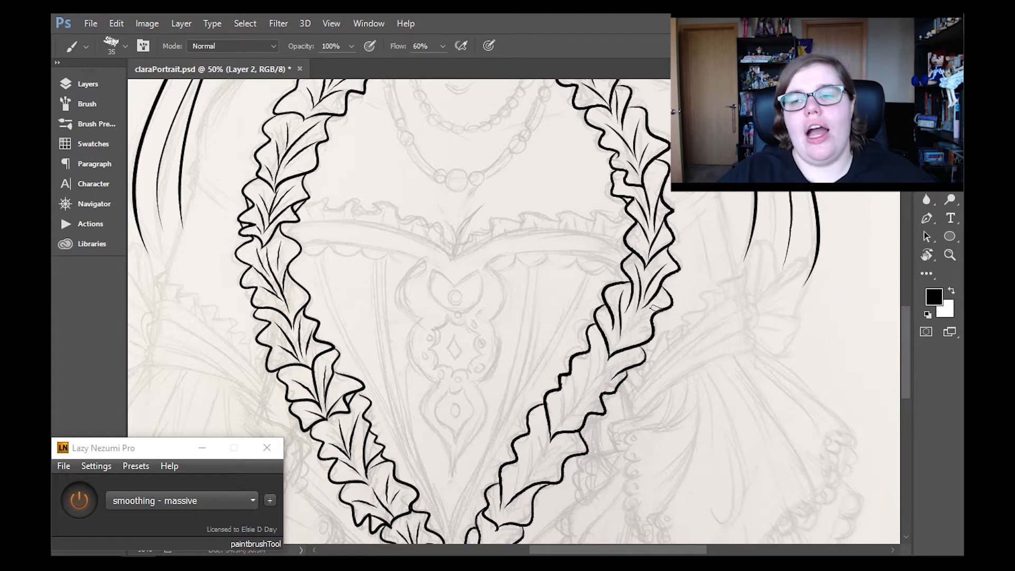
left_click_drag(654, 307, 621, 338)
left_click(926, 182)
mouse_move(644, 269)
left_mouse_down()
mouse_move(640, 309)
mouse_move(627, 312)
mouse_move(652, 291)
left_mouse_up()
left_click(79, 500)
key("b")
left_click(79, 500)
mouse_move(633, 285)
left_mouse_down()
mouse_move(635, 310)
mouse_move(660, 275)
left_mouse_up()
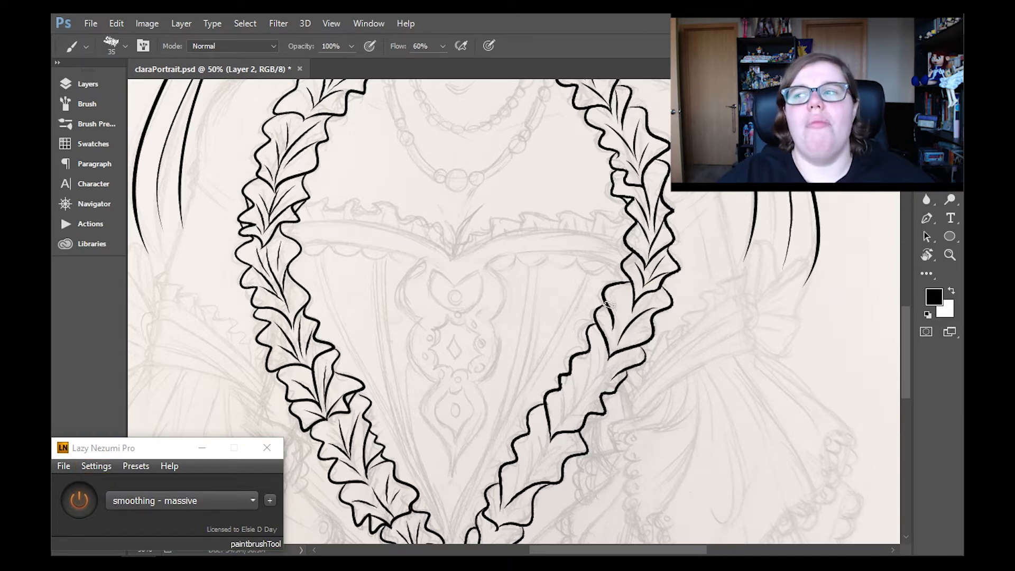
key("e")
left_click_drag(611, 352, 608, 316)
key("b")
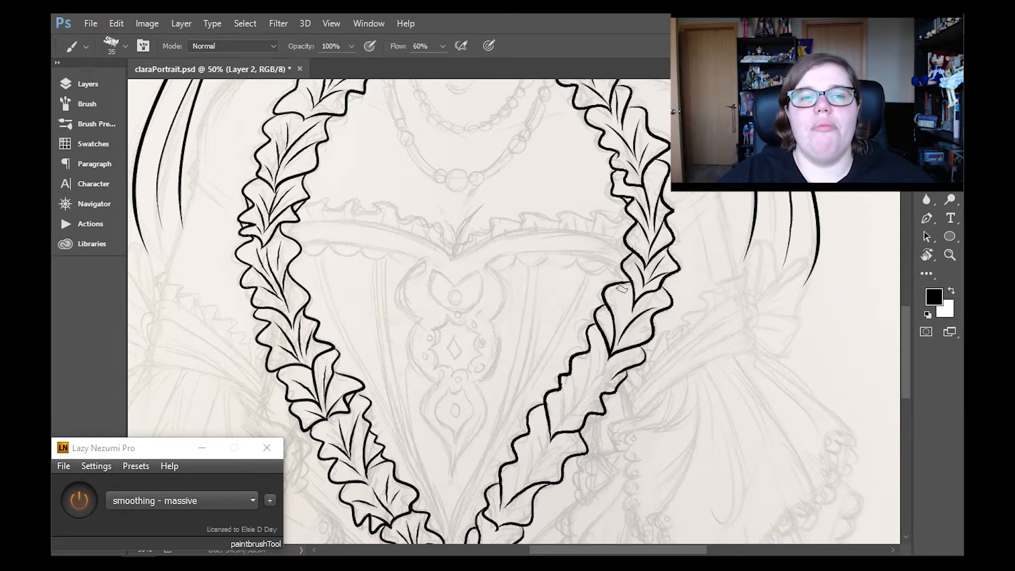
- Draw inner crease lines in the right-hand ruffle's section midway down the bodice, undoing a stray stroke
scroll(602, 258, "down", 3)
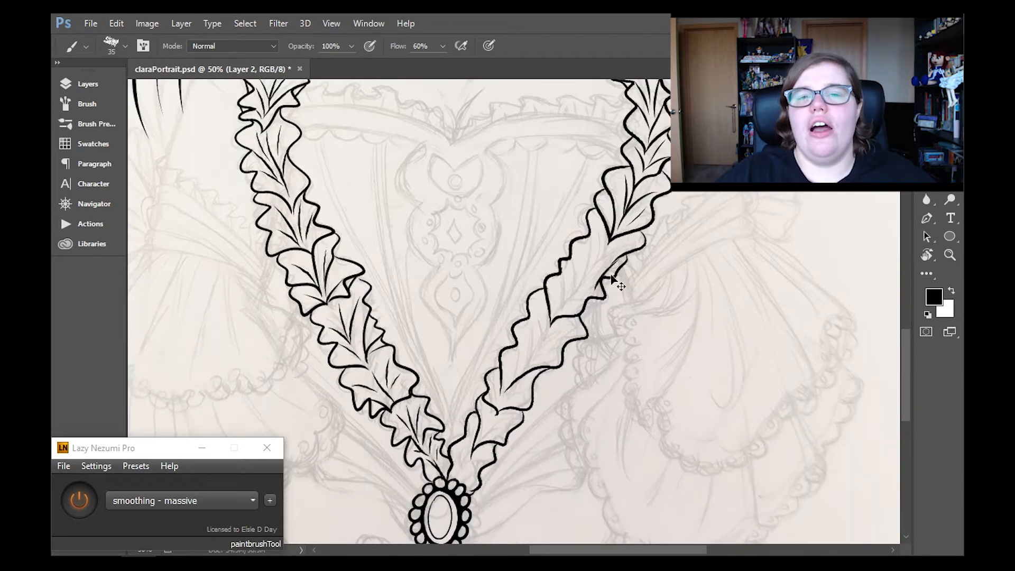
key("ctrl+z")
left_click_drag(589, 276, 635, 253)
key("e")
key("b")
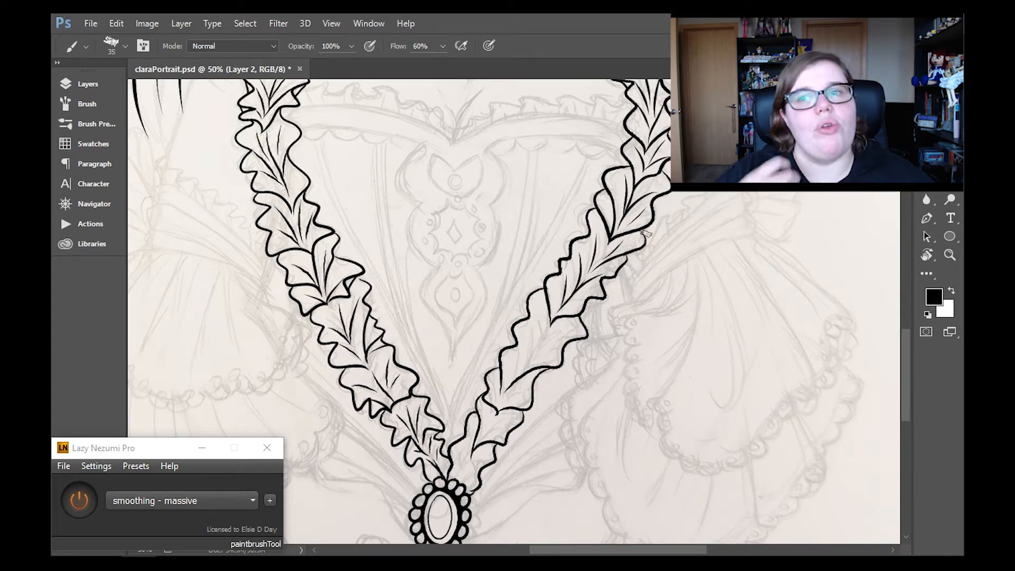
- Add inner crease lines to the right-hand ruffle's lowest sections down to the waist brooch
left_click_drag(904, 348, 902, 364)
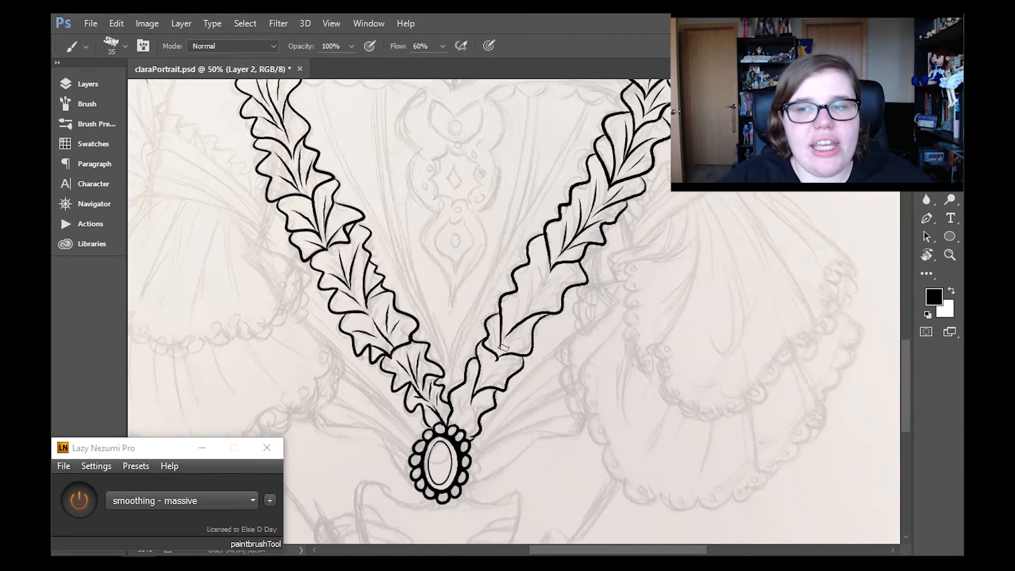
mouse_move(522, 313)
left_mouse_down()
mouse_move(530, 270)
mouse_move(565, 288)
mouse_move(548, 267)
mouse_move(565, 275)
left_mouse_up()
left_click_drag(497, 359, 528, 327)
mouse_move(471, 399)
left_mouse_down()
mouse_move(506, 372)
mouse_move(505, 353)
left_mouse_up()
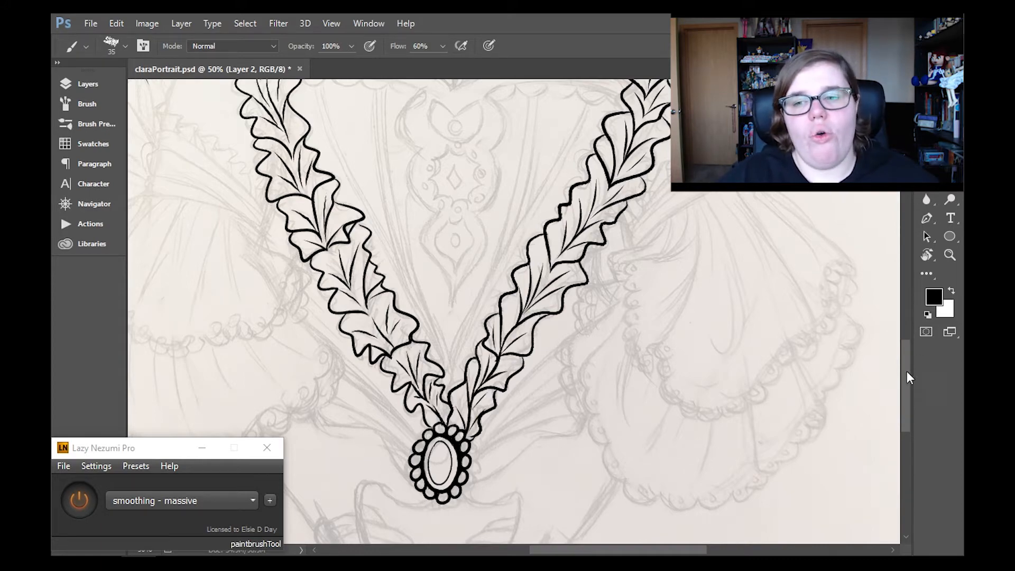
- Check the inked side ruffles from the waist brooch to the collar and across the whole portrait
left_click_drag(907, 372, 907, 304)
left_click_drag(557, 551, 507, 553)
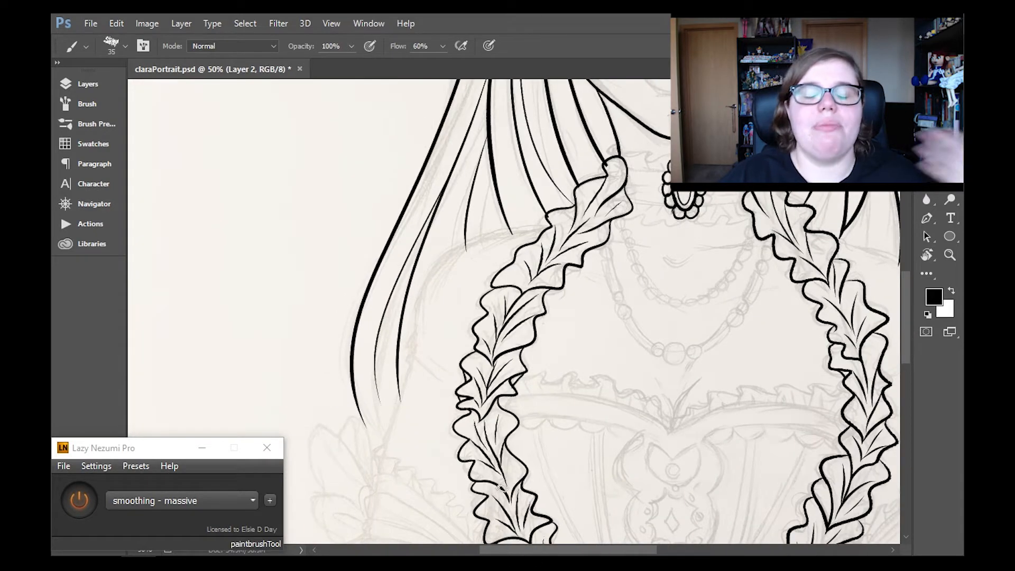
left_click_drag(908, 308, 910, 378)
left_click(950, 255)
left_click(452, 46)
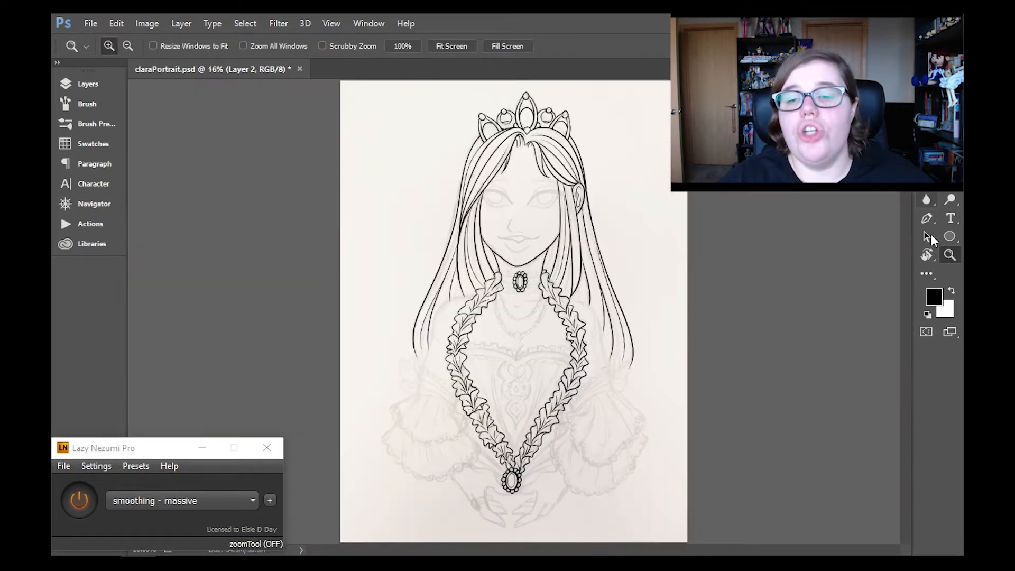
left_click(728, 323)
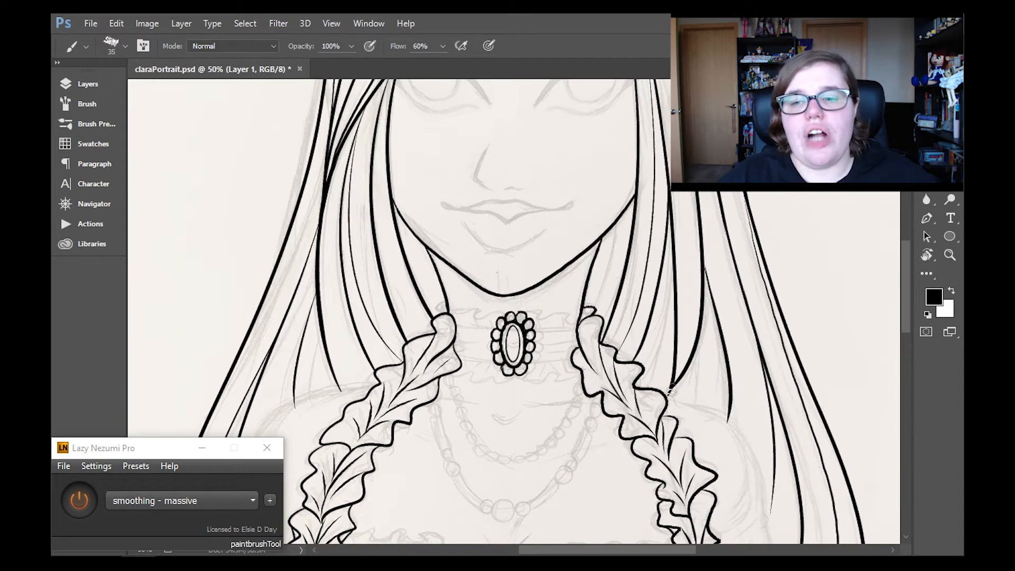
key("b")
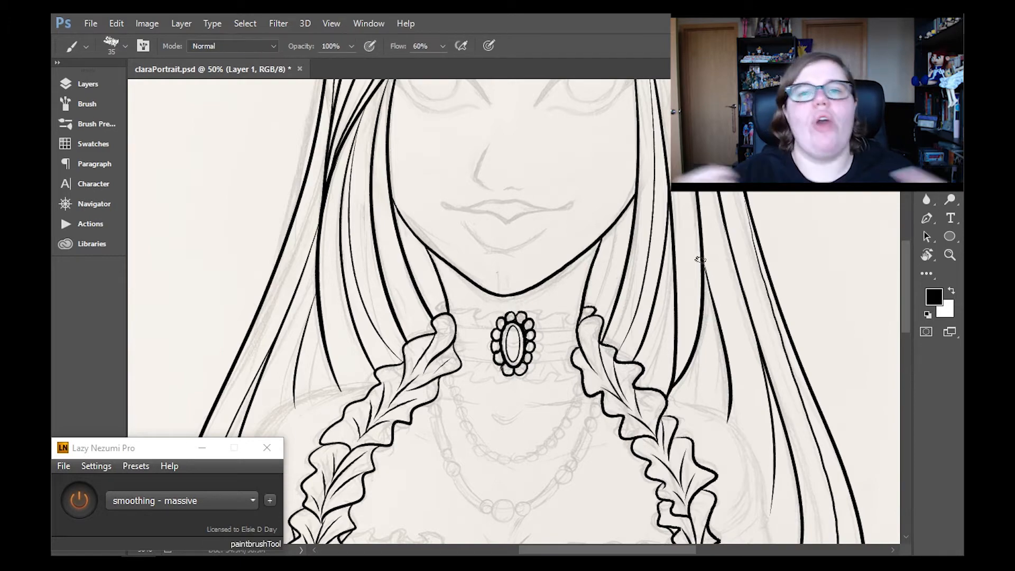
- Add a new layer above the line art, merge Layer 2 into Layer 1, and make the new layer active
left_click(88, 84)
left_click(236, 165)
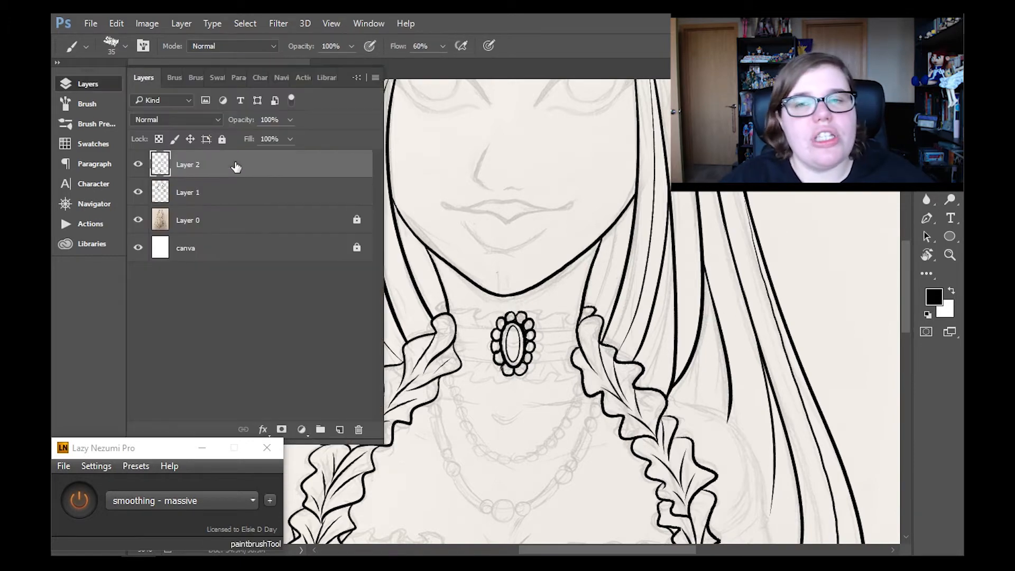
left_click(340, 430)
left_click(327, 193)
key("ctrl+e")
left_click(289, 165)
left_click(87, 84)
left_click_drag(904, 255, 903, 276)
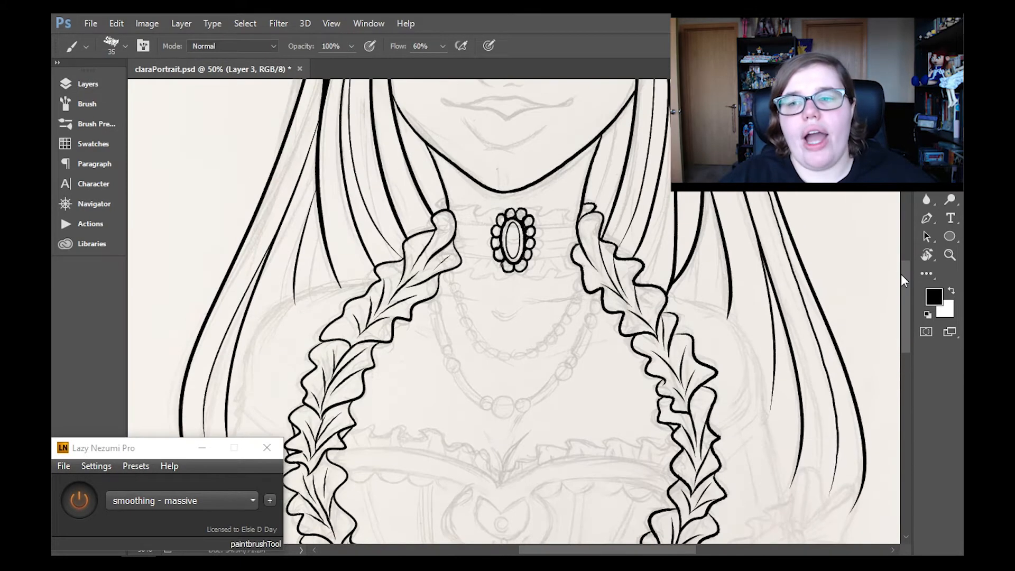
- Draw the choker band's edges and inner fold lines on both sides of the neck brooch, erasing overlaps with the side ruffle
left_click_drag(445, 222, 595, 223)
key("ctrl+z")
left_click_drag(457, 239, 500, 242)
left_click_drag(586, 235, 543, 240)
mouse_move(453, 256)
left_mouse_down()
mouse_move(584, 254)
mouse_move(594, 220)
left_mouse_up()
key("ctrl+z")
key("e")
left_click_drag(584, 254, 577, 253)
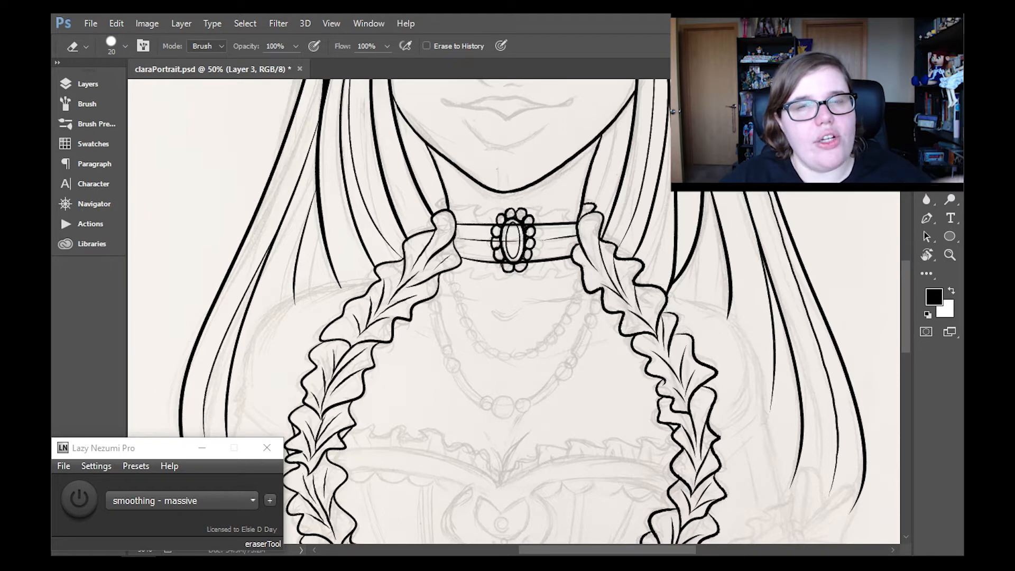
key("b")
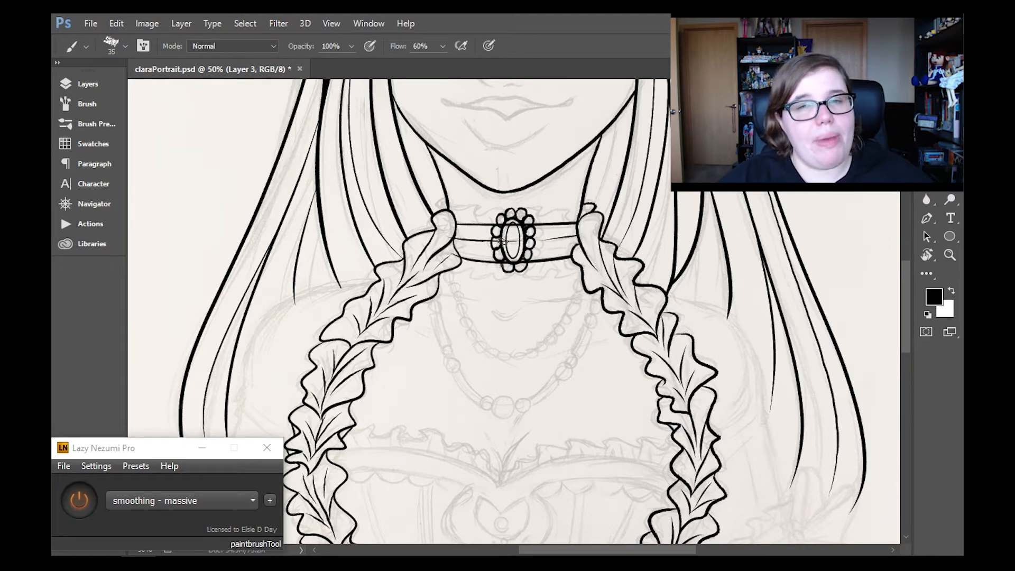
key("e")
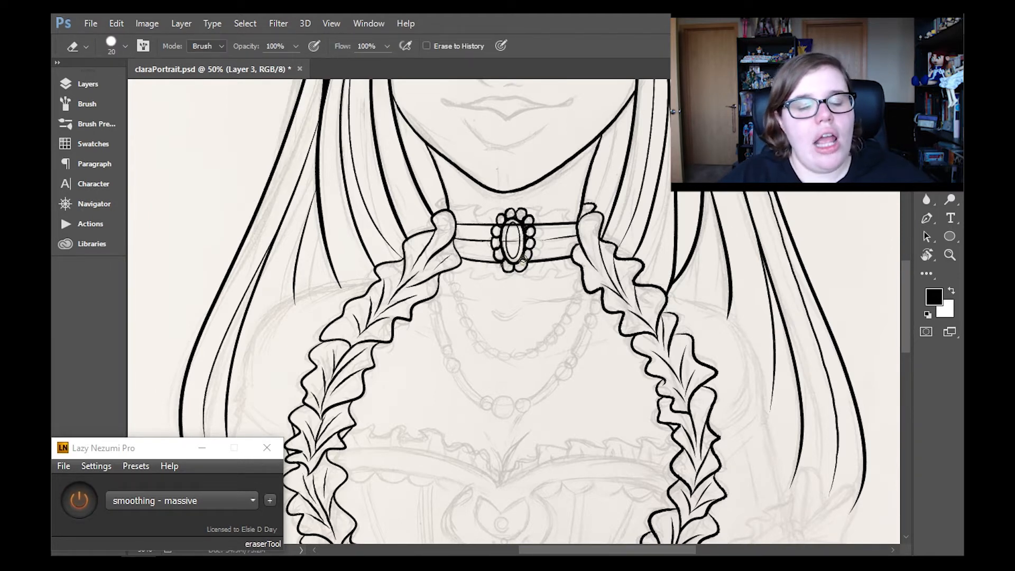
key("b")
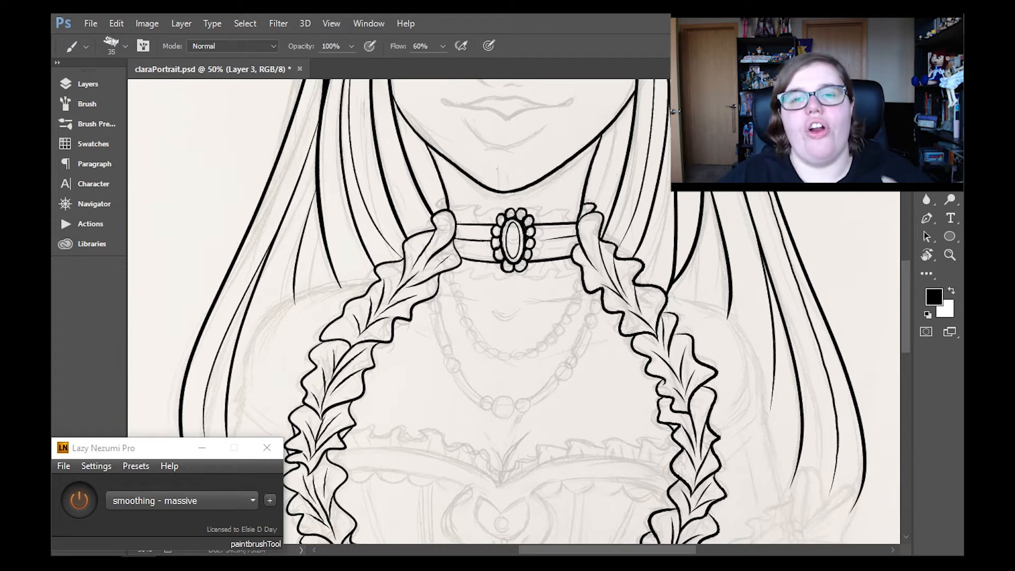
- Merge the choker layer down into the line art and start a new layer
left_click(106, 82)
left_click(181, 23)
left_click(323, 498)
left_click(100, 84)
- Draw wavy frill edges above and below the choker band, undoing and redrawing the upper frill beside the brooch
mouse_move(440, 205)
left_mouse_down()
mouse_move(496, 210)
mouse_move(444, 197)
left_mouse_up()
left_click_drag(529, 210, 580, 212)
key("ctrl+z")
mouse_move(529, 210)
left_mouse_down()
mouse_move(574, 208)
mouse_move(551, 216)
mouse_move(596, 207)
left_mouse_up()
key("ctrl+z")
key("ctrl+z")
left_click_drag(530, 211, 580, 211)
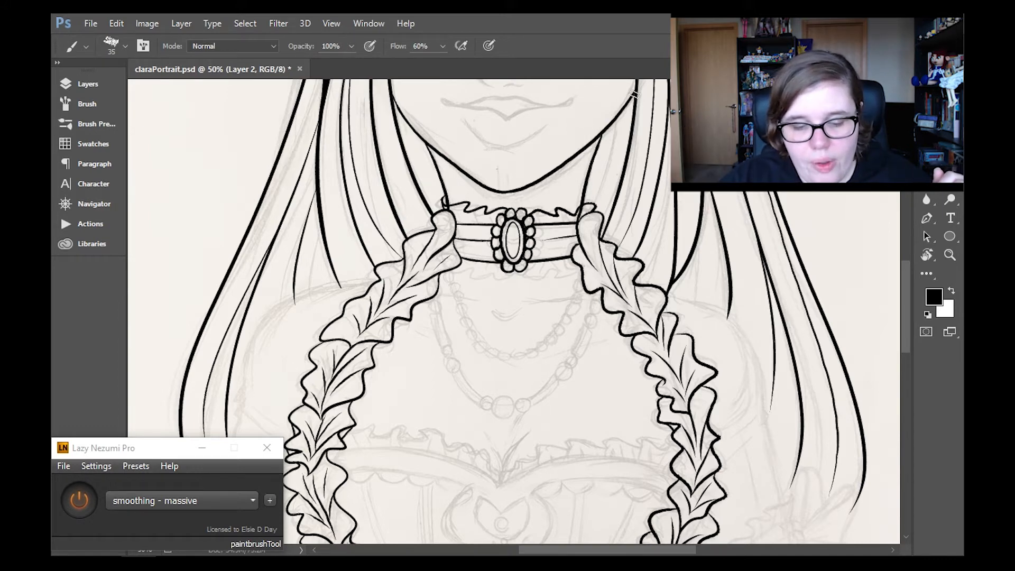
left_click_drag(453, 272, 512, 281)
mouse_move(528, 278)
left_mouse_down()
mouse_move(580, 273)
mouse_move(531, 275)
left_mouse_up()
- Erase the Layer 1 lines that overlap the choker frill near the tops of the side ruffles
left_click(107, 82)
key("e")
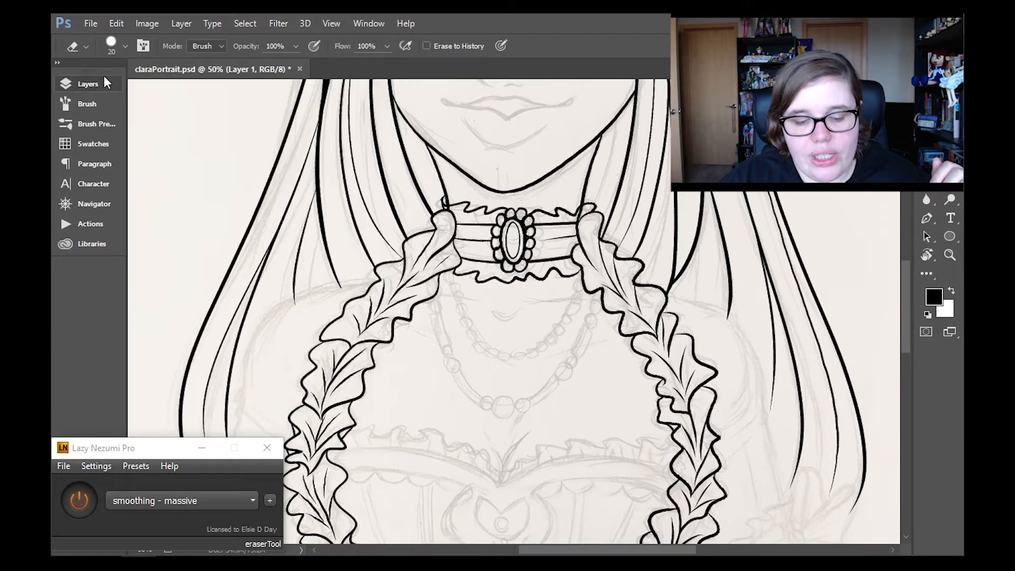
left_click_drag(445, 201, 455, 207)
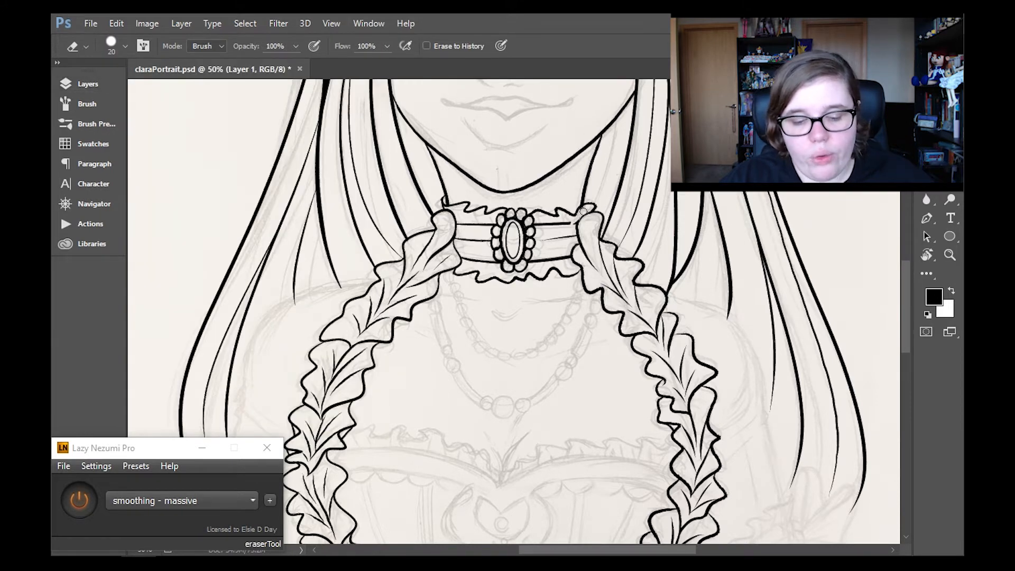
key("b")
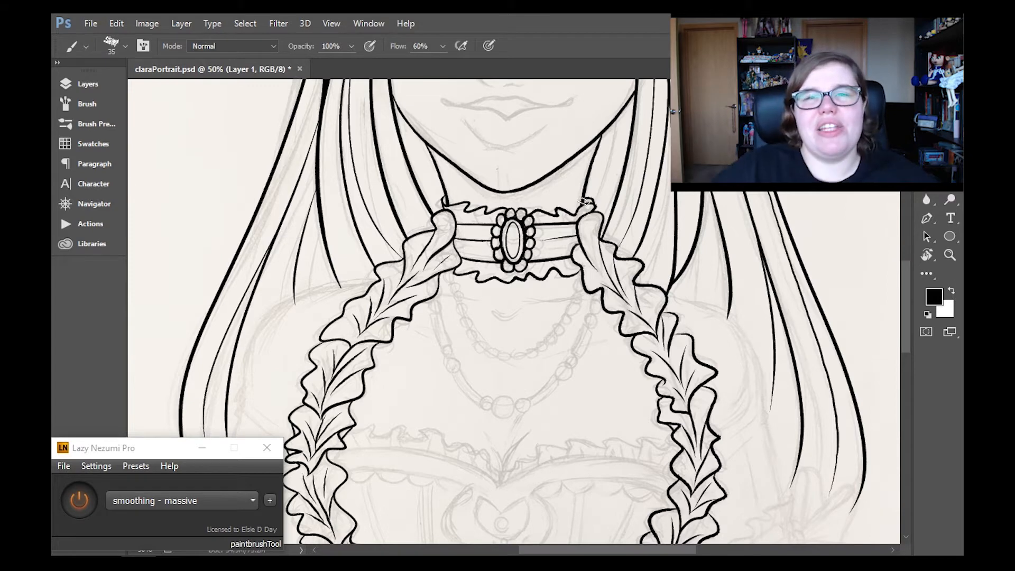
- On Layer 2, clean up the choker frill's ends at the ruffle tops and add small crease lines to the frills
left_click(96, 84)
left_click(195, 163)
left_click(101, 89)
key("e")
left_click_drag(442, 197, 436, 207)
key("b")
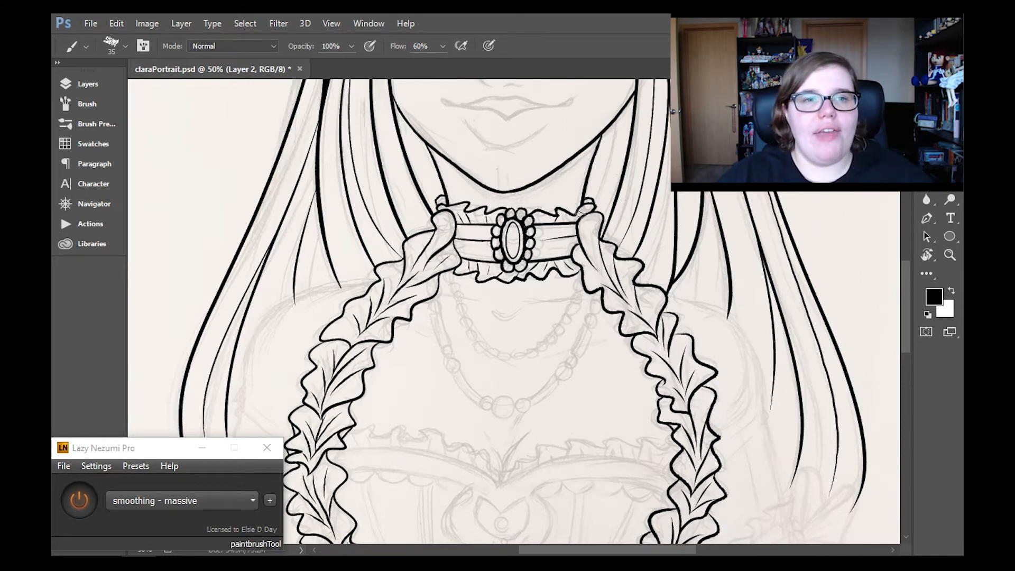
- Merge the choker frill layer down into the line art and add a new layer
left_click(950, 255)
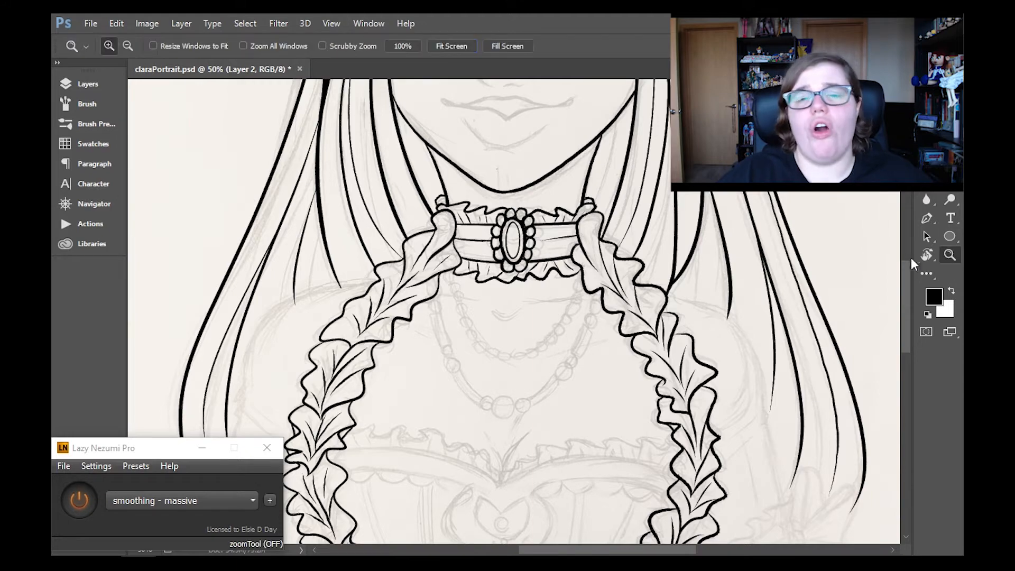
left_click(452, 46)
left_click(93, 84)
left_click(182, 23)
left_click(217, 497)
left_click(339, 431)
left_click(93, 84)
- Draw the right-hand sleeve's elbow band and its frilled upper edge, with crease lines in the frill
left_click(515, 299)
left_click(516, 300)
left_click_drag(906, 275, 906, 329)
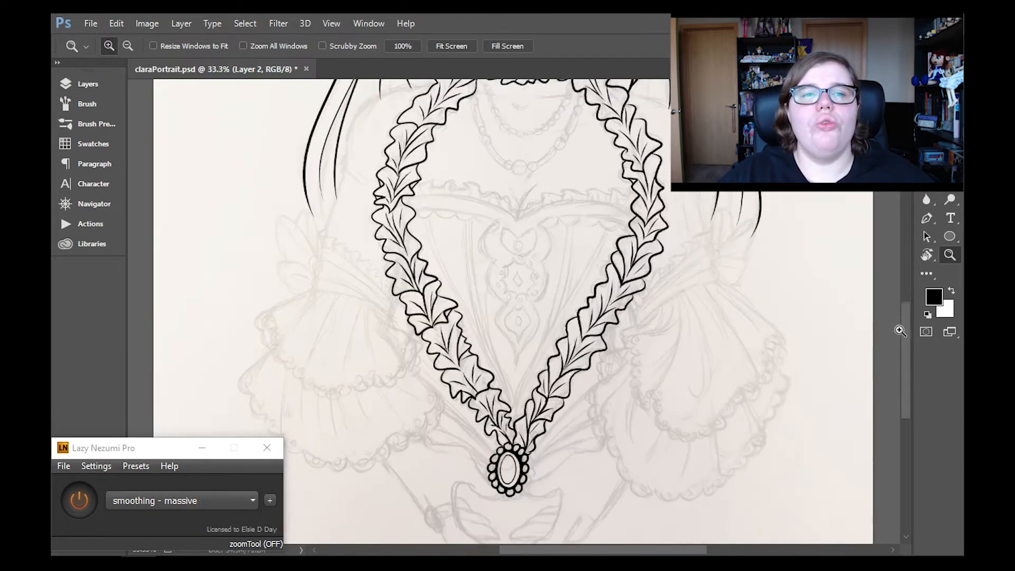
left_click(746, 228)
key("b")
left_click_drag(605, 311, 700, 271)
left_click_drag(699, 271, 581, 353)
mouse_move(621, 317)
left_mouse_down()
mouse_move(692, 241)
mouse_move(694, 209)
mouse_move(639, 270)
mouse_move(600, 295)
left_mouse_up()
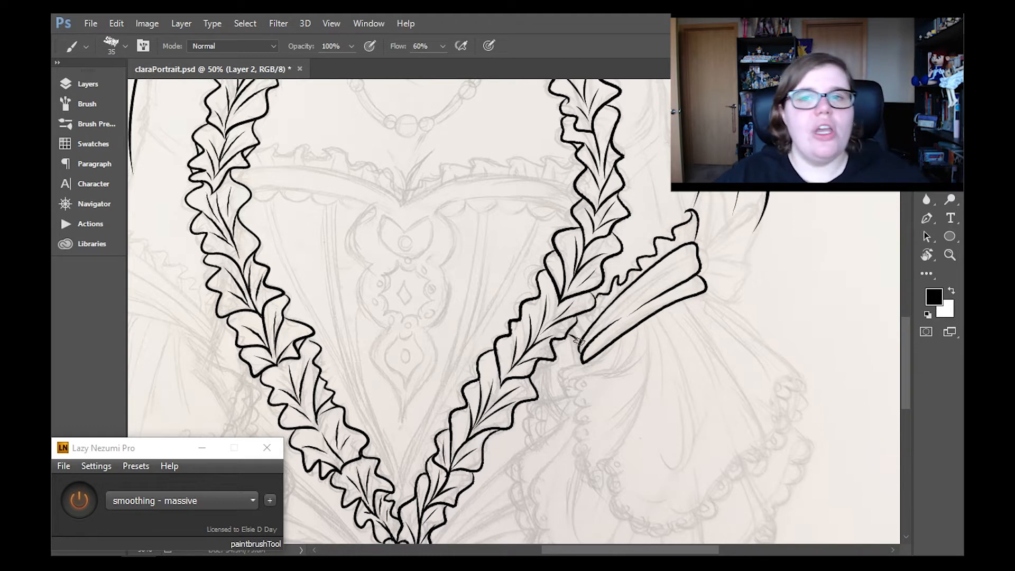
left_click_drag(560, 345, 579, 347)
left_click_drag(608, 295, 591, 323)
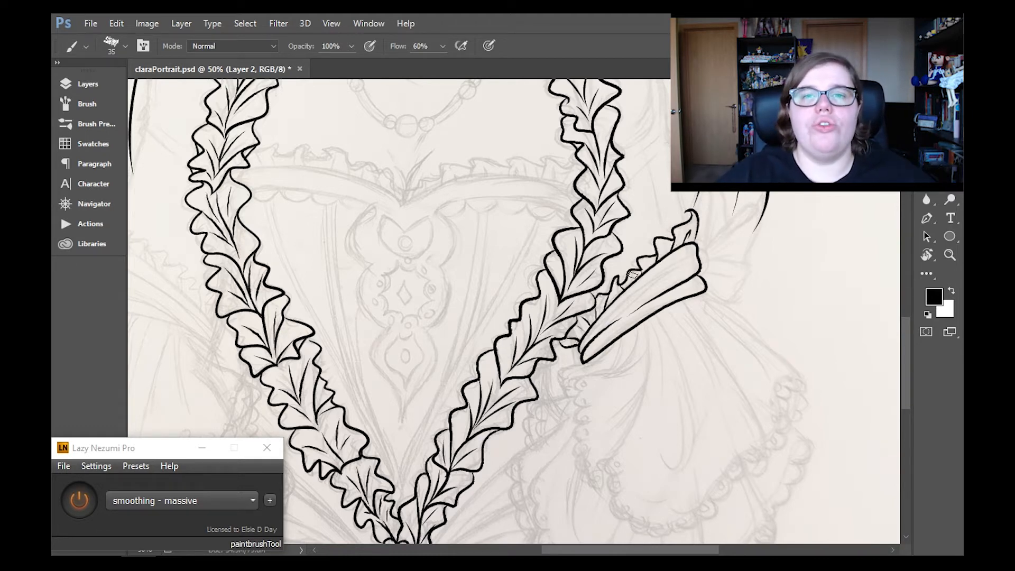
- Draw the right-hand shoulder and upper-arm outline with short fold lines above the elbow, and save the file
mouse_move(906, 326)
left_mouse_down()
mouse_move(902, 357)
mouse_move(908, 289)
left_mouse_up()
mouse_move(574, 208)
left_mouse_down()
mouse_move(668, 317)
mouse_move(686, 391)
mouse_move(635, 353)
left_mouse_up()
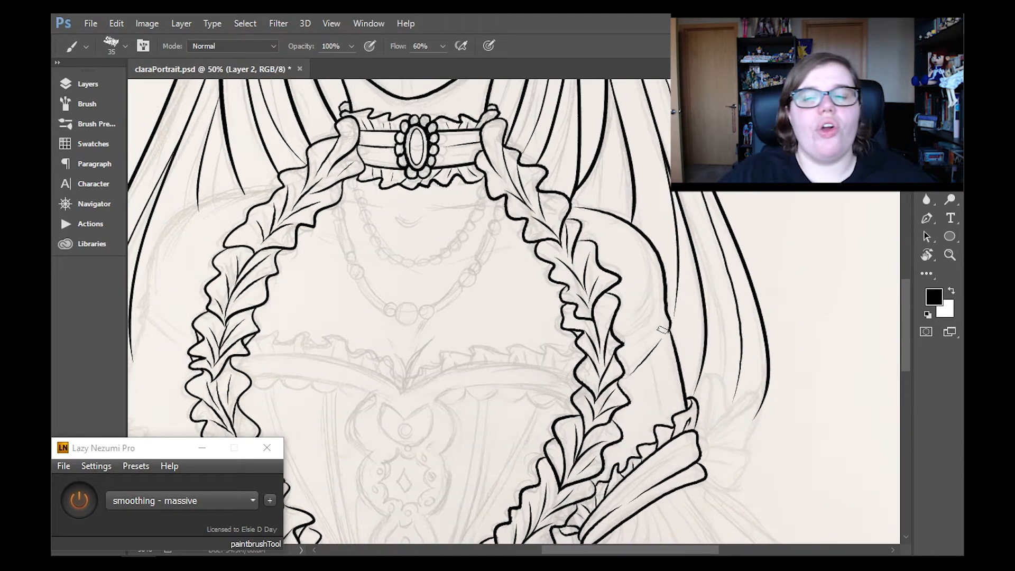
scroll(746, 251, "down", 3)
key("ctrl+s")
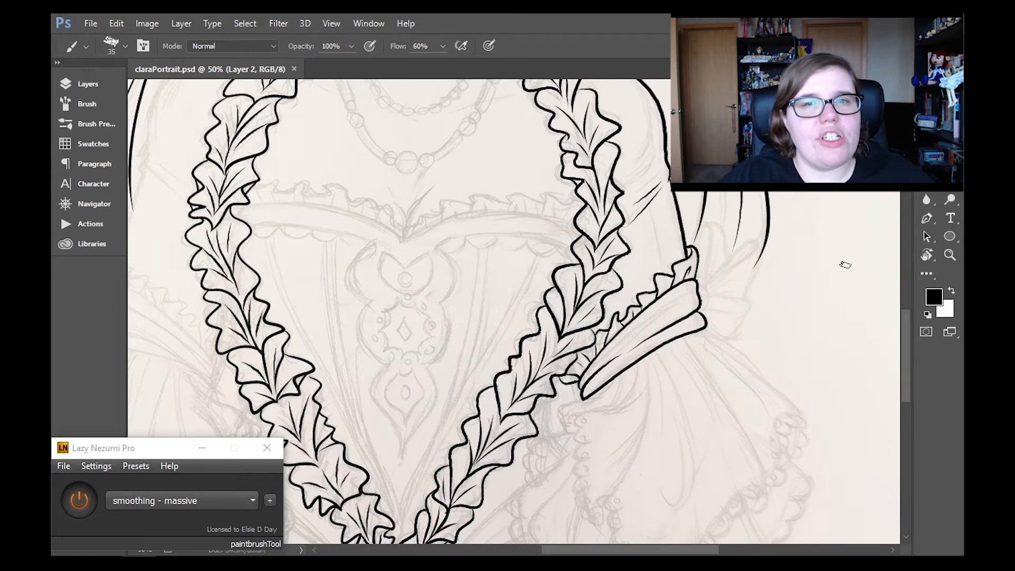
- Add fold lines to the right-hand sleeve's elbow band and draw the bow at its outer end
mouse_move(907, 324)
left_mouse_down()
mouse_move(908, 344)
mouse_move(907, 331)
left_mouse_up()
key("ctrl+z")
mouse_move(676, 268)
left_mouse_down()
mouse_move(606, 324)
mouse_move(621, 311)
left_mouse_up()
mouse_move(699, 245)
left_mouse_down()
mouse_move(702, 276)
mouse_move(759, 207)
mouse_move(745, 286)
mouse_move(705, 285)
left_mouse_up()
mouse_move(906, 343)
left_mouse_down()
mouse_move(910, 278)
mouse_move(906, 325)
left_mouse_up()
left_click_drag(657, 549, 574, 549)
left_click(927, 255)
left_click_drag(625, 212, 662, 328)
key("b")
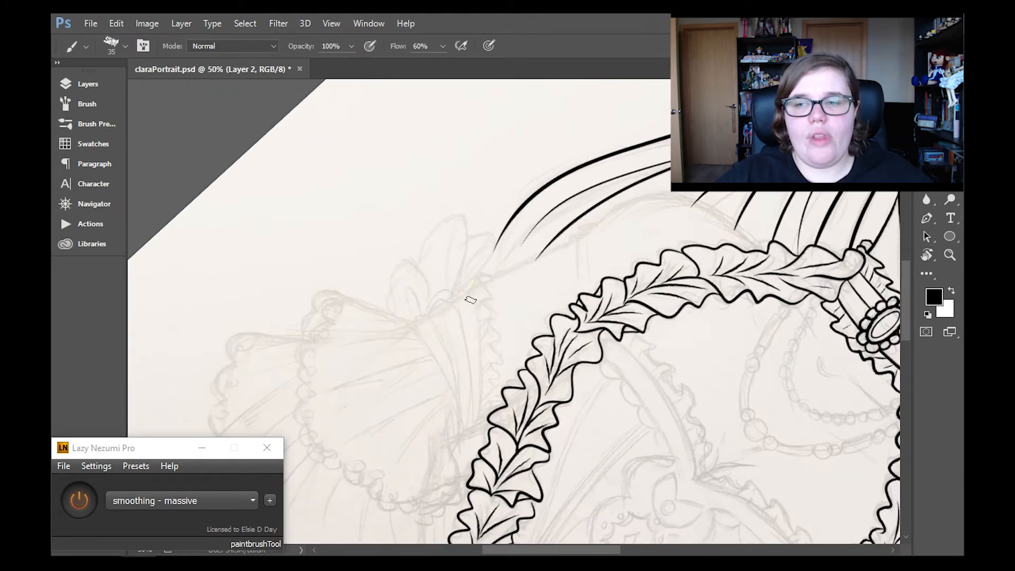
left_click_drag(464, 291, 475, 429)
mouse_move(463, 292)
left_mouse_down()
mouse_move(449, 302)
mouse_move(468, 380)
left_mouse_up()
left_click_drag(451, 302, 427, 318)
left_click_drag(427, 319, 479, 430)
left_click_drag(906, 320, 906, 349)
key("ctrl+alt+z")
key("ctrl+alt+z")
key("ctrl+alt+z")
left_click_drag(450, 135, 425, 147)
left_click_drag(426, 148, 453, 205)
left_click_drag(427, 150, 475, 263)
left_click_drag(453, 198, 472, 253)
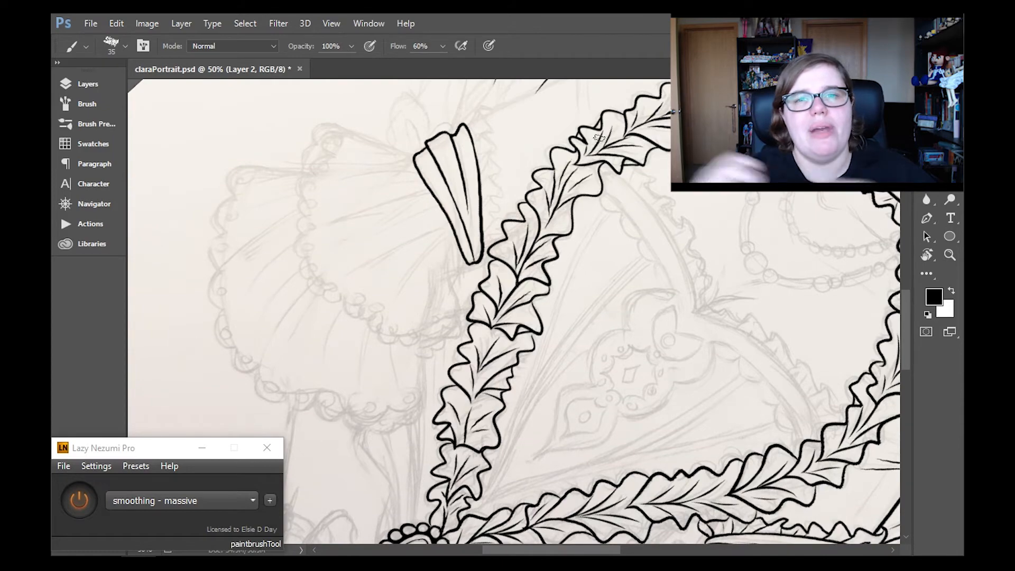
key("r")
left_click(253, 49)
mouse_move(574, 550)
left_mouse_down()
mouse_move(561, 549)
mouse_move(619, 550)
mouse_move(594, 550)
left_mouse_up()
mouse_move(906, 357)
left_mouse_down()
mouse_move(903, 392)
mouse_move(909, 343)
left_mouse_up()
- Duplicate the layer containing the right-hand arm, elbow band and bow
left_click(947, 256)
left_click(452, 46)
left_click(601, 434)
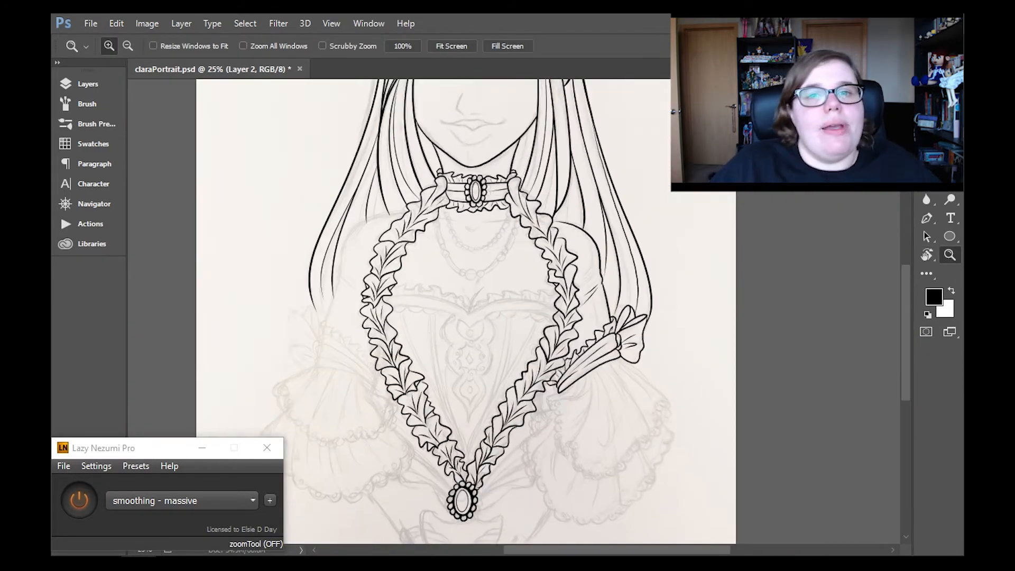
left_click_drag(906, 279, 907, 291)
left_click(116, 23)
left_click(88, 84)
left_click(138, 168)
left_click(138, 164)
left_click(182, 23)
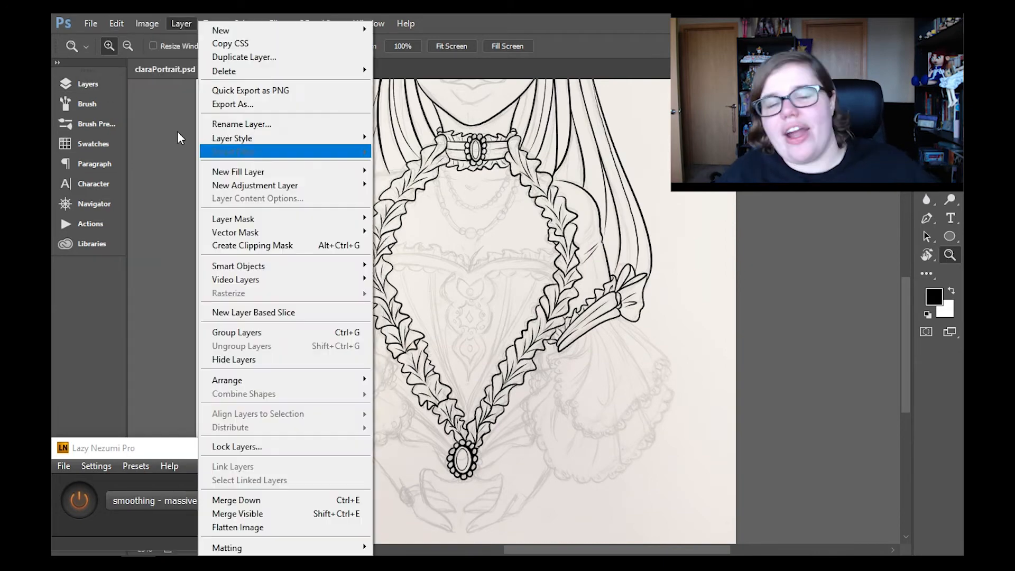
left_click(227, 59)
key("Return")
left_click(88, 84)
- Flip the duplicated arm layer horizontally and move it over the sketched left-hand arm
key("ctrl+t")
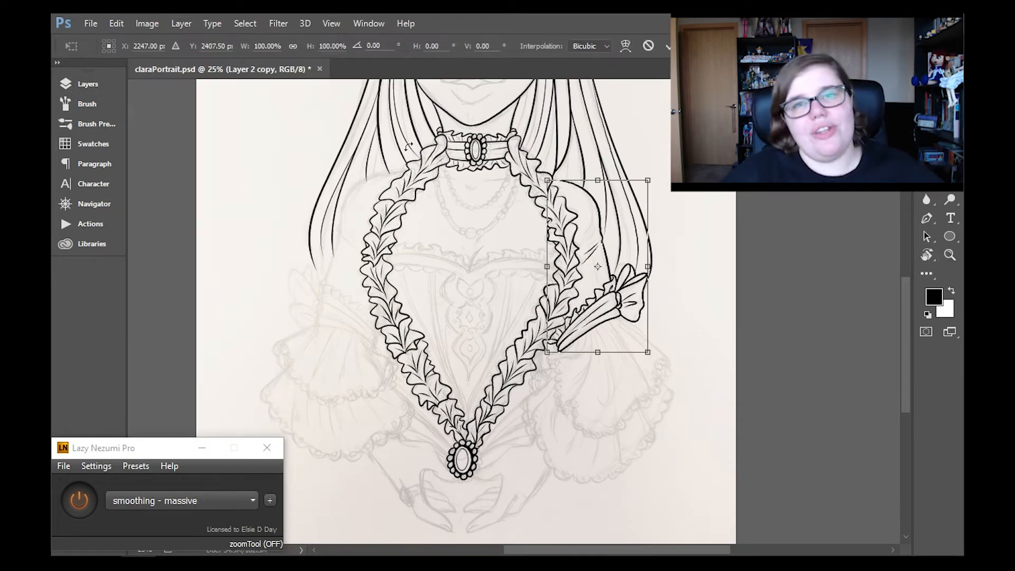
left_click(117, 23)
mouse_move(211, 295)
left_click(363, 446)
left_click_drag(616, 336, 359, 332)
left_click(953, 258)
scroll(536, 292, "down", 1)
key("v")
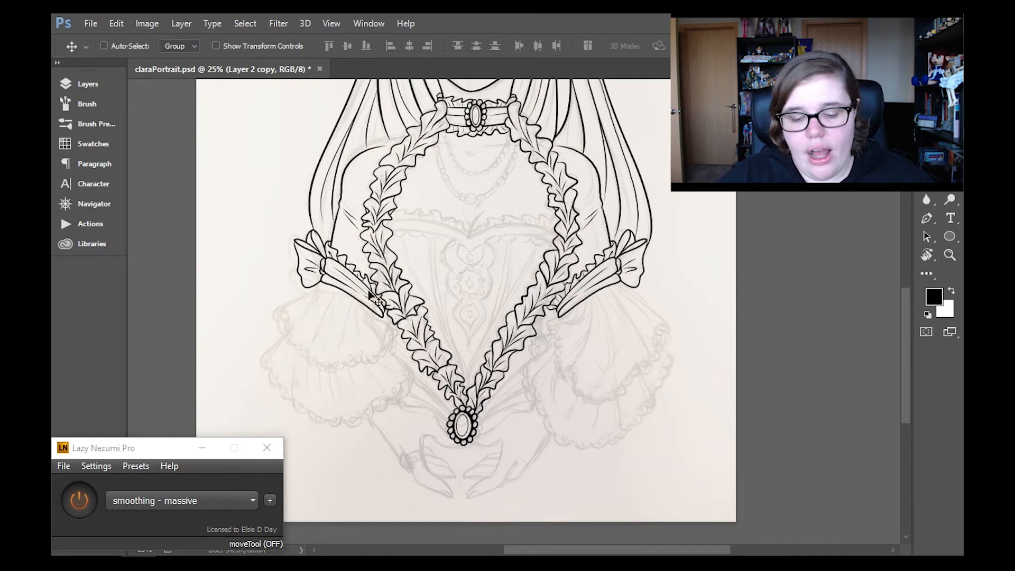
left_click_drag(369, 295, 369, 295)
- Erase the copied sleeve's overlap with the left-hand ruffle and extend the shoulder line to meet the ruffle
key("z")
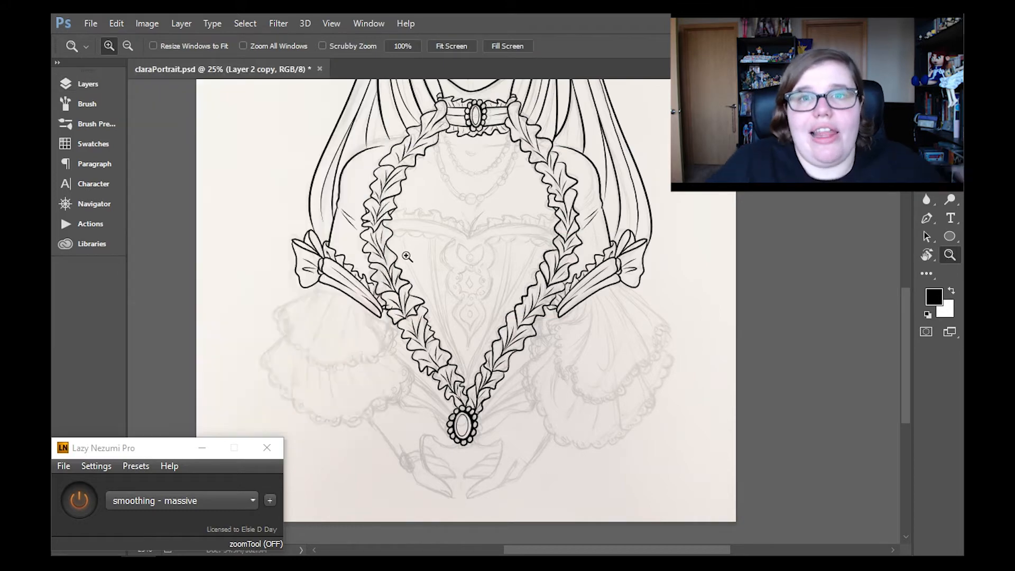
left_click(494, 321)
key("e")
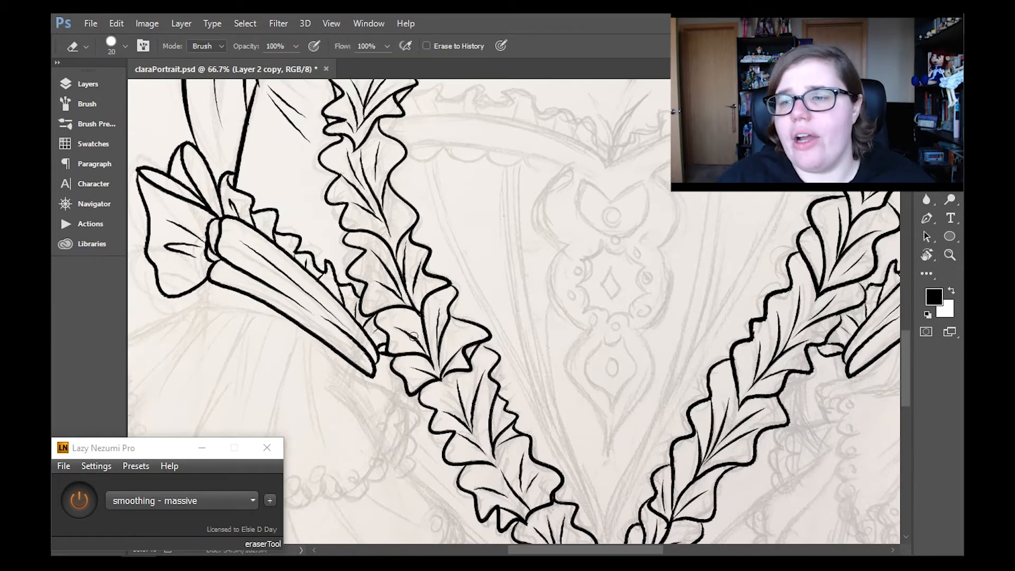
scroll(513, 312, "up", 12)
key("b")
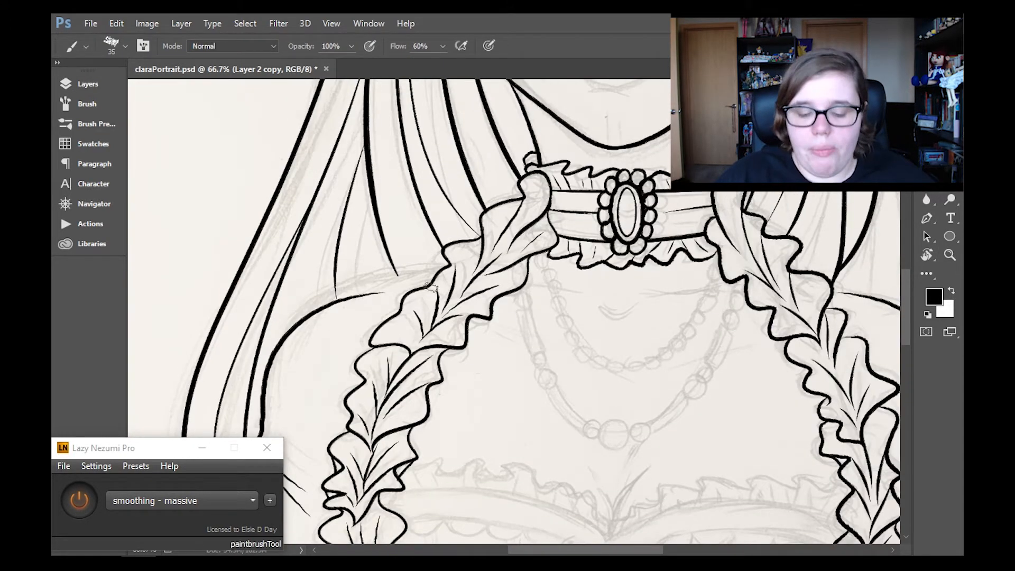
key("ctrl+z")
mouse_move(447, 269)
left_mouse_down()
mouse_move(365, 297)
mouse_move(443, 269)
left_mouse_up()
- Touch up the shoulder lines where they meet the side ruffles and add a short fold line beside the left-hand ruffle
left_click_drag(547, 551, 575, 555)
left_click_drag(665, 292, 700, 304)
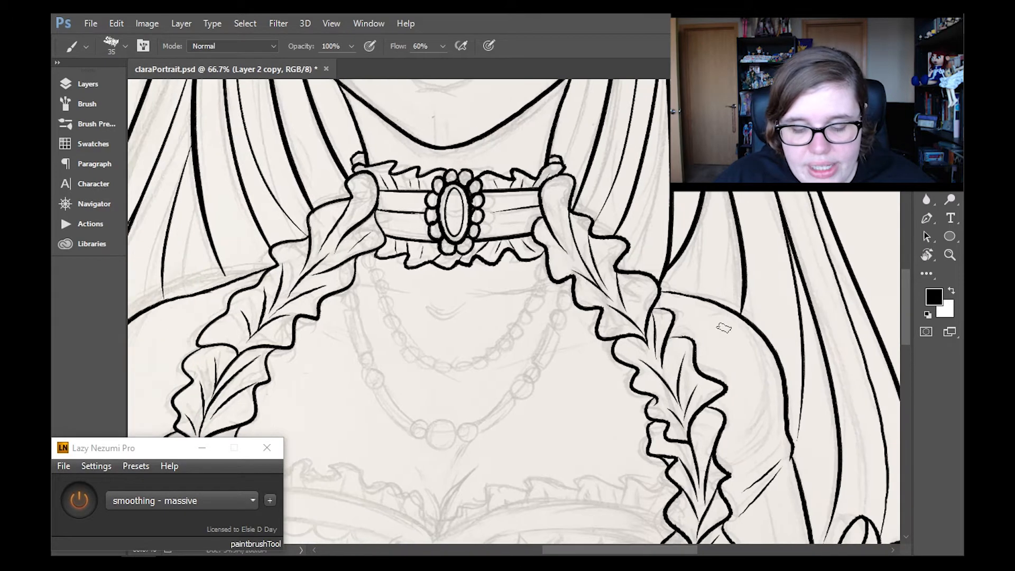
mouse_move(566, 550)
left_mouse_down()
mouse_move(525, 549)
mouse_move(637, 549)
mouse_move(587, 550)
left_mouse_up()
left_click(117, 24)
left_click(117, 23)
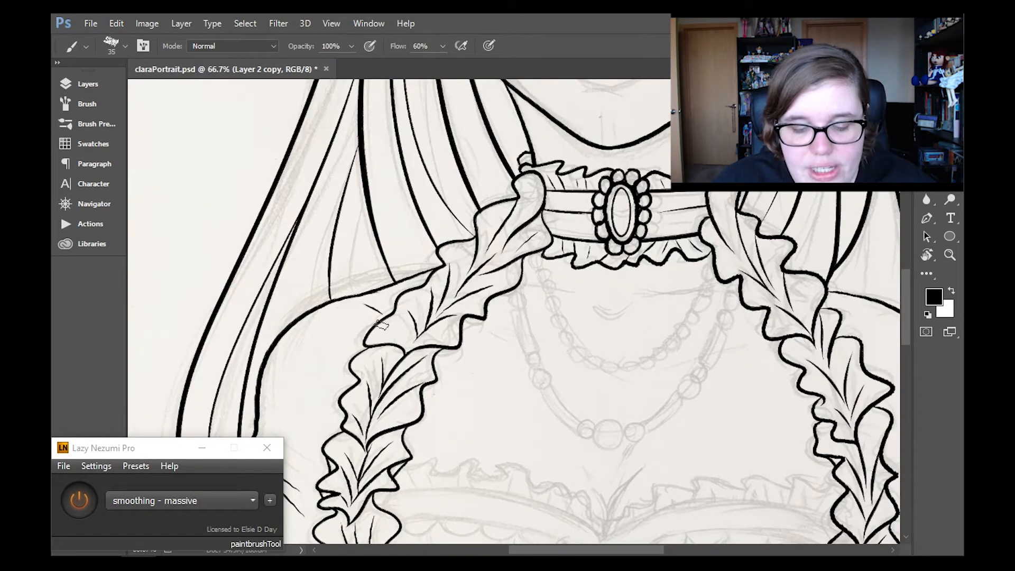
left_click_drag(382, 324, 359, 310)
- Merge the flipped arm copy and the original arm layer down into the line art, and add a new layer
key("z")
left_click(452, 47)
left_click(628, 416)
left_click(628, 416)
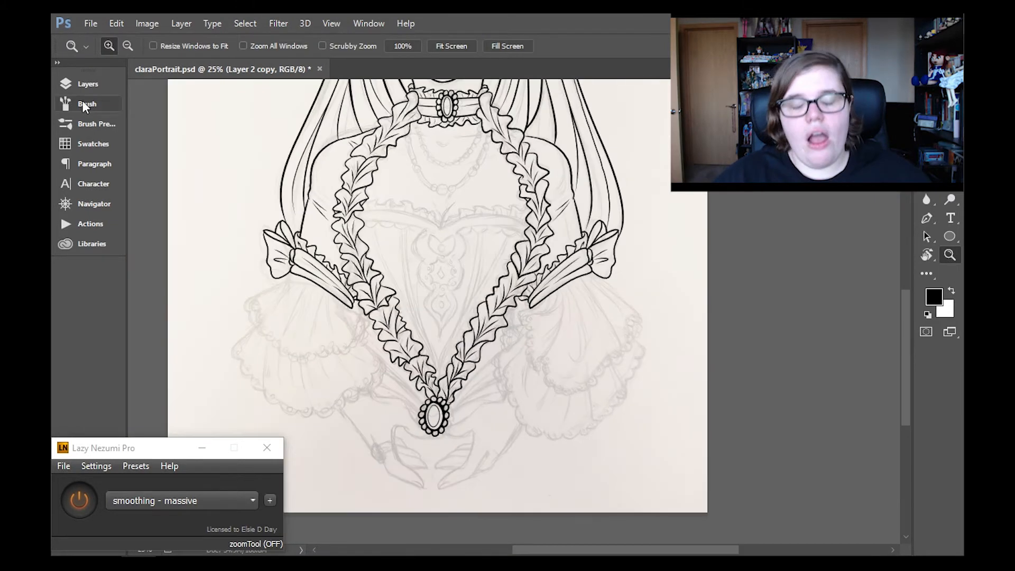
left_click(86, 85)
left_click(181, 23)
left_click(309, 499)
left_click(181, 24)
left_click(302, 499)
left_click_drag(602, 551, 557, 553)
mouse_move(906, 331)
left_mouse_down()
mouse_move(912, 267)
mouse_move(909, 362)
left_mouse_up()
left_click(341, 430)
left_click(87, 84)
- Ink the curved fold line and inner top edge of the right-hand sleeve's upper flounce
left_click(756, 268)
left_click(811, 291)
key("b")
left_click_drag(644, 144, 600, 283)
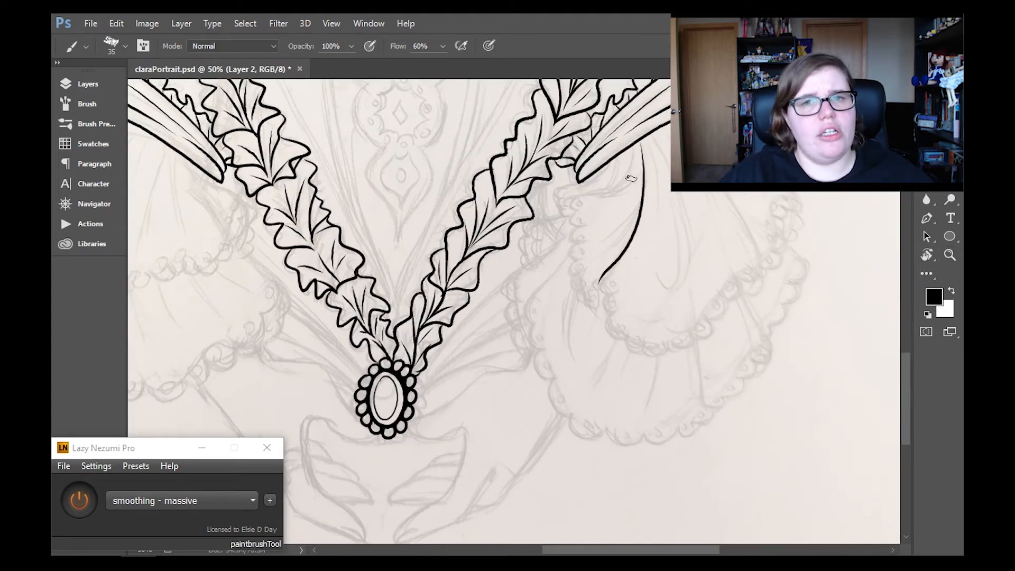
left_click_drag(633, 178, 565, 213)
left_click_drag(618, 157, 597, 186)
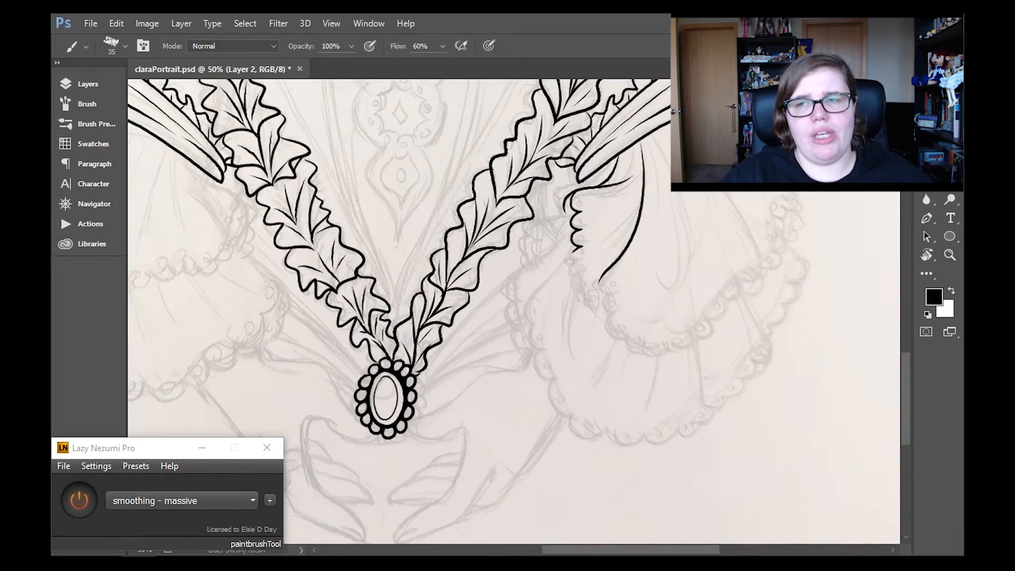
- Ink the scallops down the upper flounce's inner edge to the foot of the curved fold line
key("ctrl+alt+z")
key("ctrl+alt+z")
key("ctrl+alt+z")
left_click_drag(606, 275, 614, 297)
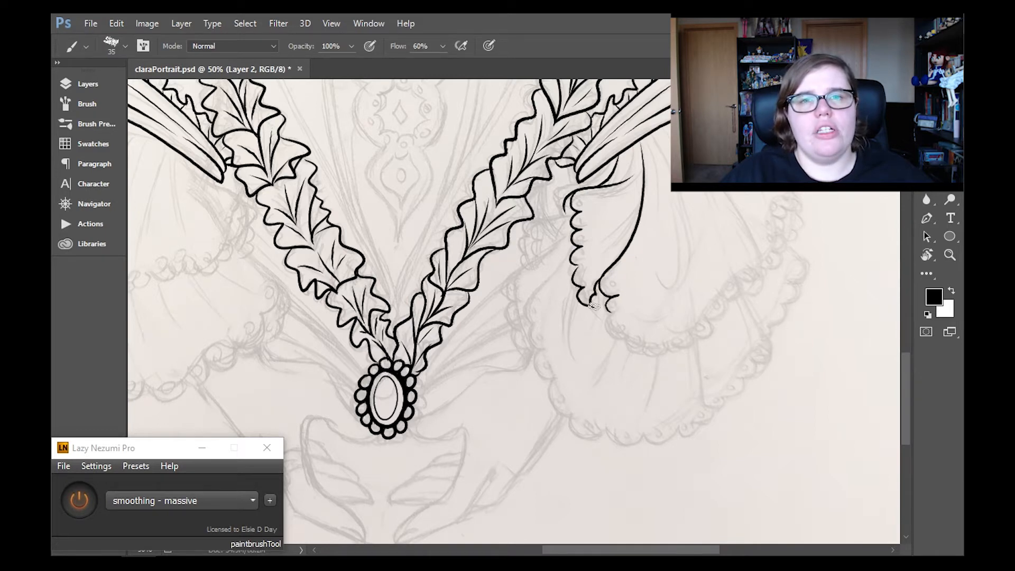
key("e")
key("b")
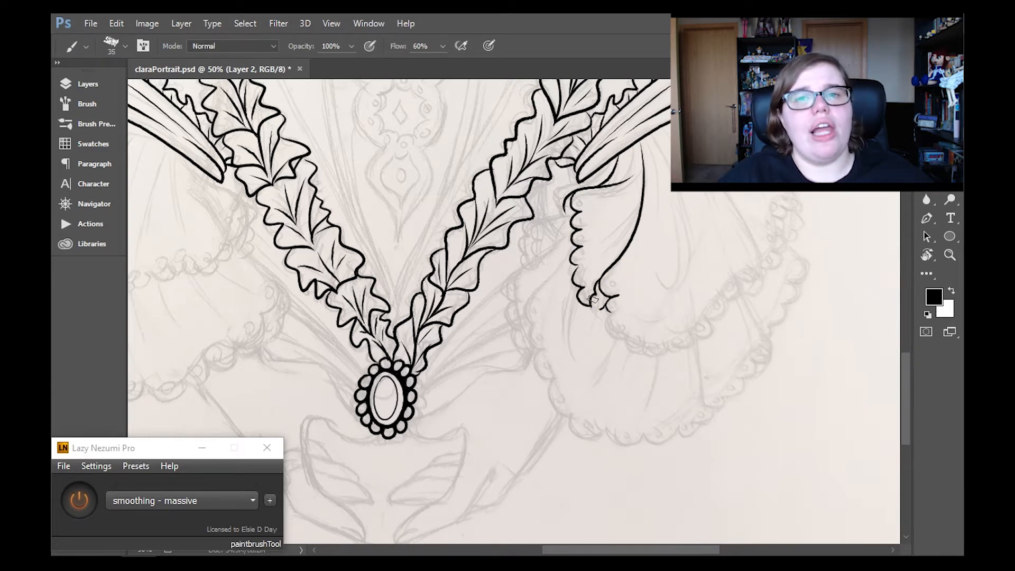
- Ink the upper flounce's scalloped bottom hem and the long fold line bounding it towards the outer side
left_click_drag(610, 313, 646, 347)
left_click_drag(647, 344, 668, 350)
left_click_drag(669, 351, 708, 324)
scroll(791, 227, "up", 3)
left_click_drag(681, 192, 762, 340)
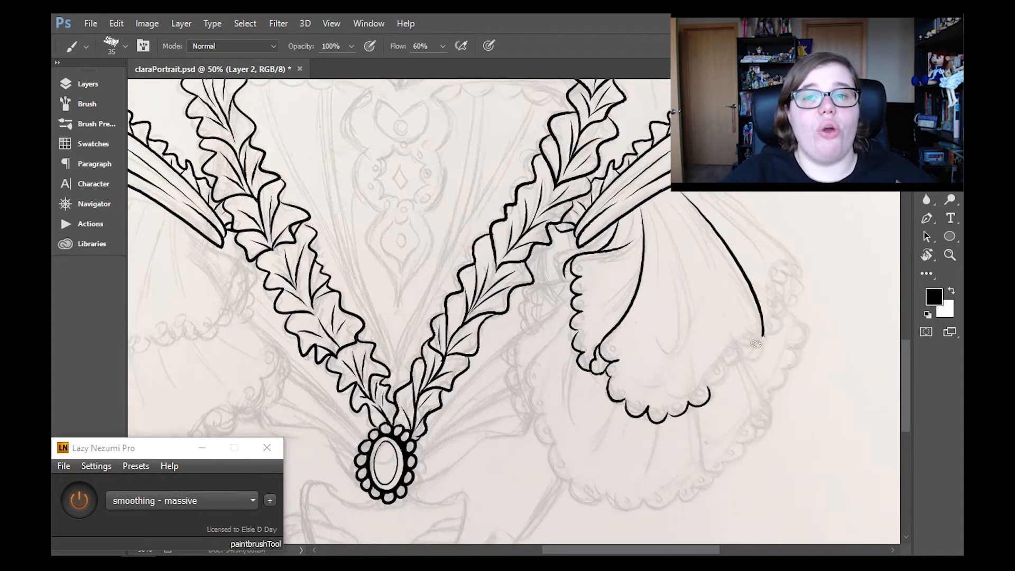
left_click_drag(708, 388, 728, 368)
left_click_drag(728, 368, 743, 345)
left_click_drag(743, 345, 762, 327)
- Rotate the canvas view and ink the upper flounce's outer edge with its small scalloped hem
key("r")
mouse_move(739, 164)
left_mouse_down()
mouse_move(774, 241)
mouse_move(798, 365)
mouse_move(770, 387)
mouse_move(798, 364)
left_mouse_up()
left_click(927, 200)
left_click(926, 182)
key("b")
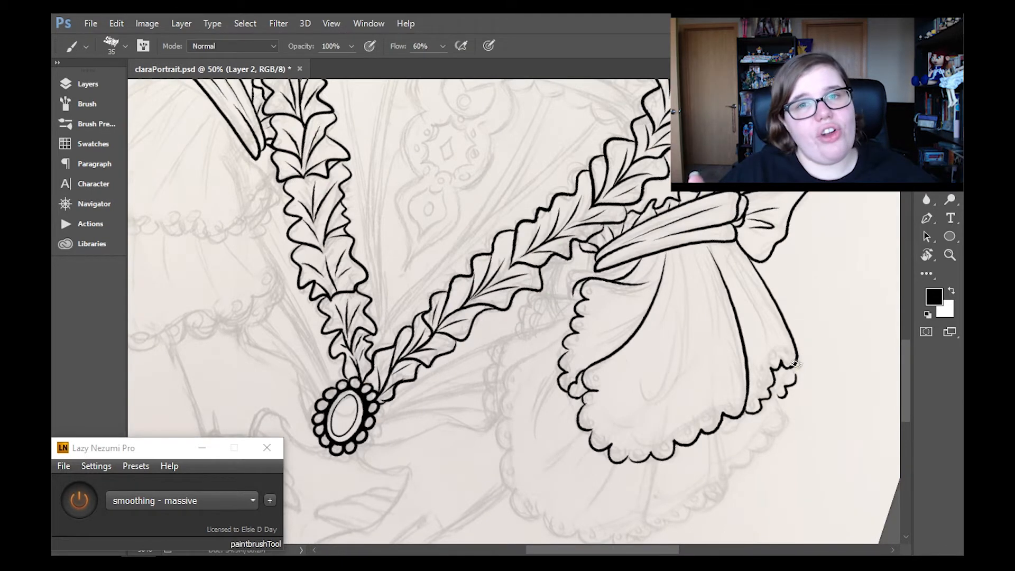
- Ink the lower flounce's scalloped hem below the upper one, with fold lines dividing it into sections
scroll(894, 312, "down", 2)
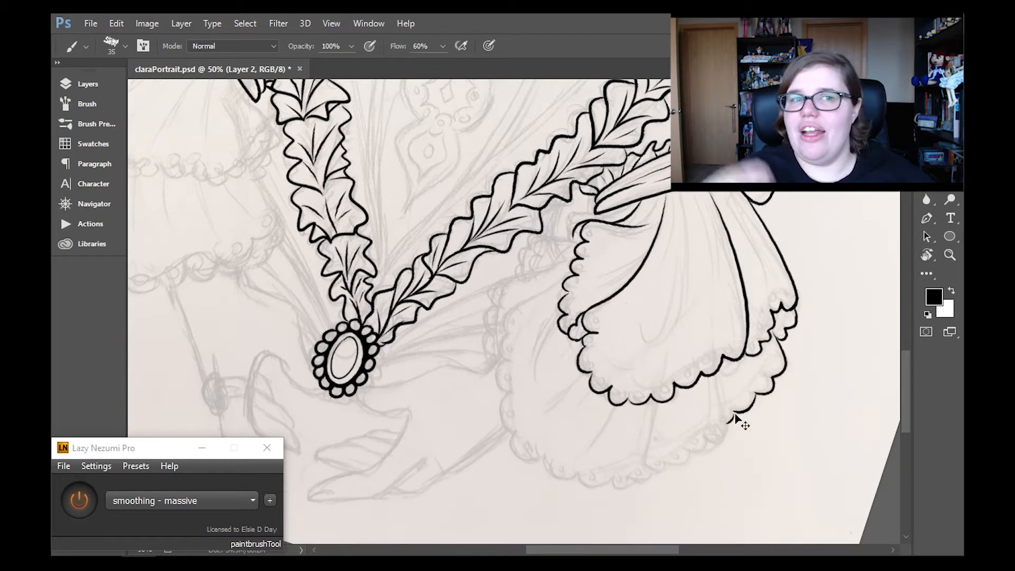
left_click_drag(715, 439, 720, 381)
left_click_drag(655, 405, 692, 453)
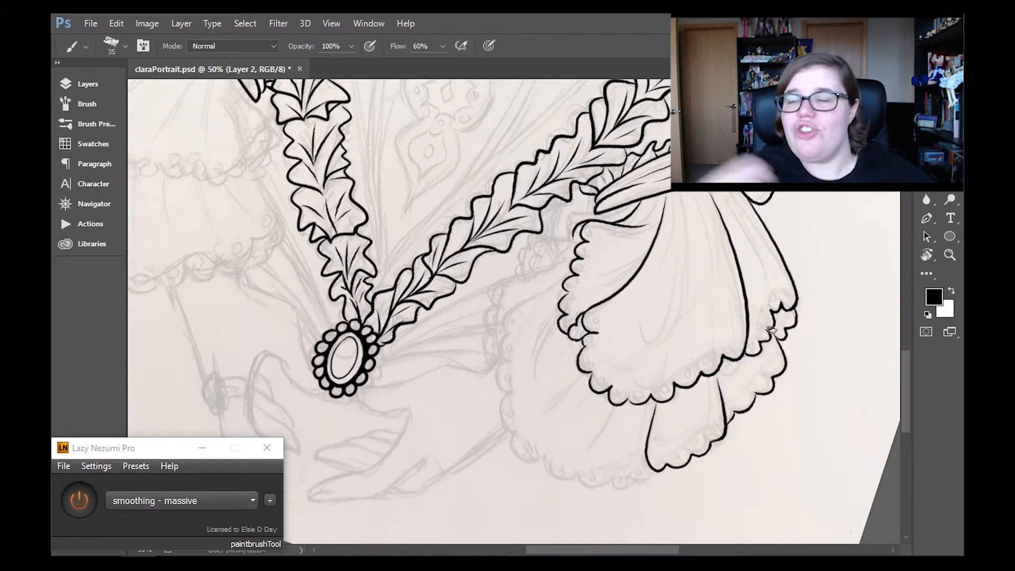
scroll(772, 338, "down", 2)
key("ctrl+z")
mouse_move(590, 326)
left_mouse_down()
mouse_move(516, 408)
mouse_move(542, 417)
left_mouse_up()
left_click_drag(544, 417, 603, 438)
left_click_drag(603, 436, 658, 424)
mouse_move(565, 235)
left_mouse_down()
mouse_move(504, 278)
mouse_move(507, 350)
left_mouse_up()
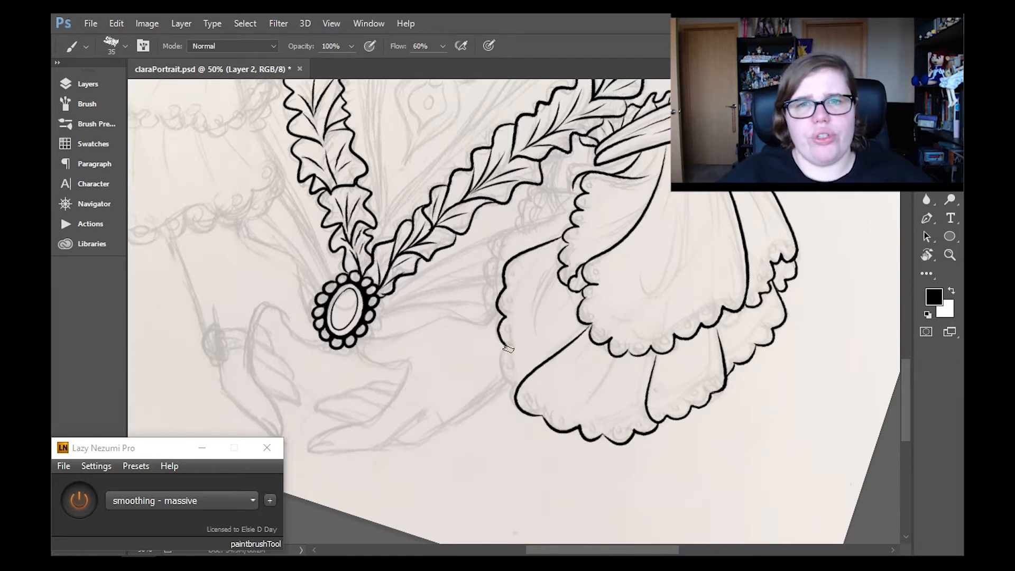
left_click_drag(501, 230, 490, 321)
scroll(573, 262, "up", 4)
key("ctrl+alt+z")
key("ctrl+alt+z")
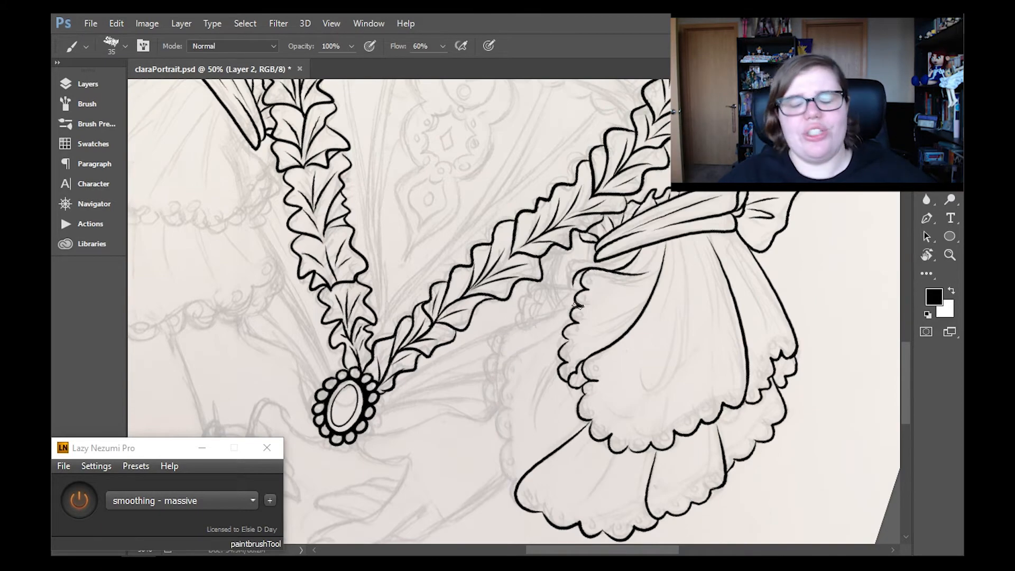
- Ink the lower flounce's scalloped inner edge and the second scalloped edge just behind it
mouse_move(571, 311)
left_mouse_down()
mouse_move(493, 349)
mouse_move(514, 358)
mouse_move(508, 463)
mouse_move(519, 480)
left_mouse_up()
left_click_drag(493, 349, 489, 417)
key("e")
key("b")
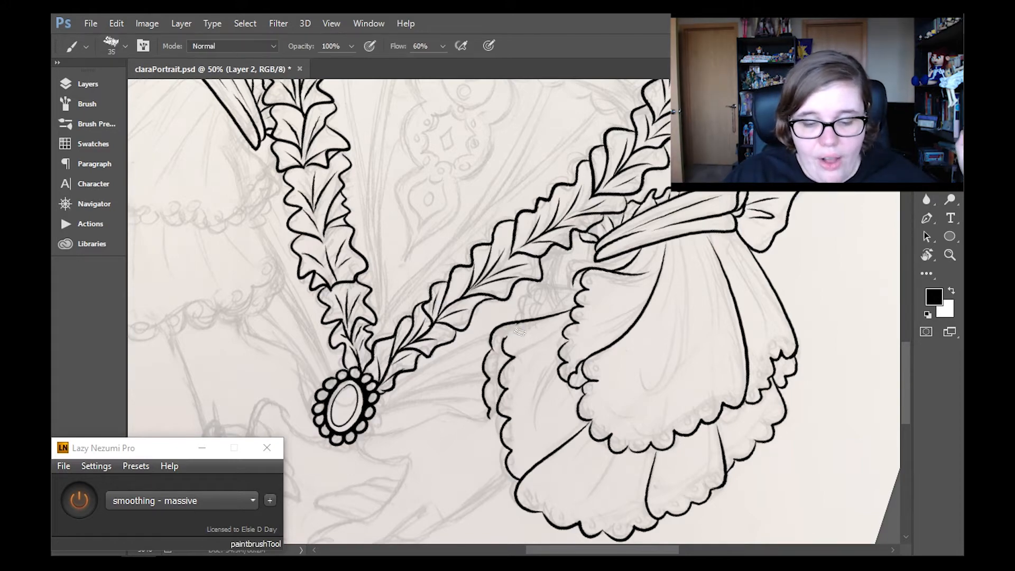
- Ink the small ruffle edges showing between the flounces and the leafy dress trim
left_click_drag(909, 355, 909, 365)
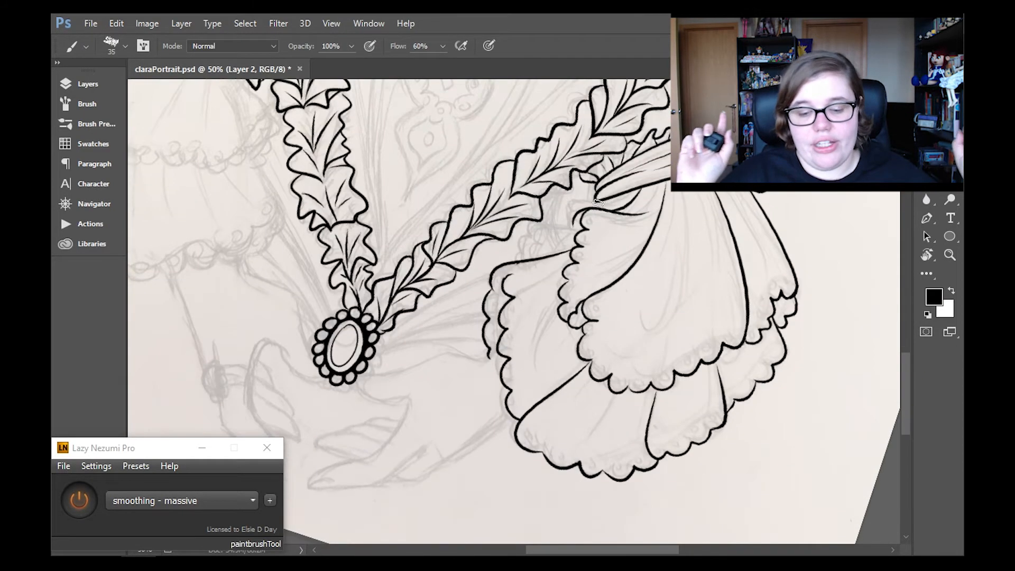
mouse_move(577, 226)
left_mouse_down()
mouse_move(526, 233)
mouse_move(515, 260)
left_mouse_up()
key("ctrl+z")
left_click_drag(551, 230, 531, 258)
left_click_drag(597, 200, 552, 222)
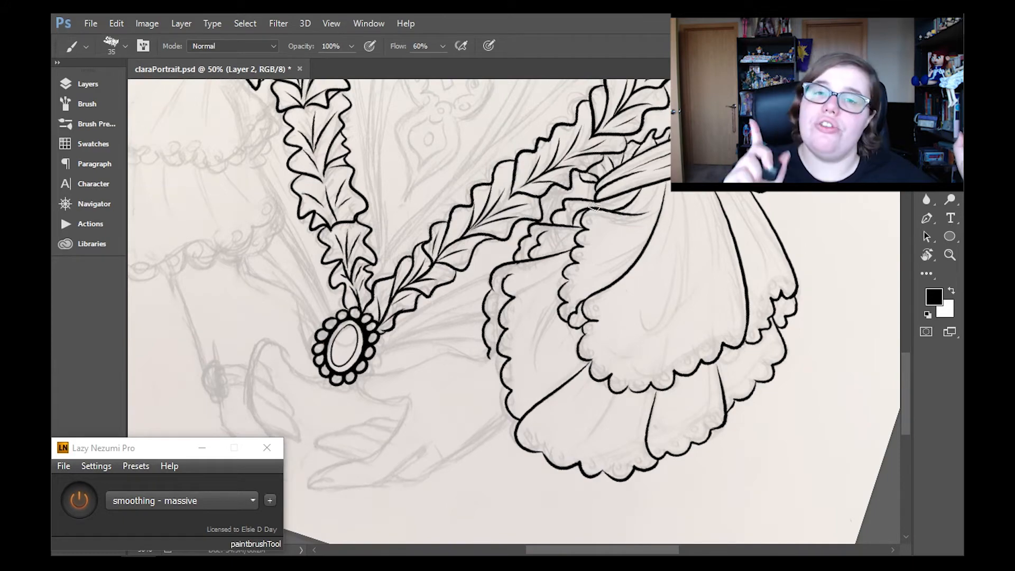
- Add long fold lines to the middle and outer sections of the upper flounce
mouse_move(687, 191)
left_mouse_down()
mouse_move(646, 348)
mouse_move(673, 323)
left_mouse_up()
key("ctrl+z")
left_click_drag(735, 192, 767, 282)
- Add short fold lines across the sections of the lower flounce
left_click_drag(627, 390, 598, 435)
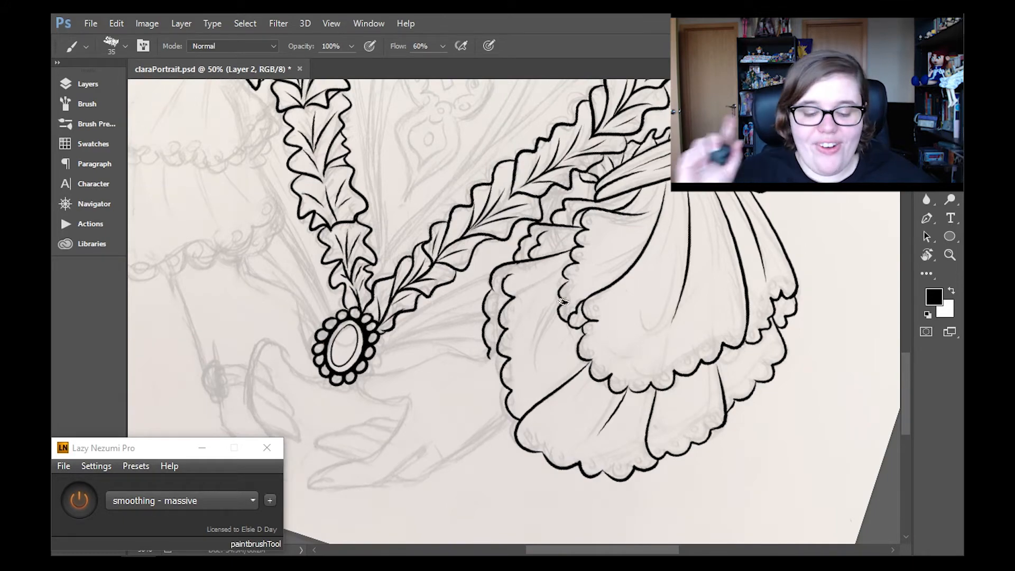
left_click_drag(566, 302, 520, 351)
key("ctrl+z")
left_click_drag(578, 328, 533, 372)
left_click_drag(560, 309, 516, 319)
left_click_drag(702, 371, 696, 411)
left_click_drag(746, 345, 746, 380)
- Draw small eyelet circles inside the scallops all along the upper flounce's hem
scroll(843, 209, "up", 2)
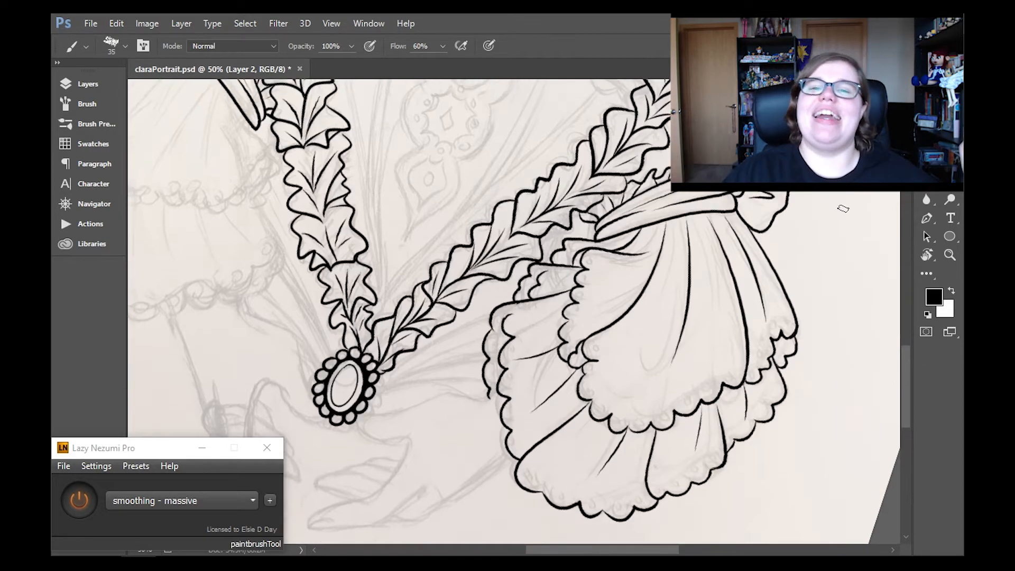
left_click_drag(582, 294, 583, 294)
left_click_drag(572, 311, 569, 332)
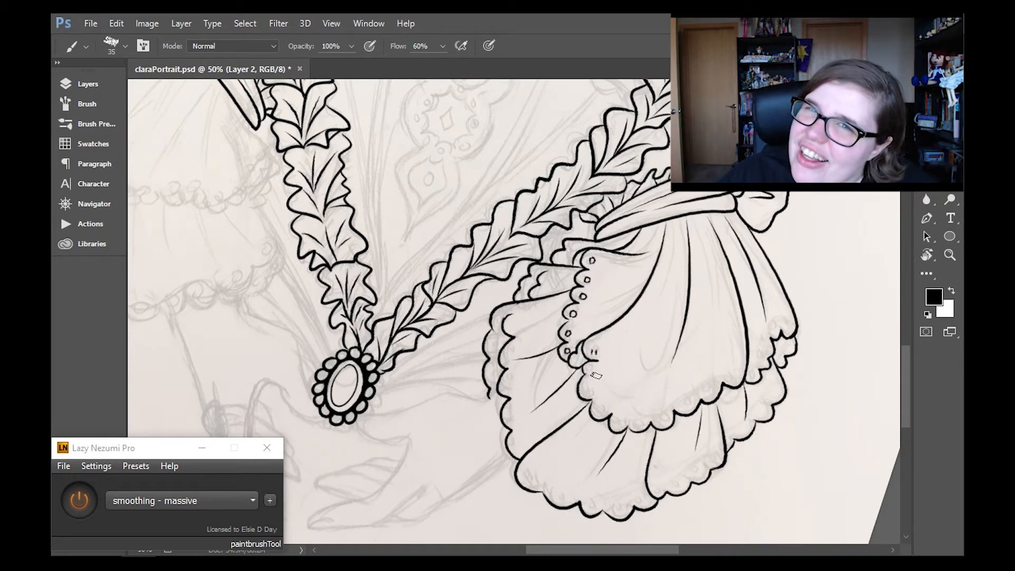
left_click_drag(597, 408, 599, 409)
left_click_drag(616, 422, 618, 421)
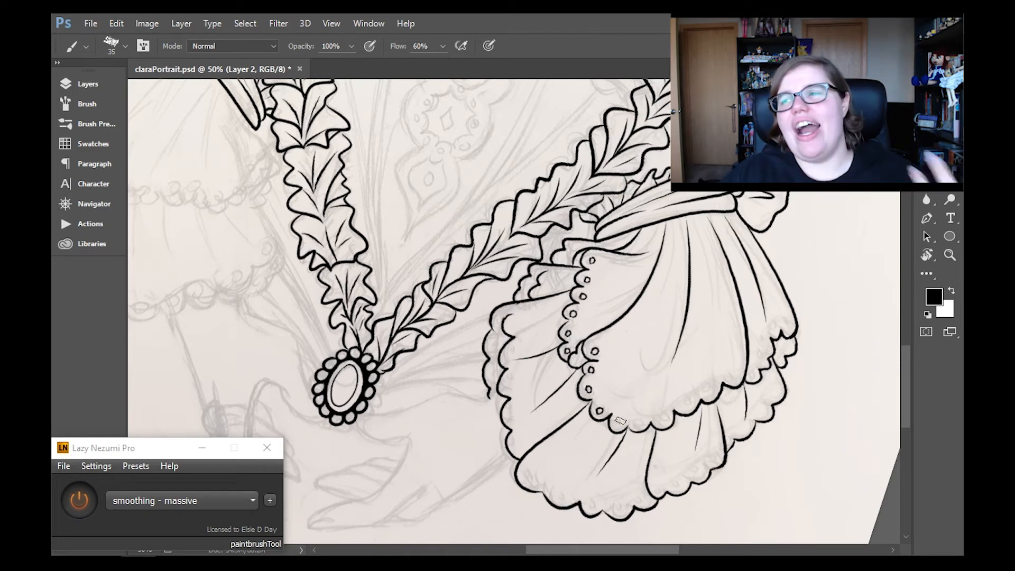
left_click_drag(708, 392, 763, 362)
left_click_drag(766, 348, 775, 332)
left_click_drag(785, 327, 788, 347)
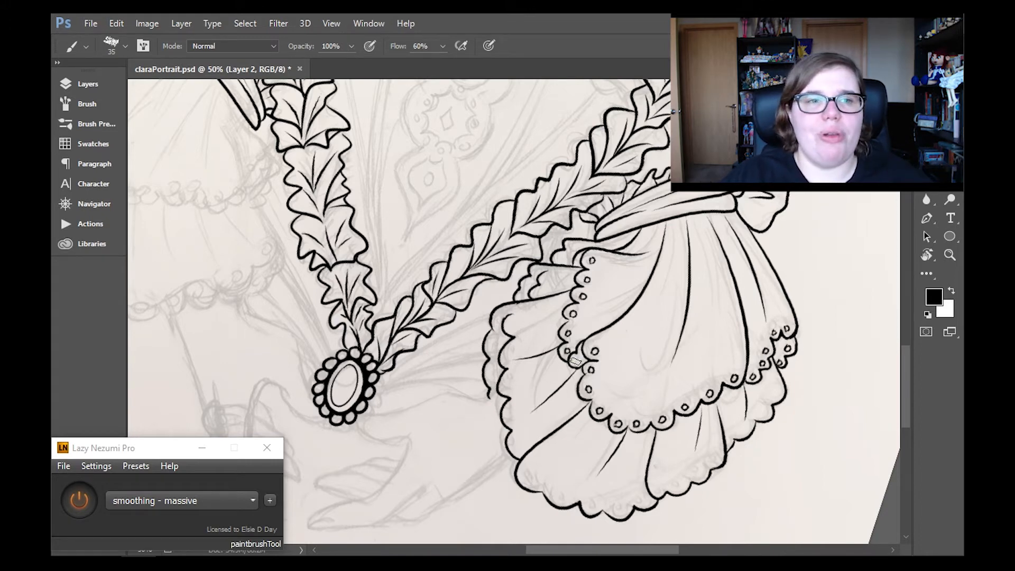
- Draw eyelet circles along the lower flounce's hem and the small ruffles behind, with stroke smoothing turned off
key("bracketright")
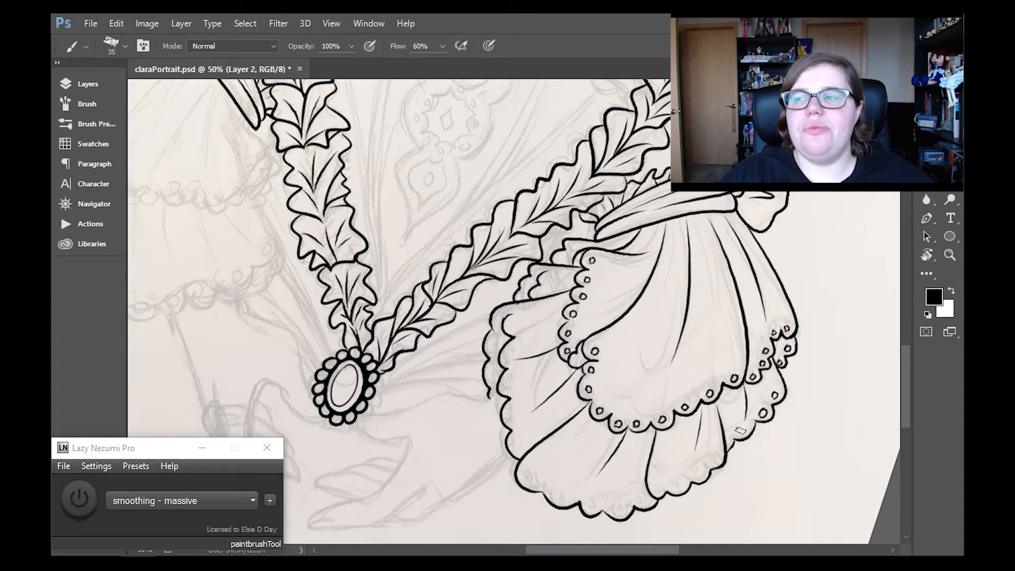
left_click_drag(740, 431, 741, 429)
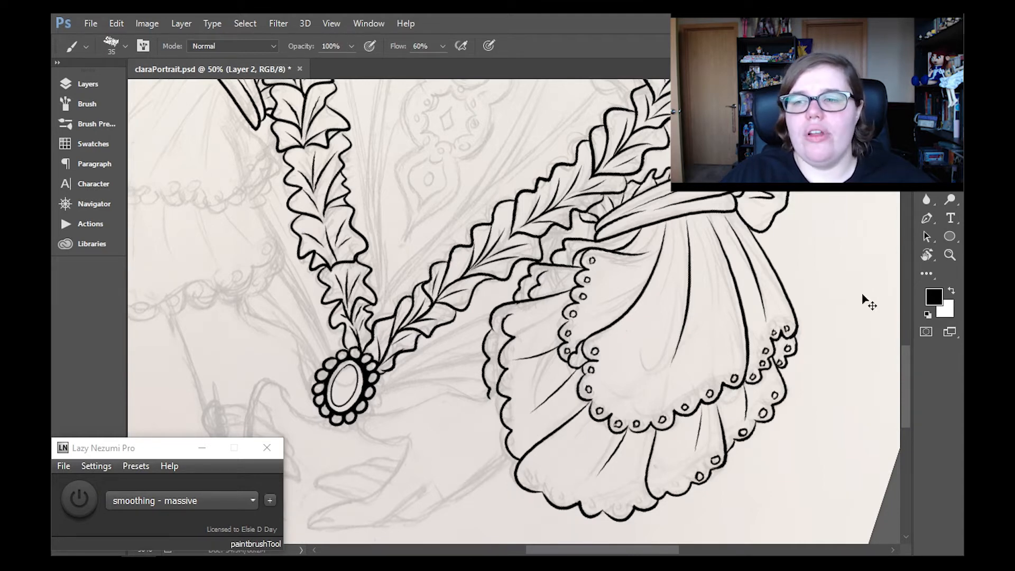
left_click_drag(678, 483, 658, 483)
left_click(233, 505)
left_click(218, 478)
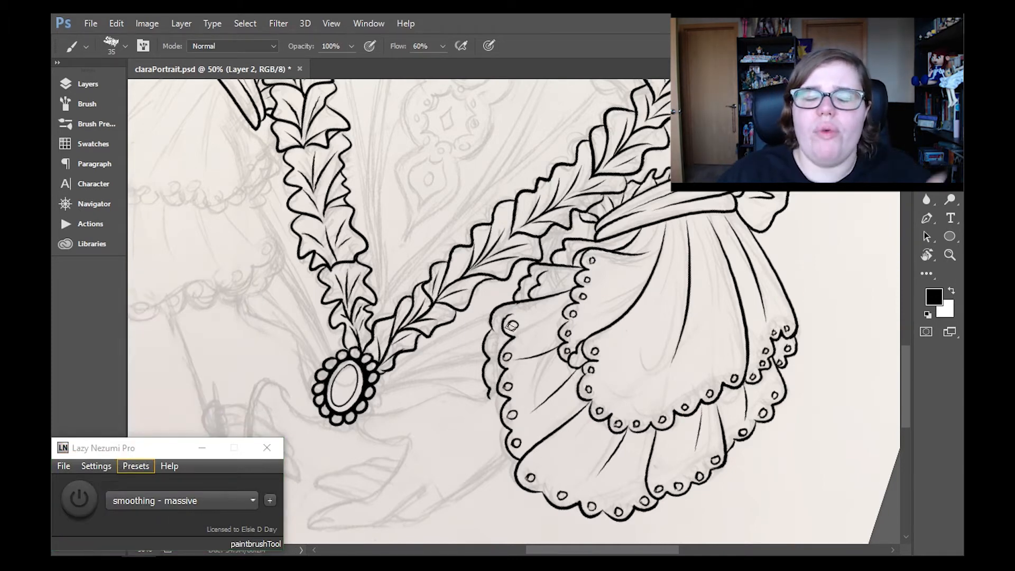
left_click_drag(552, 286, 571, 245)
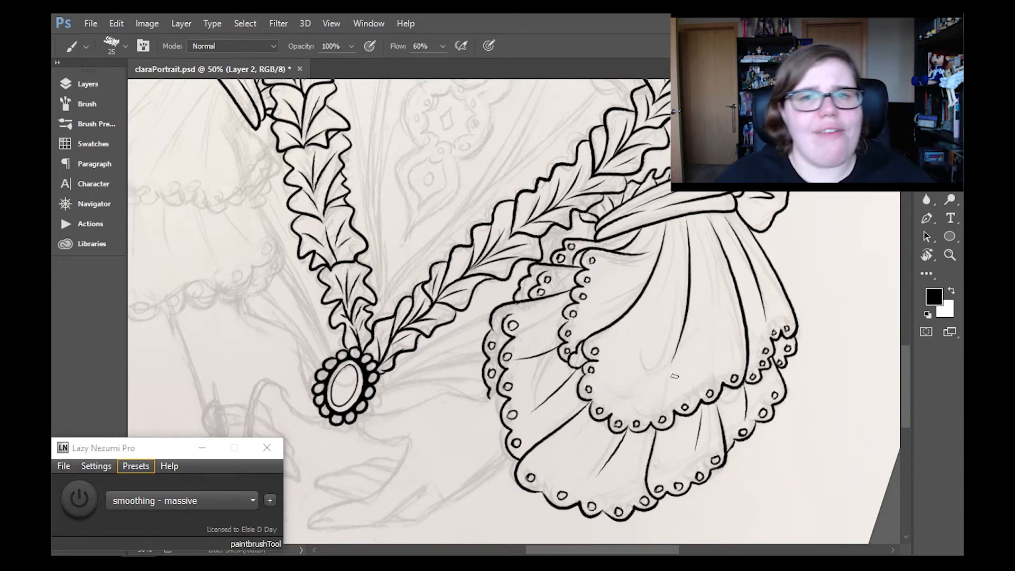
- Ink the outline of the hand below the finished sleeve, covering wrist, thumb and index finger, with smoothing back on
left_click(927, 255)
left_click(241, 46)
left_click(951, 255)
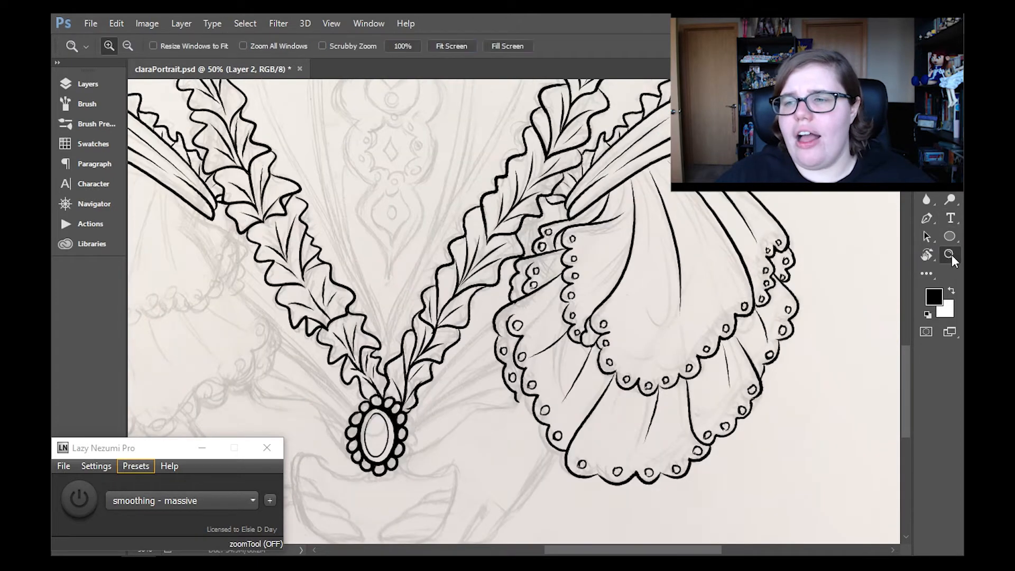
left_click(451, 46)
left_click(582, 435)
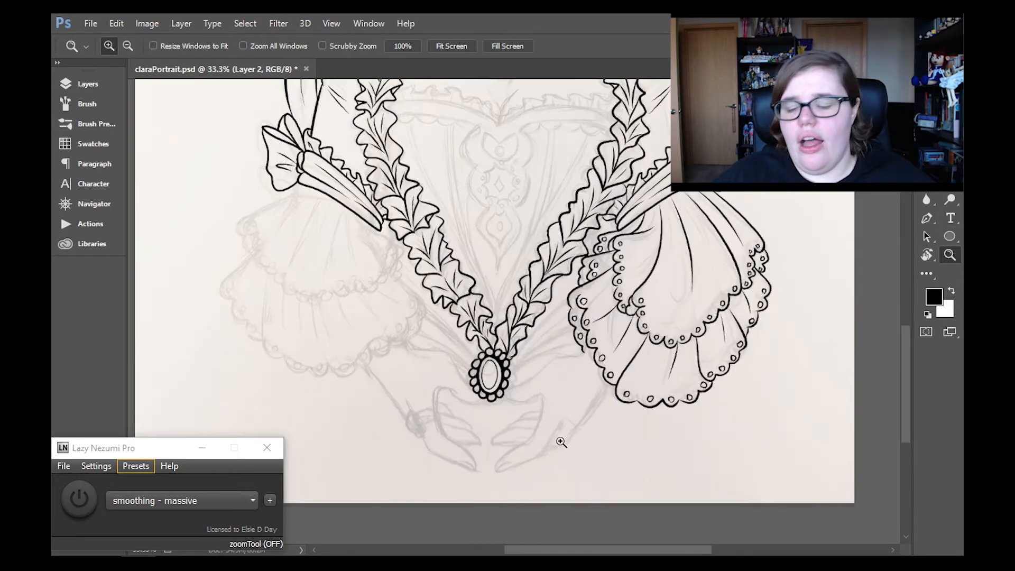
left_click(561, 437)
left_click(573, 463)
key("b")
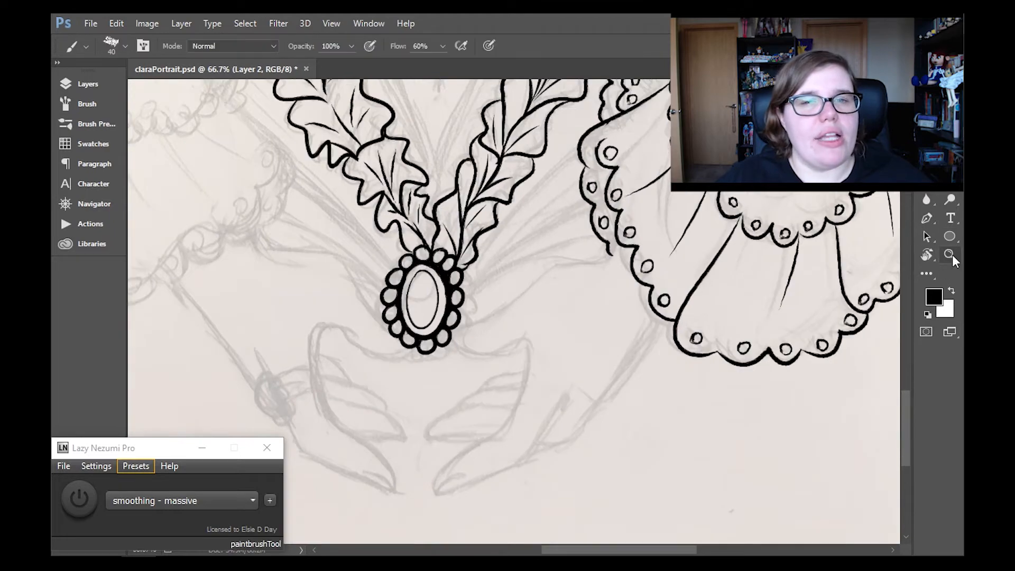
left_click(927, 255)
left_click_drag(609, 450, 671, 368)
key("b")
left_click(87, 84)
left_click(182, 24)
left_click(237, 500)
left_click(346, 428)
left_click(88, 84)
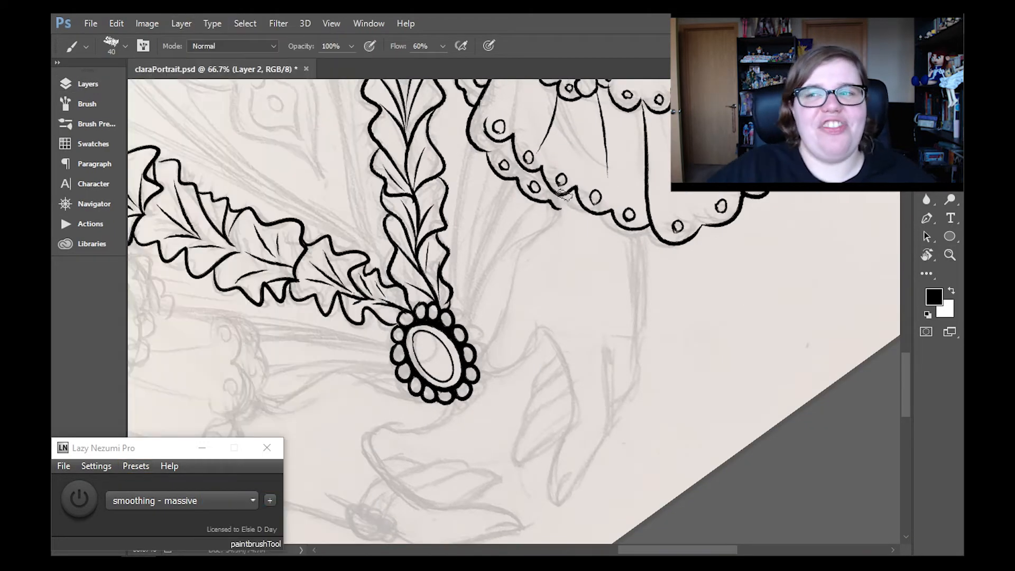
mouse_move(565, 196)
left_mouse_down()
mouse_move(488, 356)
mouse_move(496, 374)
mouse_move(523, 353)
mouse_move(555, 454)
mouse_move(565, 441)
mouse_move(566, 476)
left_mouse_up()
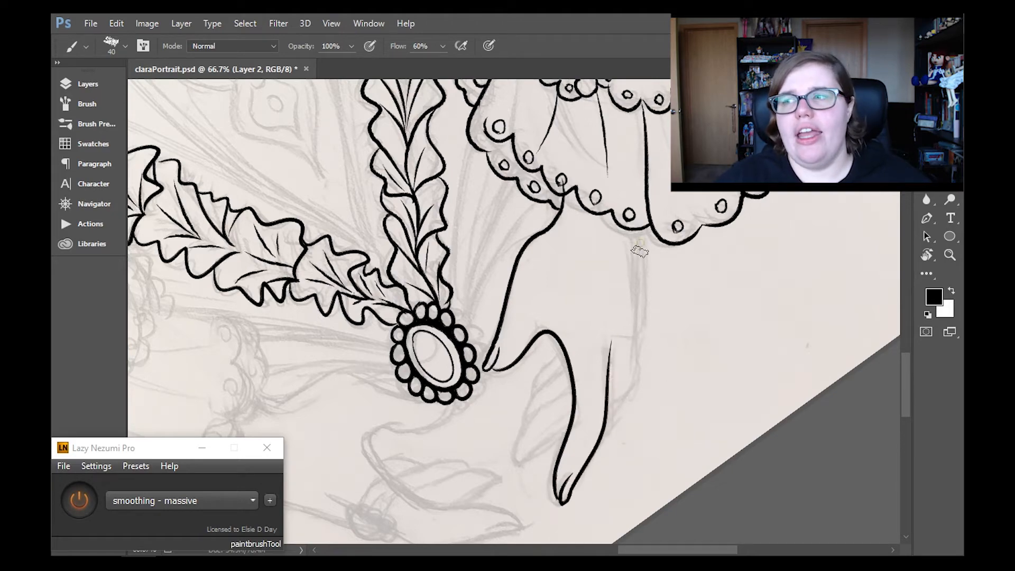
- Ink the hand's outer edge from the sleeve hem down to the index finger
left_click_drag(642, 235, 608, 410)
scroll(590, 397, "down", 3)
scroll(593, 351, "up", 2)
key("ctrl+z")
left_click_drag(638, 198, 609, 367)
key("ctrl+z")
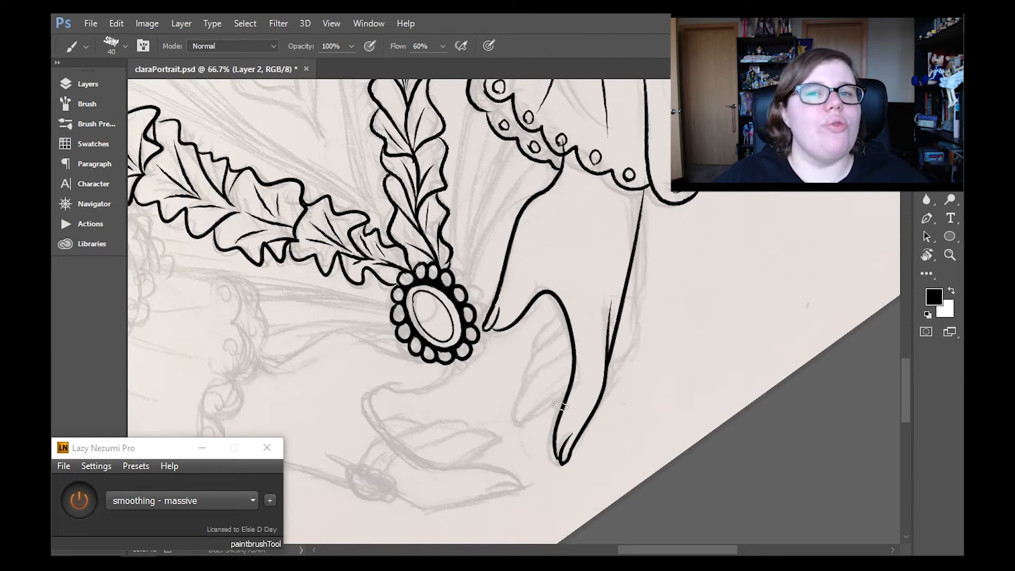
- Ink the remaining fingers in the gap between thumb and index finger, and tidy the fingertip with the Eraser
left_click(927, 200)
mouse_move(518, 423)
left_mouse_down()
mouse_move(557, 394)
mouse_move(530, 435)
left_mouse_up()
left_click(926, 181)
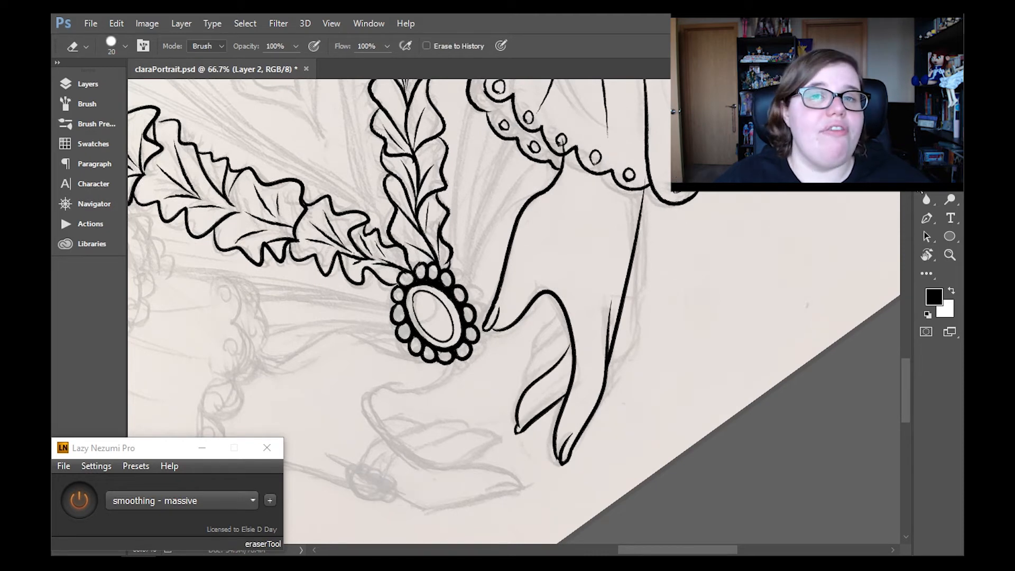
left_click(950, 144)
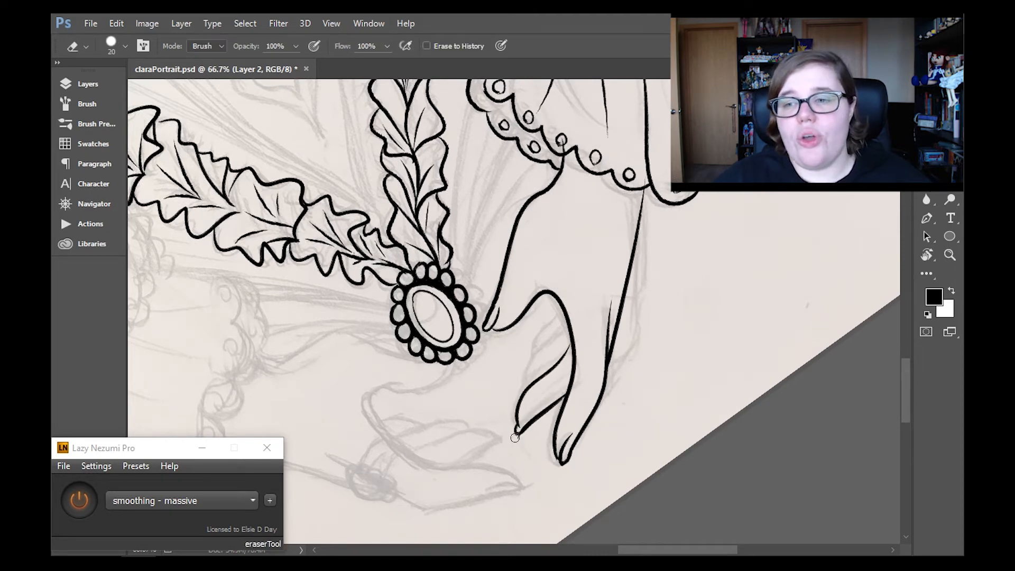
double_click(927, 255)
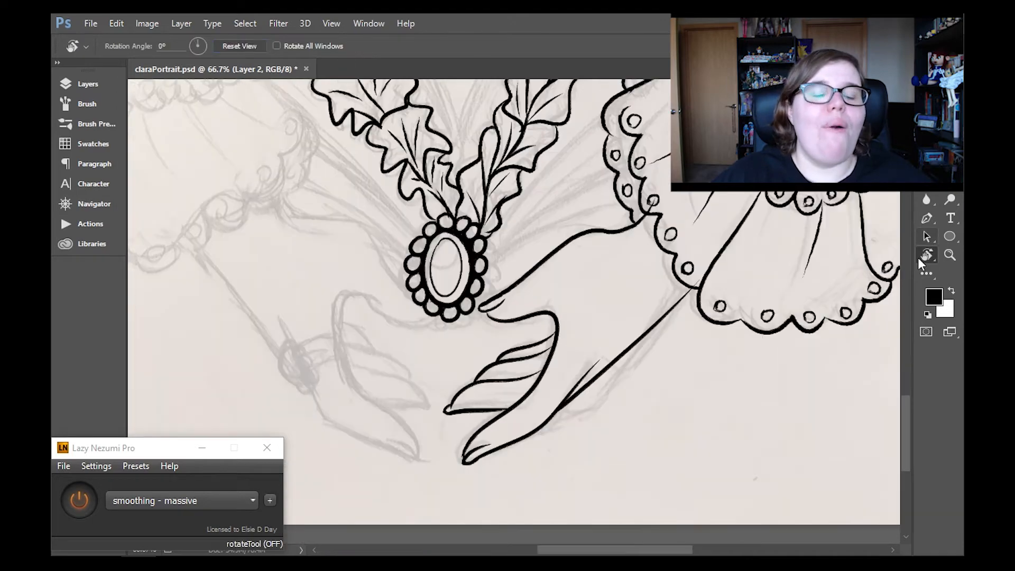
key("b")
left_click(927, 181)
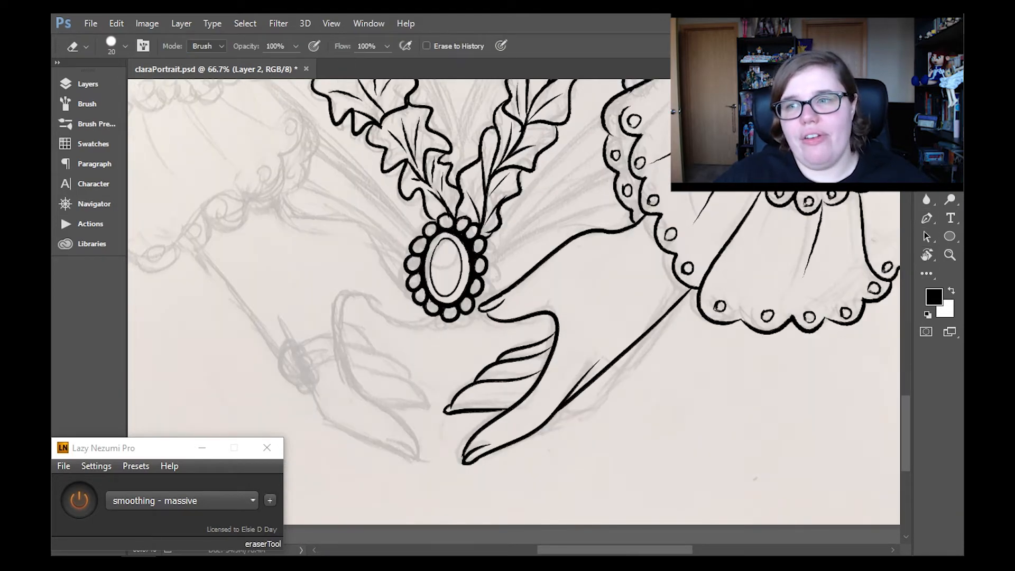
- Erase the hand's outer edge line between the sleeve hem and the index finger
left_click(950, 255)
left_click(473, 47)
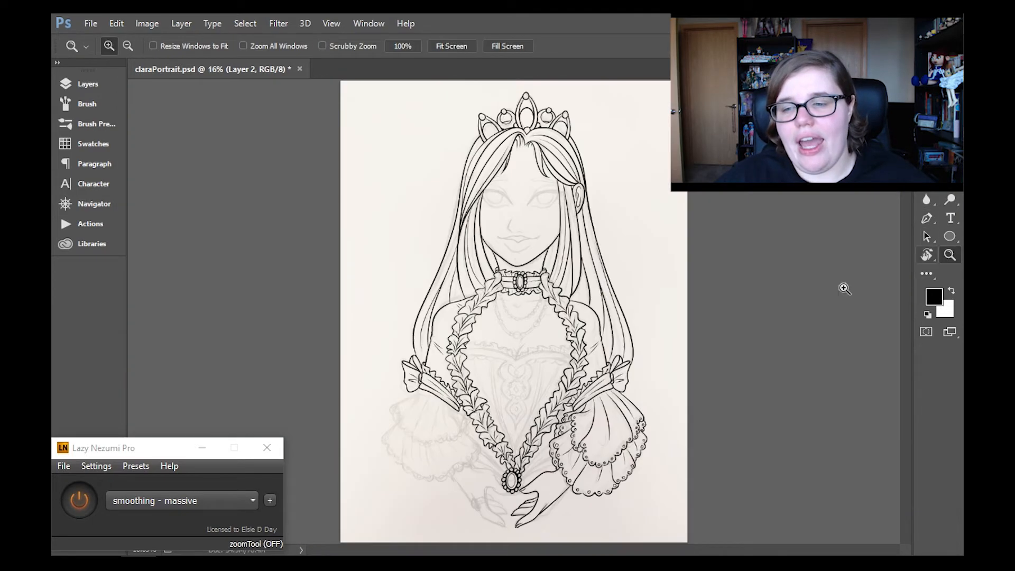
left_click(543, 420)
left_click(543, 420)
left_click(543, 420)
left_click(543, 419)
left_click(927, 181)
left_click_drag(637, 311, 550, 403)
- Try to ink the hand's outer edge again between the sleeve hem and the index finger
key("b")
left_click_drag(622, 303, 597, 343)
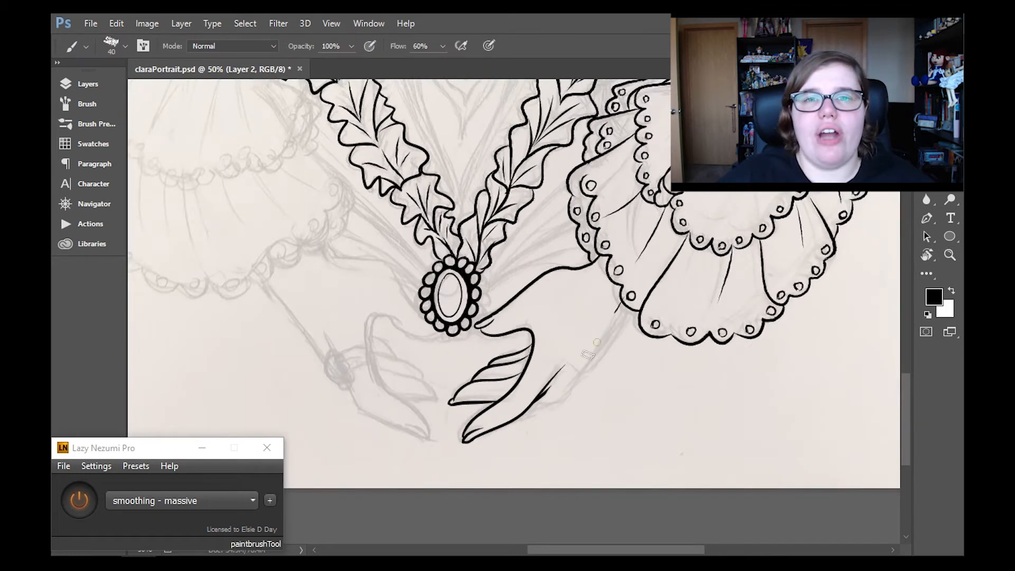
key("ctrl+z")
left_click_drag(624, 302, 533, 400)
key("ctrl+z")
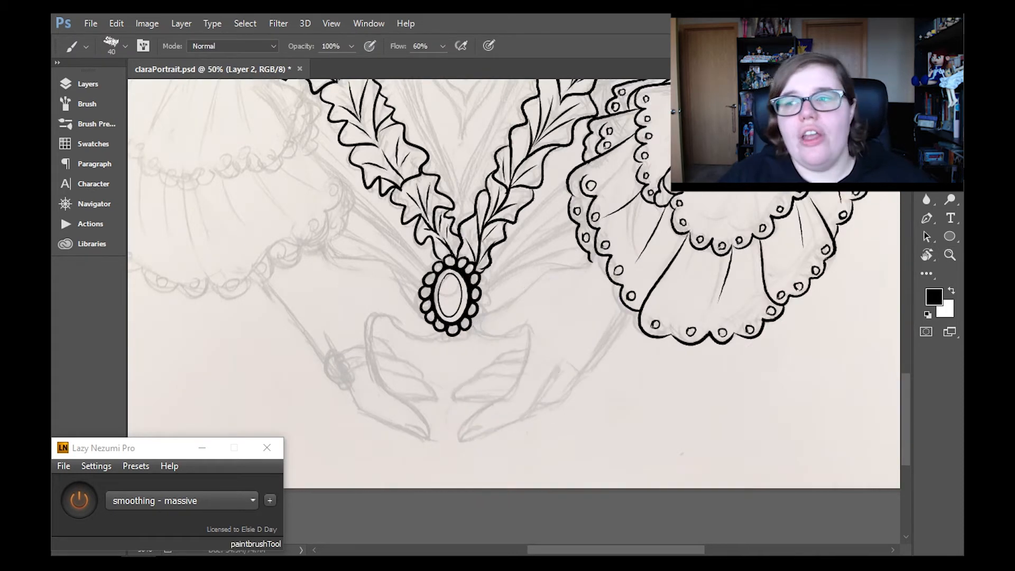
- Remove the inked hand below the finished sleeve, keeping only the sleeve's line art on Layer 2
left_click(951, 257)
left_click(452, 47)
left_click(97, 85)
key("ctrl+alt+z")
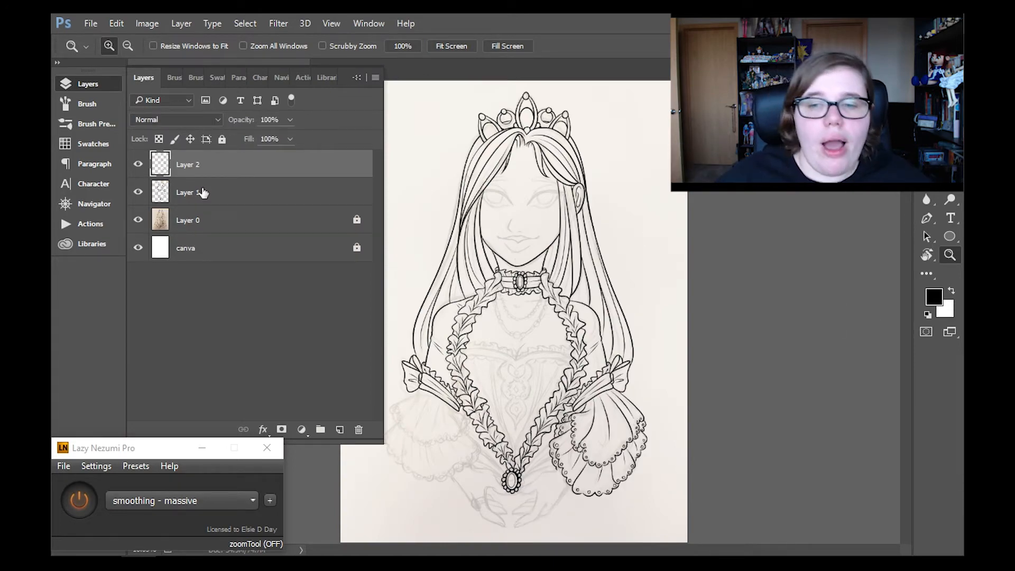
- Duplicate the sleeve layer, flip the copy horizontally and place it over the sketched sleeve on the opposite arm
left_click(181, 23)
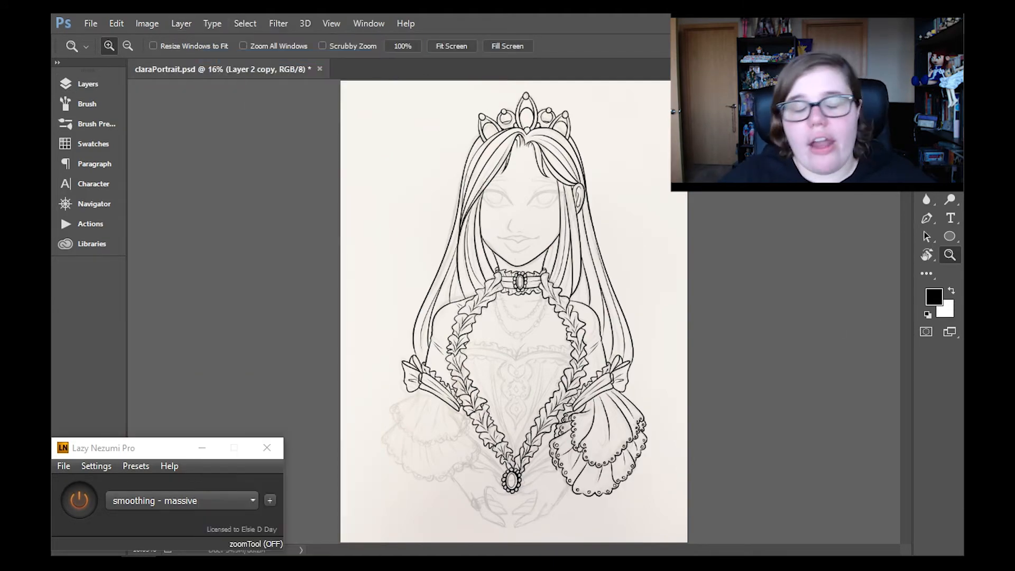
left_click(515, 380)
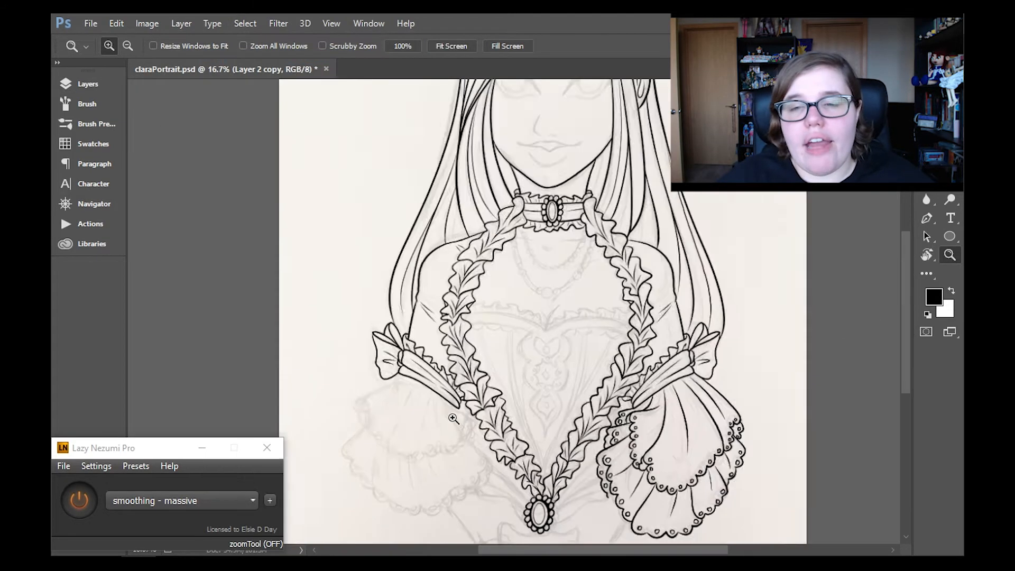
key("ctrl+t")
left_click(116, 23)
mouse_move(164, 300)
left_click(365, 454)
left_click_drag(740, 365, 399, 365)
left_click(950, 255)
key("Return")
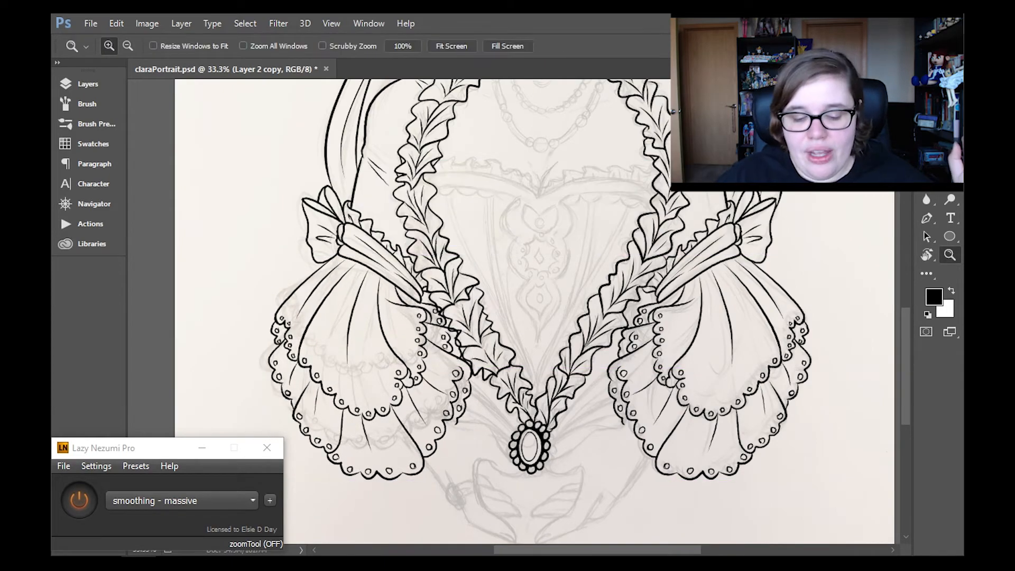
- Nudge the mirrored sleeve into line with the bow and tidy its edge beside the ruffle trim with the Eraser
key("v")
left_click_drag(397, 294, 395, 292)
key("z")
left_click(492, 386, "alt")
left_click(492, 386, "alt")
left_click(524, 238)
left_click(524, 238)
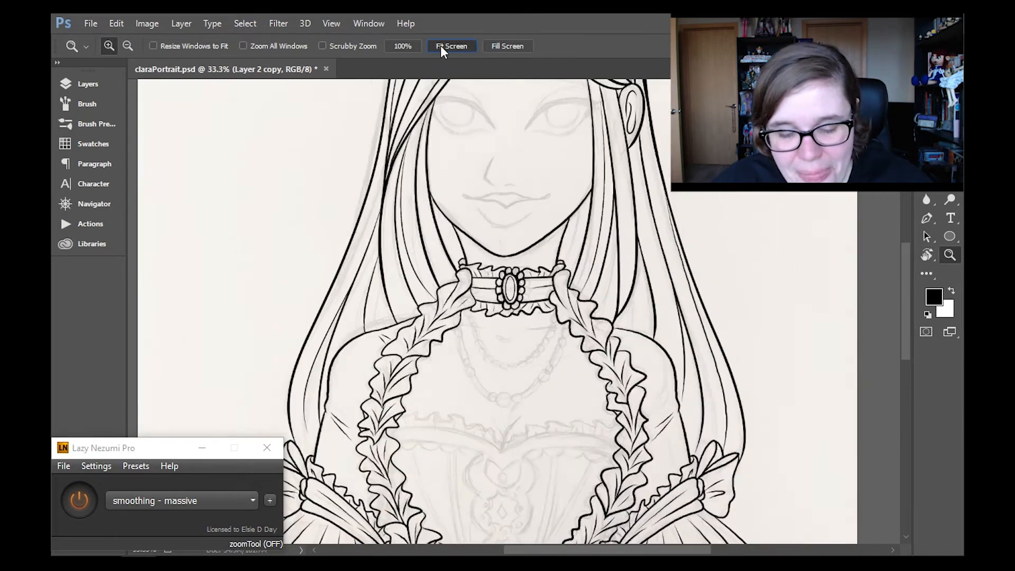
left_click(441, 47)
left_click(486, 336)
left_click(460, 361)
left_click(460, 360)
left_click(459, 360)
key("r")
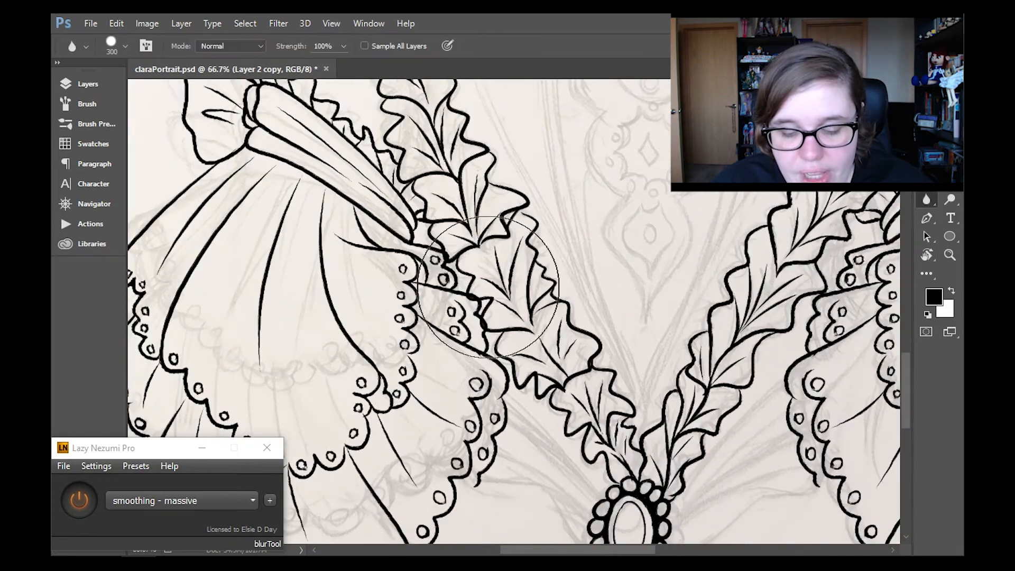
key("e")
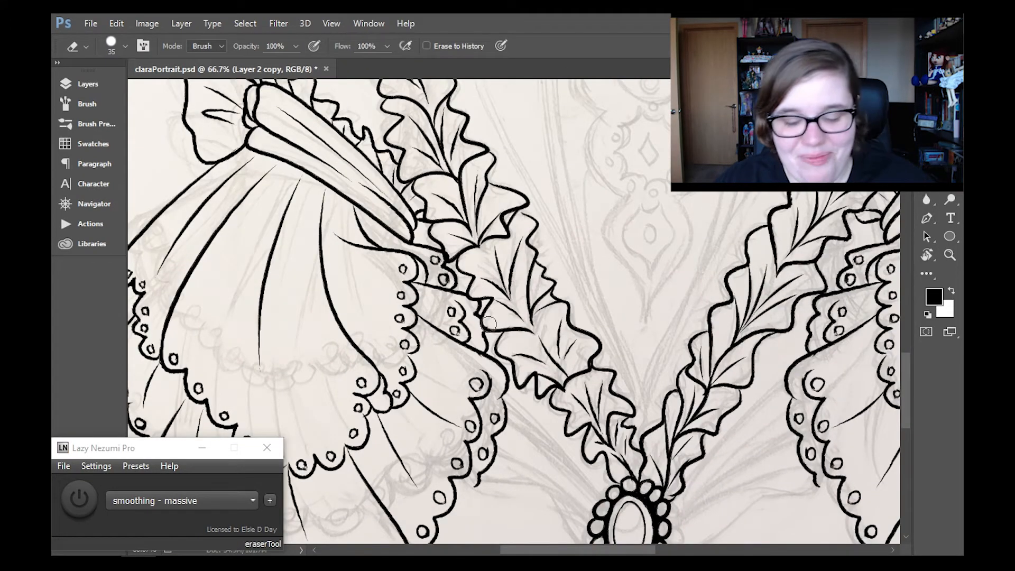
left_click_drag(907, 369, 908, 393)
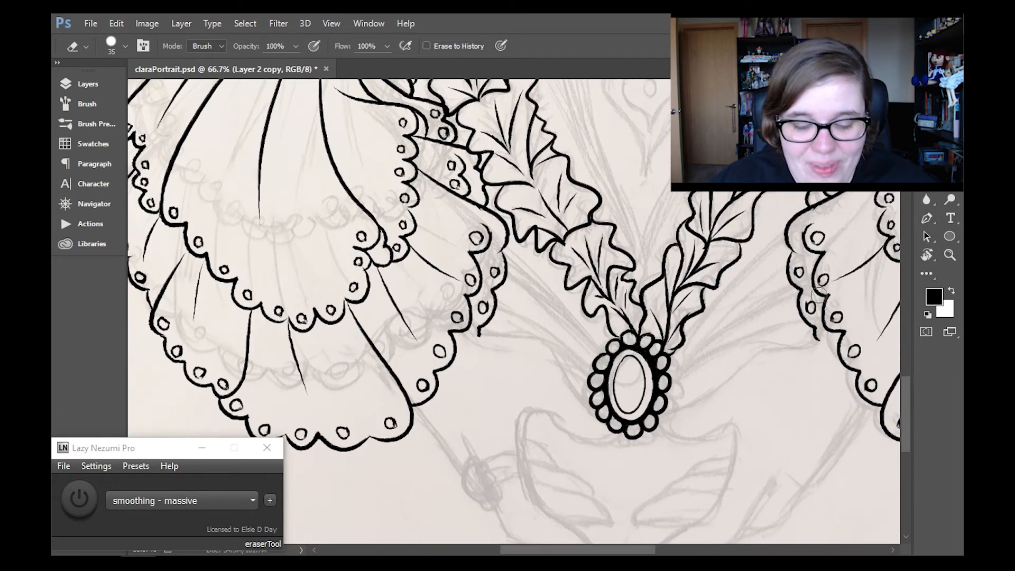
- Merge both sleeve layers down into Layer 1 and add an empty layer for inking with smoothing back on
left_click(953, 259)
left_click(451, 46)
left_click(87, 84)
left_click(139, 249)
left_click(140, 249)
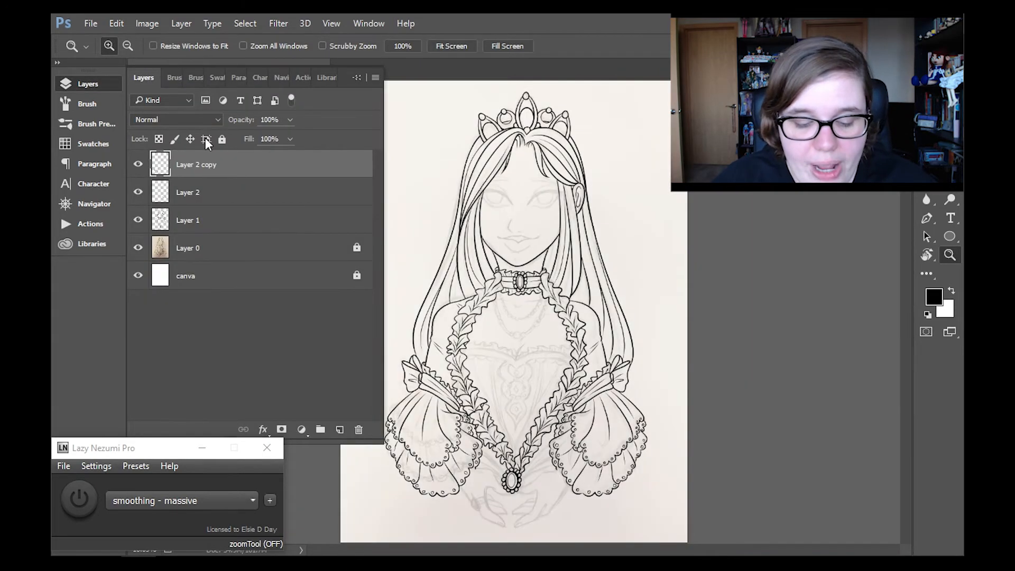
left_click(182, 24)
left_click(233, 508)
left_click(181, 24)
left_click(233, 508)
left_click(340, 431)
left_click(88, 84)
left_click(79, 499)
- Try to ink the inner wrist line of the hand between the mirrored sleeve's hem and the oval brooch
left_click(481, 486)
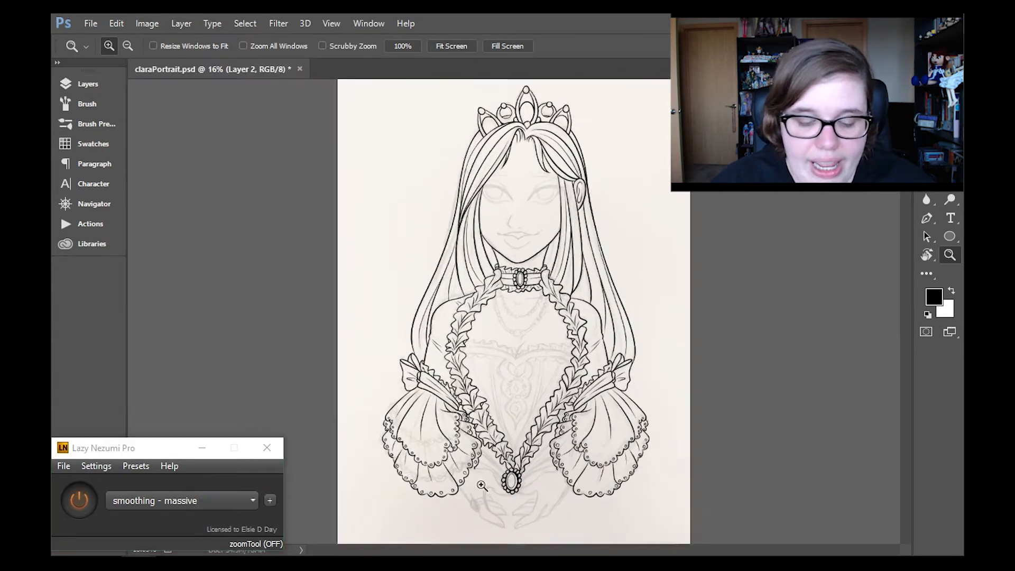
left_click(481, 485)
left_click(481, 485)
left_click(481, 485)
left_click(481, 486)
key("r")
key("b")
left_click_drag(508, 248, 525, 336)
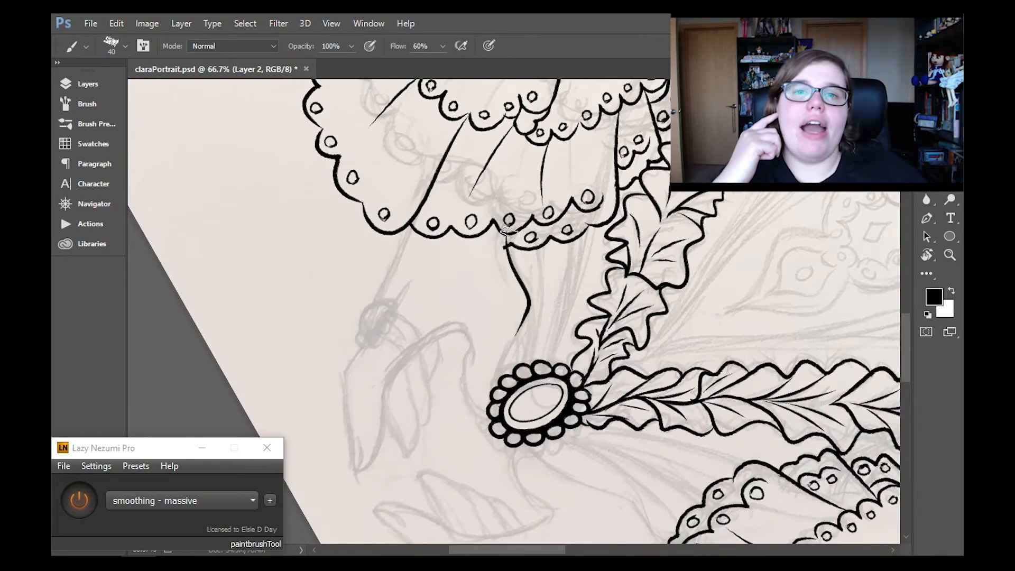
left_click_drag(503, 220, 490, 410)
- Hide the Layer 1 line art and undo the trial wrist strokes
left_click(88, 84)
left_click(138, 192)
left_click(88, 84)
key("ctrl+alt+z")
key("ctrl+alt+z")
key("ctrl+z")
- Ink the hand's inner wrist line from the sketched sleeve hem to the thumb tip and tidy the tip with the Eraser
left_click_drag(524, 203, 493, 417)
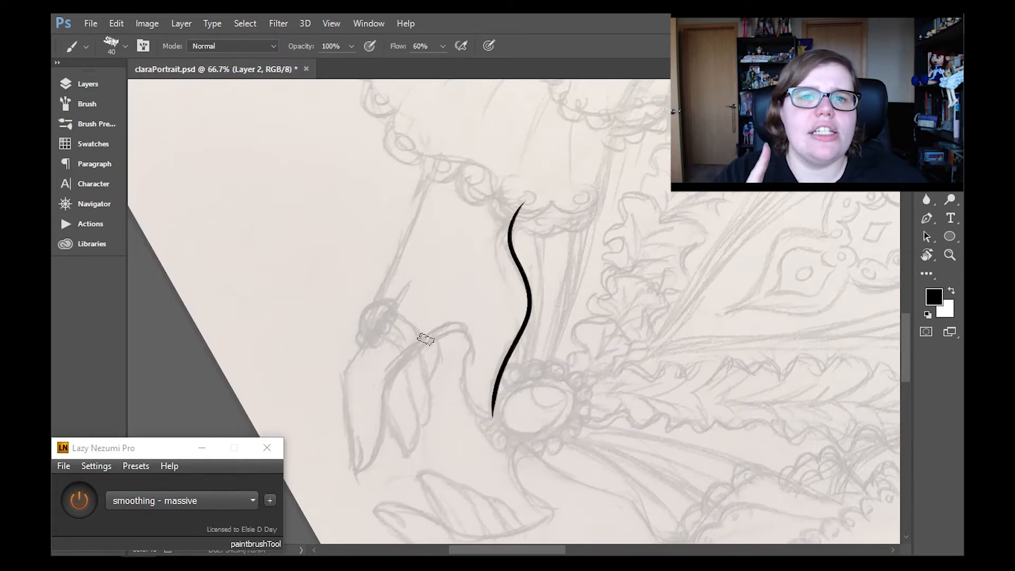
key("ctrl+z")
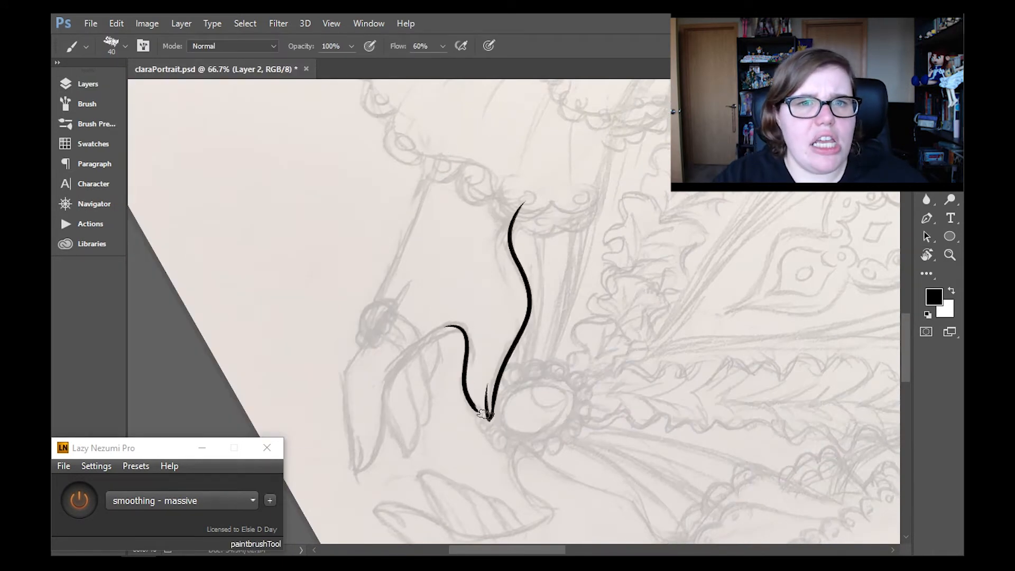
key("ctrl+alt+z")
key("ctrl+alt+z")
mouse_move(527, 205)
left_mouse_down()
mouse_move(522, 281)
mouse_move(485, 400)
left_mouse_up()
key("e")
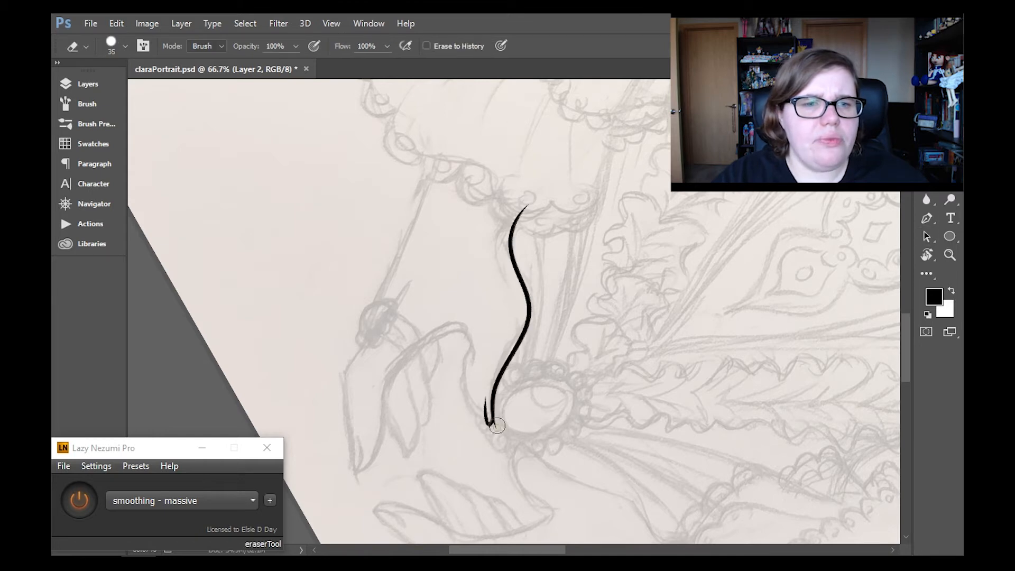
- Ink the rest of the hand, covering the thumb curve, index finger, outer wrist edge and remaining fingers
key("b")
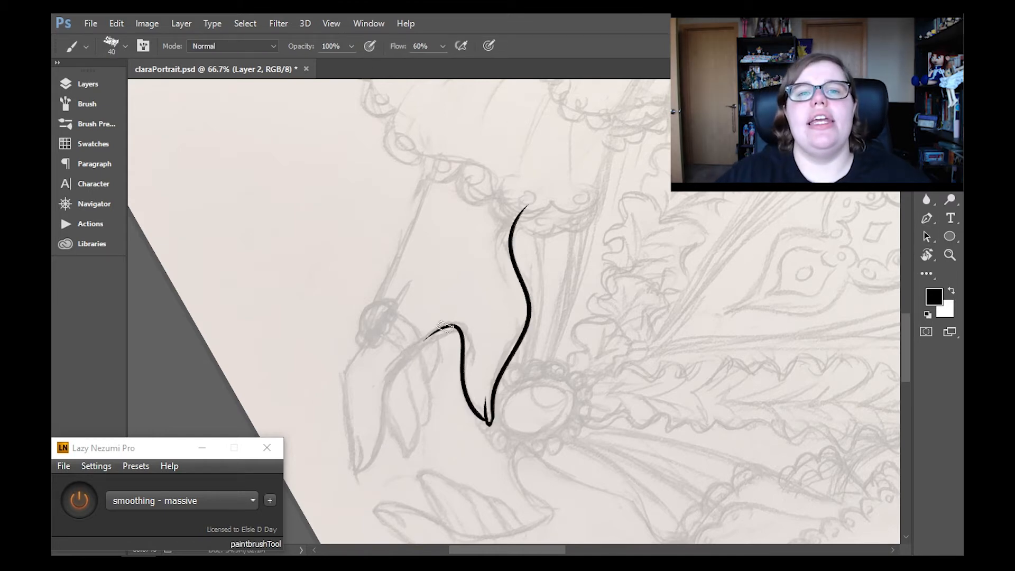
left_click_drag(411, 279, 358, 474)
left_click_drag(452, 153, 354, 360)
key("ctrl+z")
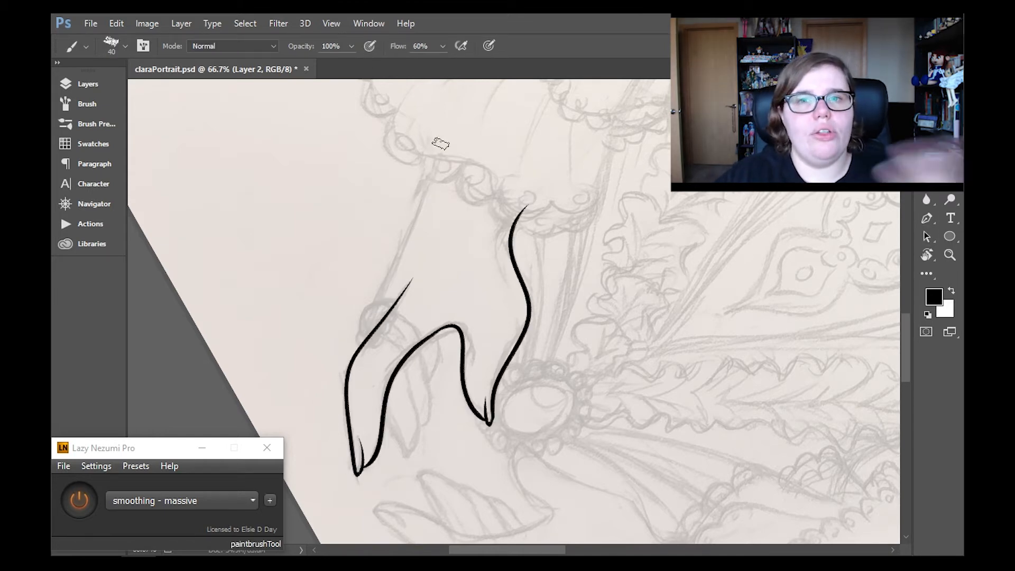
left_click_drag(439, 155, 361, 346)
key("ctrl+z")
left_click_drag(439, 154, 365, 341)
left_click_drag(387, 413, 414, 457)
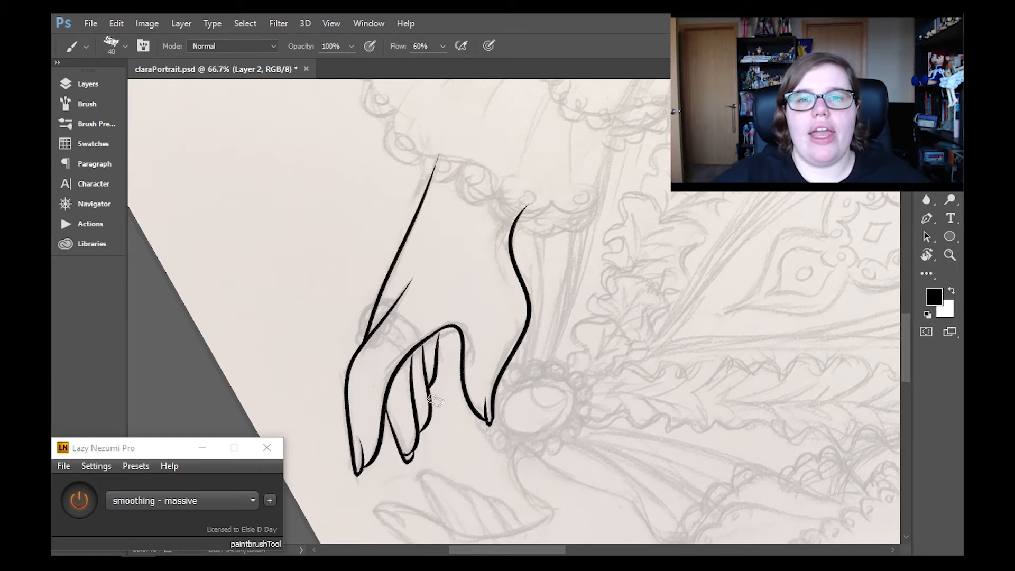
- Erase the wavy inner wrist line and re-ink it as a smoother curve from the sleeve hem to the thumb
key("e")
left_click_drag(503, 365, 523, 212)
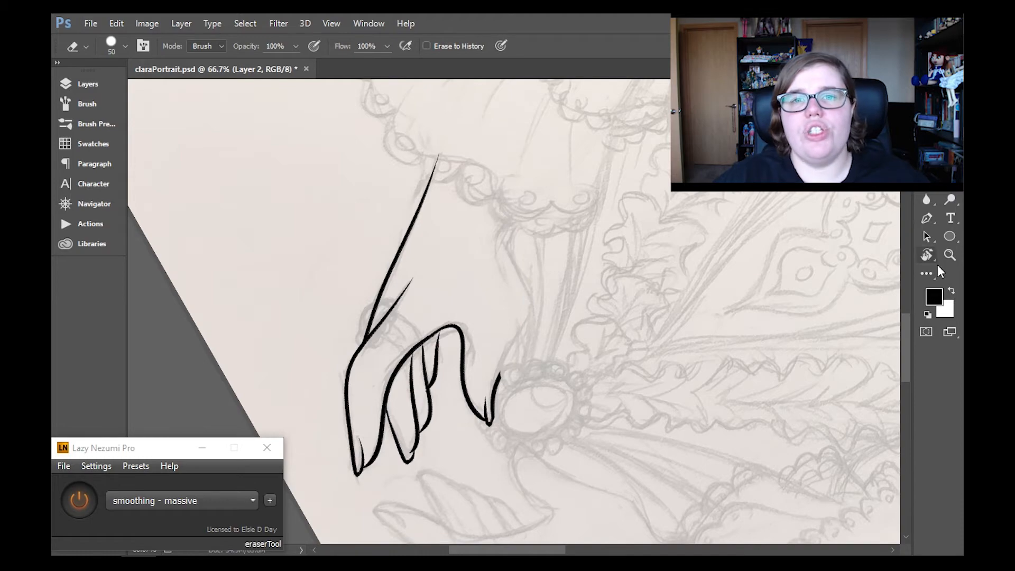
left_click(928, 256)
left_click(237, 46)
left_click_drag(659, 317, 598, 429)
key("b")
left_click_drag(507, 216, 519, 382)
key("ctrl+z")
left_click_drag(507, 218, 503, 389)
key("ctrl+z")
key("z")
key("r")
left_click(236, 46)
key("z")
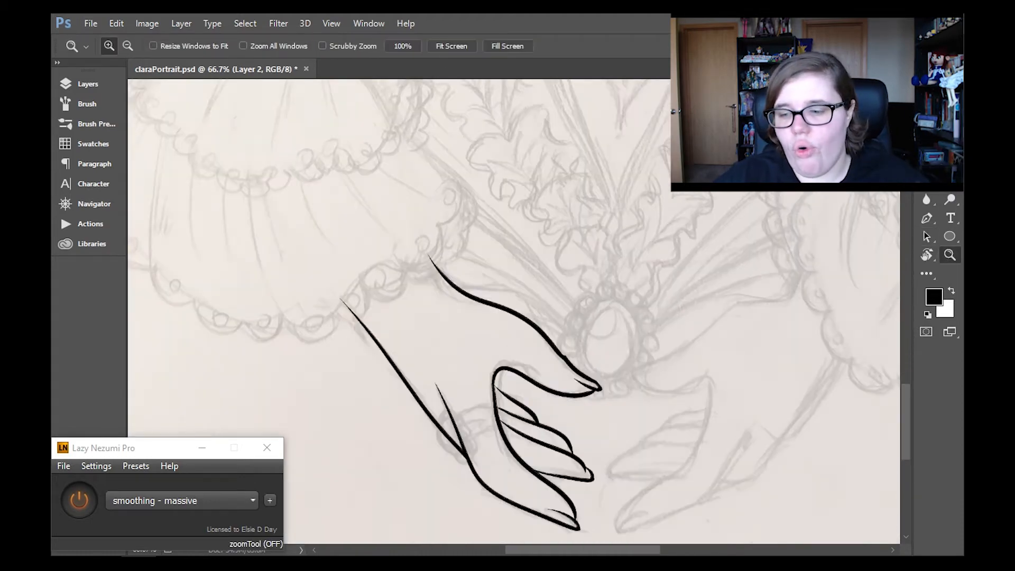
- Delete the layer with the inked hand and add a new empty layer over the pencil sketch
left_click(452, 46)
left_click(88, 84)
left_click(88, 84)
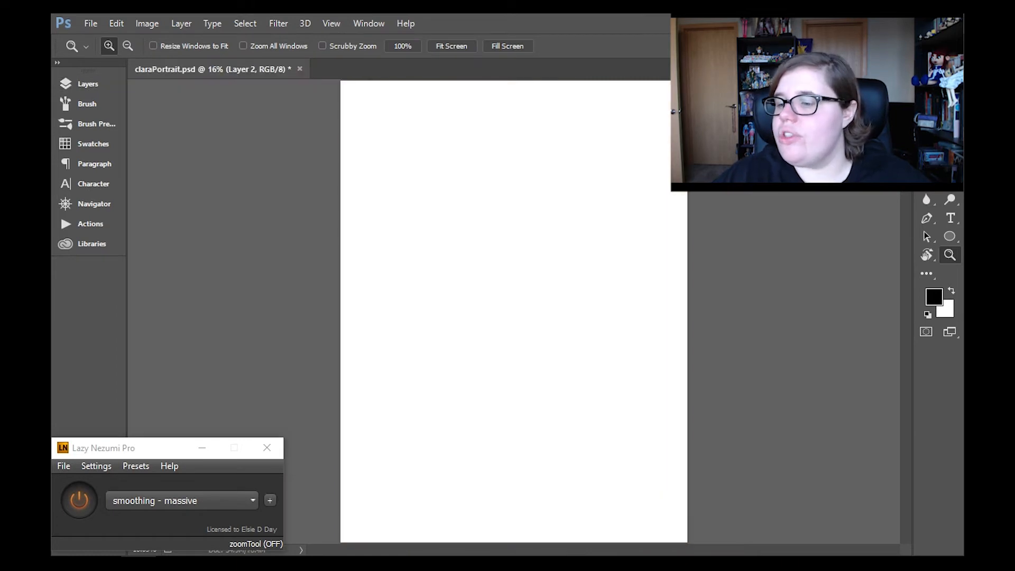
left_click(88, 84)
left_click_drag(163, 166, 358, 431)
left_click(339, 431)
left_click(87, 84)
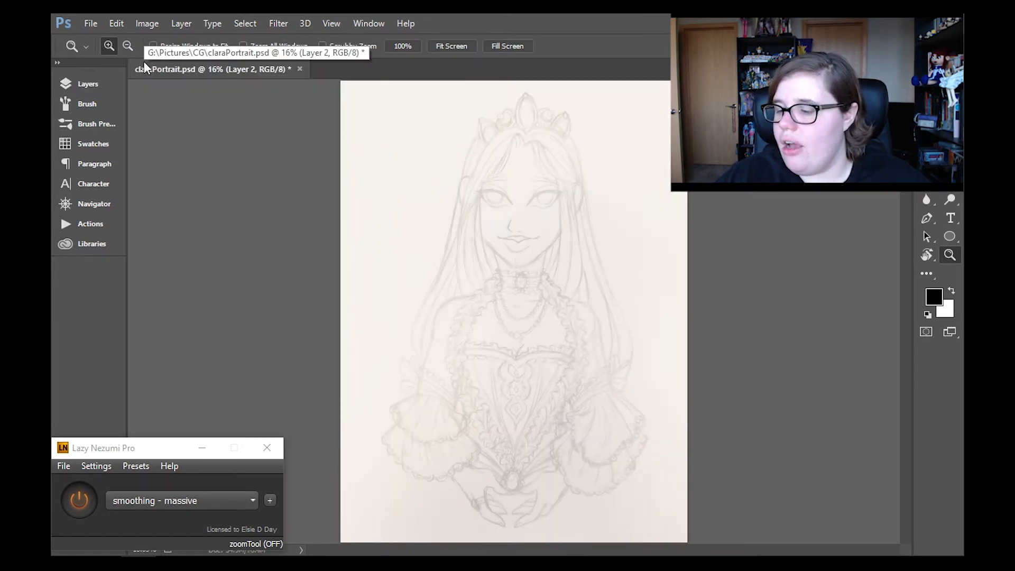
- Ink the outline of the opposite hand from the sleeve hem around the thumb and index finger
left_click(544, 502)
triple_click(544, 502)
left_click(927, 255)
left_click_drag(688, 423, 719, 282)
scroll(688, 317, "down", 3)
left_click(950, 256)
left_click(699, 307)
key("b")
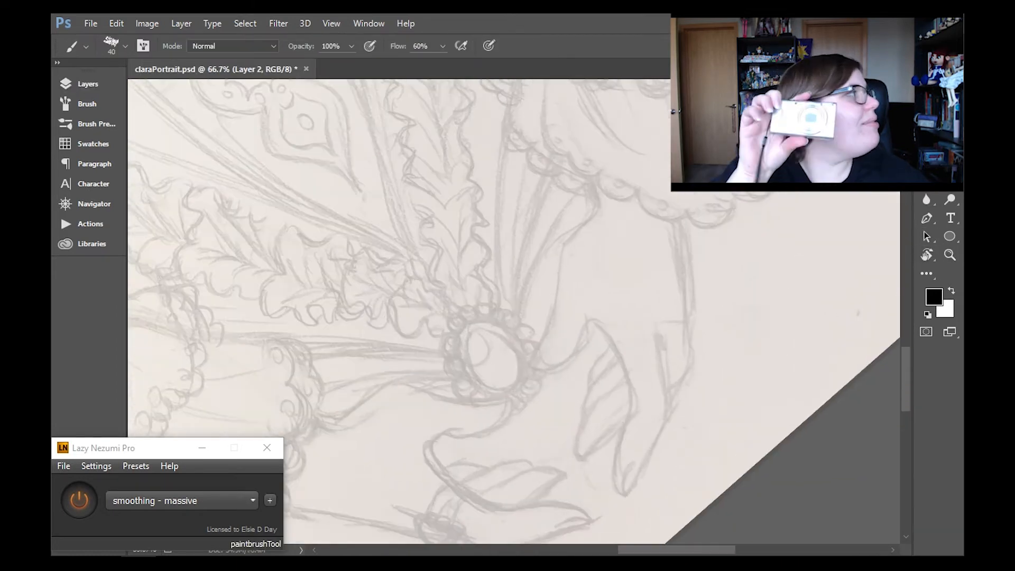
left_click_drag(548, 326, 539, 365)
key("ctrl+z")
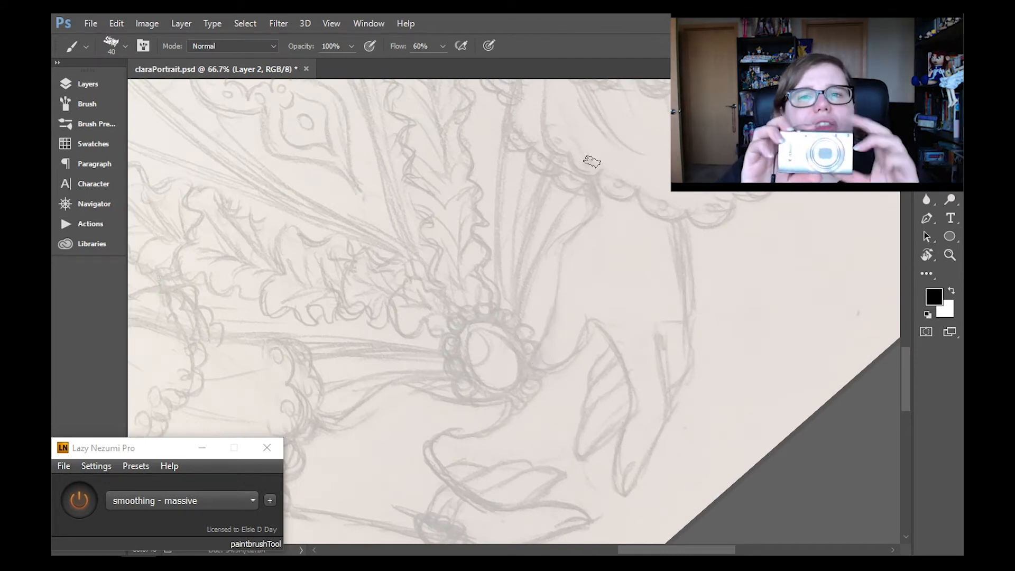
mouse_move(575, 242)
left_mouse_down()
mouse_move(534, 364)
mouse_move(593, 327)
mouse_move(614, 483)
left_mouse_up()
mouse_move(661, 341)
left_mouse_down()
mouse_move(671, 386)
mouse_move(624, 497)
left_mouse_up()
key("ctrl+z")
key("ctrl+z")
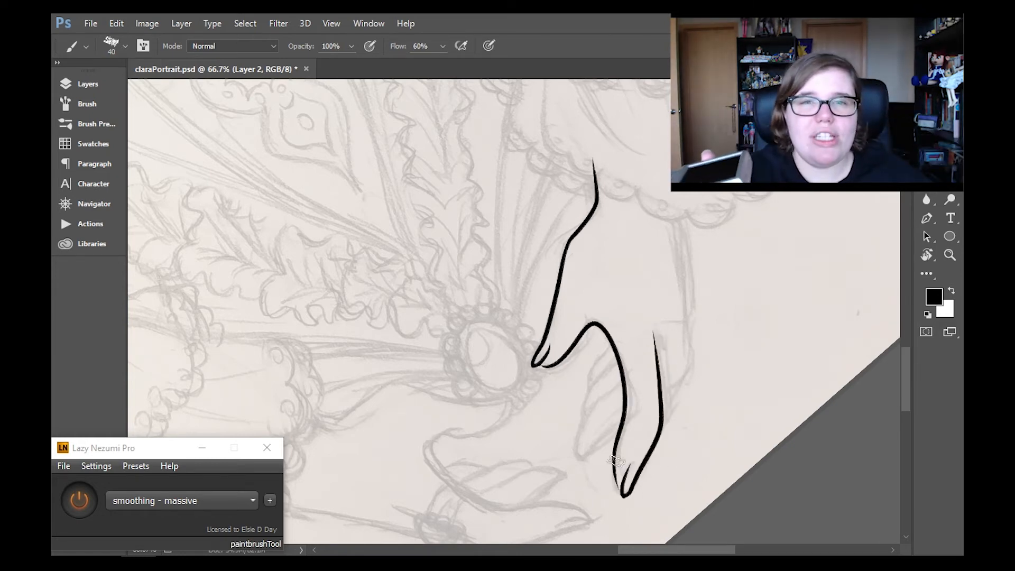
- Ink the hand's outer wrist edge and the remaining fingers in the gap between thumb and index finger
left_click_drag(691, 207, 662, 401)
key("ctrl+z")
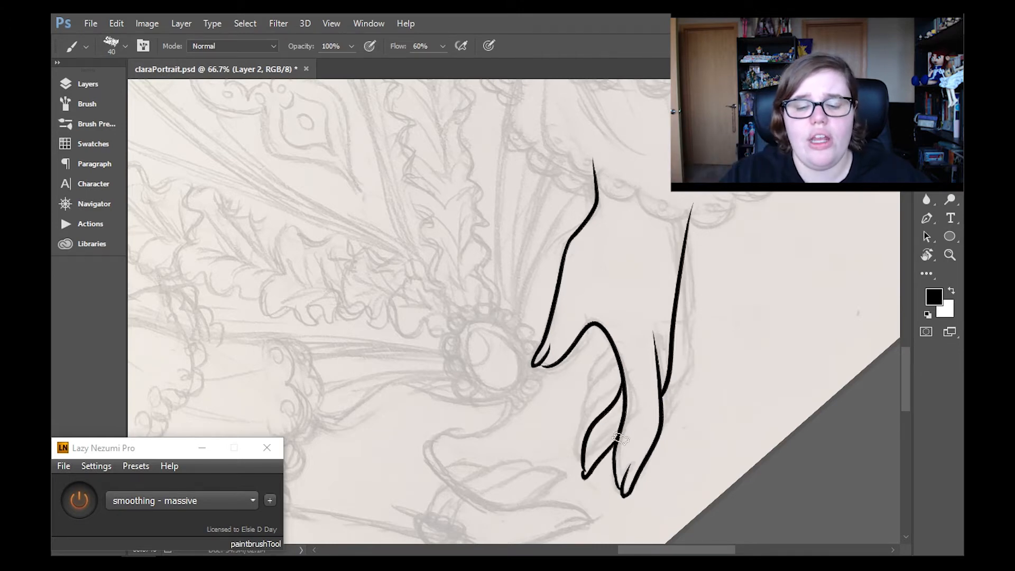
left_click_drag(613, 339, 589, 395)
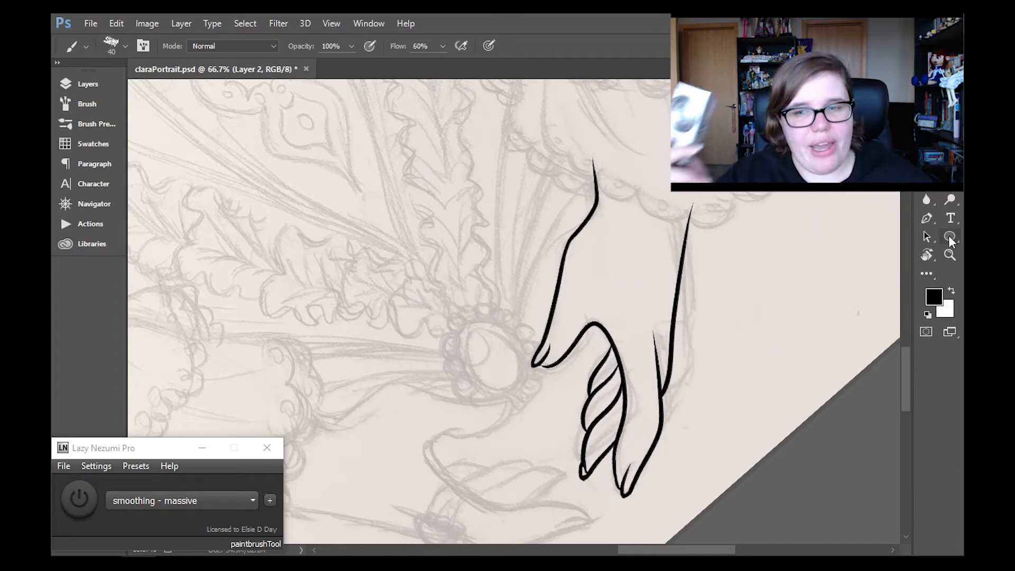
- Erase the bent upper part of the inner wrist line and re-ink it as a straighter line running into the sleeve
left_click(926, 199)
key("e")
key("b")
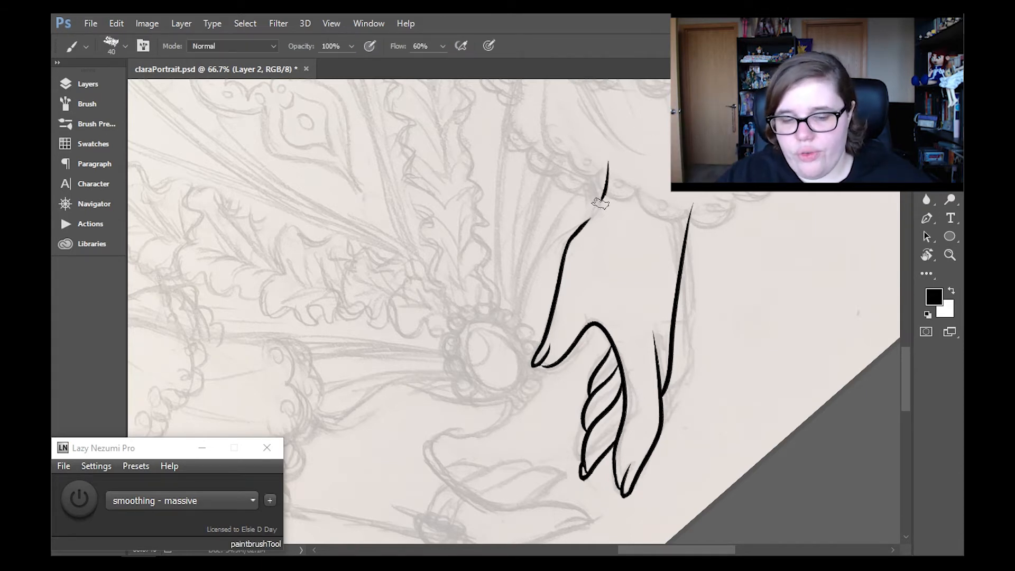
key("ctrl+z")
left_click(80, 500)
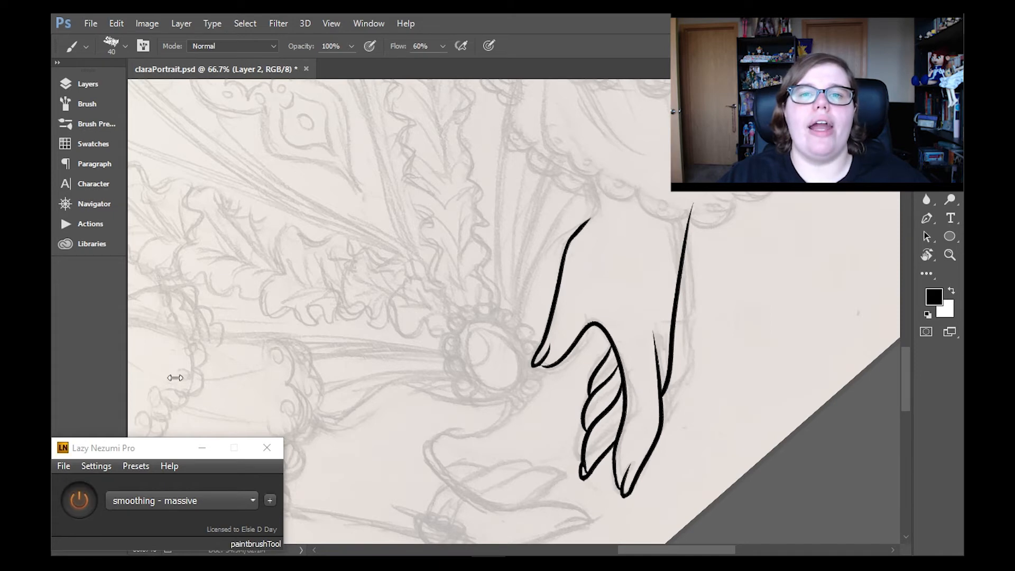
key("ctrl+z")
left_click_drag(576, 236, 641, 160)
key("ctrl+z")
key("e")
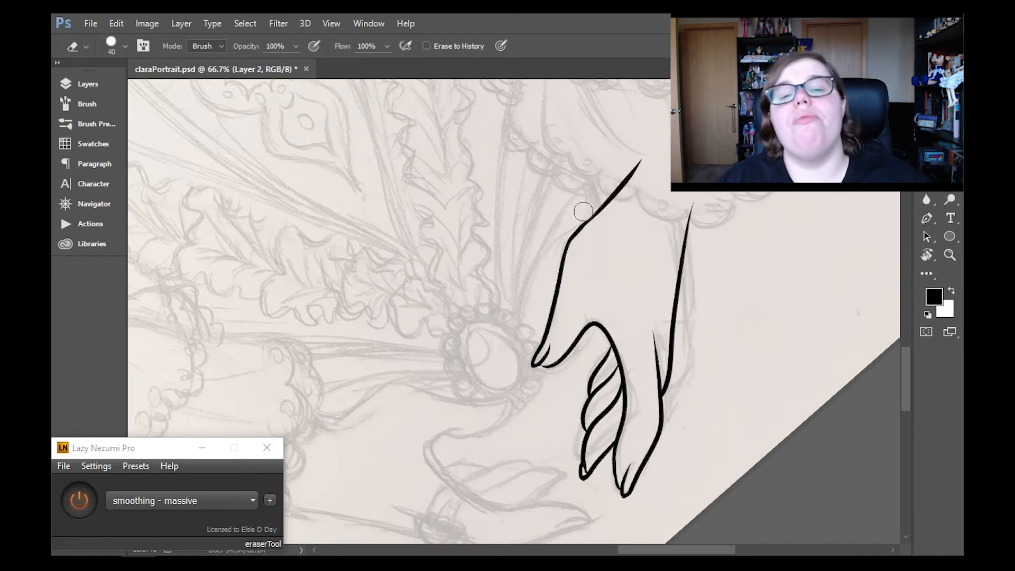
left_click_drag(582, 211, 567, 231)
- Reset the view rotation and show the Layer 1 line art again
key("b")
key("z")
left_click(651, 145, "alt")
key("r")
left_click(246, 46)
key("z")
left_click(512, 490)
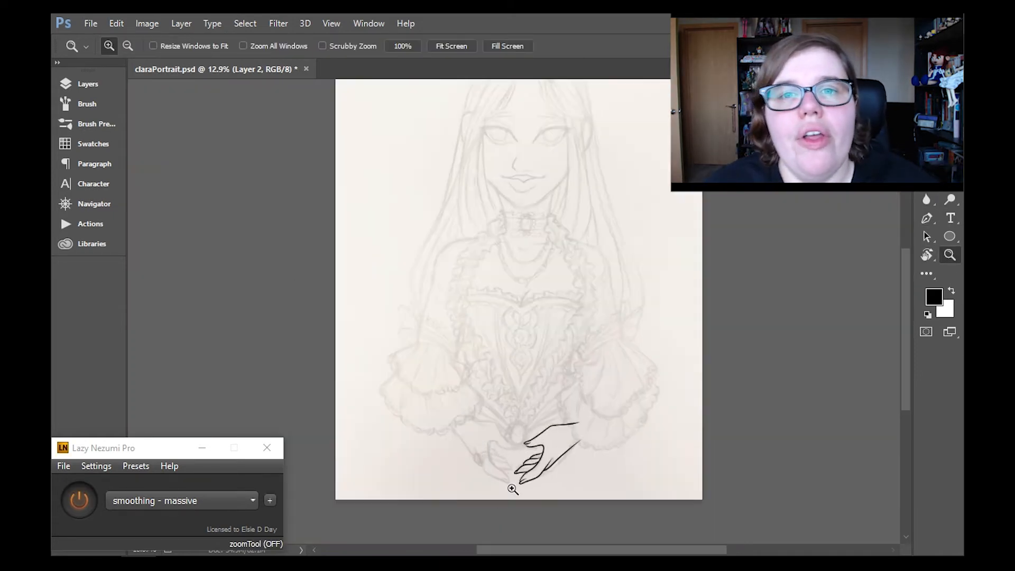
left_click(512, 490)
left_click(87, 84)
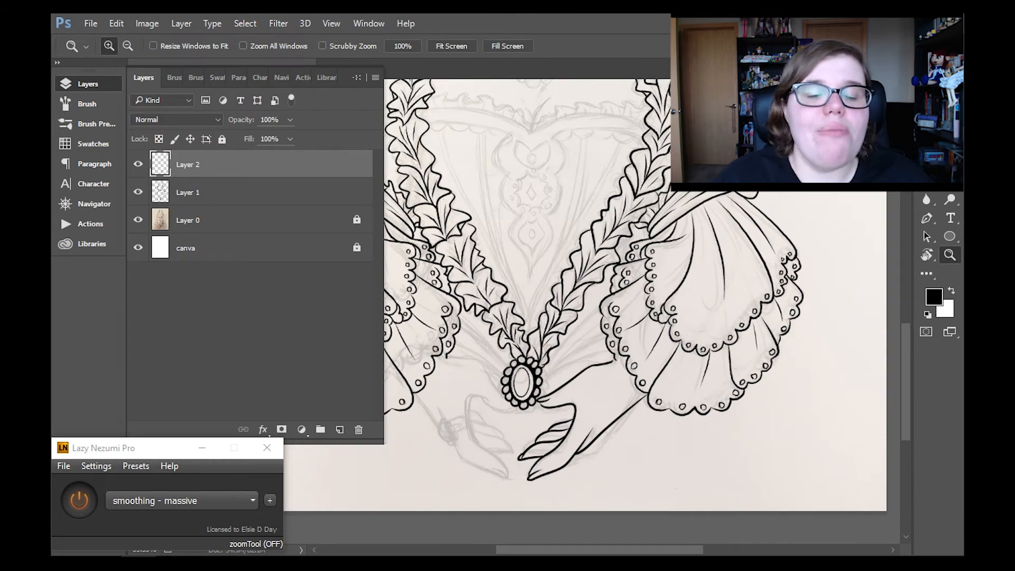
key("F7")
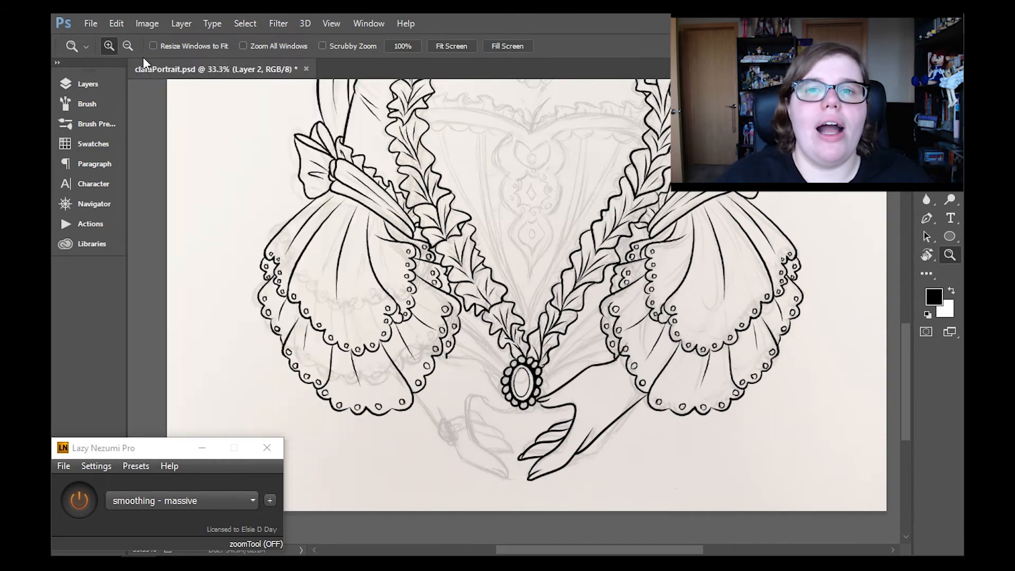
- Erase and re-ink the section of the inner wrist line just outside the sleeve hem
left_click(619, 351)
key("e")
left_click_drag(624, 334, 585, 358)
key("b")
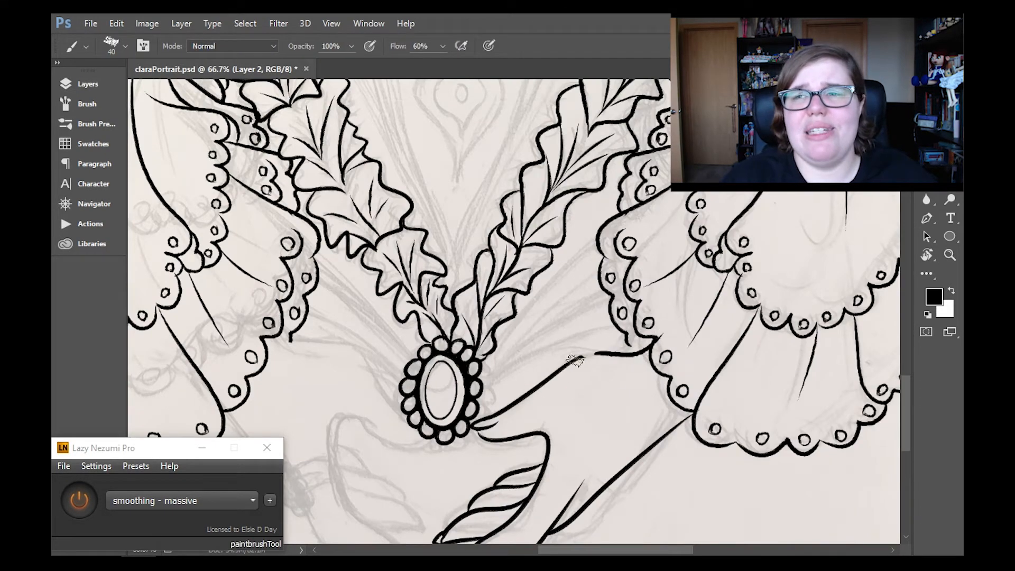
left_click_drag(575, 360, 598, 354)
- Enlarge and reposition the inked hand with Free Transform so its wrist extends into the sleeve
key("z")
left_click(452, 46)
left_click(518, 316)
left_click_drag(906, 287, 906, 313)
key("ctrl+t")
left_click_drag(576, 459, 586, 469)
mouse_move(562, 432)
left_mouse_down()
mouse_move(552, 425)
mouse_move(601, 405)
left_mouse_up()
left_click_drag(563, 418, 573, 411)
left_click(951, 256)
- Erase the wrist lines that overlap the inside of the sleeve's scalloped hem
left_click(560, 418)
left_click(559, 418)
left_click(560, 418)
key("e")
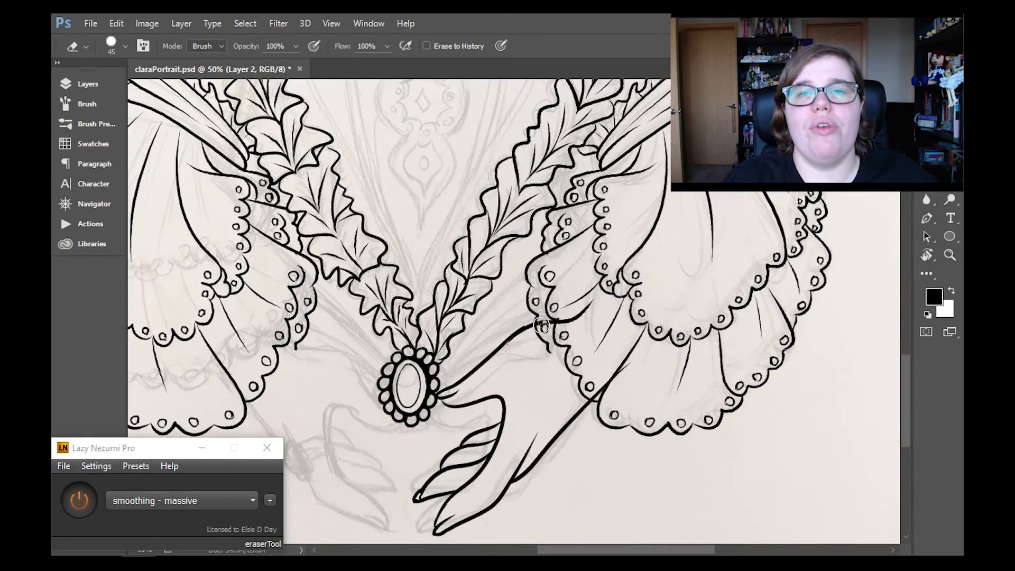
left_click(600, 390)
left_click_drag(684, 276, 705, 324)
key("z")
left_click(460, 48)
- Hide the Layer 0 pencil sketch to check the line art of the whole portrait
left_click(87, 84)
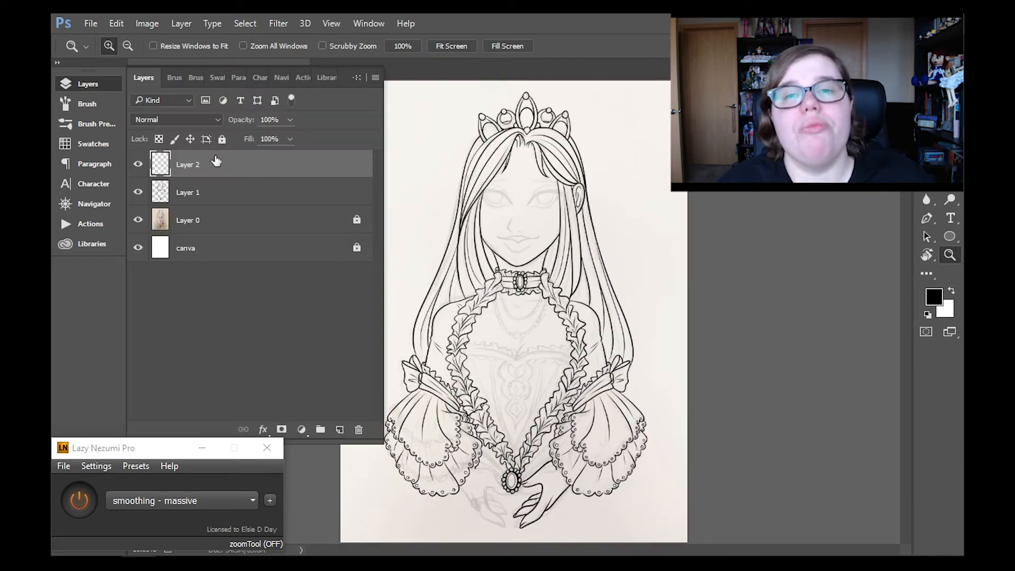
left_click(138, 220)
left_click(88, 84)
left_click(106, 84)
- Replace Layer 2 and its inked hand with a new empty layer, and show the pencil sketch again
left_click(357, 424)
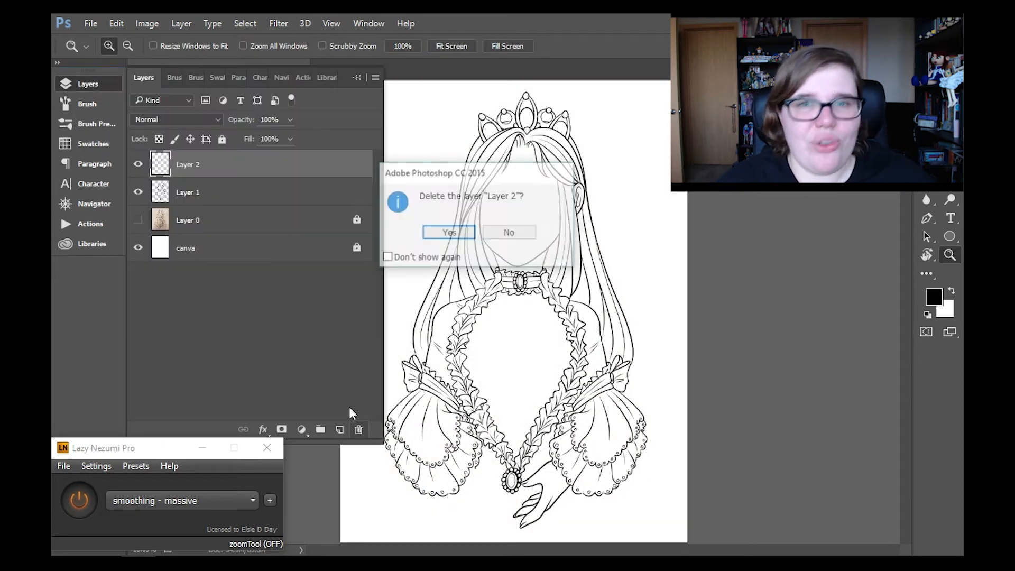
left_click(461, 293)
left_click(138, 191)
left_click(112, 84)
- Rotate the canvas and re-ink the hand from the sleeve hem to the brooch, continuing along the upper hand contour over the sketch
key("r")
left_click_drag(579, 434, 632, 386)
key("z")
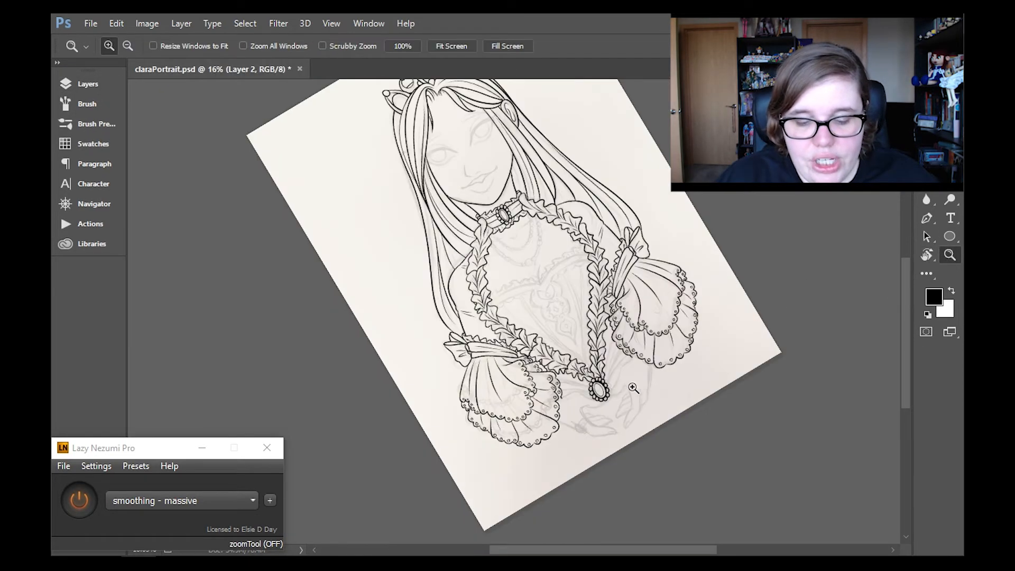
double_click(633, 385)
left_click(633, 385)
left_click(632, 385)
key("b")
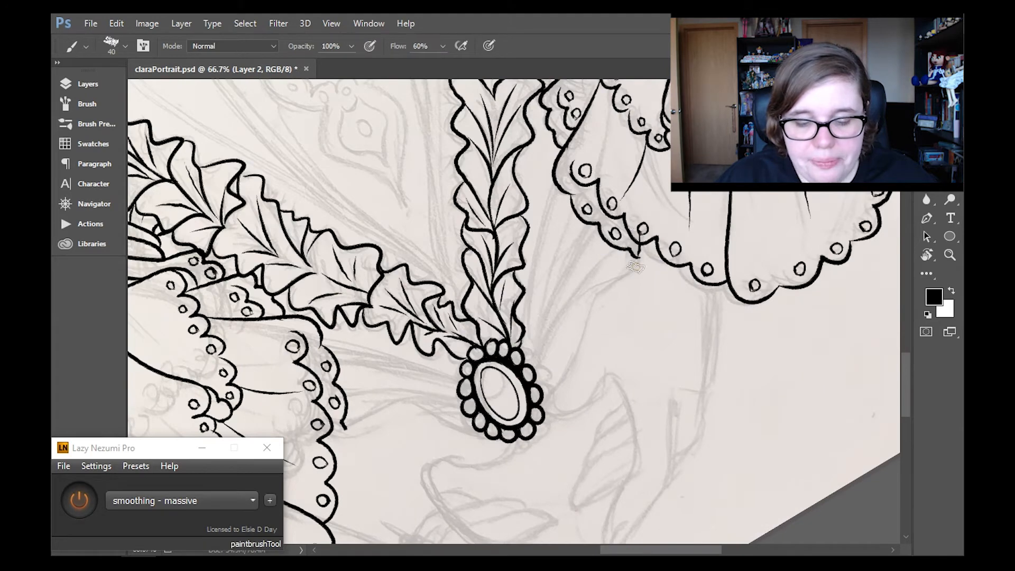
left_click_drag(636, 267, 548, 402)
scroll(680, 301, "down", 3)
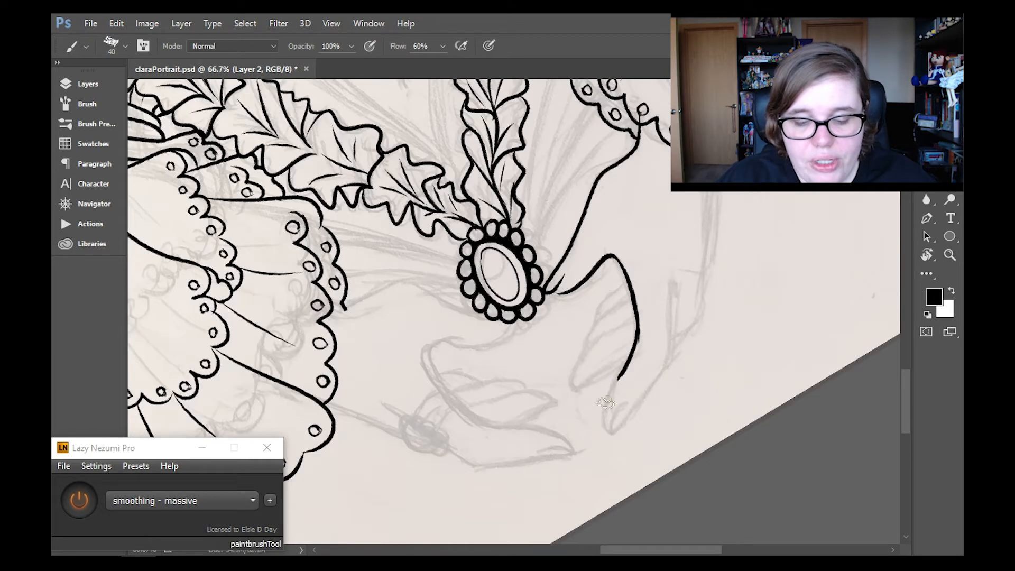
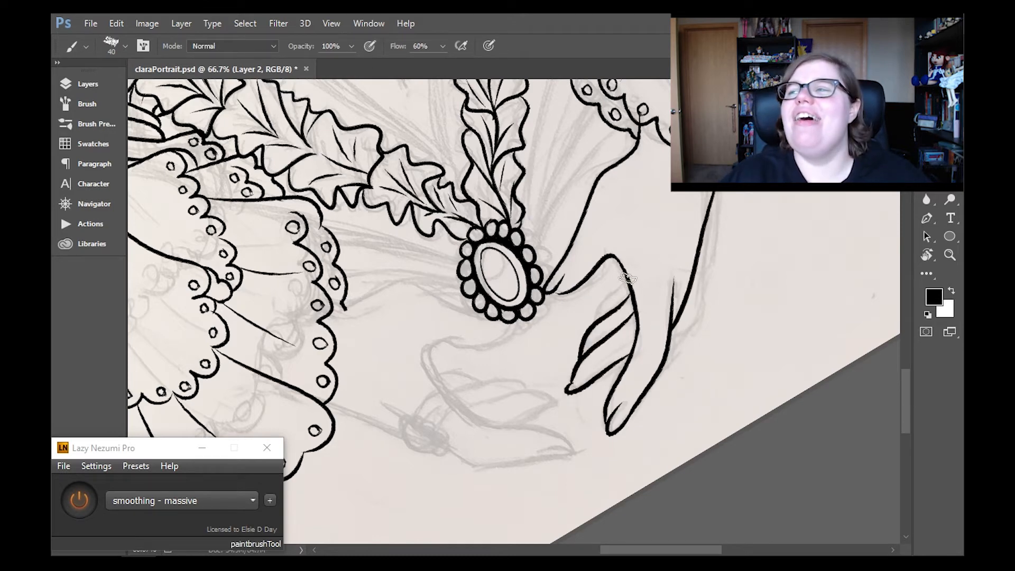
- Ink the remaining finger line and the short thumb crease beside the brooch on Layer 2
key("e")
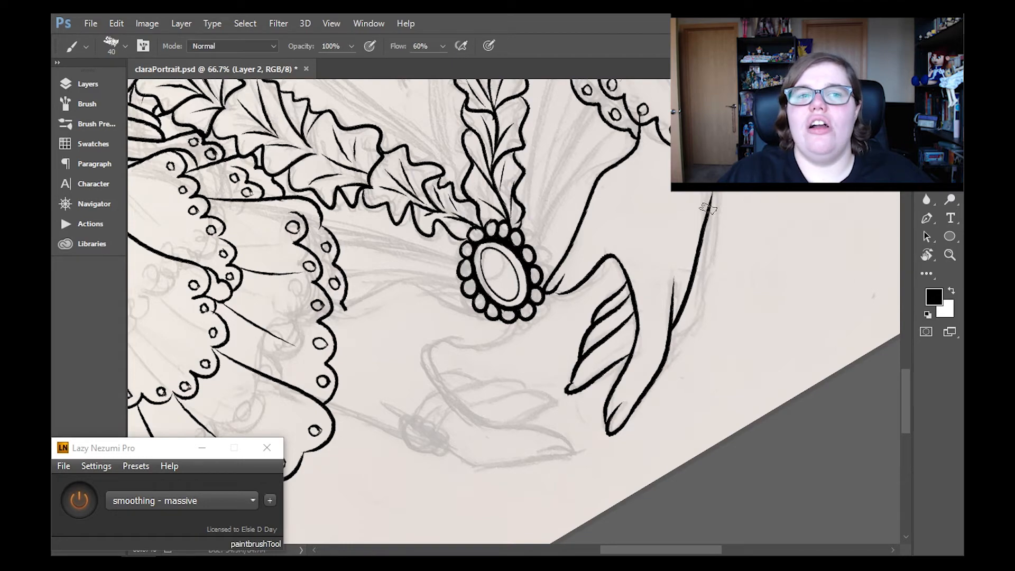
key("y")
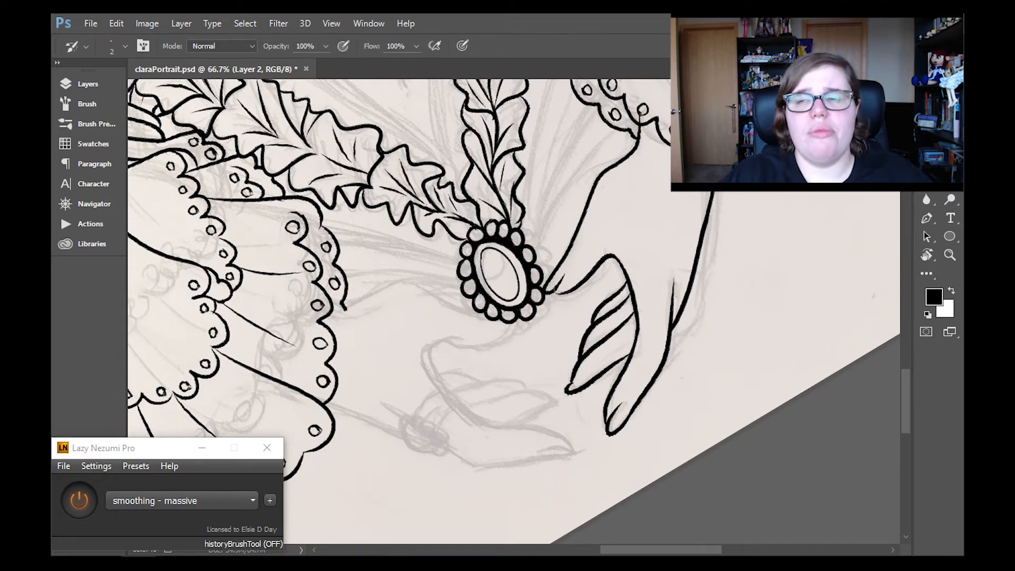
key("b")
left_click_drag(547, 291, 560, 293)
- Reset the canvas rotation and erase the wrist line ends that overlap the sleeve's scalloped hem
left_click(927, 255)
left_click(250, 46)
left_click(950, 255)
key("e")
left_click_drag(719, 213, 732, 206)
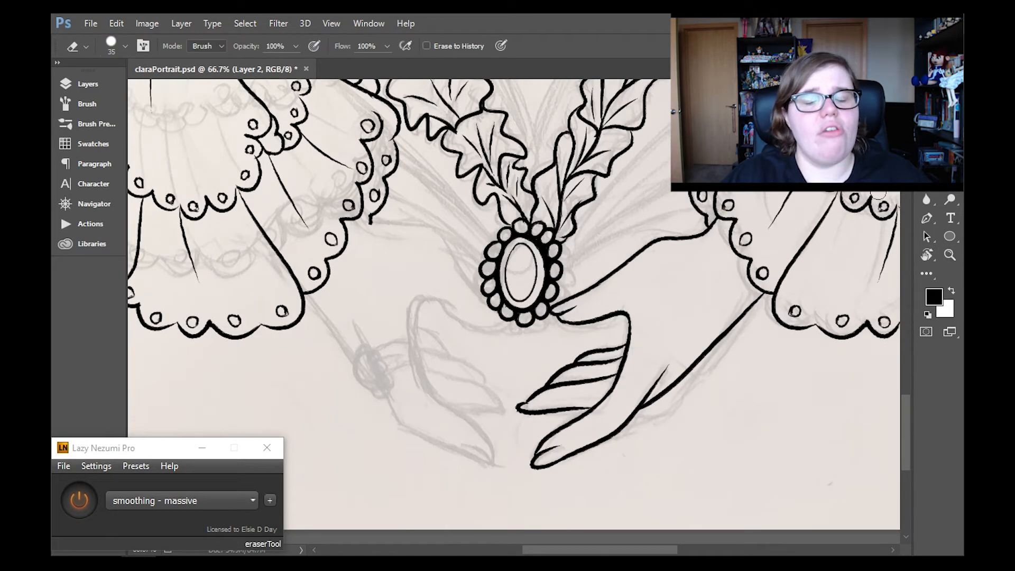
- Hide the Layer 0 pencil sketch and resize the Layer 2 hand with Free Transform to suit the portrait
left_click(949, 255)
left_click(452, 46)
left_click(88, 84)
left_click(138, 220)
left_click(88, 84)
key("ctrl+t")
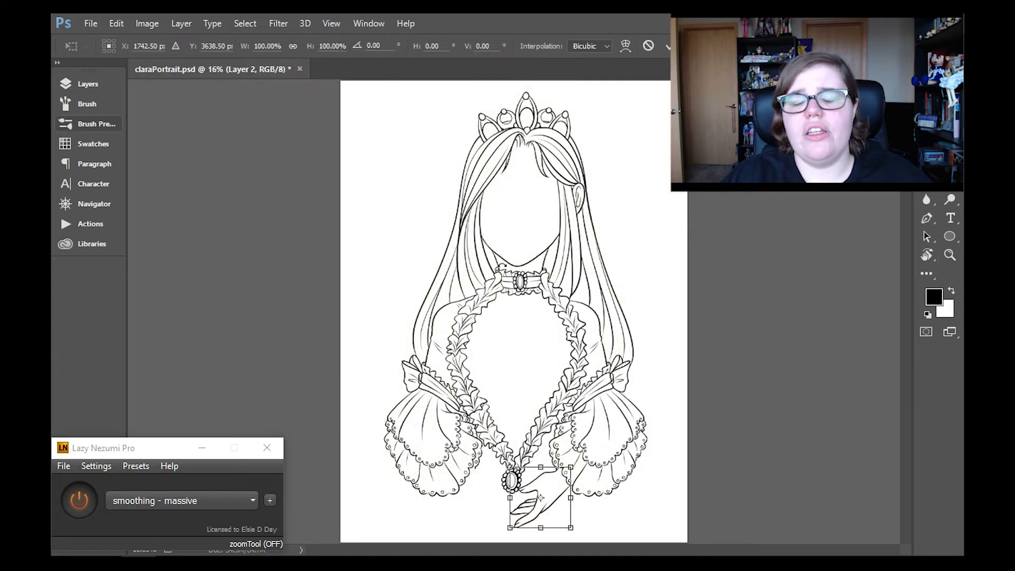
left_click_drag(571, 528, 558, 510)
left_click(950, 255)
left_click(454, 233)
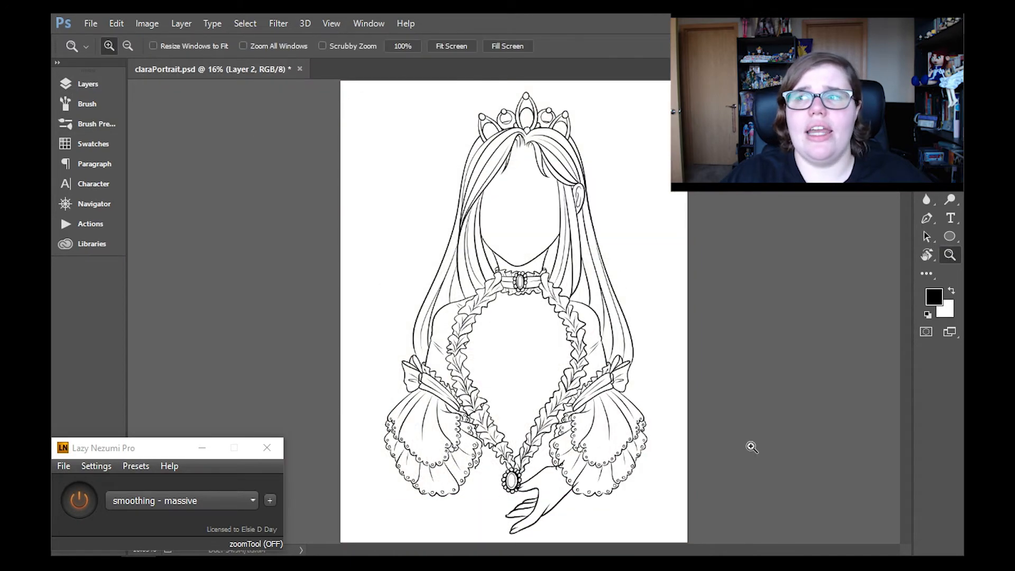
- Erase the Layer 1 brooch and sleeve lines that overlap the resized hand
left_click(514, 501)
key("e")
key("F7")
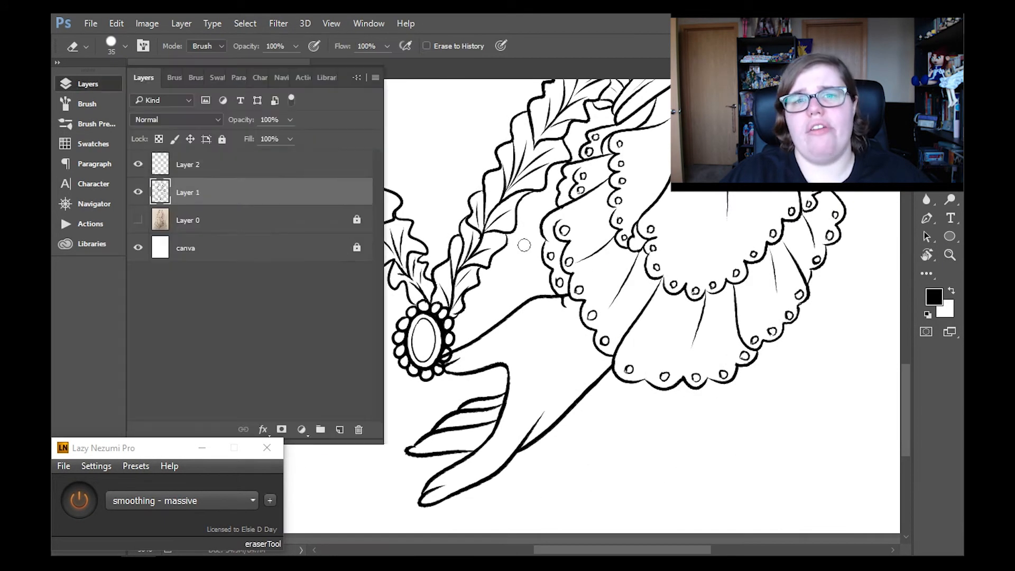
key("z")
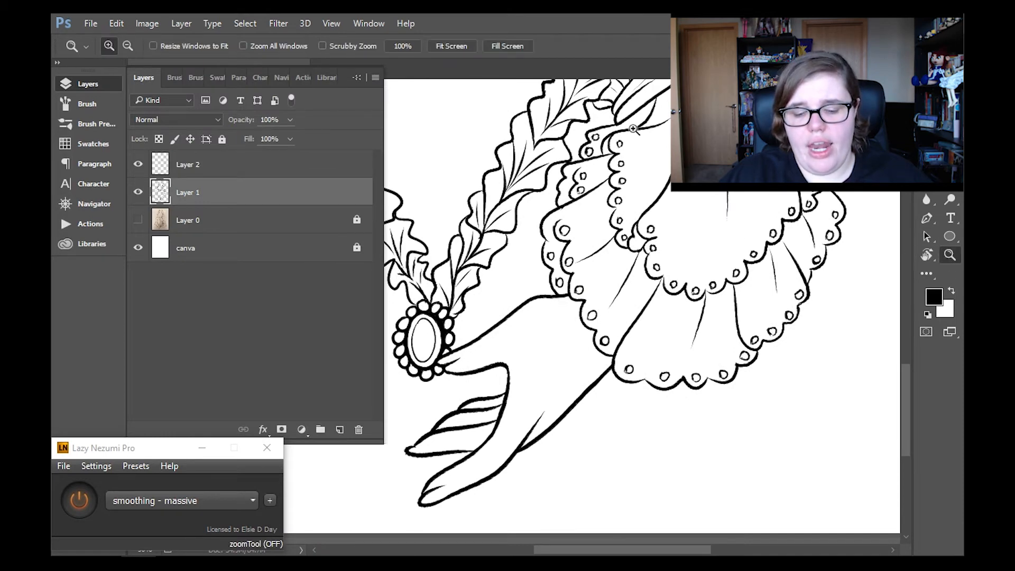
- Show the pencil sketch again and duplicate Layer 2 with the inked hand
key("ctrl+0")
left_click(312, 169)
left_click(119, 82)
left_click(181, 24)
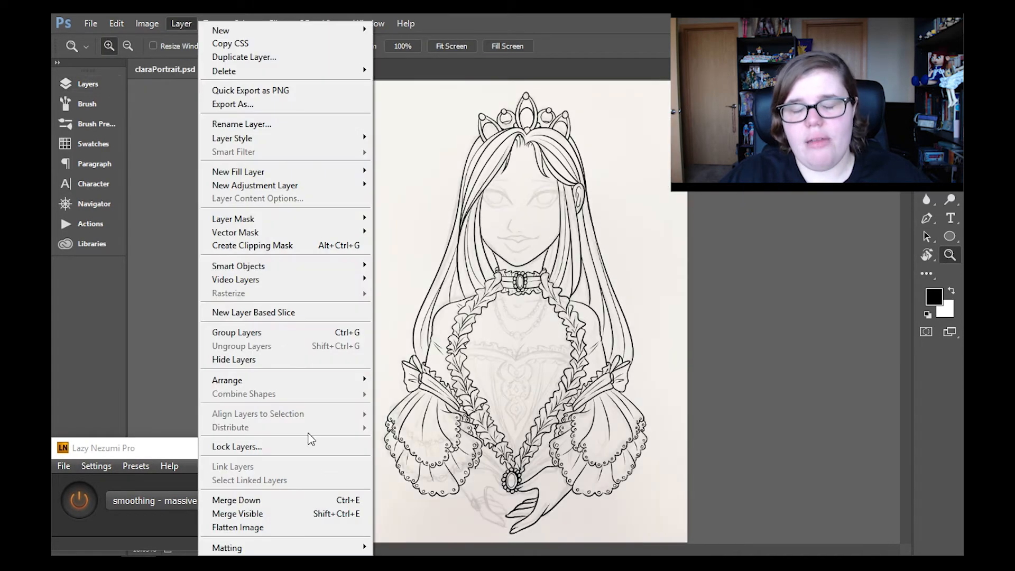
left_click(312, 58)
key("Return")
- Flip the duplicated hand horizontally and place it under the opposite sleeve so its fingertips meet the first hand's
left_click(516, 471)
left_click(517, 471)
left_click(516, 471)
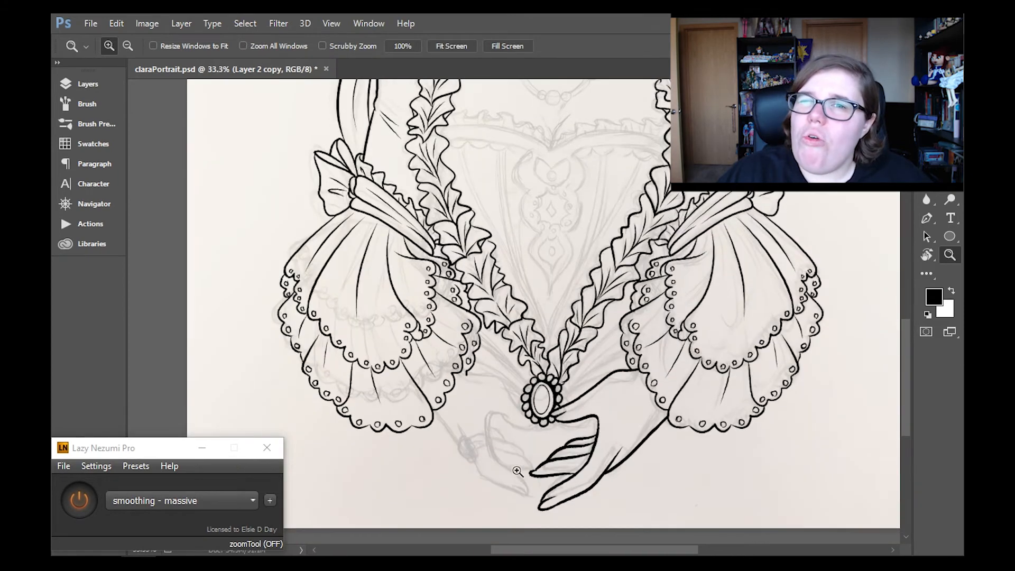
key("ctrl+t")
left_click(116, 23)
mouse_move(251, 300)
left_click(365, 457)
left_click_drag(609, 450, 485, 449)
key("Return")
left_click(501, 375)
key("v")
left_click_drag(490, 382, 496, 382)
- Turn off stroke smoothing and erase the lines where the mirrored hand overlaps the sleeve and the other hand's fingers
left_click(950, 255)
key("e")
left_click_drag(409, 329, 435, 332)
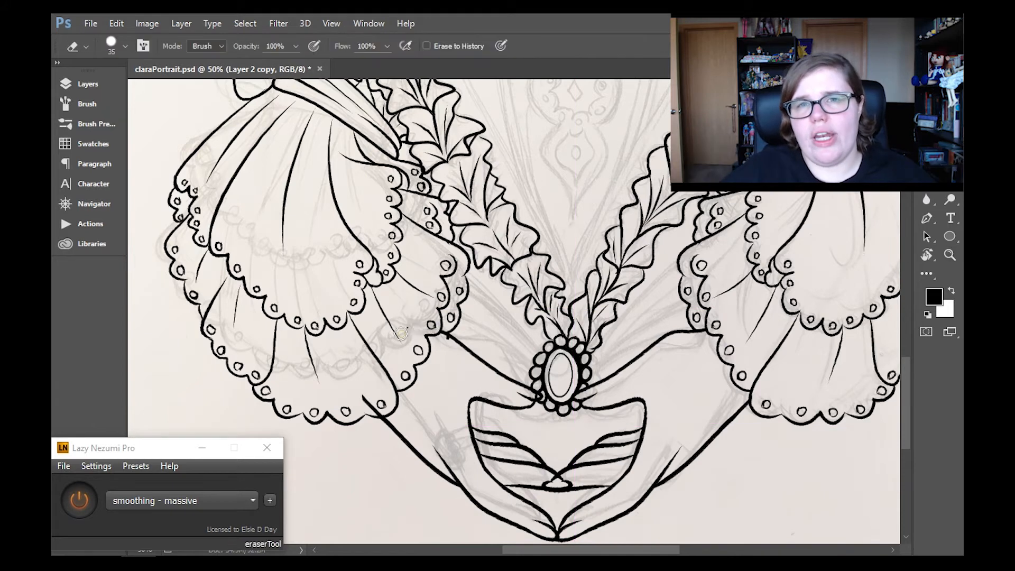
left_click(79, 500)
left_click_drag(363, 398, 387, 416)
left_click(88, 84)
left_click(257, 198)
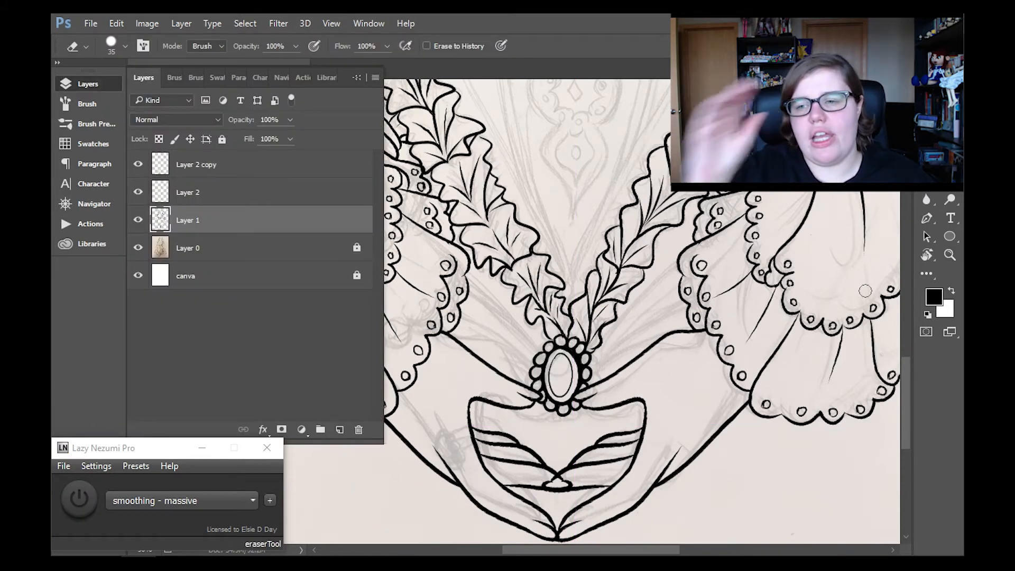
scroll(353, 314, "down", 3)
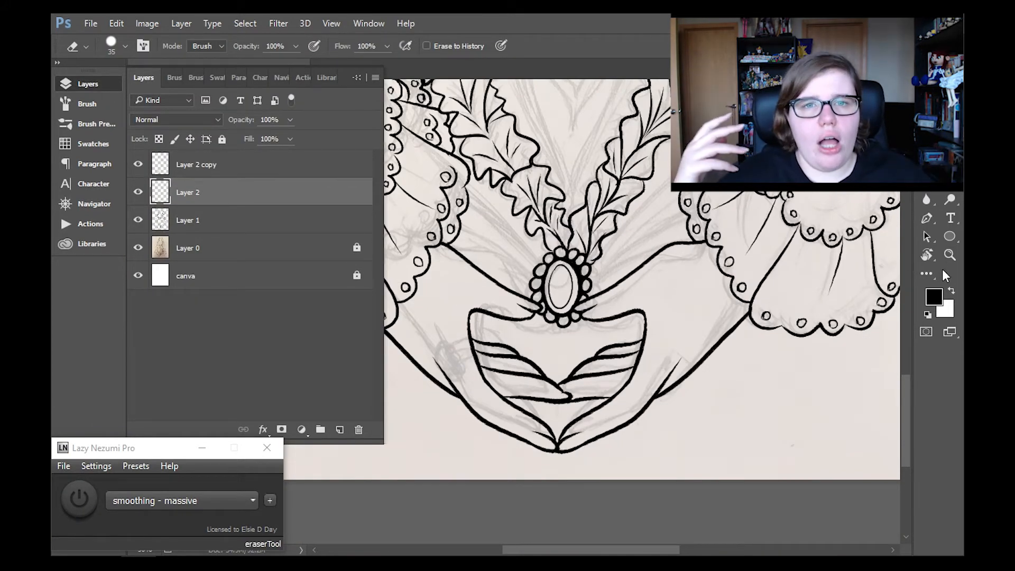
- Hide the Layer 0 pencil sketch while trying a merge of the hand layers into Layer 1, and undo the merge
key("z")
key("ctrl+0")
left_click(254, 164)
left_click(181, 23)
left_click(235, 501)
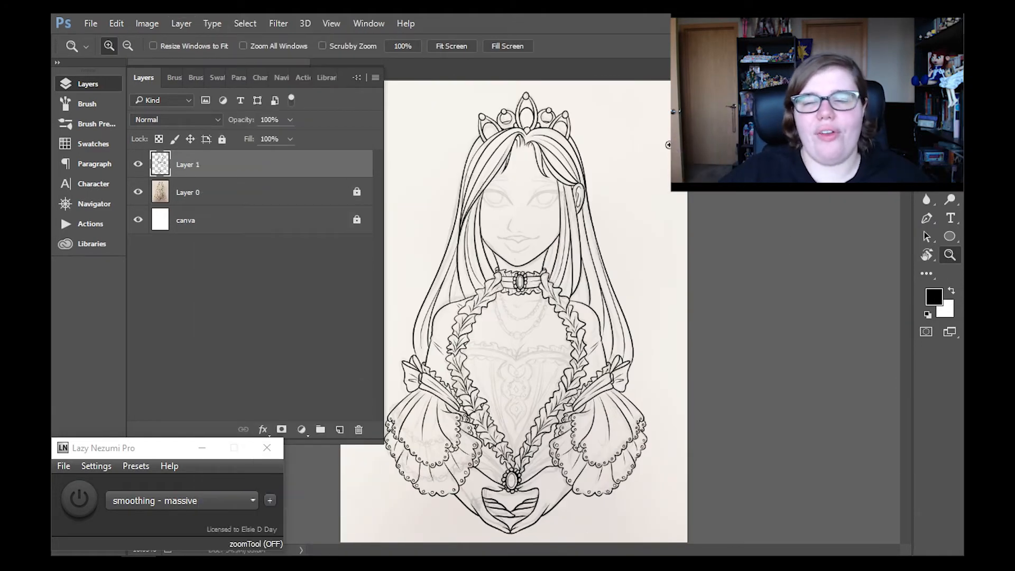
left_click(138, 192)
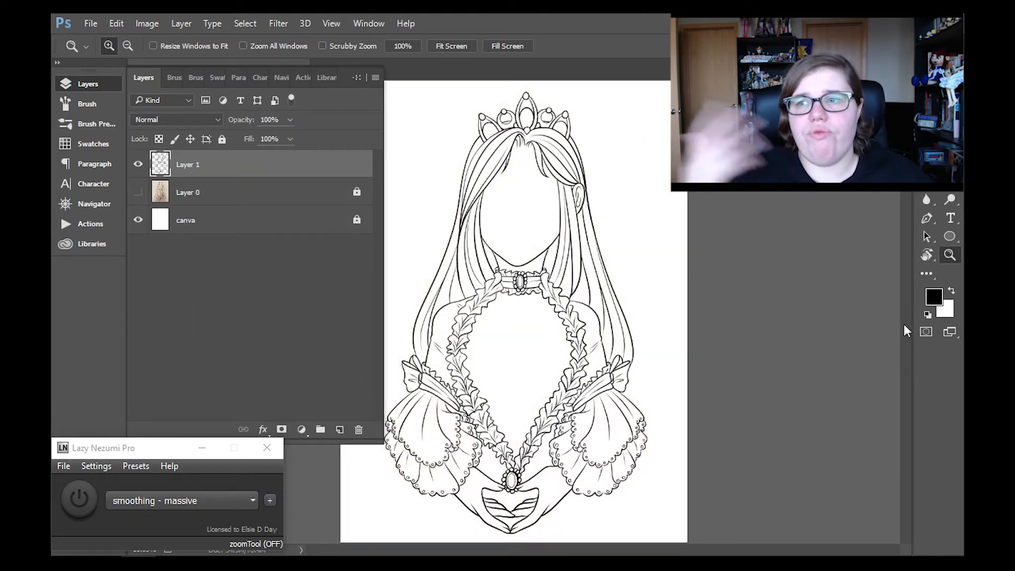
key("ctrl+z")
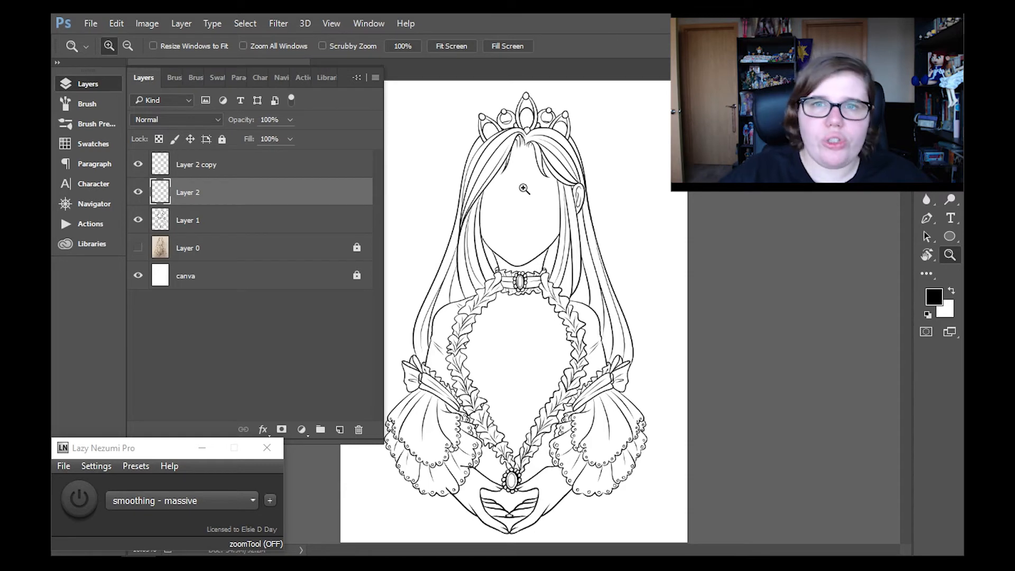
- Move the mirrored hand on Layer 2 copy closer to the other hand so their fingertips cross
left_click(460, 443)
left_click(461, 442)
key("v")
left_click(216, 170)
left_click_drag(502, 438, 513, 410)
key("z")
key("v")
key("z")
left_click(211, 193)
- Erase the overlapping finger lines on Layer 2 and Layer 2 copy where the two hands cross
left_click(519, 443)
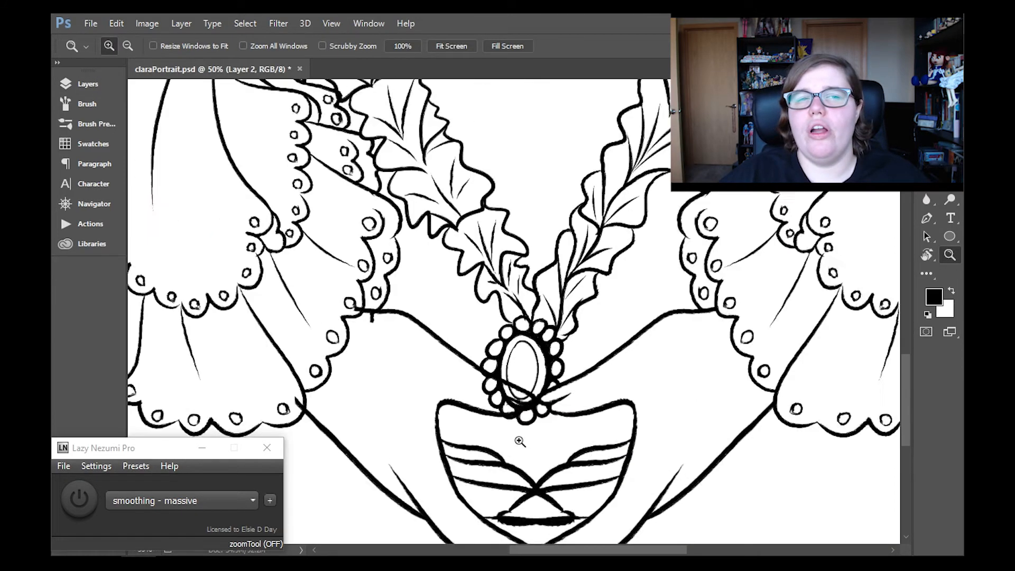
left_click(519, 442)
key("e")
key("F7")
key("alt+bracketright")
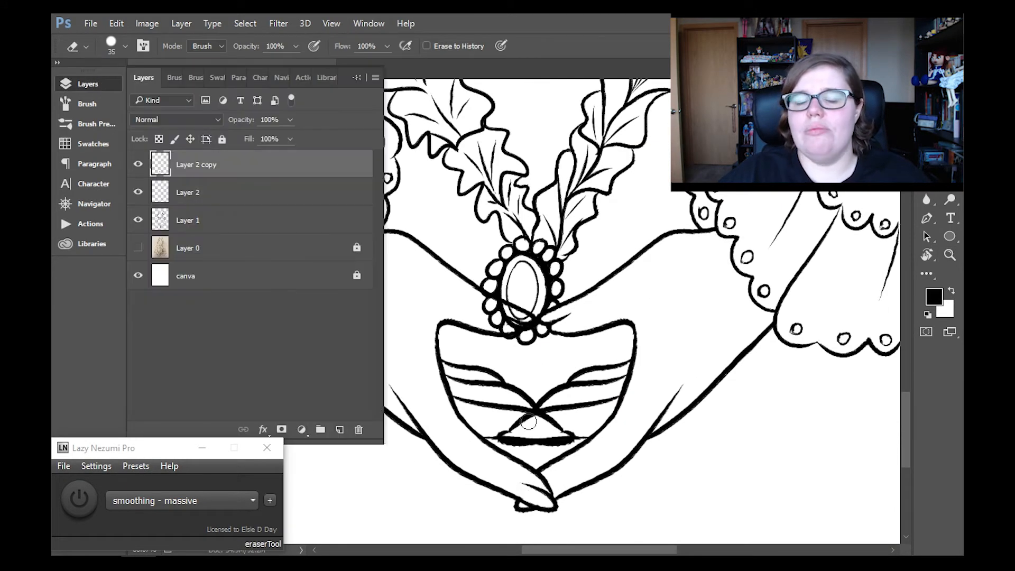
key("alt+bracketleft")
key("alt+bracketleft")
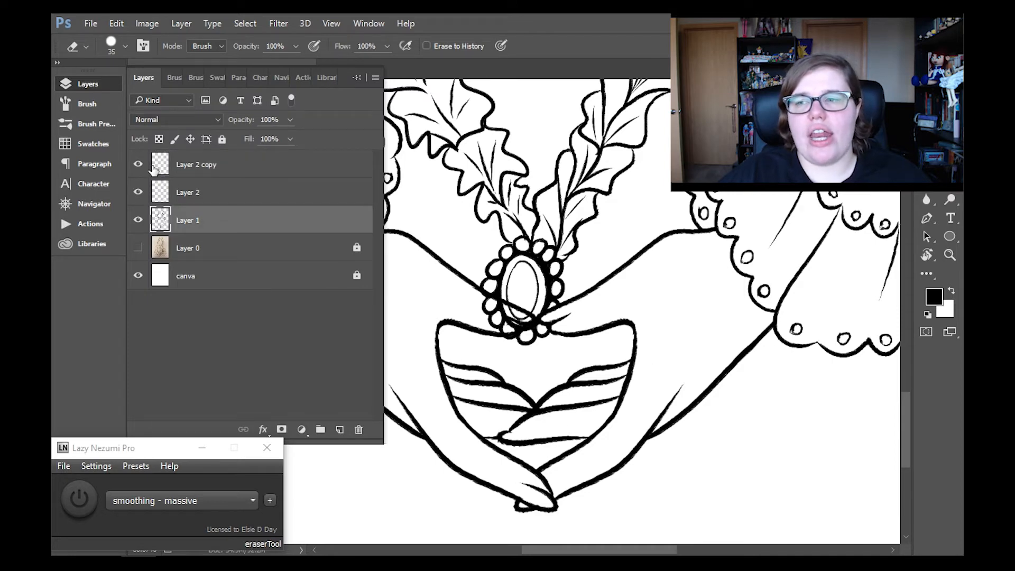
- Lasso the brooch on Layer 1 and move it so it is centred above the meeting thumbs
left_click_drag(153, 167, 140, 193)
key("l")
left_click_drag(558, 255, 557, 252)
left_click_drag(138, 192, 138, 164)
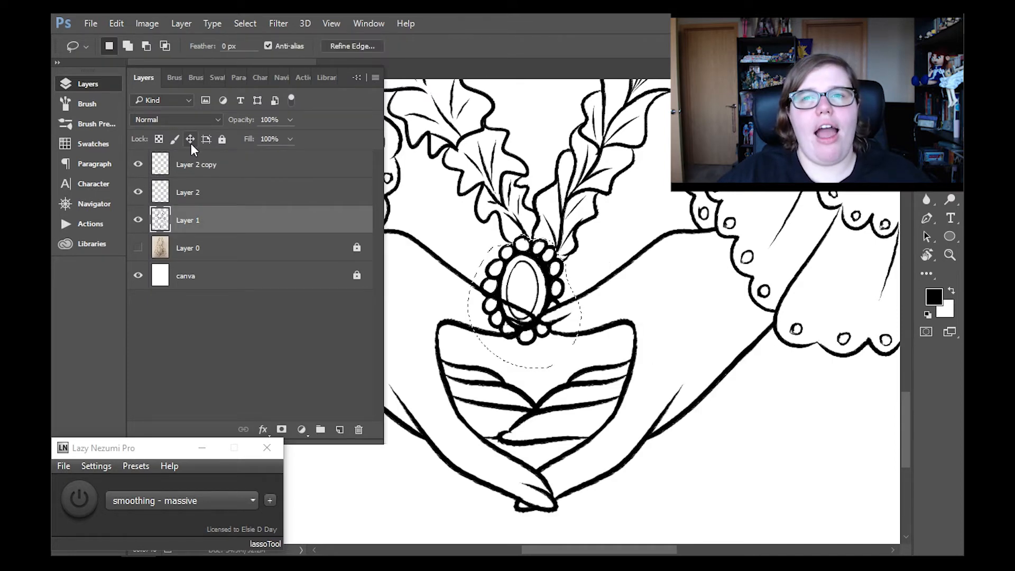
key("ctrl+t")
left_click_drag(683, 325, 683, 315)
left_click_drag(550, 288, 558, 288)
key("ctrl+d")
- Erase the brooch lines covered by the thumbs and clean up where its upper beads meet the leaf trim
mouse_move(553, 291)
left_mouse_down()
mouse_move(562, 323)
mouse_move(520, 323)
left_mouse_up()
key("e")
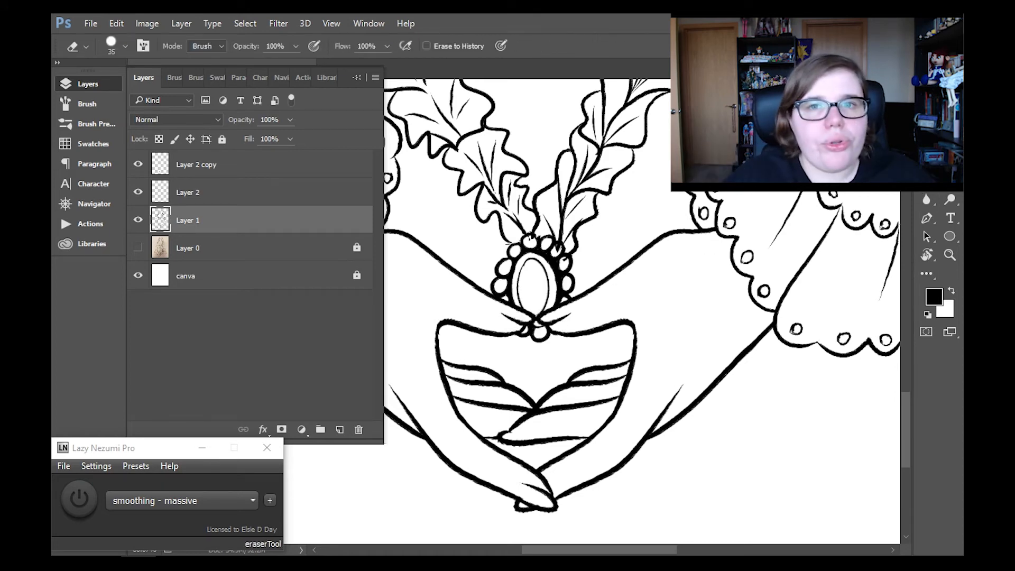
key("b")
key("e")
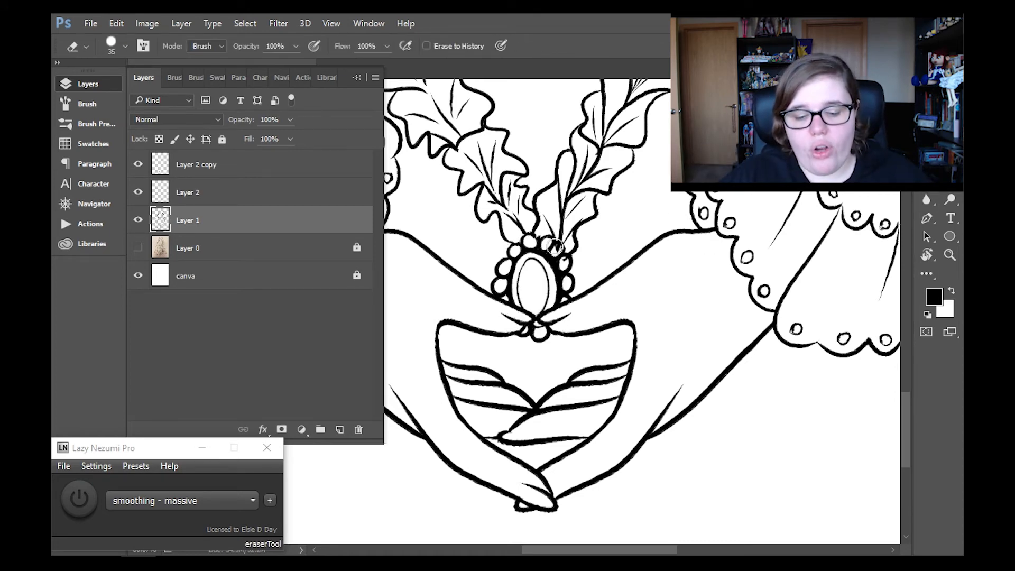
key("b")
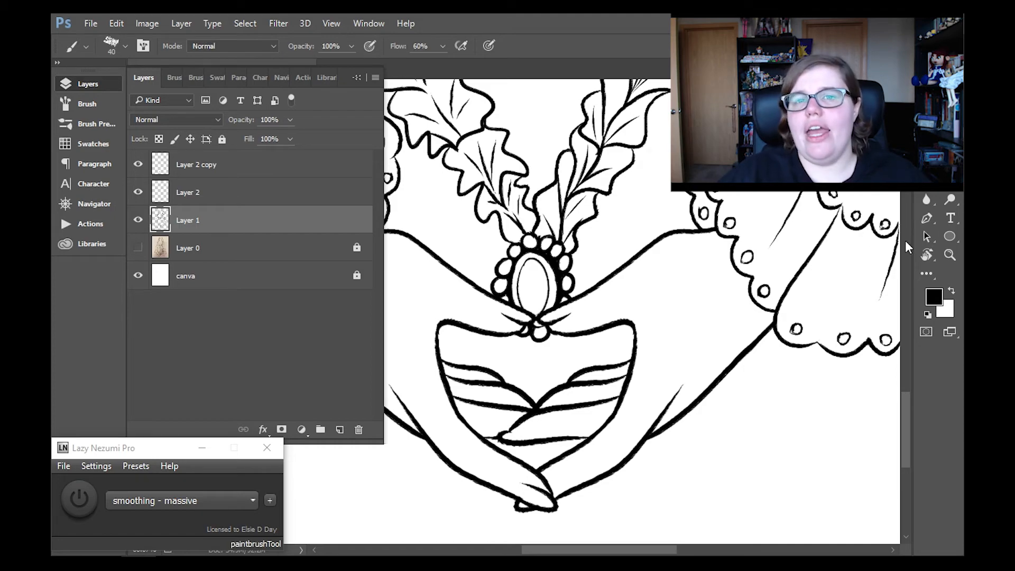
- Lasso the brooch again, fine-tune its position between the leaf trim and thumbs, and deselect it
key("z")
scroll(508, 507, "down", 4)
scroll(508, 508, "up", 4)
key("v")
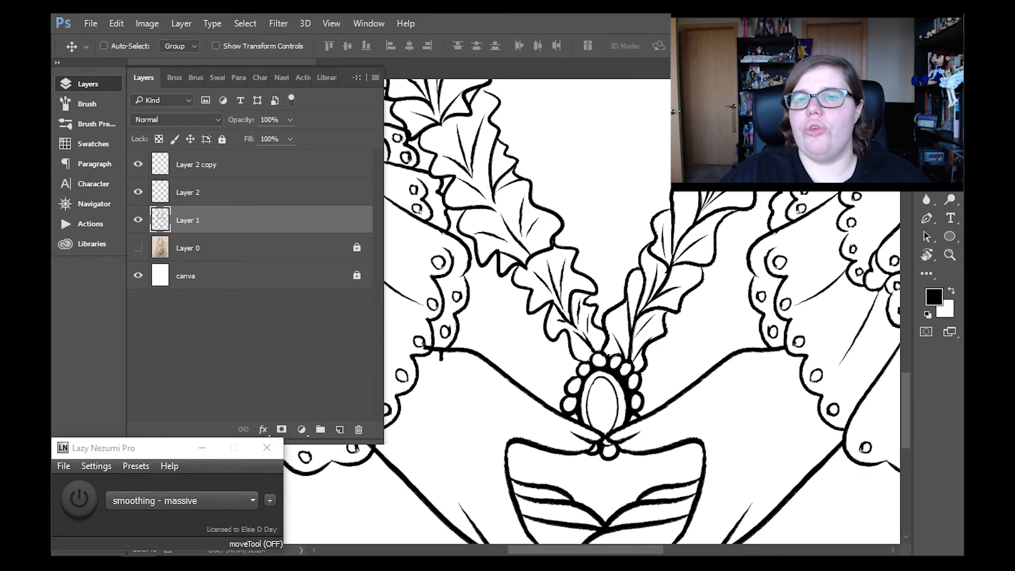
key("l")
mouse_move(597, 358)
left_mouse_down()
mouse_move(658, 423)
mouse_move(603, 358)
mouse_move(649, 365)
left_mouse_up()
key("v")
key("z")
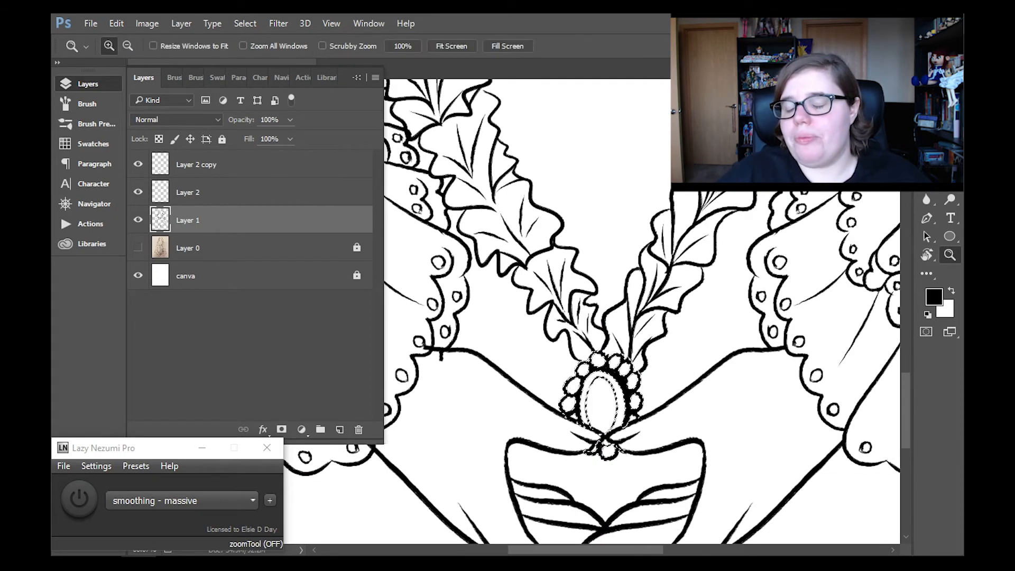
key("ctrl+d")
- Merge the mirrored hand's layer down
left_click(459, 46)
left_click(523, 364)
left_click(238, 165)
left_click(185, 25)
left_click(236, 500)
left_click(185, 24)
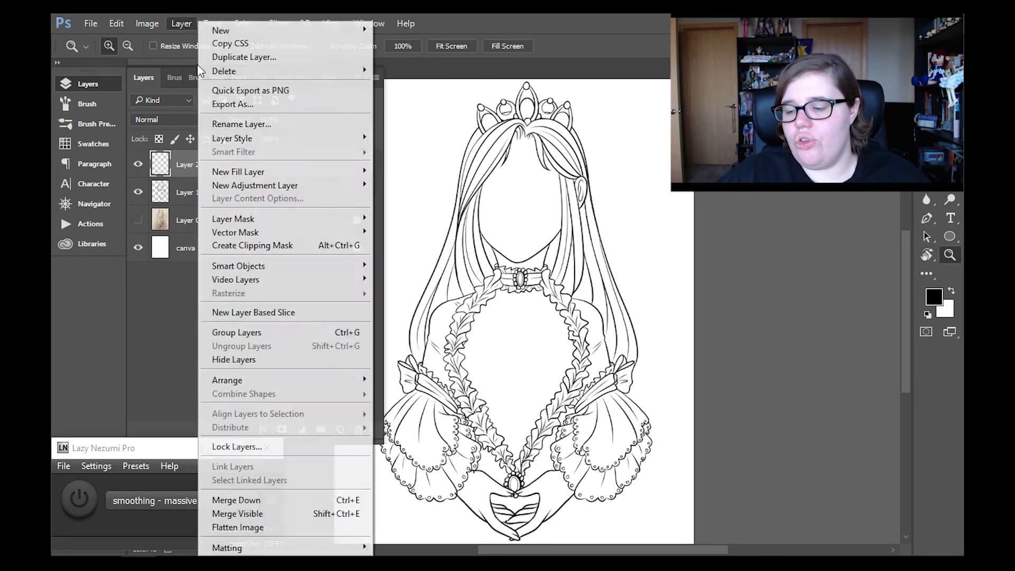
left_click(198, 67)
- Restore the Layer 0 pencil sketch and the stroke smoothing, and save the portrait
left_click(138, 220)
left_click(87, 83)
left_click(80, 500)
key("ctrl+s")
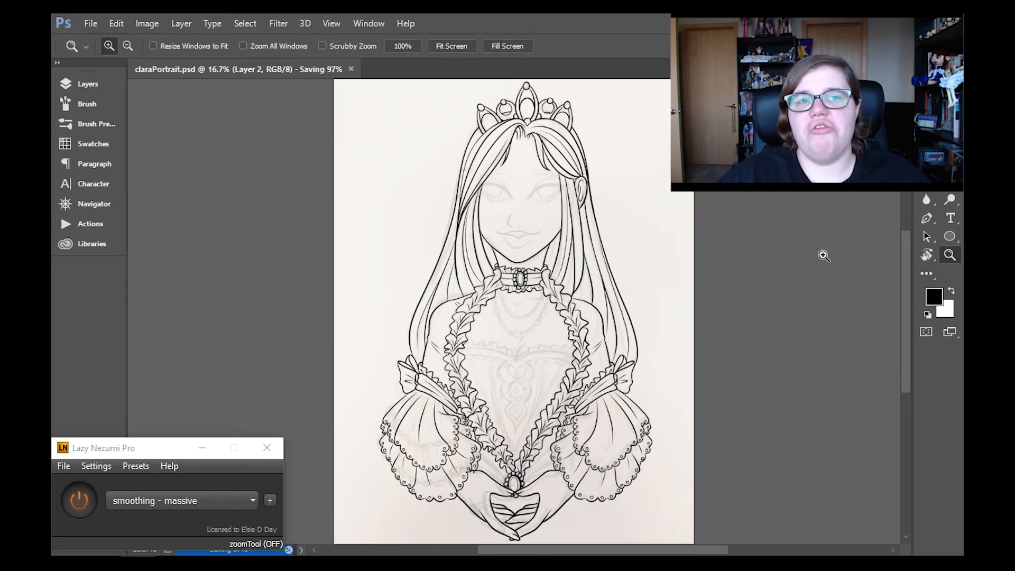
- Hide the Layer 1 line art and ink the beaded ring on Layer 2 over the sketch
scroll(481, 383, "down", 3)
left_click(481, 384)
triple_click(481, 383)
left_click(88, 85)
left_click(138, 193)
key("b")
left_click(107, 86)
mouse_move(458, 351)
left_mouse_down()
mouse_move(461, 377)
mouse_move(469, 361)
mouse_move(467, 385)
mouse_move(463, 350)
mouse_move(459, 389)
mouse_move(444, 348)
mouse_move(462, 389)
left_mouse_up()
key("ctrl+z")
key("ctrl+z")
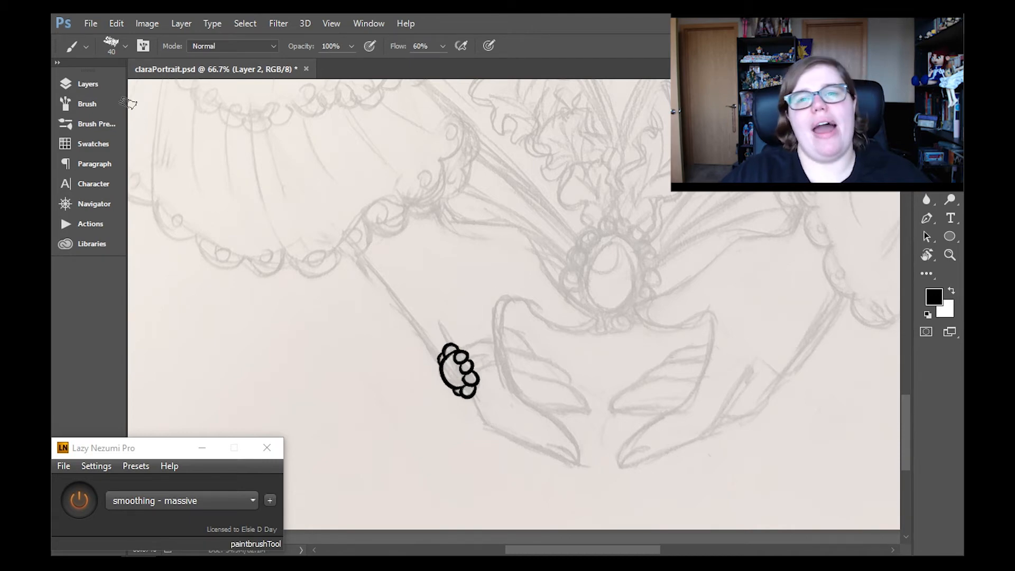
- Show the line art again, and move, rotate and resize the ring onto the mirrored hand's index finger
left_click(88, 84)
left_click(138, 222)
left_click(88, 84)
key("v")
left_click_drag(516, 281, 566, 315)
key("ctrl+t")
mouse_move(536, 440)
left_mouse_down()
mouse_move(555, 454)
mouse_move(512, 423)
left_mouse_up()
left_click_drag(564, 422, 568, 405)
left_click_drag(548, 449, 542, 443)
left_click(950, 255)
key("Return")
key("b")
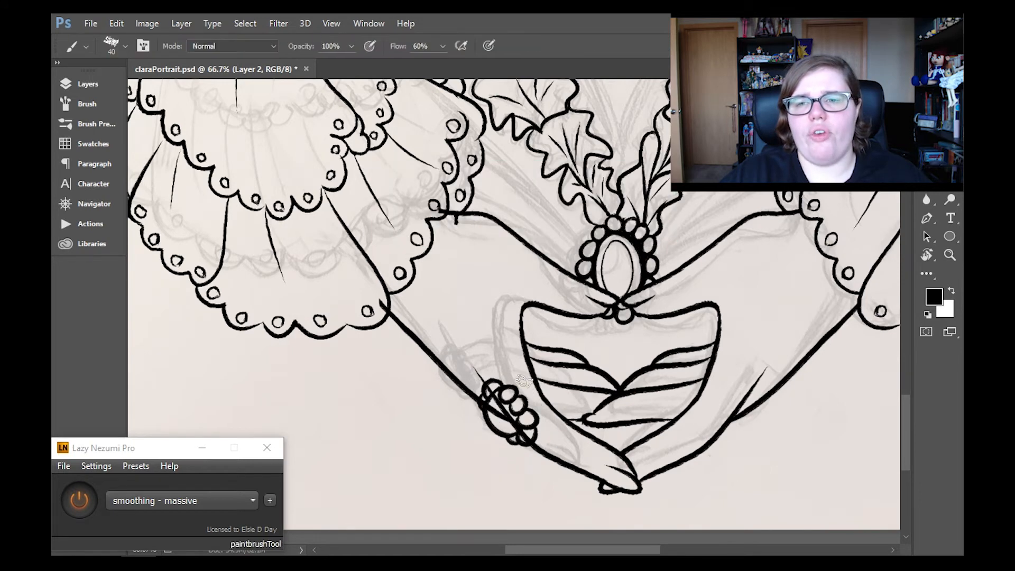
- Shrink the ring to fit the finger and ink its band toward the inner finger edge
key("ctrl+z")
key("ctrl+t")
left_click_drag(530, 380, 538, 370)
left_click_drag(548, 365, 506, 390)
key("b")
key("Return")
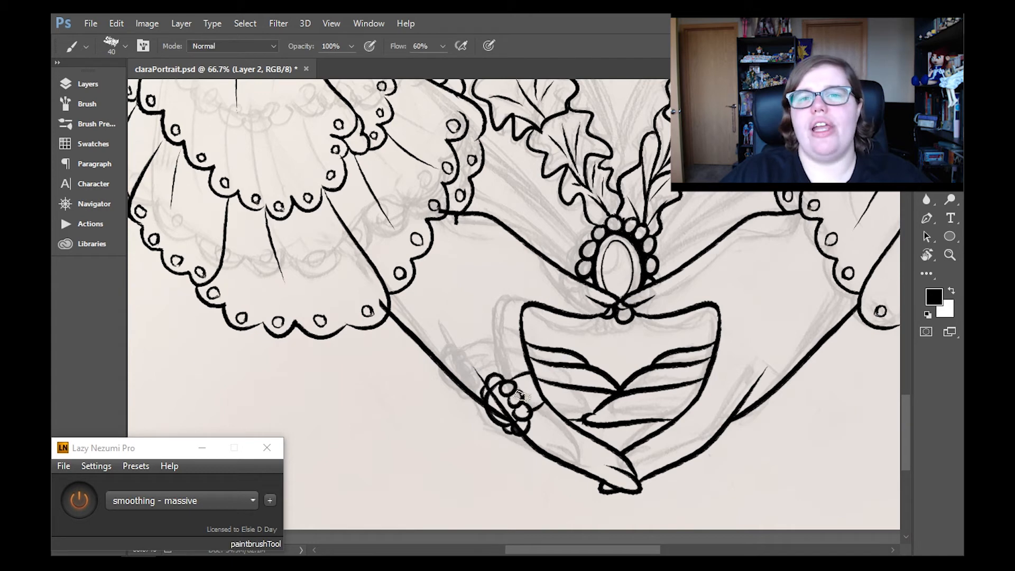
- Erase the finger contour on Layer 1 where it crosses the ring's band
key("e")
left_click(88, 84)
left_click(225, 192)
mouse_move(533, 375)
left_mouse_down()
mouse_move(539, 396)
mouse_move(540, 386)
left_mouse_up()
left_click(224, 164)
left_click(319, 197)
left_click(545, 395)
left_click(319, 167)
- Close the band's edge on Layer 2 and erase the Layer 1 hand contour running through the ring's stone
key("b")
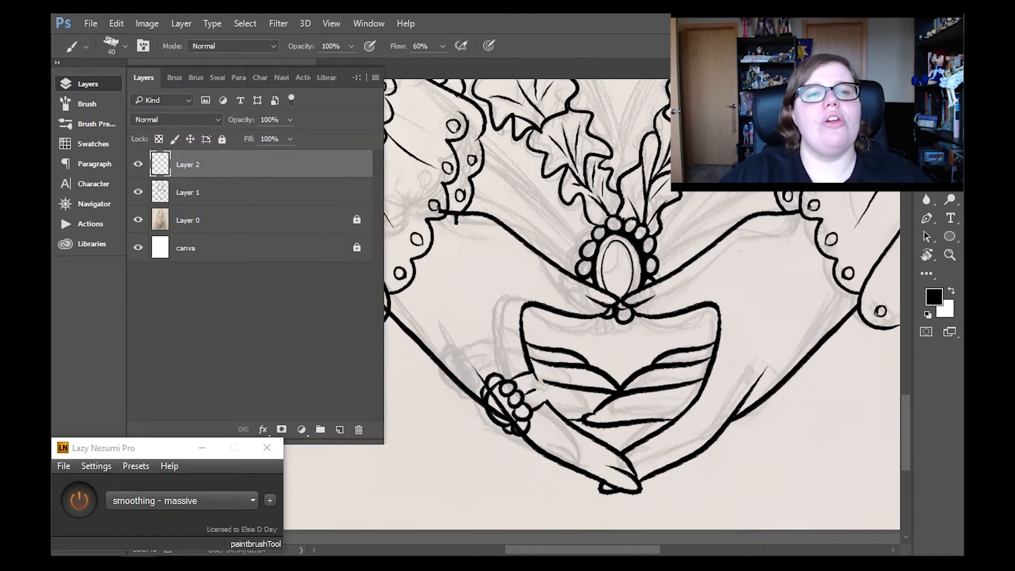
key("e")
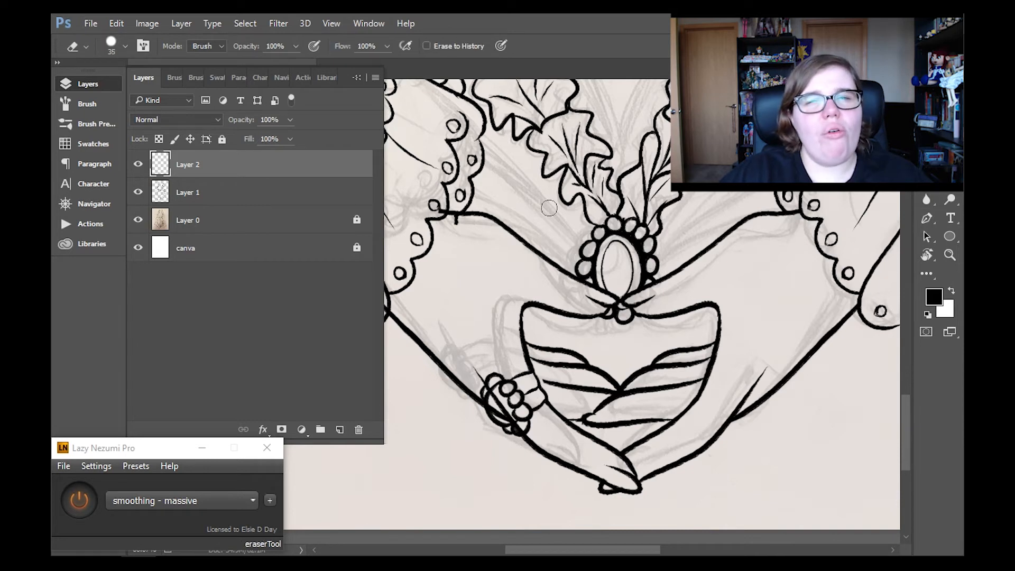
key("alt+bracketleft")
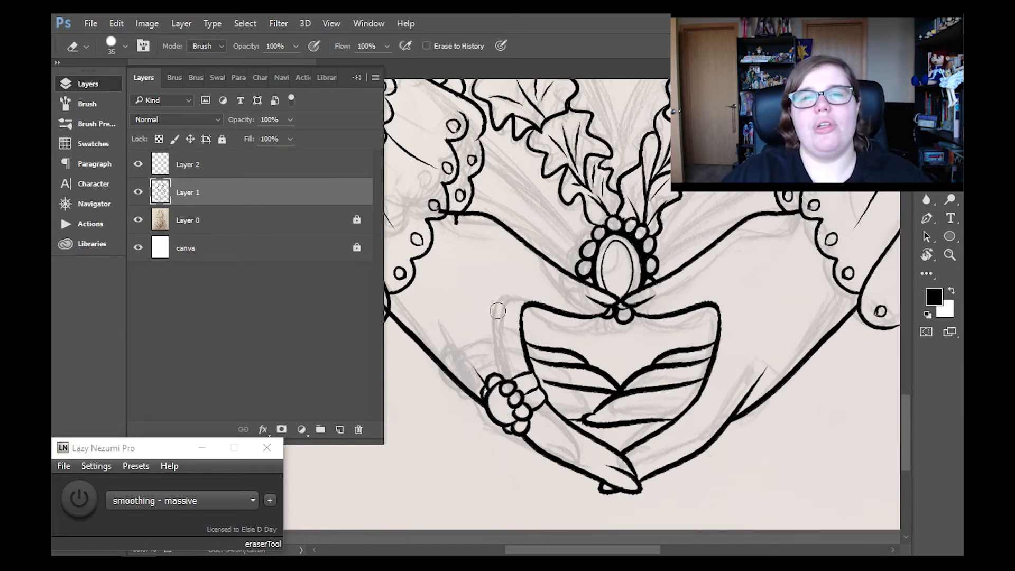
- Touch up the ring's band on Layer 2 and check the whole portrait
key("b")
key("alt+bracketright")
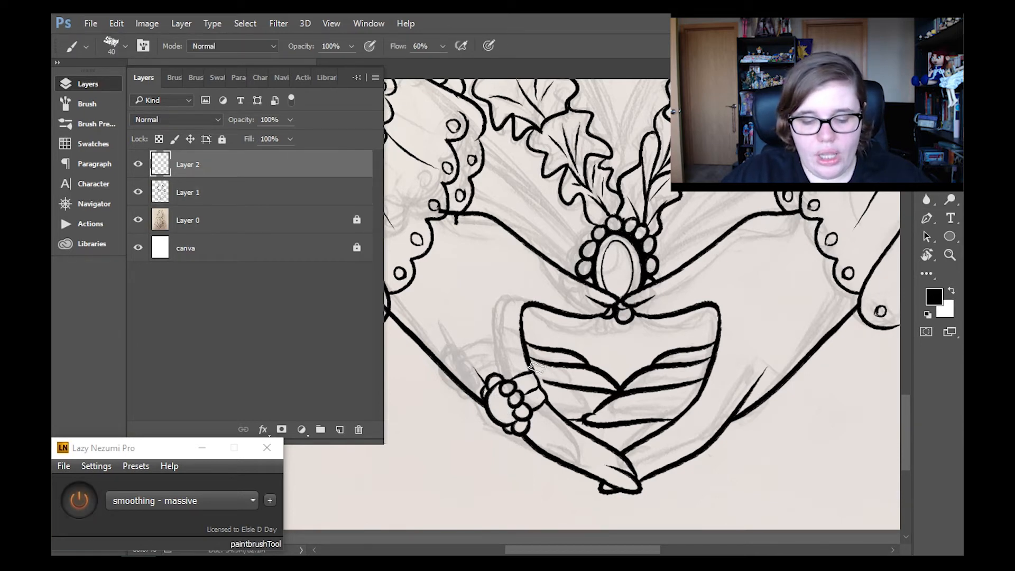
key("z")
left_click(452, 46)
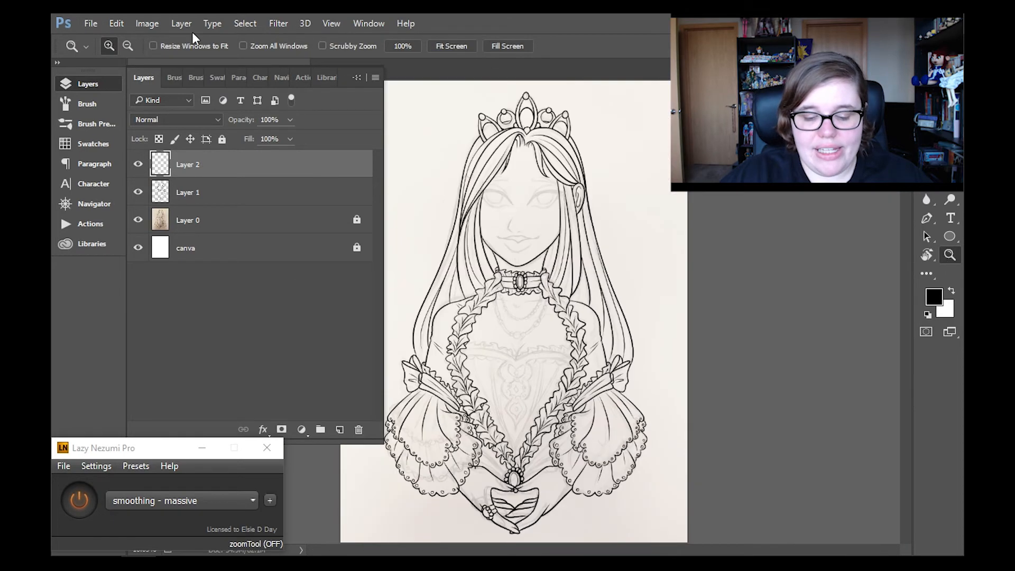
left_click(98, 84)
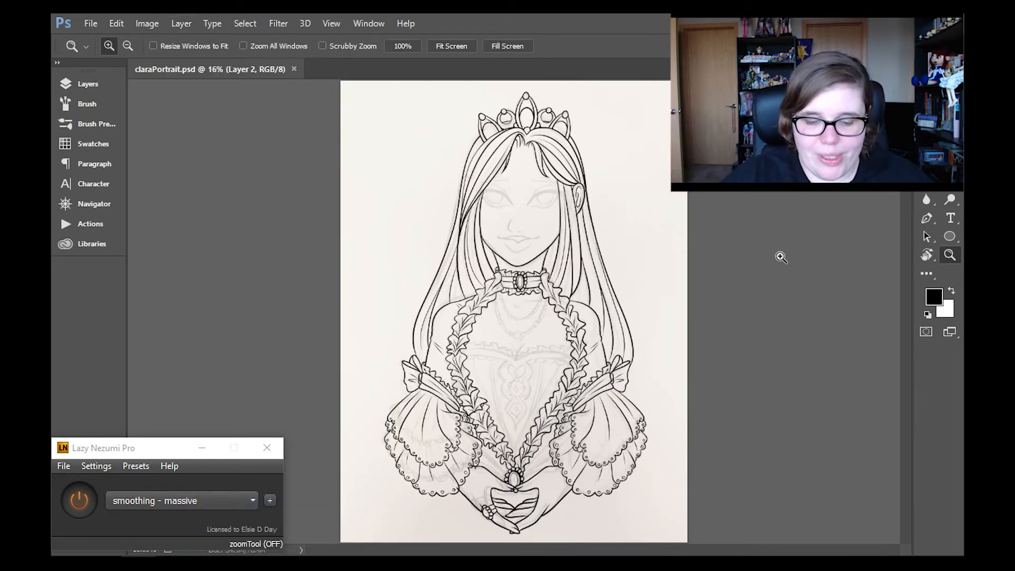
- Ink two curved bodice fold lines on Layer 2 from the brooch out to the cuff ruffles on the viewer's right
left_click(515, 427)
left_click(510, 339)
left_click(543, 344)
key("b")
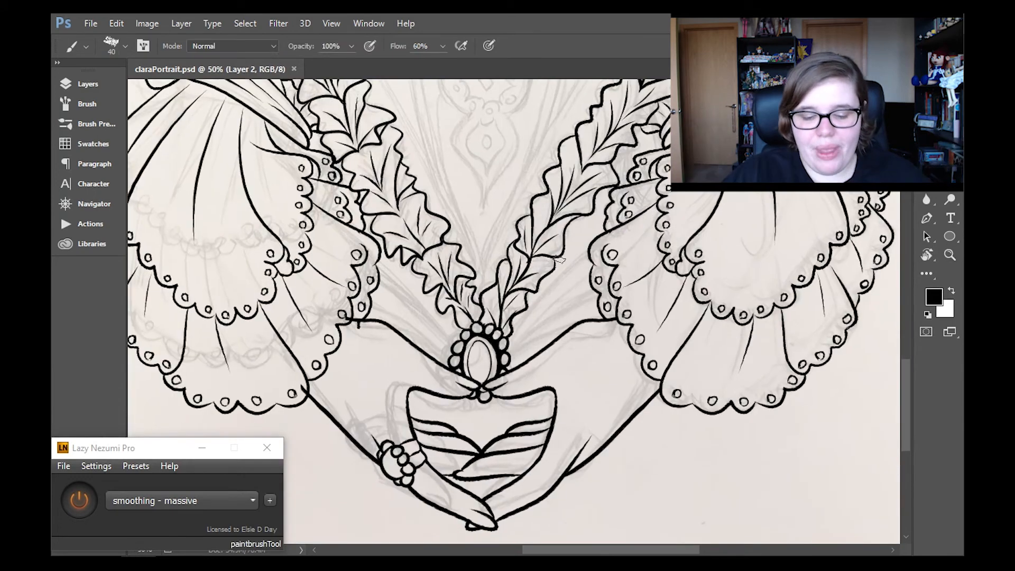
left_click_drag(508, 329, 618, 246)
mouse_move(510, 356)
left_mouse_down()
mouse_move(600, 321)
mouse_move(627, 272)
left_mouse_up()
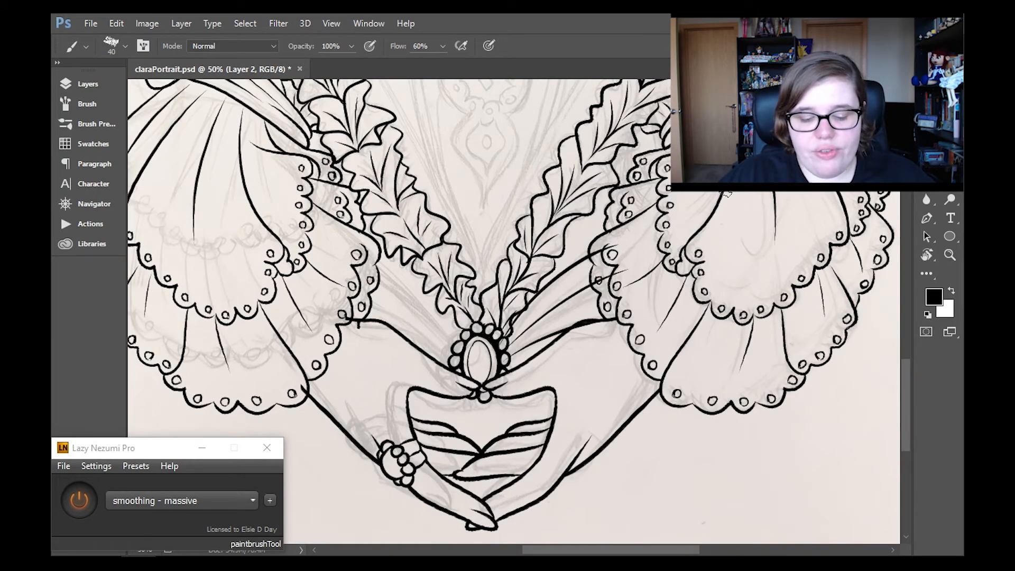
- Duplicate Layer 2, flip the copy horizontally and move the mirrored fold lines to the brooch's opposite side
left_click(181, 23)
left_click(314, 74)
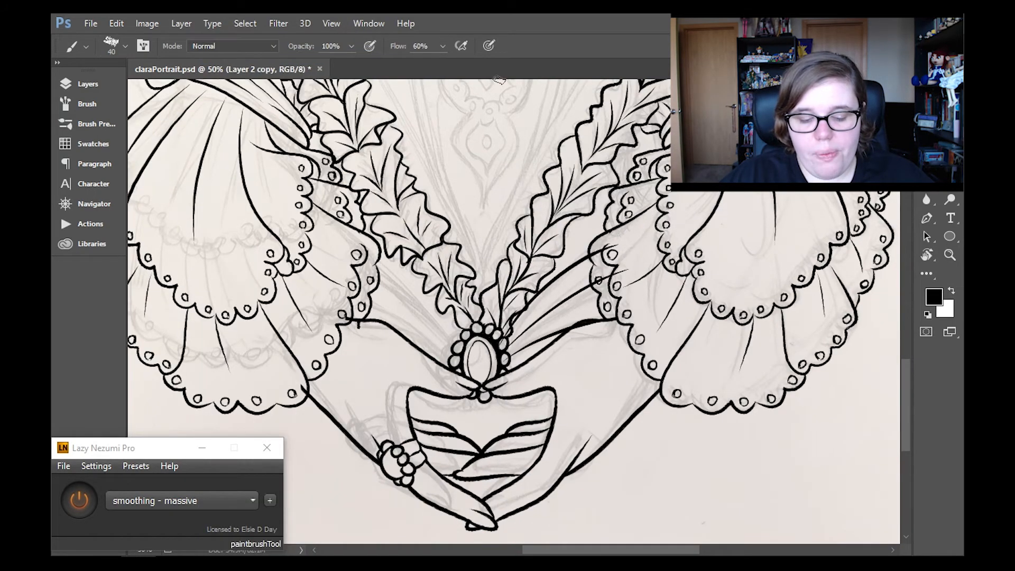
key("ctrl+t")
left_click(116, 23)
mouse_move(159, 295)
left_click(418, 475)
left_click_drag(584, 336, 423, 336)
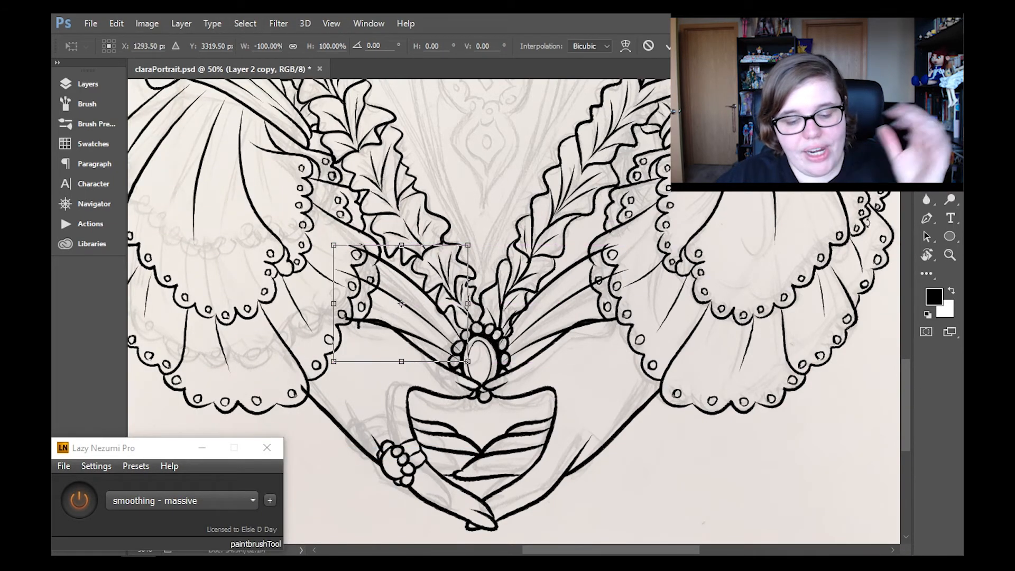
- Apply the flip, merge the mirrored fold lines down into Layer 2 and hide the pencil sketch on Layer 0
left_click(950, 256)
left_click(457, 239)
left_click(88, 84)
left_click(181, 24)
left_click(212, 502)
left_click(138, 220)
left_click(88, 84)
- Turn off the stroke smoothing and erase the fold line ends on Layer 2 that overlap the cuff ruffles
key("e")
left_click(79, 500)
left_click_drag(617, 245, 597, 255)
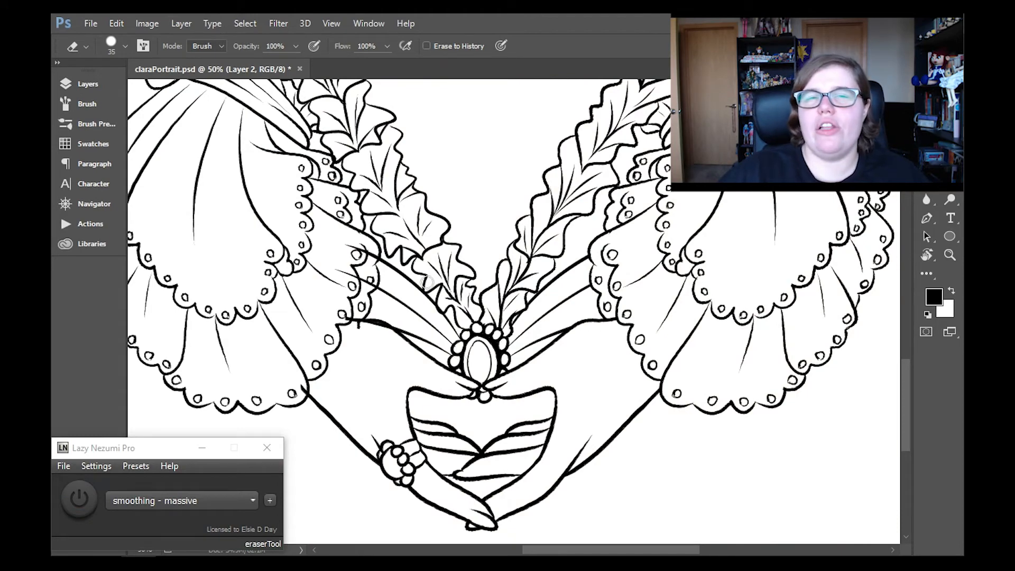
left_click_drag(377, 253, 344, 267)
left_click_drag(353, 327, 390, 333)
- Erase the stray line on Layer 1 beside the cuff above the ringed hand, and return to Layer 2
left_click(88, 84)
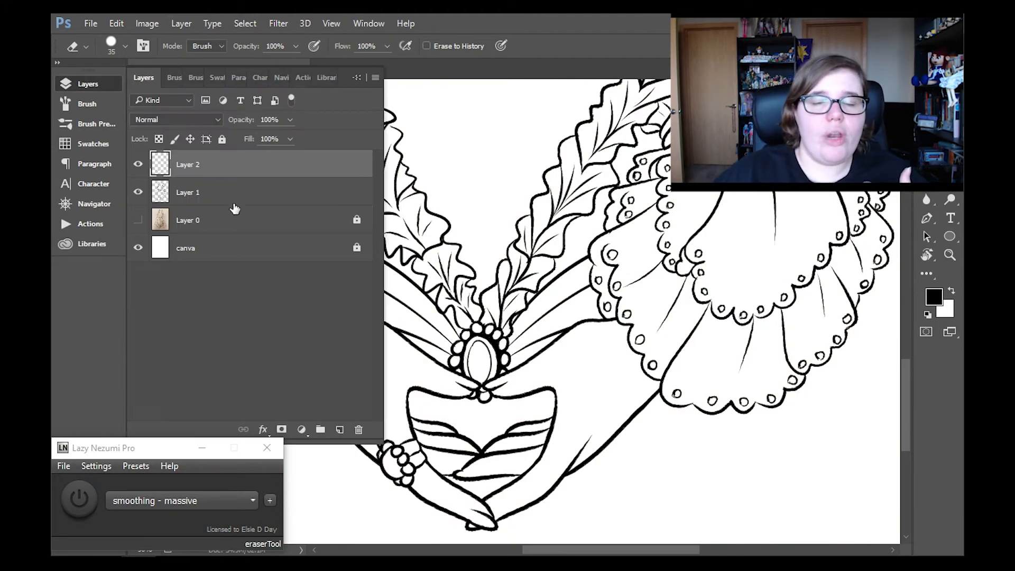
left_click(233, 198)
left_click(95, 84)
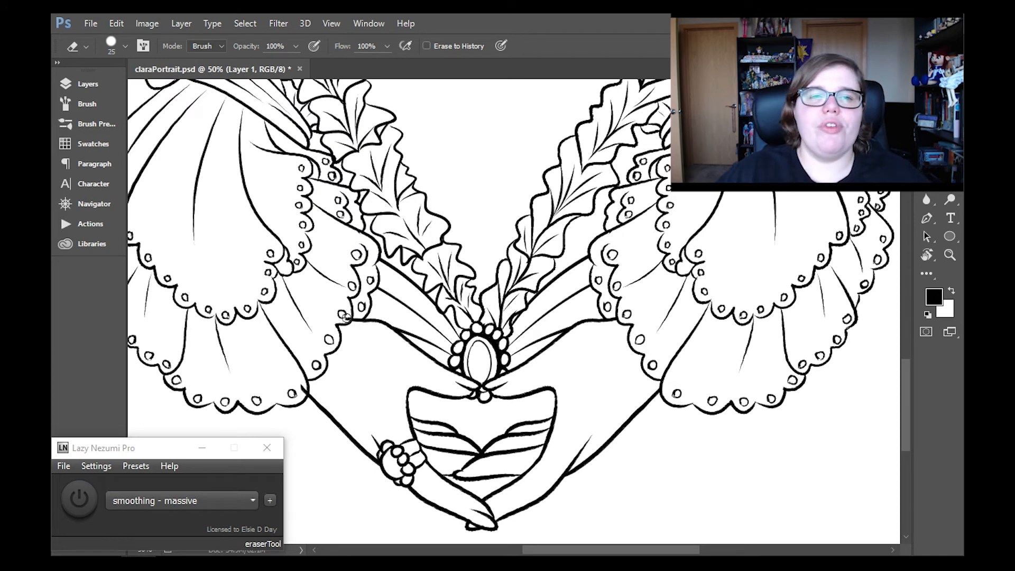
left_click(88, 84)
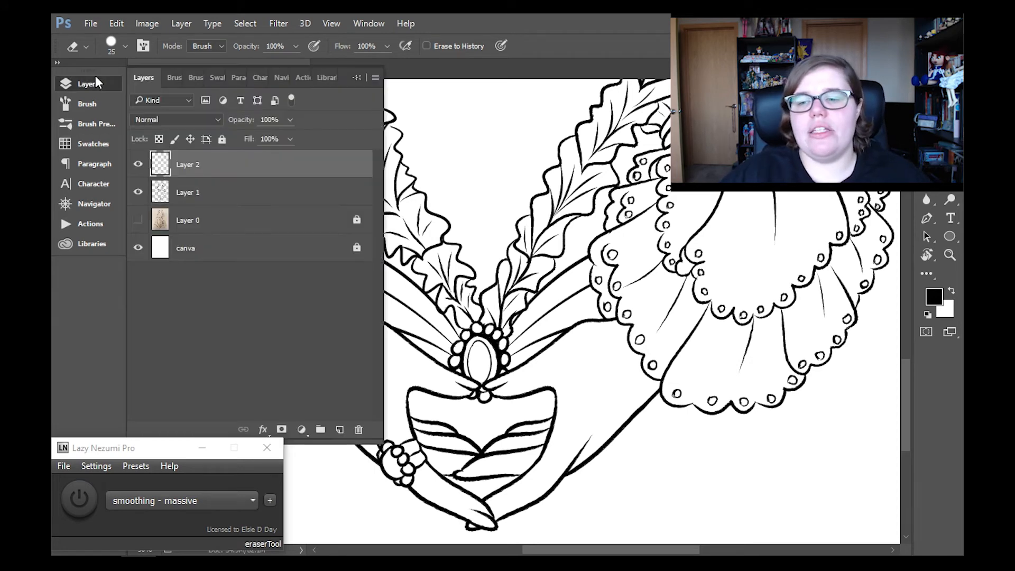
left_click(233, 191)
left_click(88, 84)
key("b")
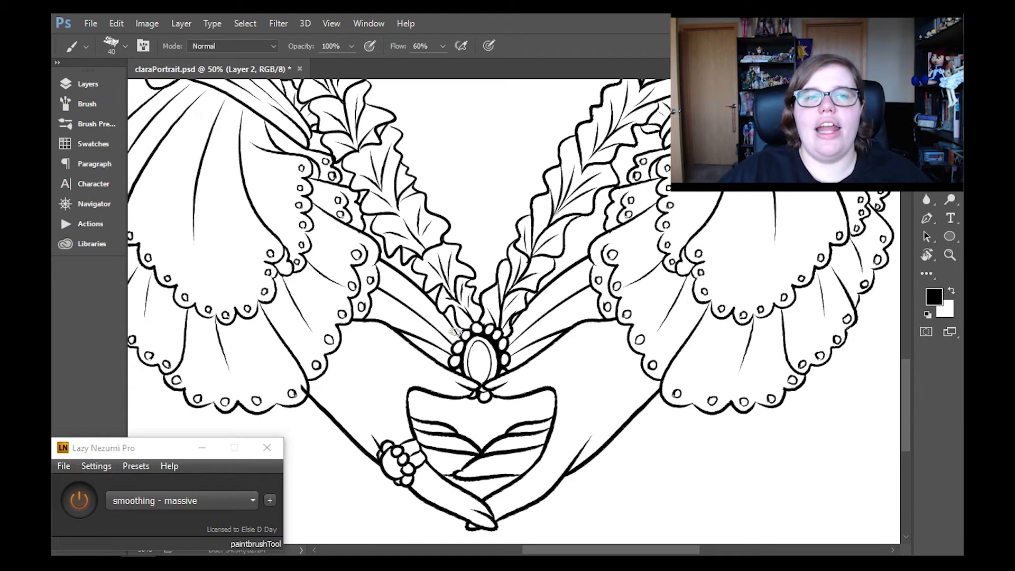
- Check the whole portrait's line art without the sketch and show the pencil sketch layer again
key("z")
left_click(465, 47)
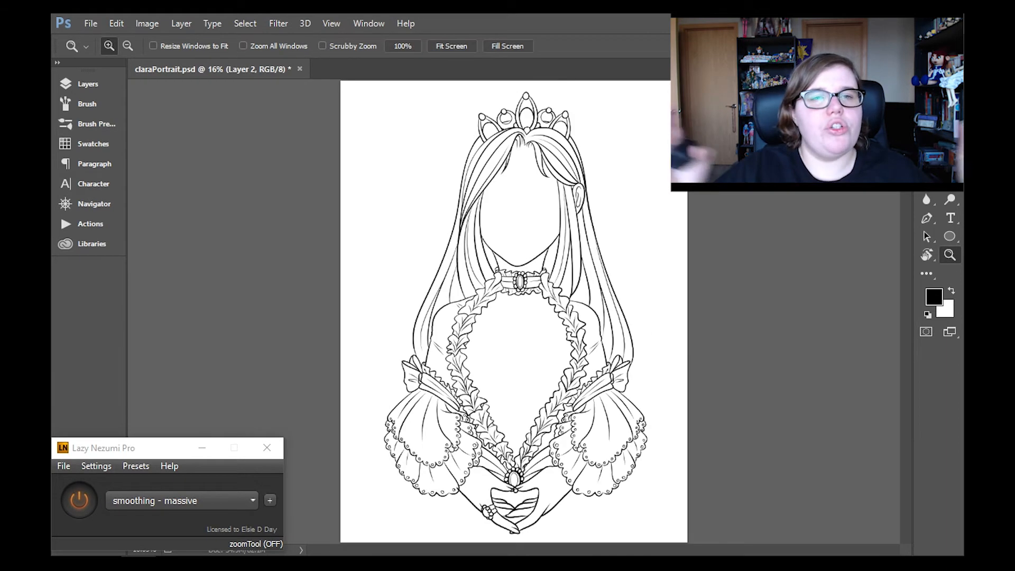
left_click(88, 85)
left_click(180, 23)
key("Escape")
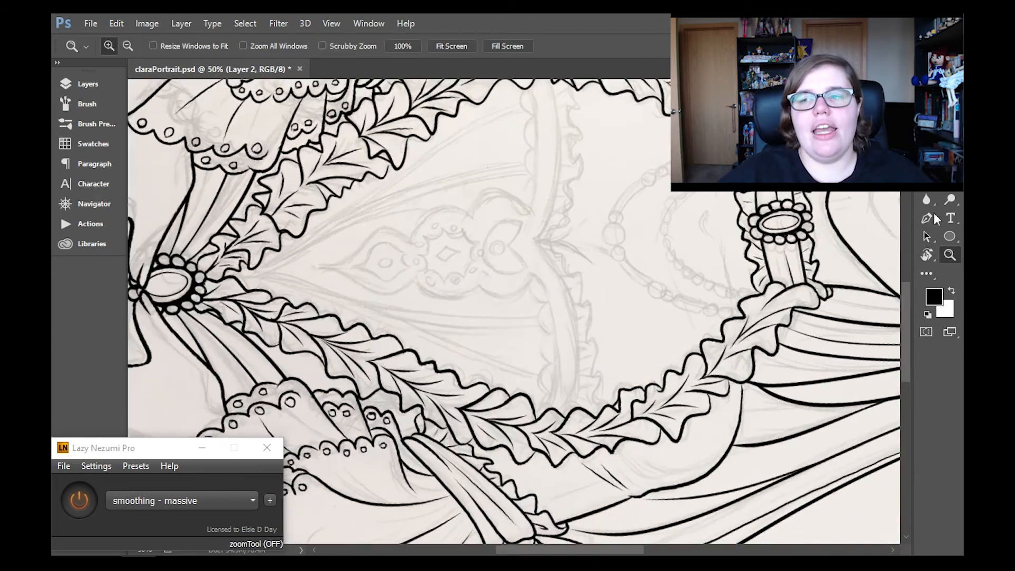
- Try to ink both halves of the bodice's sweetheart neckline in a rotated view
left_click(950, 145)
scroll(555, 158, "up", 2)
left_click_drag(554, 119, 536, 288)
mouse_move(537, 289)
left_mouse_down()
mouse_move(565, 338)
mouse_move(575, 457)
left_mouse_up()
key("ctrl+z")
key("ctrl+z")
left_click_drag(537, 286, 558, 324)
key("ctrl+z")
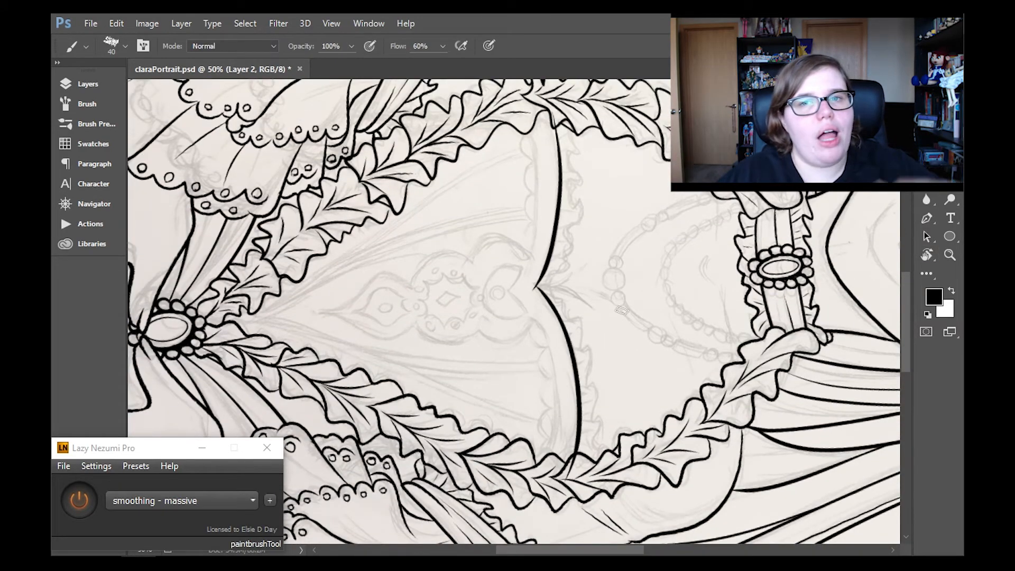
- Erase the excess at the trial neckline's center point and outer end, and straighten the view to check it
key("e")
left_click_drag(531, 268, 534, 291)
key("b")
left_click(927, 182)
left_click_drag(575, 459, 564, 482)
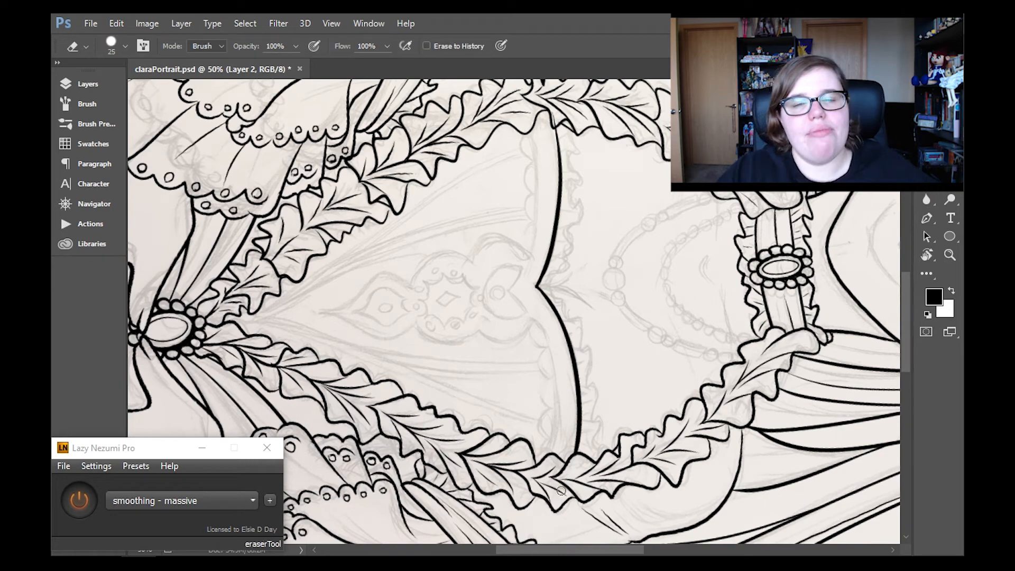
left_click(951, 163)
left_click(950, 256)
key("r")
left_click(240, 47)
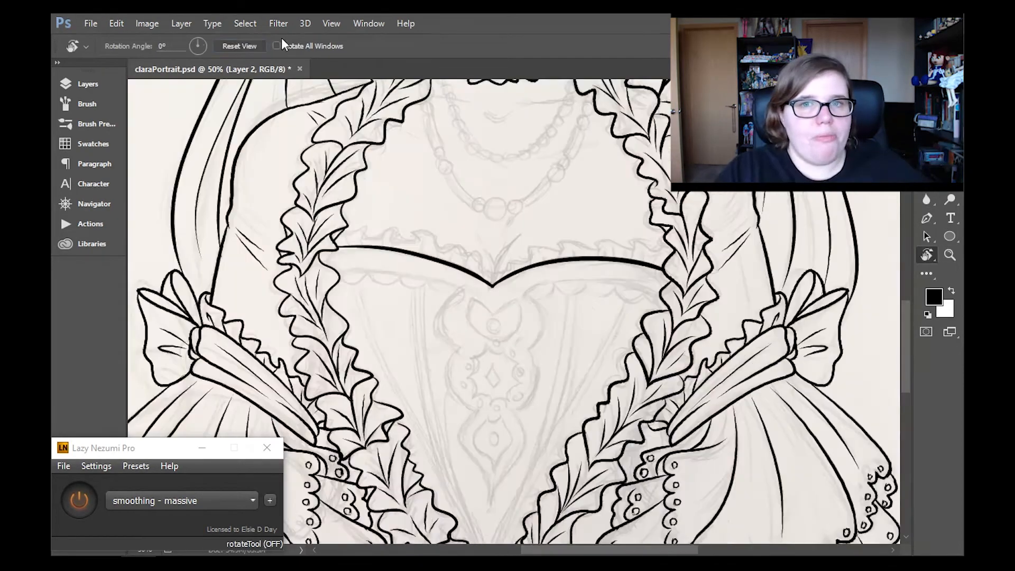
- Undo the trial neckline strokes
left_click_drag(582, 177, 670, 294)
key("b")
key("ctrl+alt+z")
key("ctrl+alt+z")
key("ctrl+alt+z")
key("ctrl+alt+z")
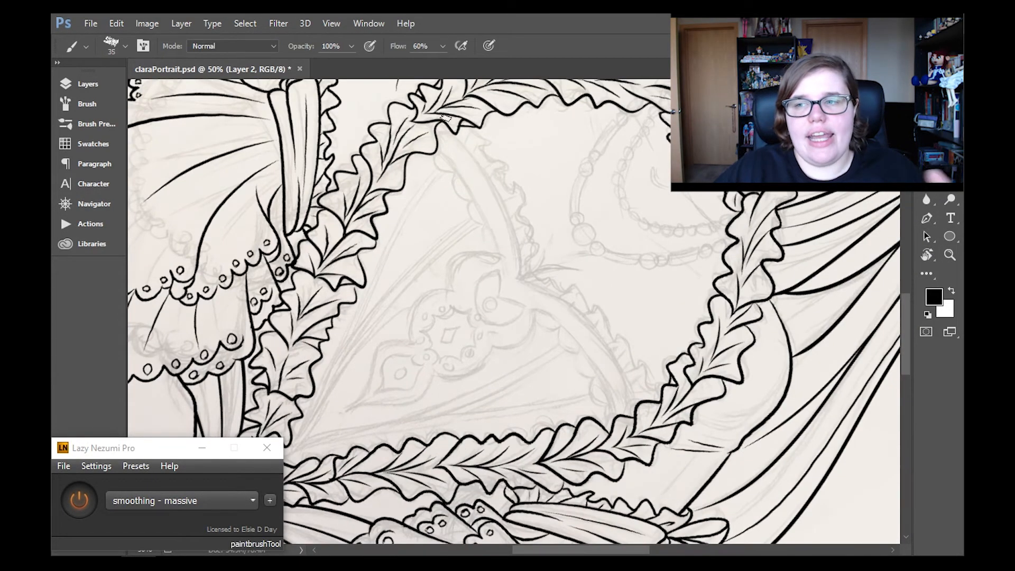
- Ink the sweetheart neckline again on Layer 2 with the brush at size 35 and clean up its center and ends
mouse_move(457, 129)
left_mouse_down()
mouse_move(520, 279)
mouse_move(608, 371)
mouse_move(629, 419)
left_mouse_up()
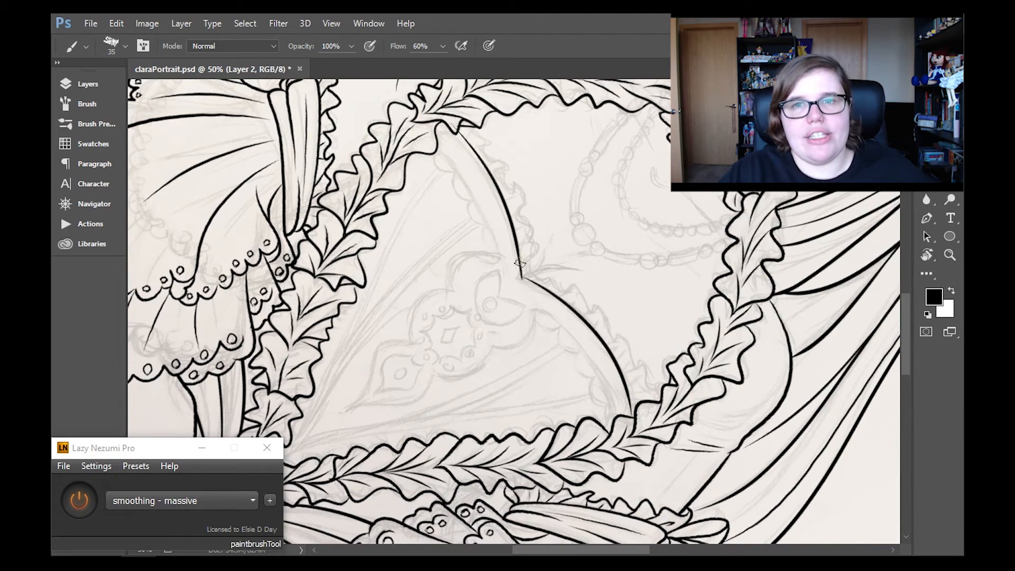
key("e")
key("b")
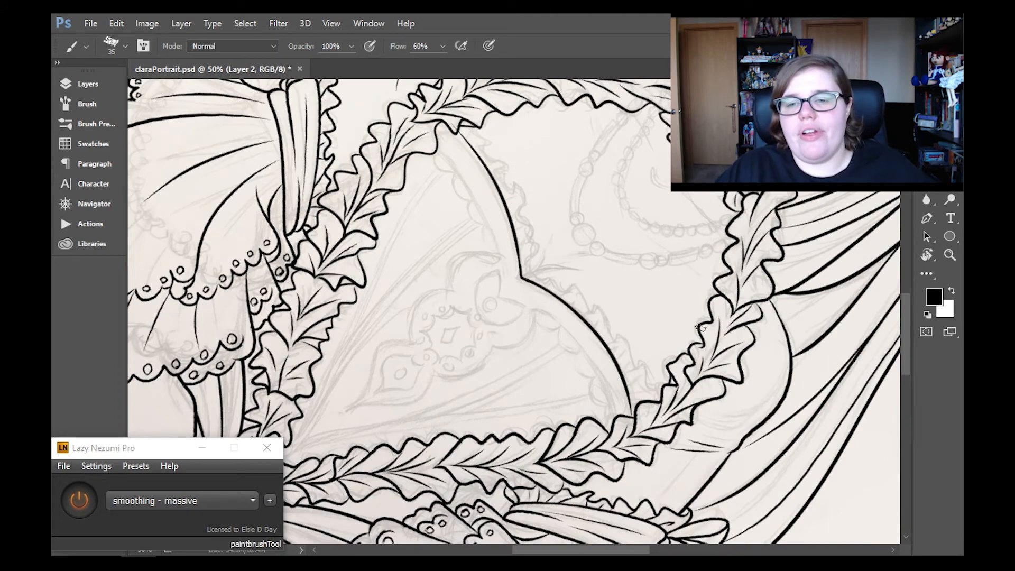
key("e")
mouse_move(629, 400)
left_mouse_down()
mouse_move(633, 426)
mouse_move(628, 420)
left_mouse_up()
scroll(454, 258, "up", 3)
key("b")
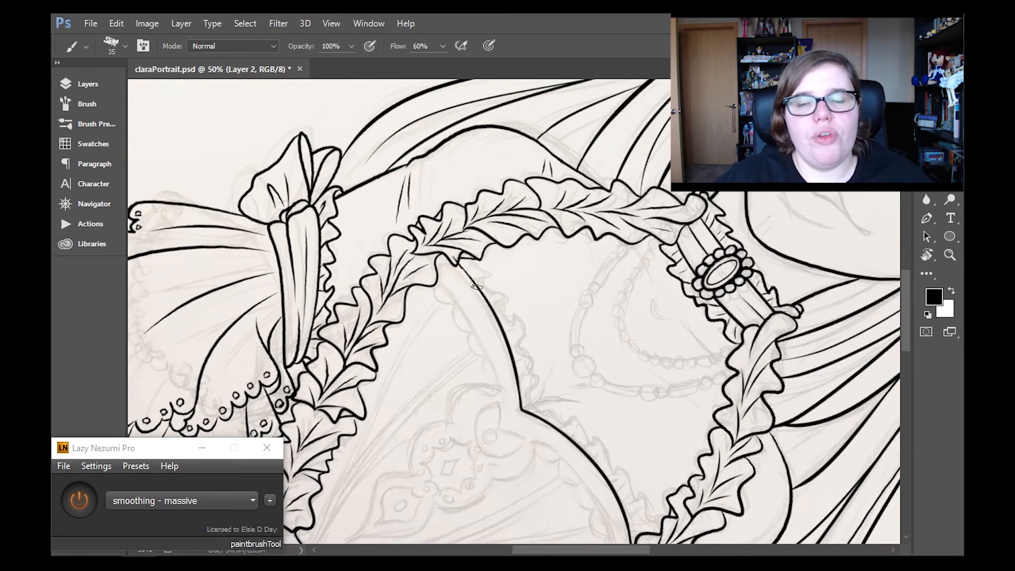
key("e")
left_click(950, 255)
double_click(930, 254)
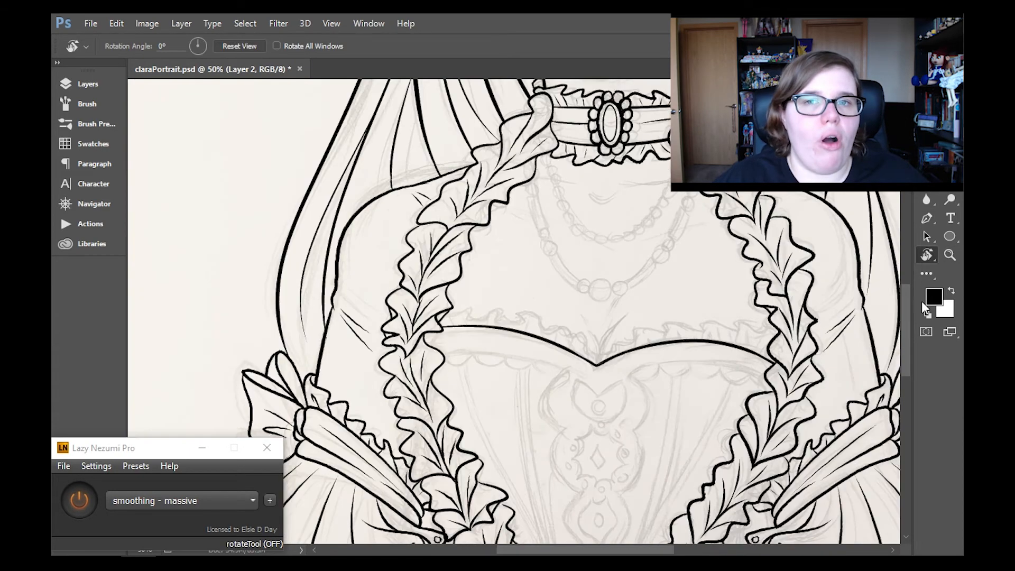
- Level the inked neckline with a slight Free Transform adjustment
scroll(608, 312, "down", 1)
key("ctrl+t")
left_click_drag(793, 323, 792, 314)
left_click(950, 255)
left_click(456, 233)
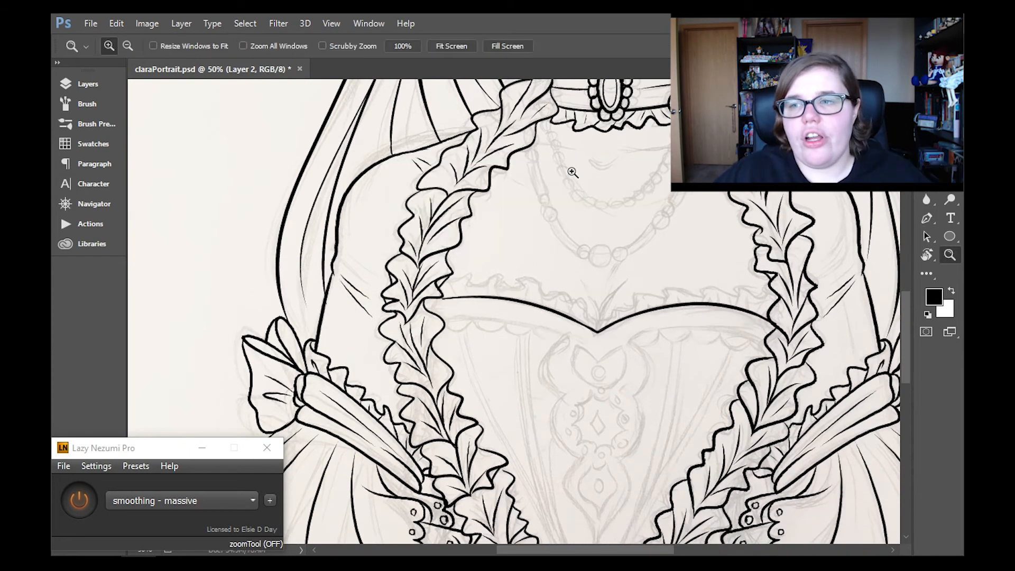
- Extend both neckline ends to meet the leafy trim and erase the overlap at the trim
key("b")
left_click_drag(425, 305, 488, 298)
key("r")
left_click_drag(651, 290, 592, 198)
key("b")
left_click_drag(507, 301, 449, 379)
key("e")
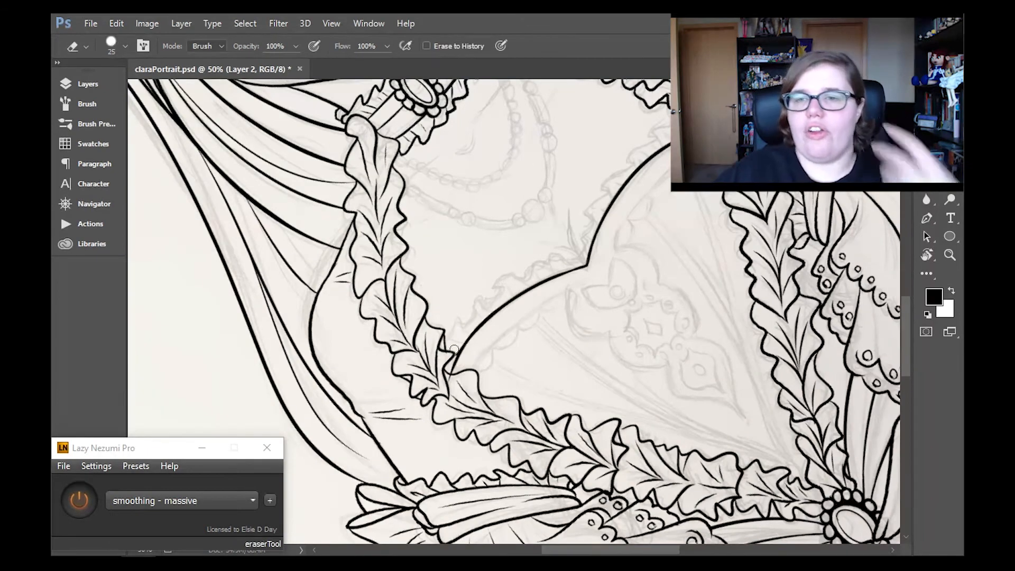
left_click_drag(475, 329, 444, 376)
key("b")
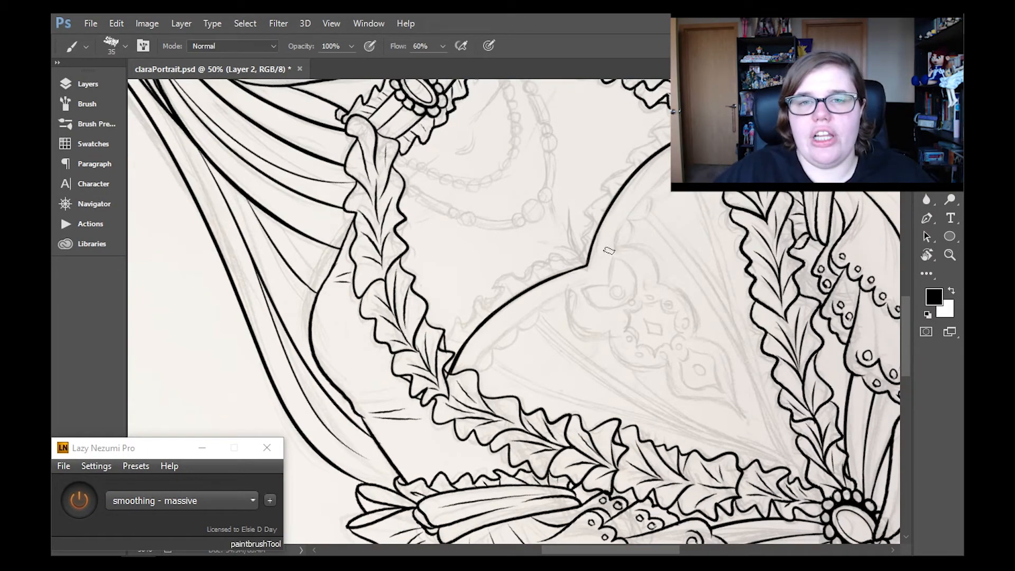
- Straighten the canvas view and add a new layer above Layer 2
key("e")
key("r")
left_click(249, 46)
left_click_drag(573, 292, 572, 284)
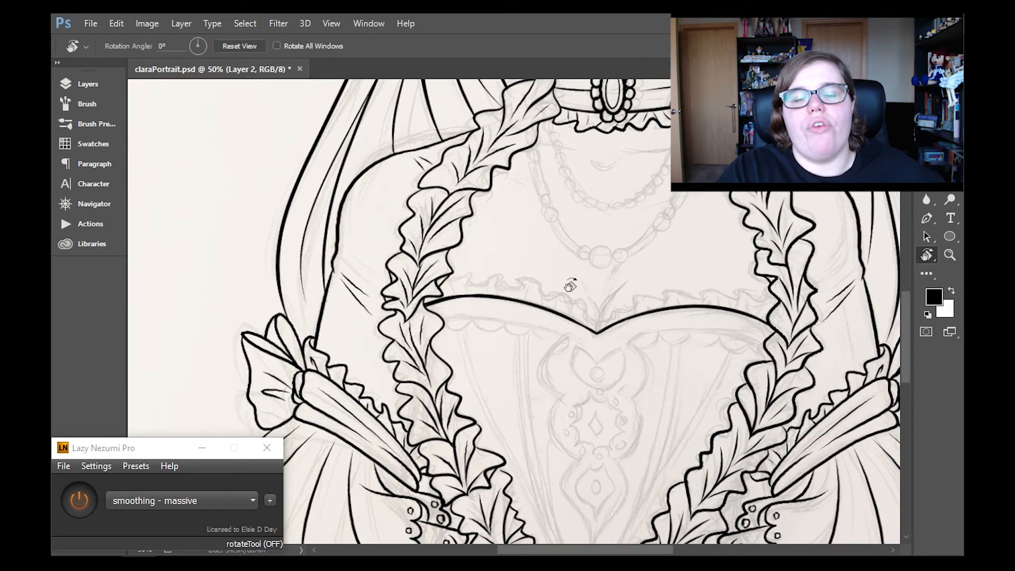
left_click(254, 46)
key("y")
key("b")
left_click(88, 84)
left_click(340, 429)
left_click(88, 84)
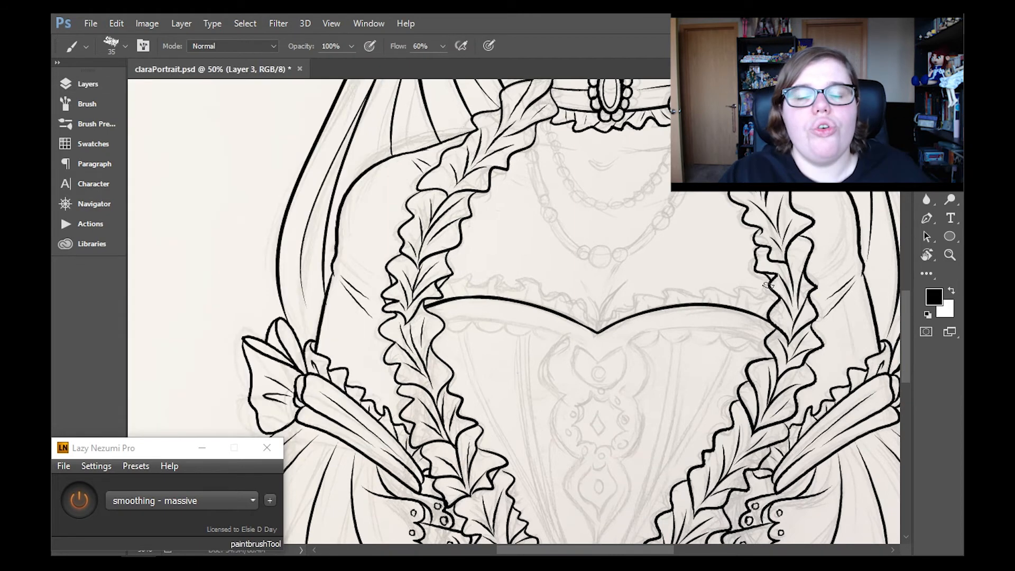
- Ink the pleated ruffle along the top of the neckline on Layer 3 and erase pleat lines crossing the neckline
mouse_move(776, 286)
left_mouse_down()
mouse_move(756, 298)
mouse_move(668, 291)
mouse_move(603, 323)
left_mouse_up()
left_click_drag(449, 278, 548, 297)
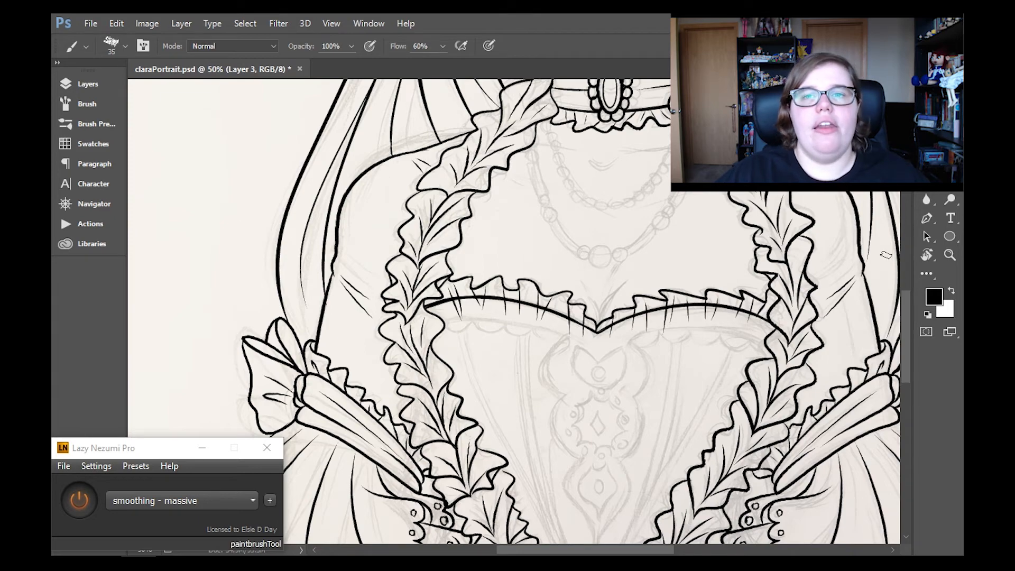
key("e")
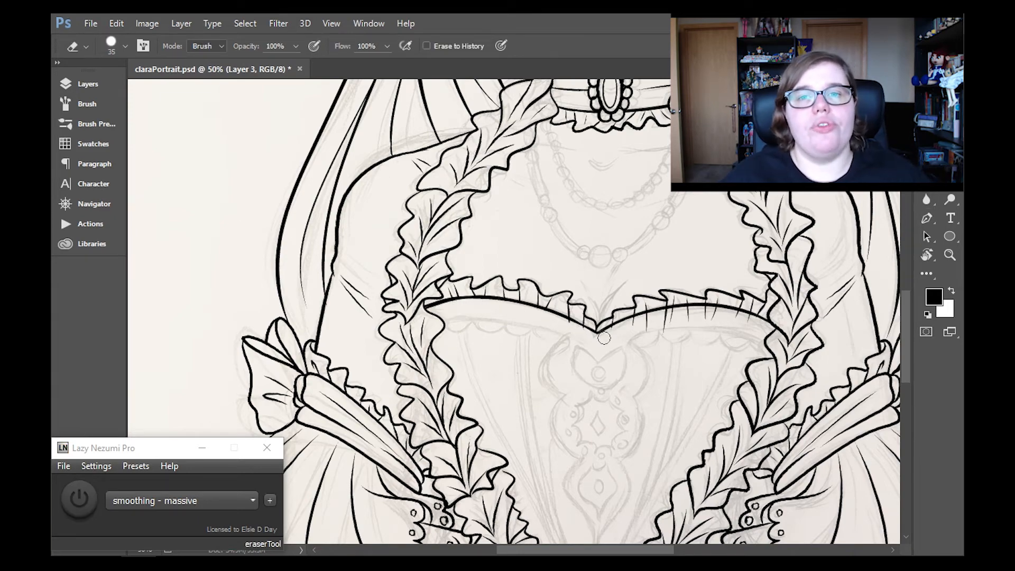
scroll(700, 338, "up", 2)
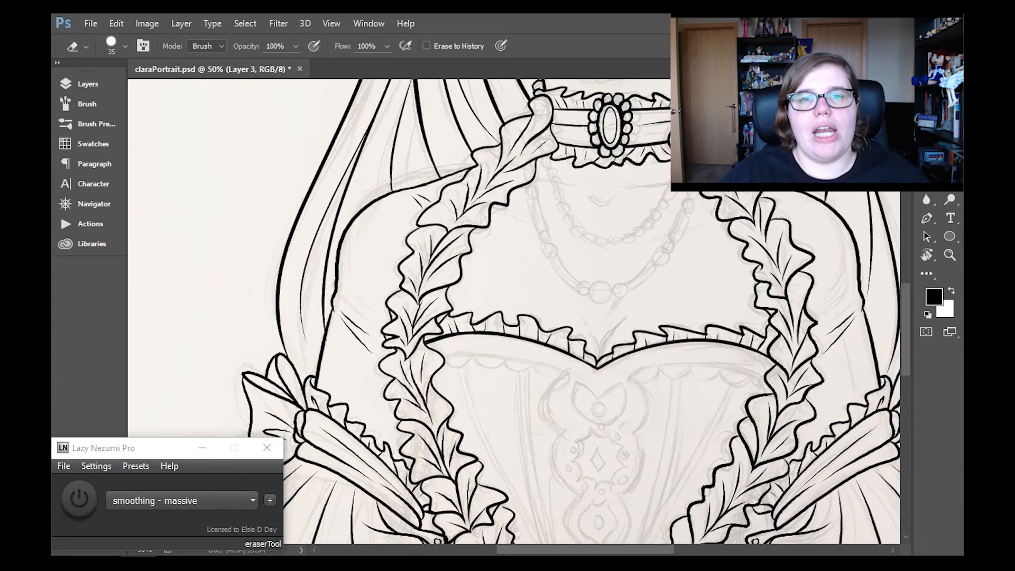
- Try an ink stroke for the cleavage line above the neckline's center point
key("b")
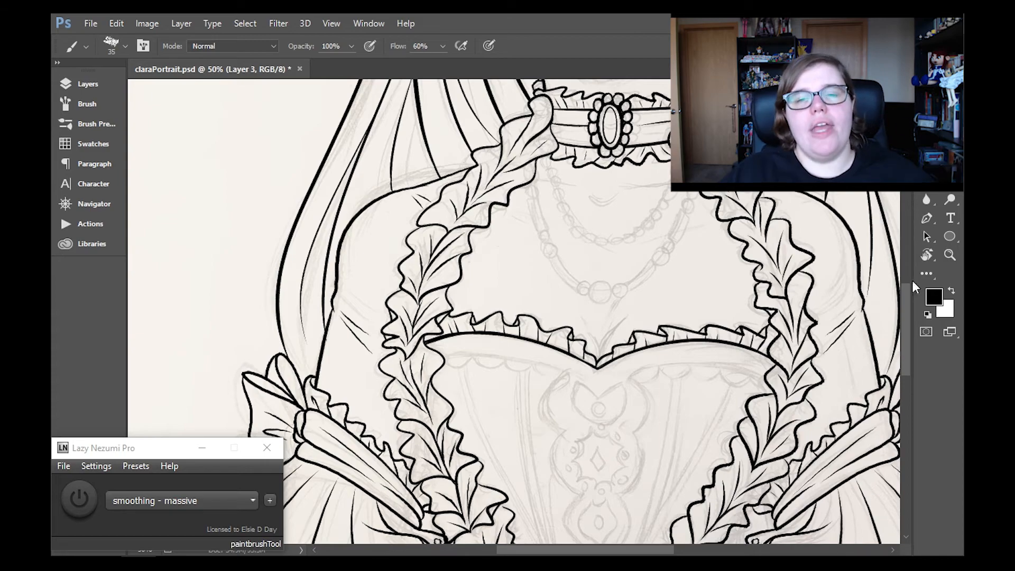
scroll(440, 316, "down", 3)
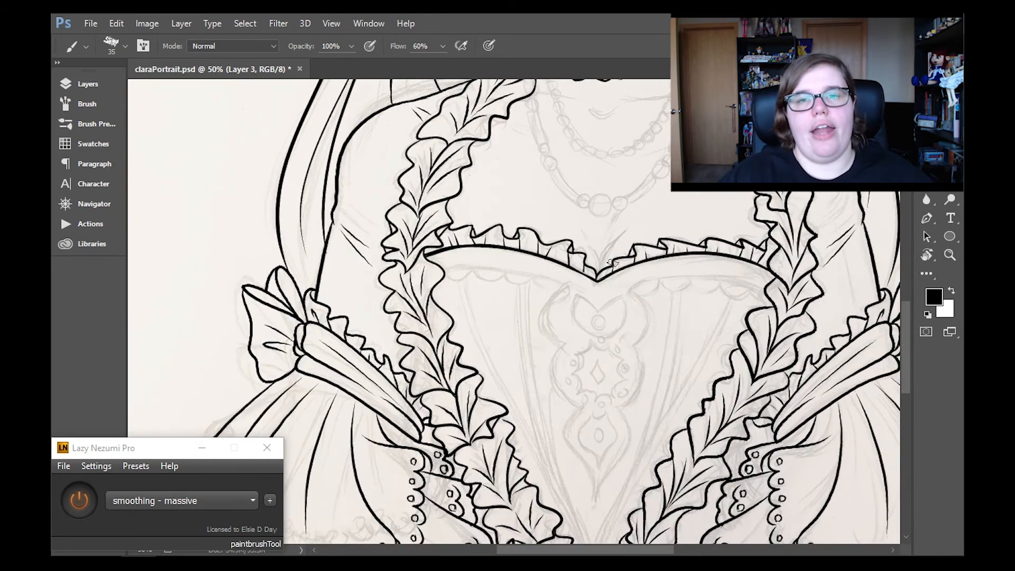
mouse_move(906, 328)
left_mouse_down()
mouse_move(903, 344)
mouse_move(905, 325)
left_mouse_up()
key("ctrl+alt+z")
key("ctrl+alt+z")
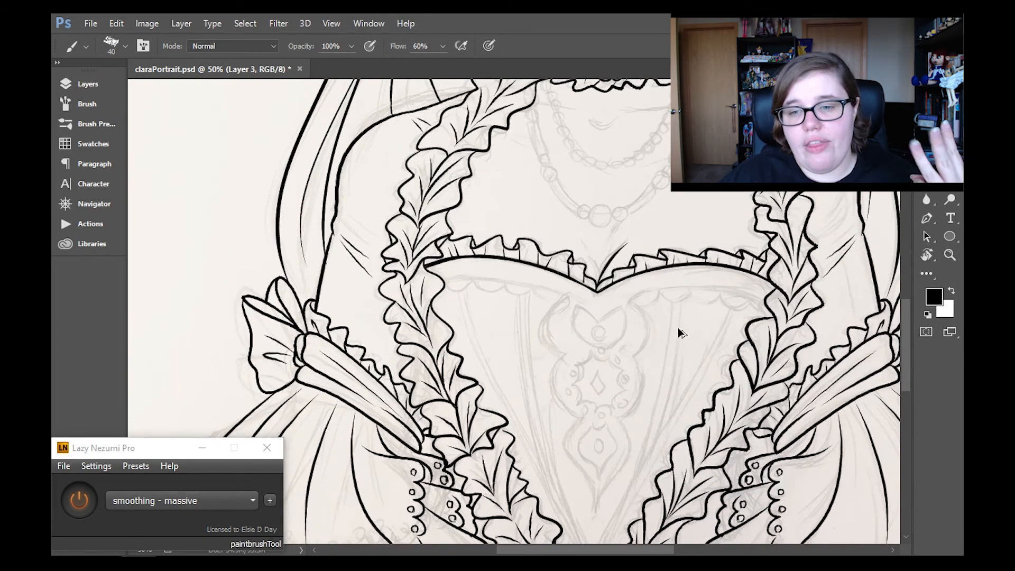
- Merge the ruffle on Layer 3 down into Layer 2 and save the portrait
left_click(66, 84)
left_click(181, 24)
left_click(212, 503)
left_click(88, 84)
key("ctrl+s")
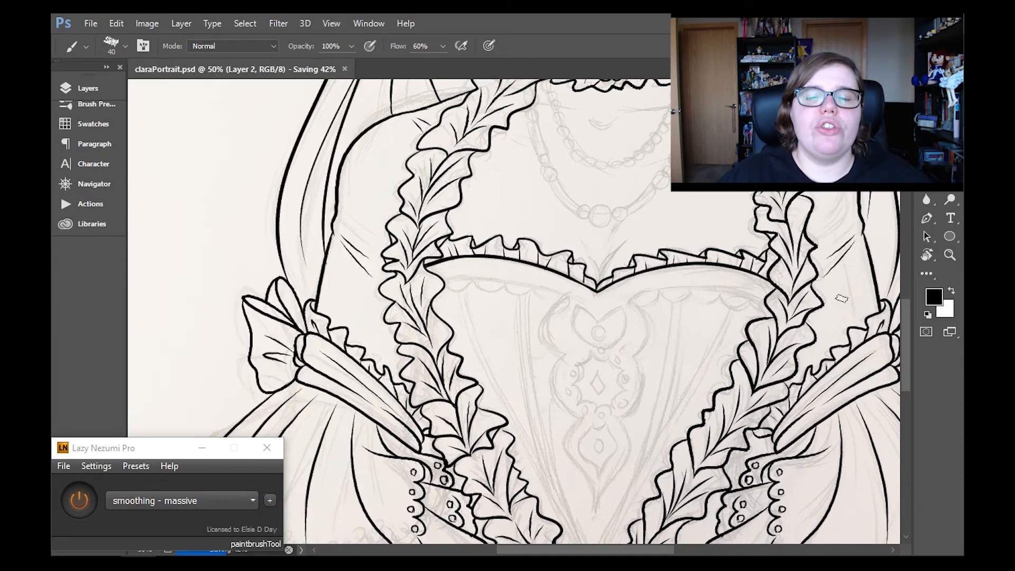
- Reduce the brush to size 30 and ink the neckline band's lower edge on the viewer's left half
mouse_move(906, 335)
left_mouse_down()
mouse_move(907, 356)
mouse_move(906, 336)
left_mouse_up()
key("bracketleft")
key("bracketleft")
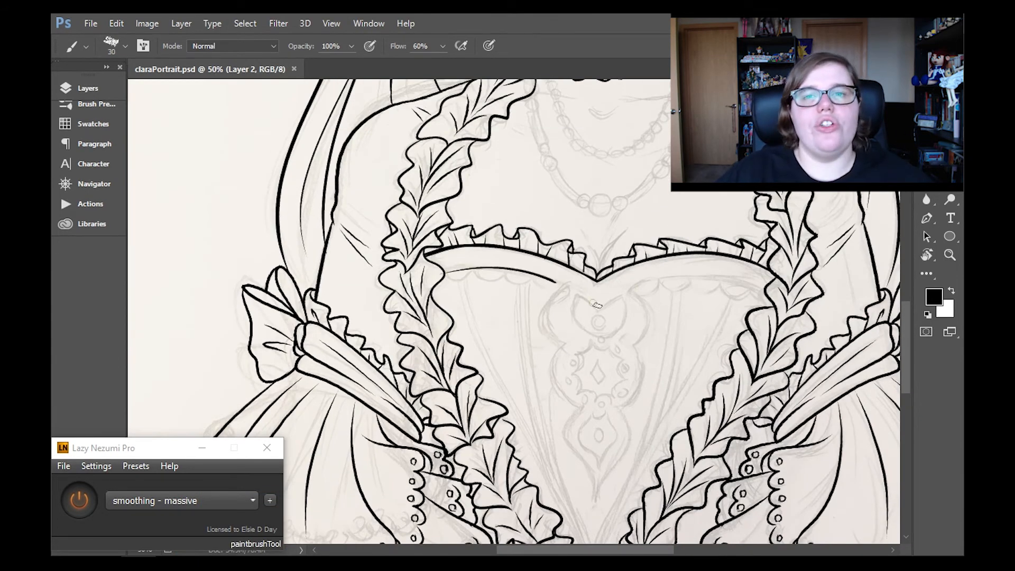
- Try to ink the neckline band's lower edge across the bodice in a rotated view
key("r")
mouse_move(598, 233)
left_mouse_down()
mouse_move(598, 395)
mouse_move(599, 321)
left_mouse_up()
mouse_move(551, 153)
left_mouse_down()
mouse_move(524, 321)
mouse_move(516, 318)
mouse_move(570, 483)
left_mouse_up()
key("ctrl+z")
- Ink the remaining lower edge of the neckline band, clean up its strokes and straighten the view
key("ctrl+z")
key("ctrl+z")
mouse_move(529, 321)
left_mouse_down()
mouse_move(559, 340)
mouse_move(568, 483)
left_mouse_up()
left_click_drag(527, 320, 554, 360)
key("ctrl+z")
key("e")
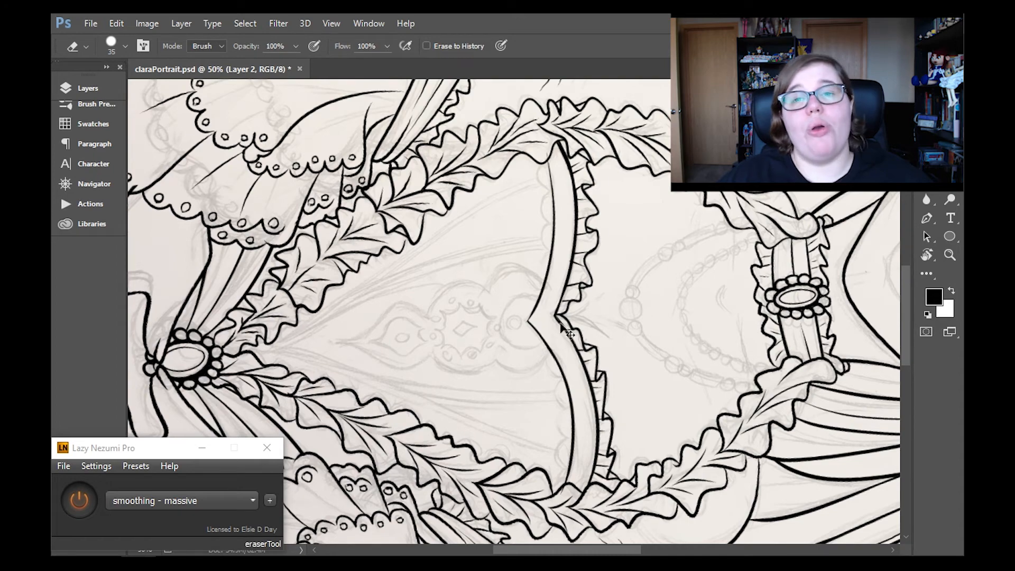
key("b")
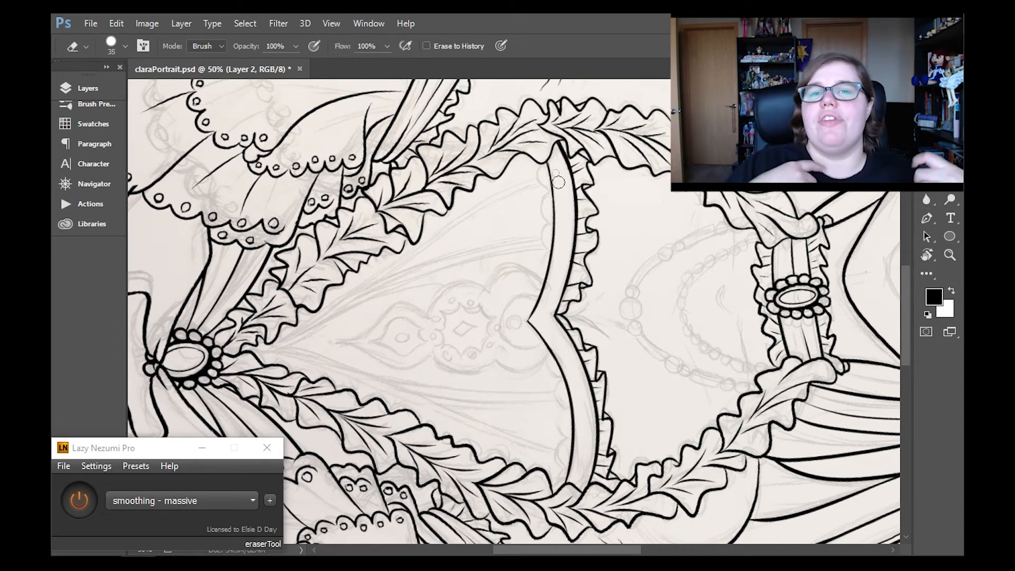
double_click(927, 256)
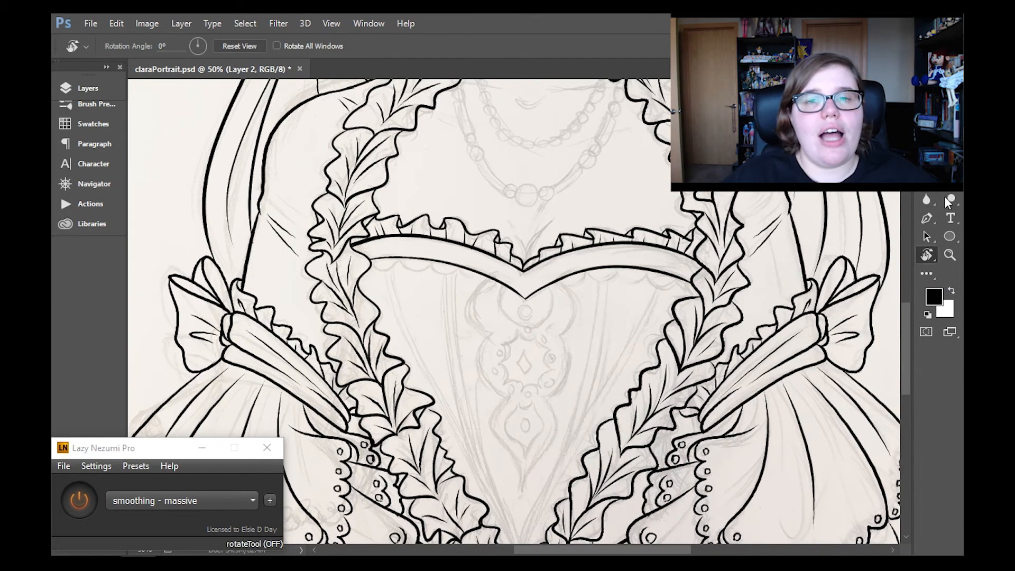
- Try to ink the upper side curve of the bodice ornament on the existing line layer
key("b")
left_click_drag(572, 281, 558, 341)
key("ctrl+z")
left_click_drag(564, 275, 561, 333)
key("ctrl+z")
- Add a new layer and ink the bodice ornament's upper and middle side curves on the viewer's right
left_click(114, 88)
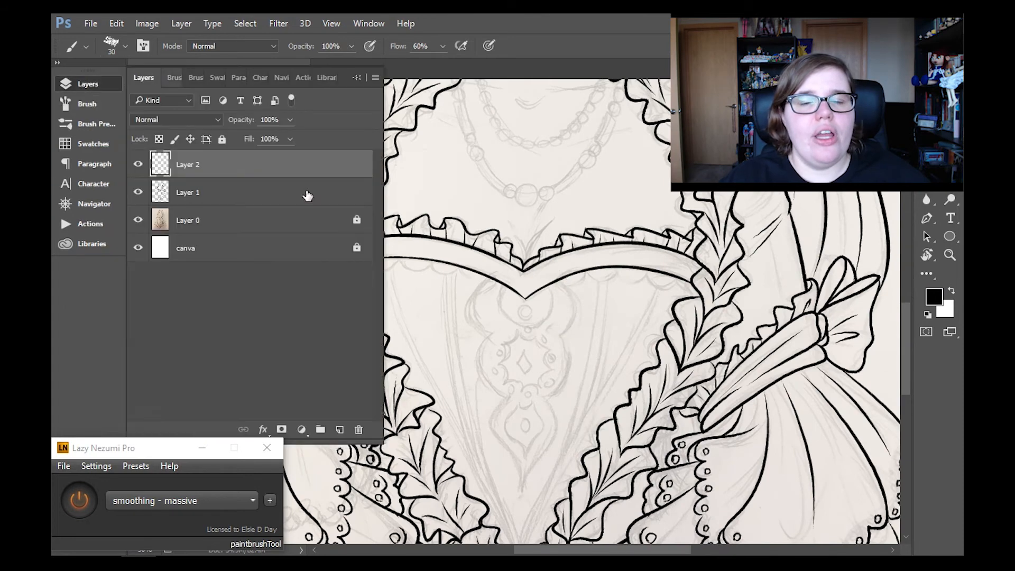
left_click(306, 195)
left_click_drag(565, 272, 558, 339)
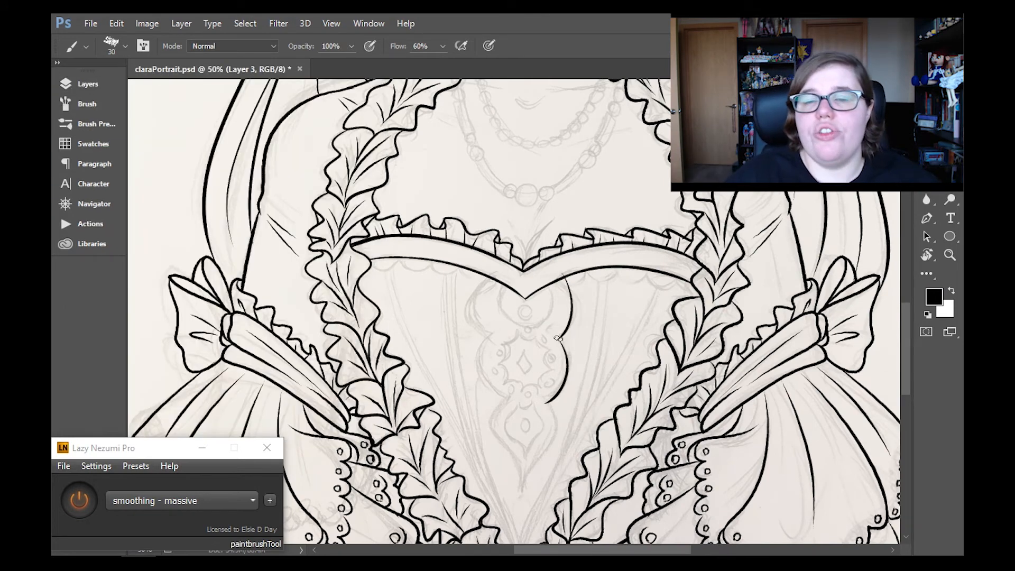
key("ctrl+z")
left_click_drag(547, 403, 526, 493)
key("ctrl+z")
key("ctrl+z")
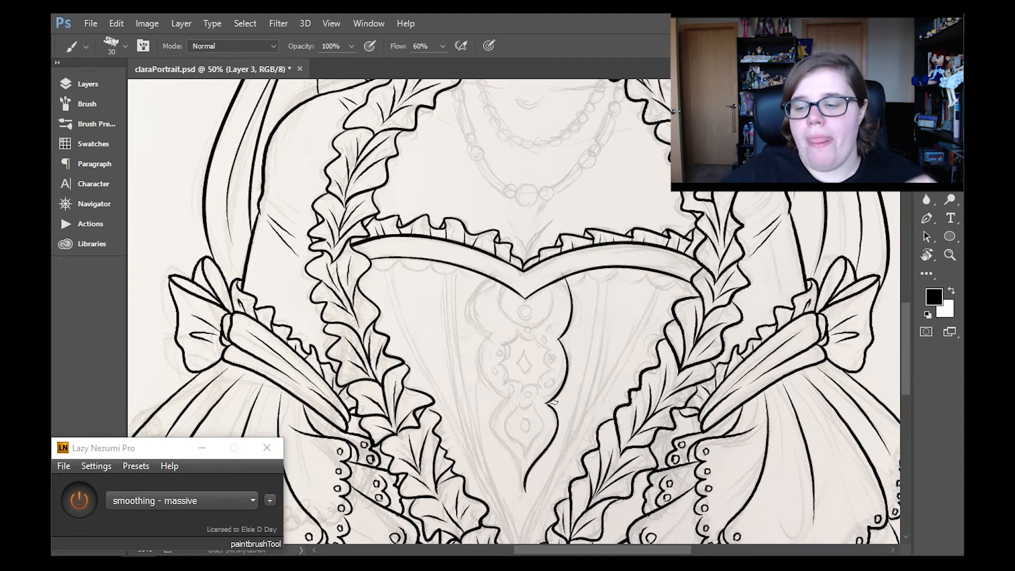
- Re-ink the ornament's lower curve down to its pointed tip on the viewer's right and trim the line ends
key("ctrl+z")
left_click_drag(548, 404, 525, 491)
key("ctrl+z")
key("ctrl+z")
mouse_move(548, 404)
left_mouse_down()
mouse_move(558, 426)
mouse_move(551, 399)
mouse_move(526, 489)
left_mouse_up()
key("e")
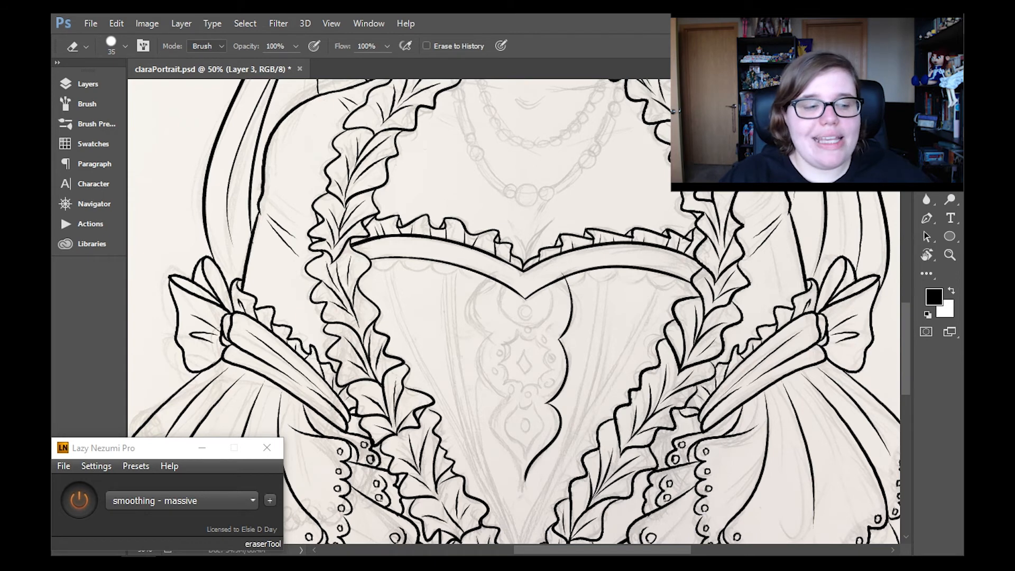
- Replace the ornament's uppermost side curve with a wider, rounder lobe meeting the neckline band and trim it
key("b")
key("ctrl+z")
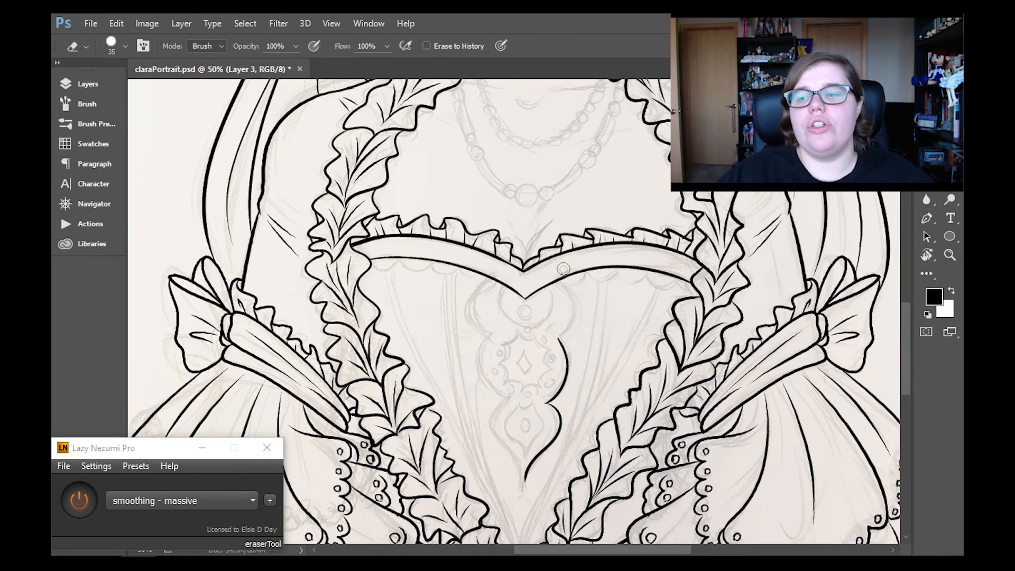
left_click_drag(559, 282, 568, 332)
key("e")
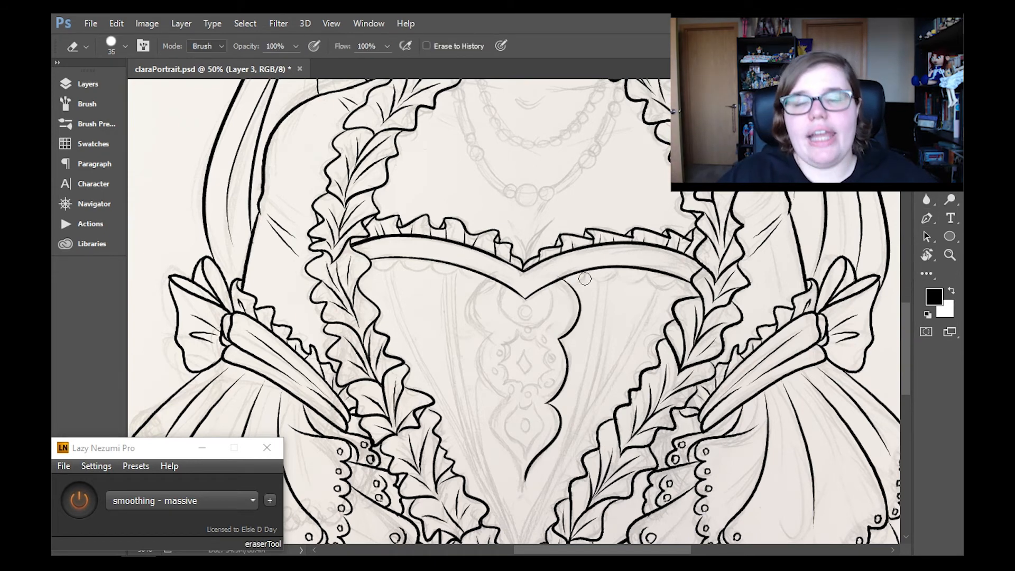
- Duplicate the half outline, mirror it horizontally onto the viewer's left side of the ornament and merge the two halves
left_click(182, 23)
left_click(275, 57)
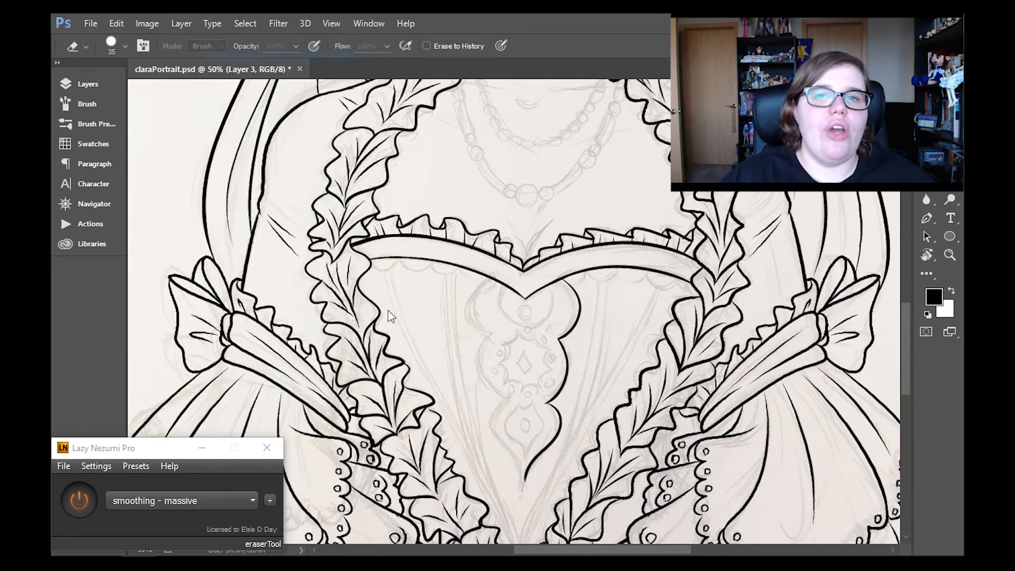
key("Return")
key("ctrl+t")
left_click(116, 23)
mouse_move(363, 288)
left_click(407, 454)
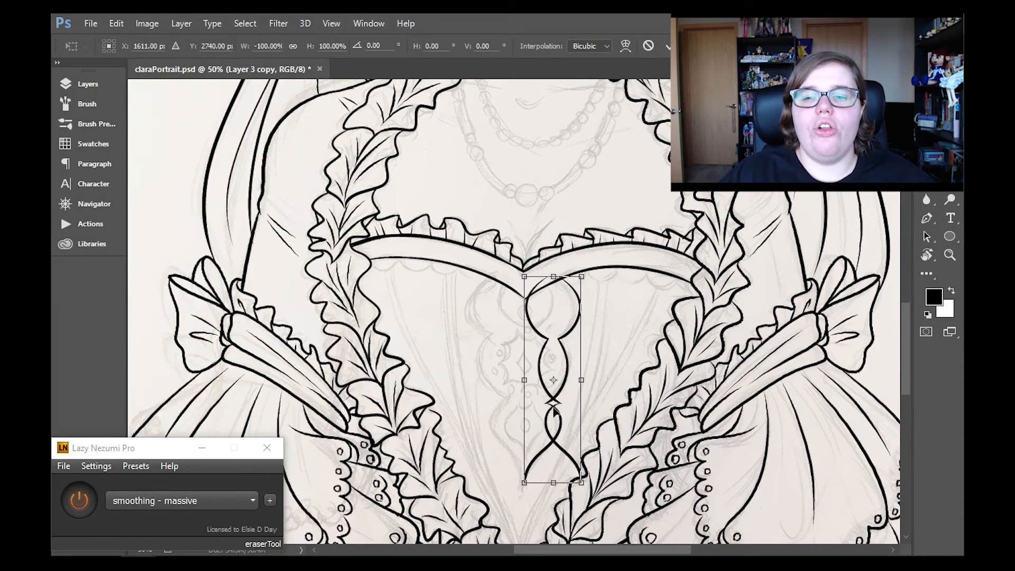
key("z")
key("Return")
key("ctrl+e")
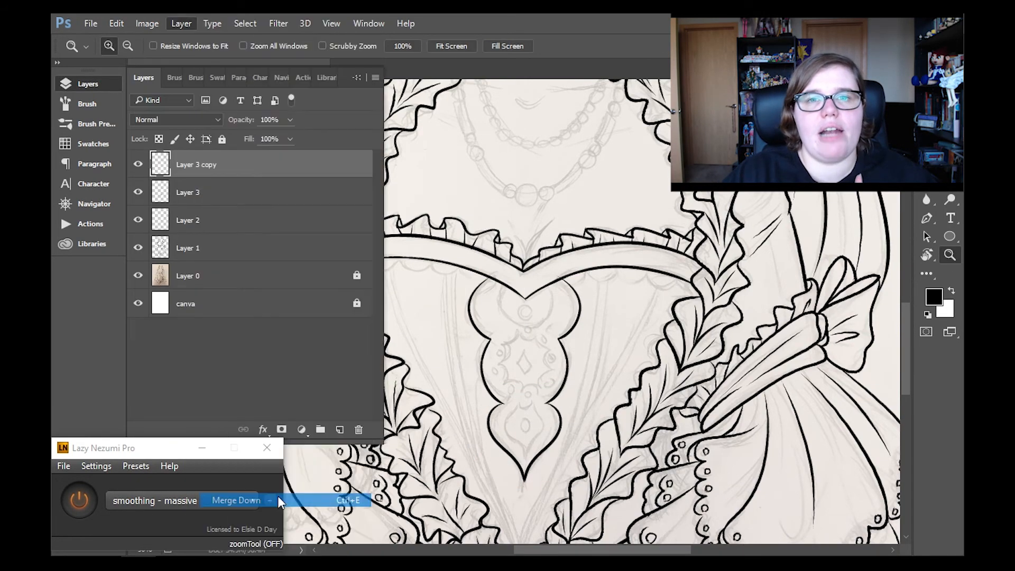
- Clean up the ornament outline and add a new layer above Layer 3
key("b")
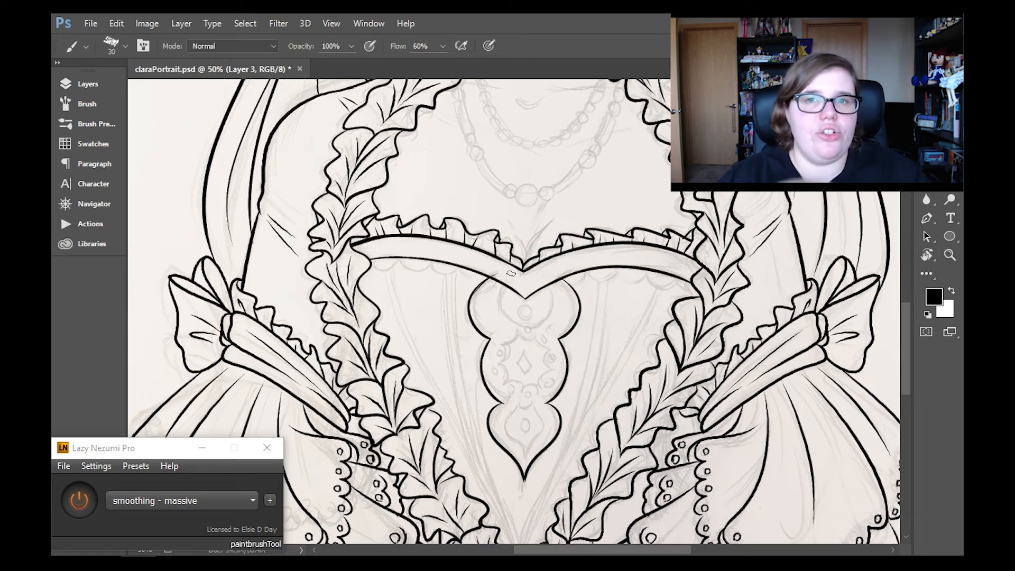
key("e")
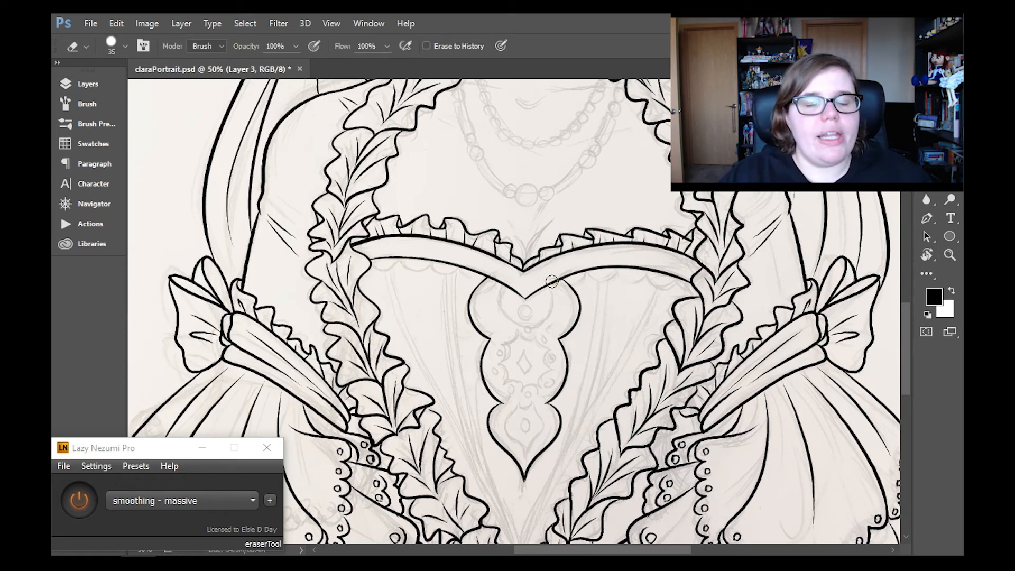
left_click(88, 84)
left_click(259, 192)
left_click(258, 163)
left_click(341, 430)
left_click(87, 85)
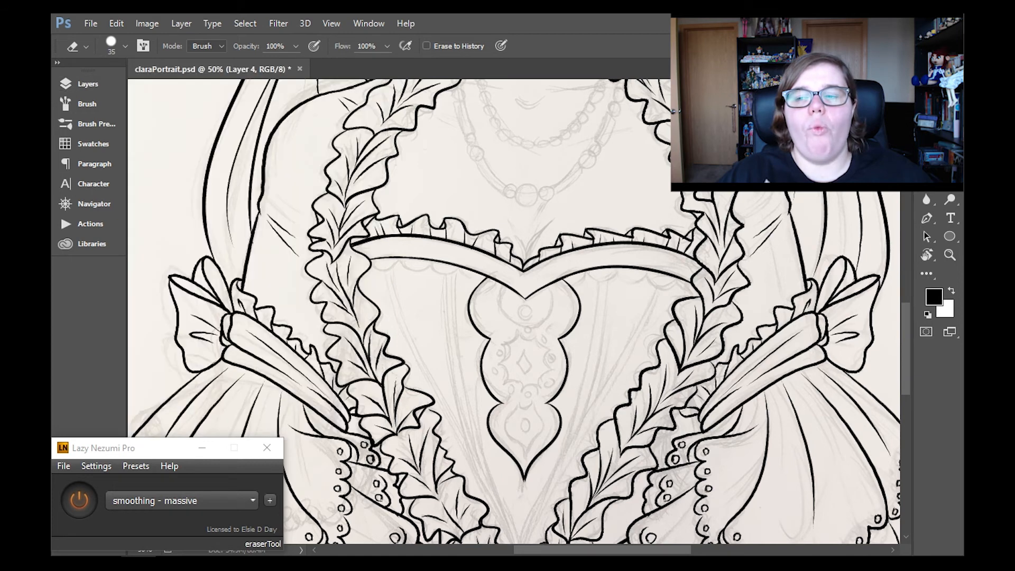
- Ink the ornament's inner frames: a rounded shape under the neckline, a scalloped star and a lower teardrop
key("b")
mouse_move(504, 285)
left_mouse_down()
mouse_move(550, 290)
mouse_move(526, 341)
mouse_move(537, 347)
mouse_move(532, 385)
left_mouse_up()
mouse_move(505, 356)
left_mouse_down()
mouse_move(550, 384)
mouse_move(514, 371)
mouse_move(506, 383)
mouse_move(555, 377)
mouse_move(531, 401)
mouse_move(526, 453)
left_mouse_up()
left_click_drag(530, 404, 536, 437)
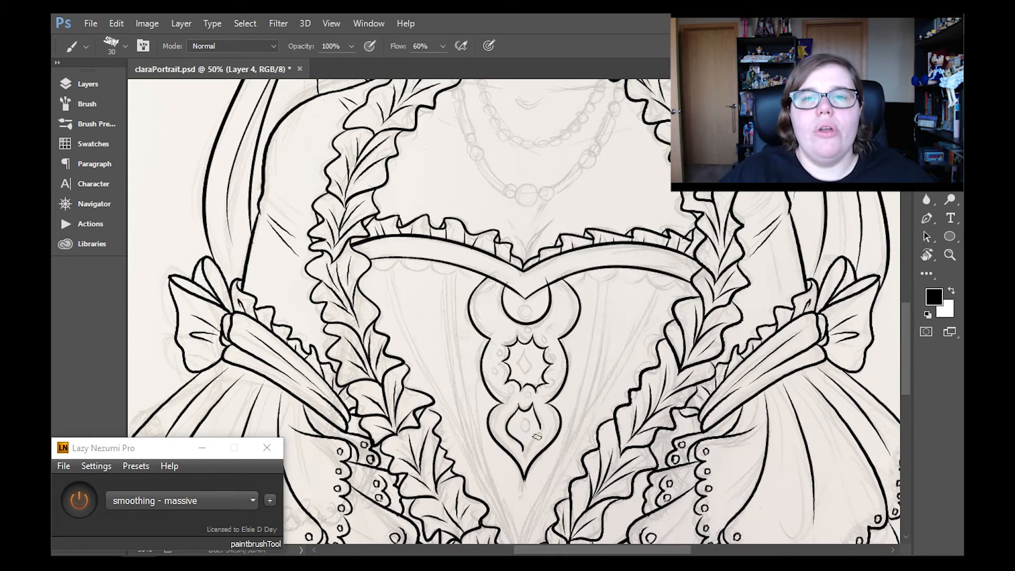
key("e")
key("b")
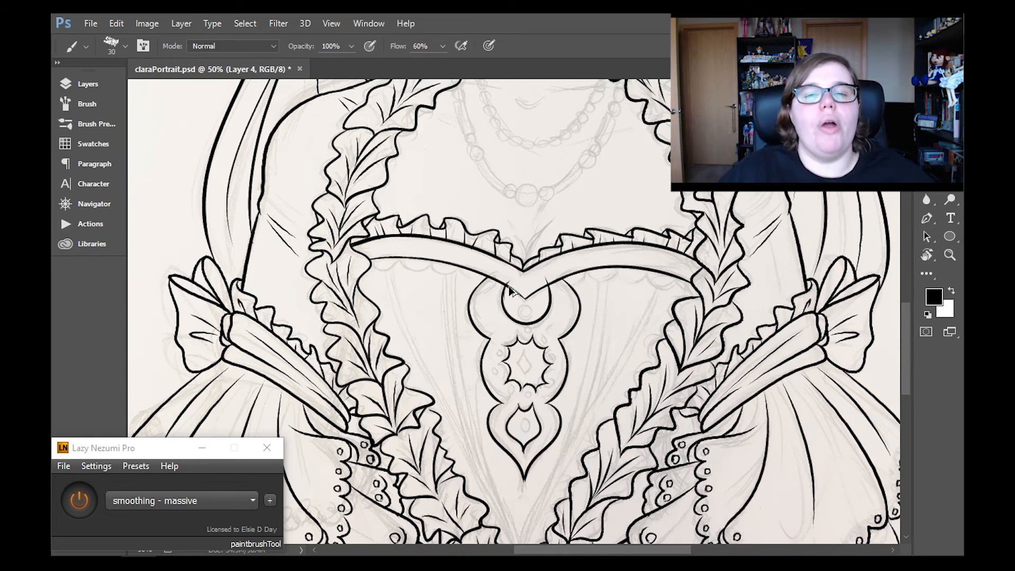
- Check Layer 3's contents by toggling its visibility, and merge the inner frames on Layer 4 down into it
left_click(87, 83)
left_click(280, 192)
left_click(139, 192)
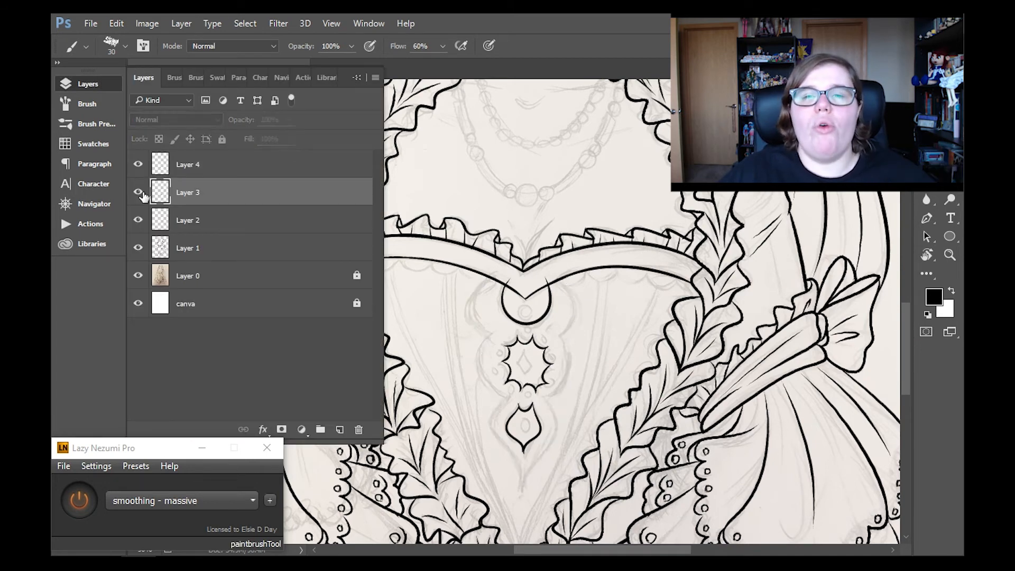
left_click(138, 192)
left_click(211, 165)
left_click(181, 24)
left_click(243, 500)
left_click(926, 183)
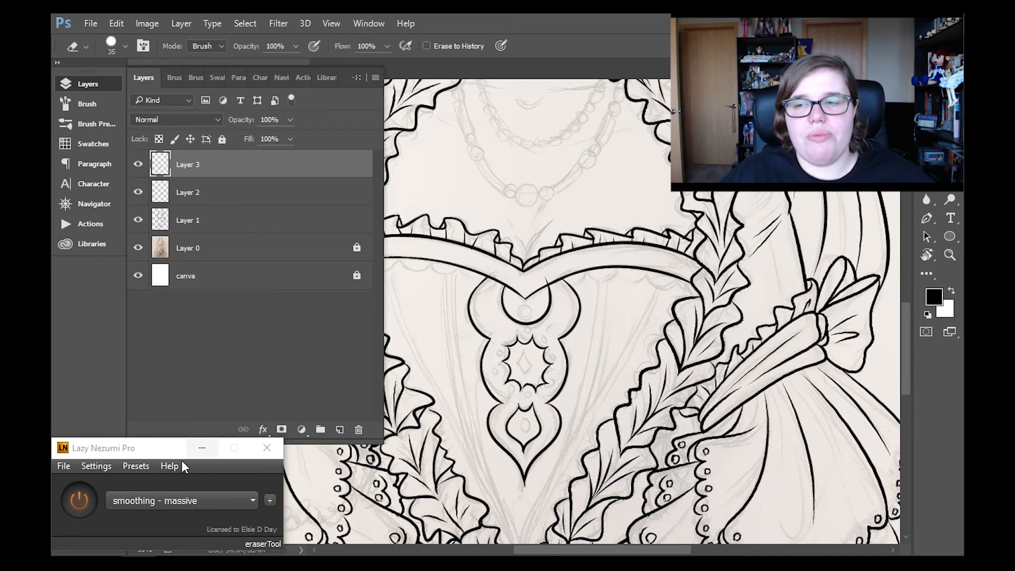
- With smoothing off, erase the neckline band's edge across the ornament on Layer 2 and merge Layer 3 into it
left_click(79, 500)
left_click(227, 192)
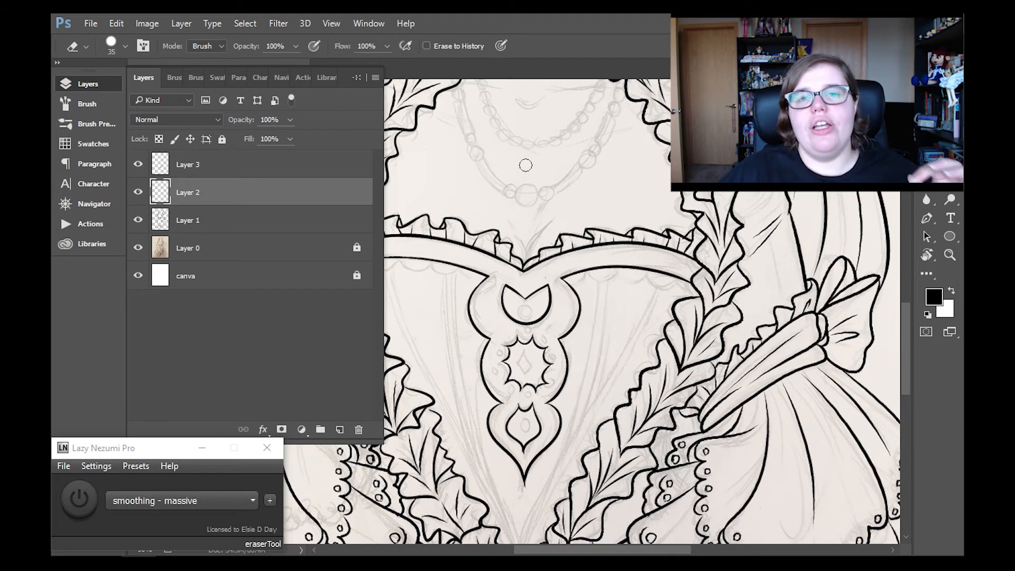
key("alt+bracketright")
key("ctrl+e")
- Ink the ornament's central gems: a small circle at the top, a diamond in the star and an oval in the teardrop
key("b")
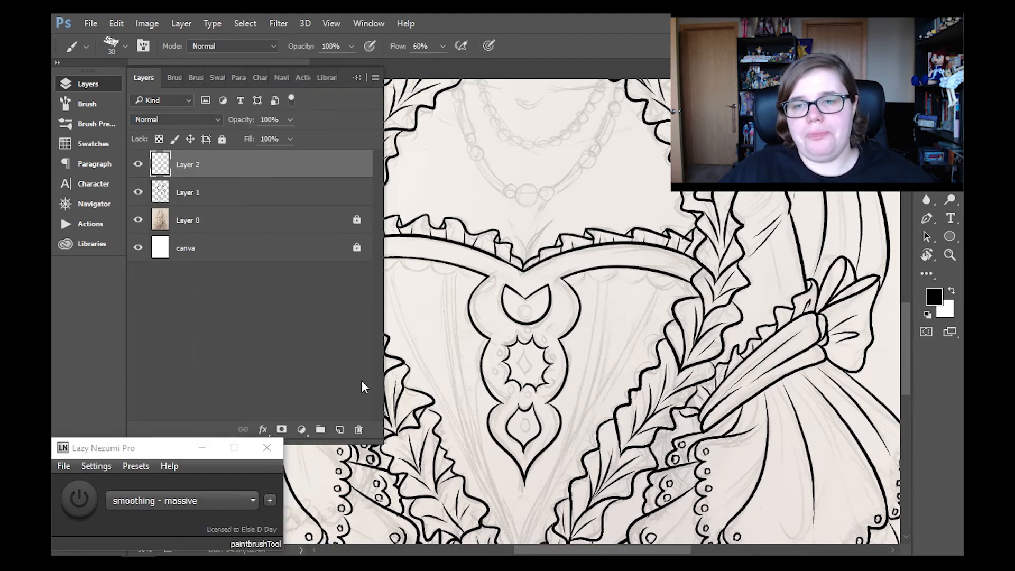
left_click(79, 500)
left_click_drag(524, 304, 526, 304)
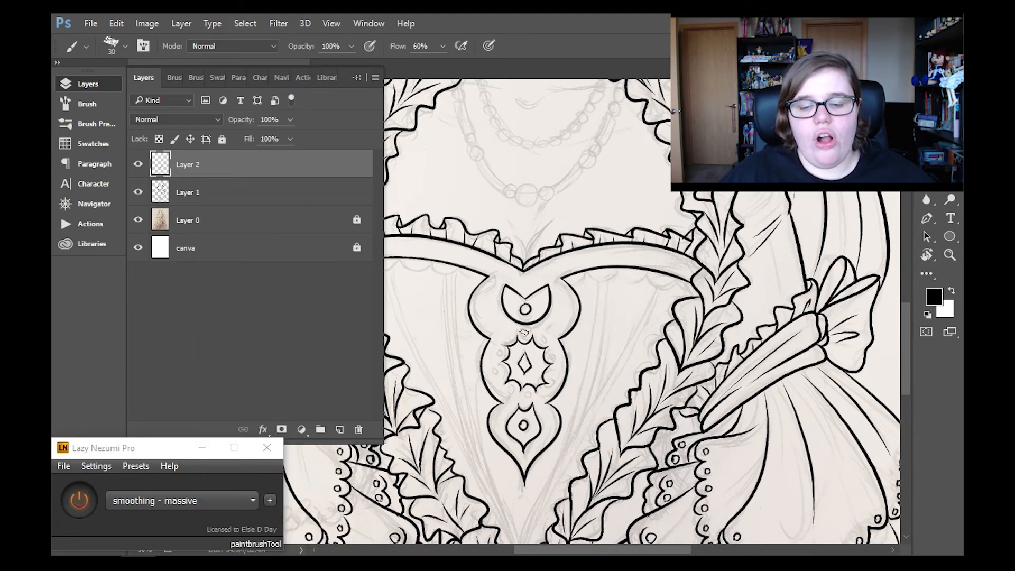
left_click(79, 500)
left_click_drag(543, 337, 545, 344)
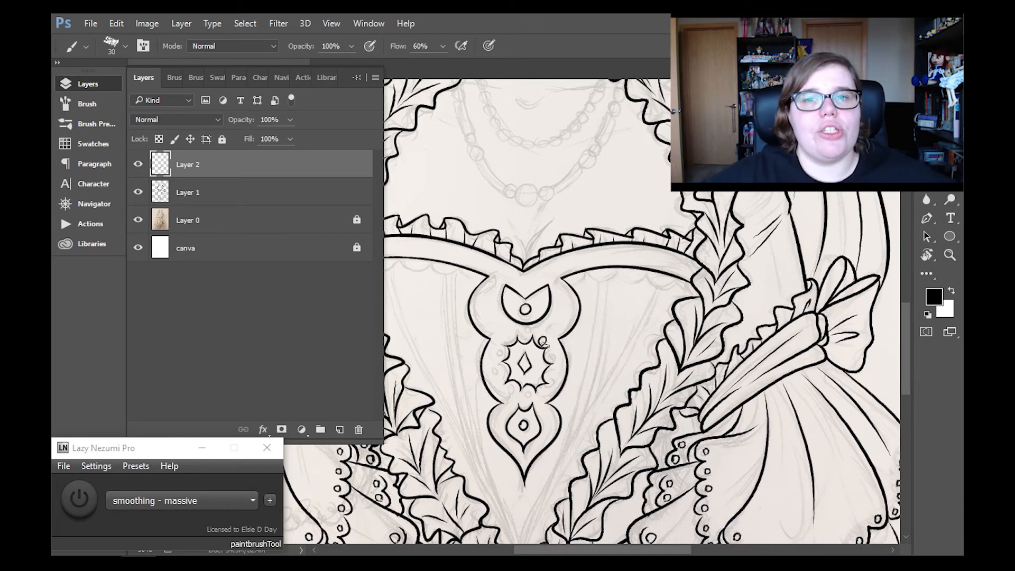
- Merge the finished ornament down into Layer 1, add a new layer and turn stroke smoothing back on
scroll(908, 365, "down", 2)
left_click(181, 24)
left_click(181, 24)
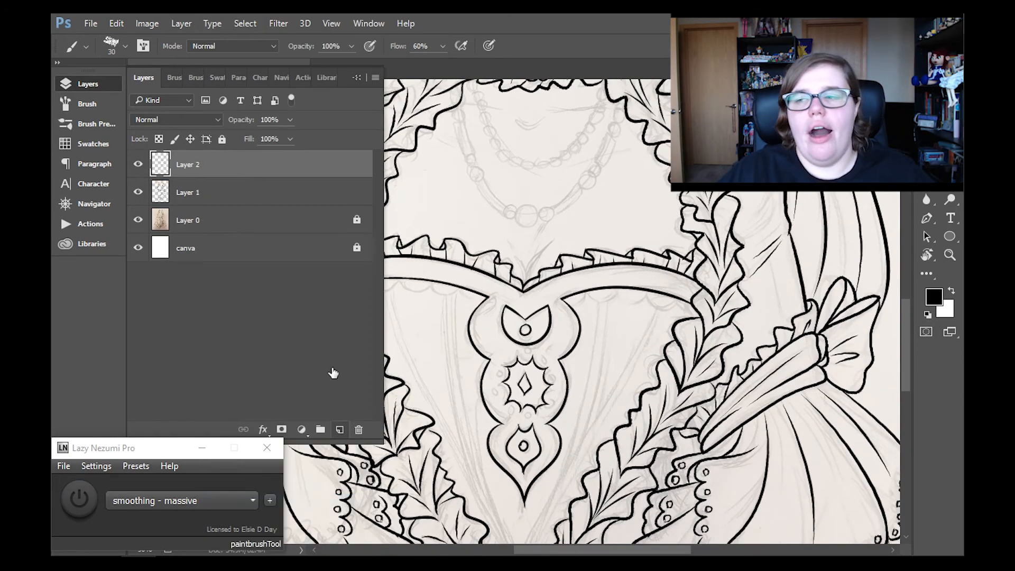
left_click(113, 79)
left_click(79, 500)
- Rotate the canvas and ink the scalloped trim along the neckline band's lower edge on both sides of the ornament
key("r")
left_click_drag(687, 300, 560, 478)
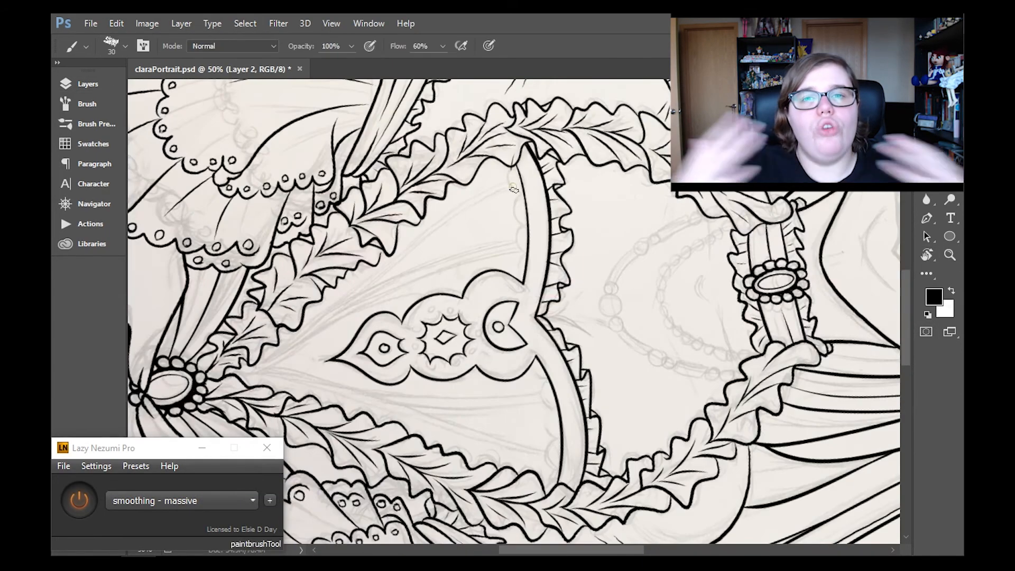
left_click_drag(510, 161, 522, 231)
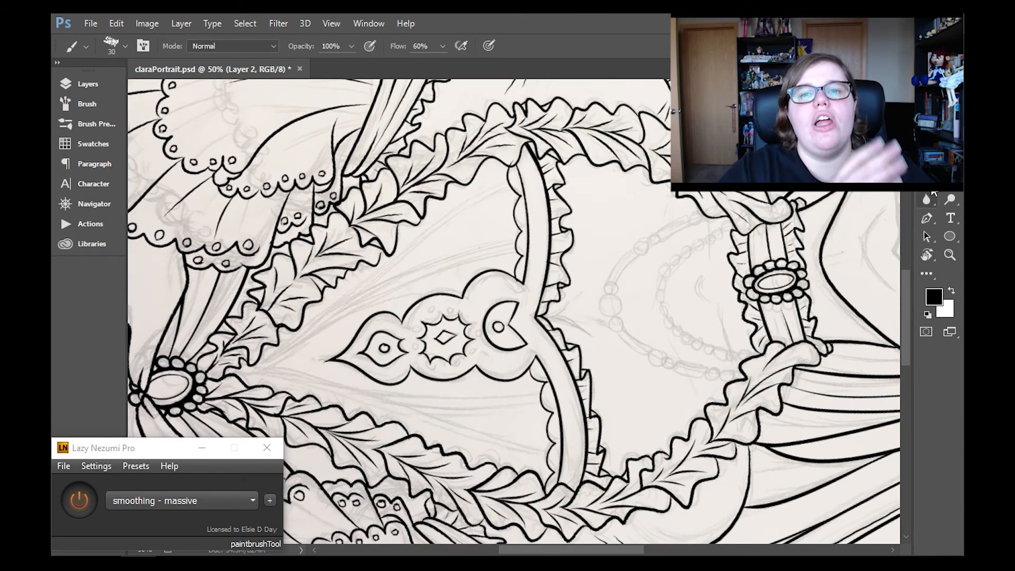
key("e")
- Merge the scalloped trim on Layer 2 down into Layer 1 and add a new layer
left_click(103, 88)
left_click(182, 23)
left_click(211, 499)
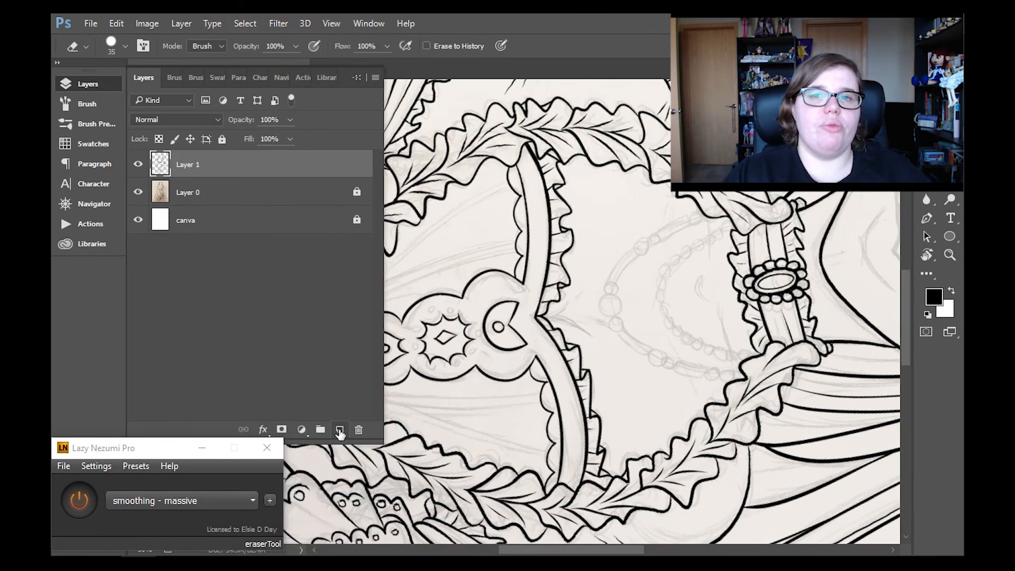
left_click(341, 429)
left_click(108, 82)
- Straighten the view and ink the outer pair of long bodice seam lines on the viewer's right
key("r")
left_click(239, 46)
left_click_drag(905, 303, 906, 327)
key("e")
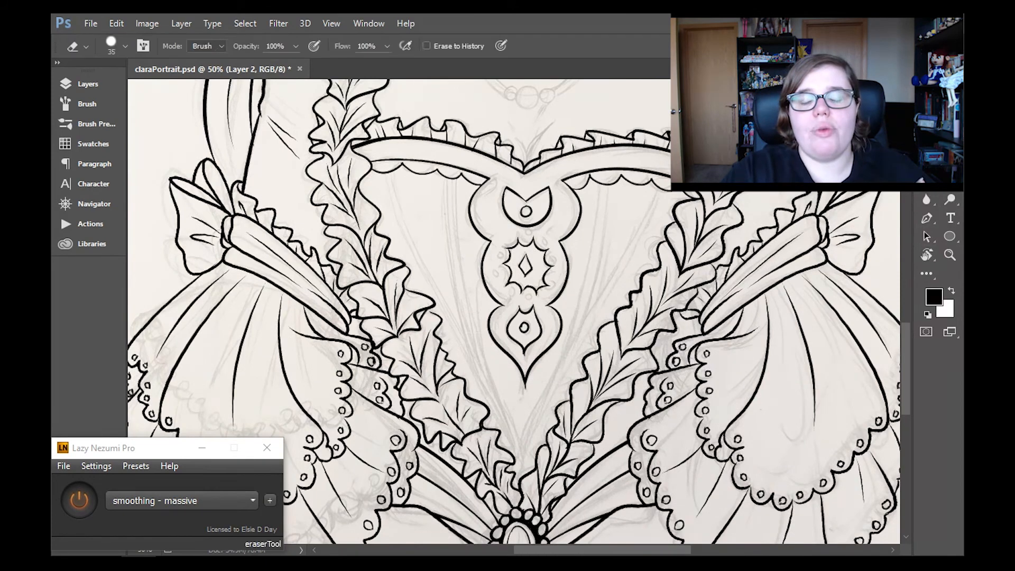
key("b")
key("ctrl+z")
left_click_drag(670, 186, 525, 472)
left_click_drag(656, 185, 515, 485)
- Ink the inner pair of bodice seam lines beside the ornament on the viewer's right
left_click_drag(608, 185, 579, 335)
key("ctrl+z")
key("ctrl+z")
key("ctrl+z")
left_click_drag(608, 184, 588, 323)
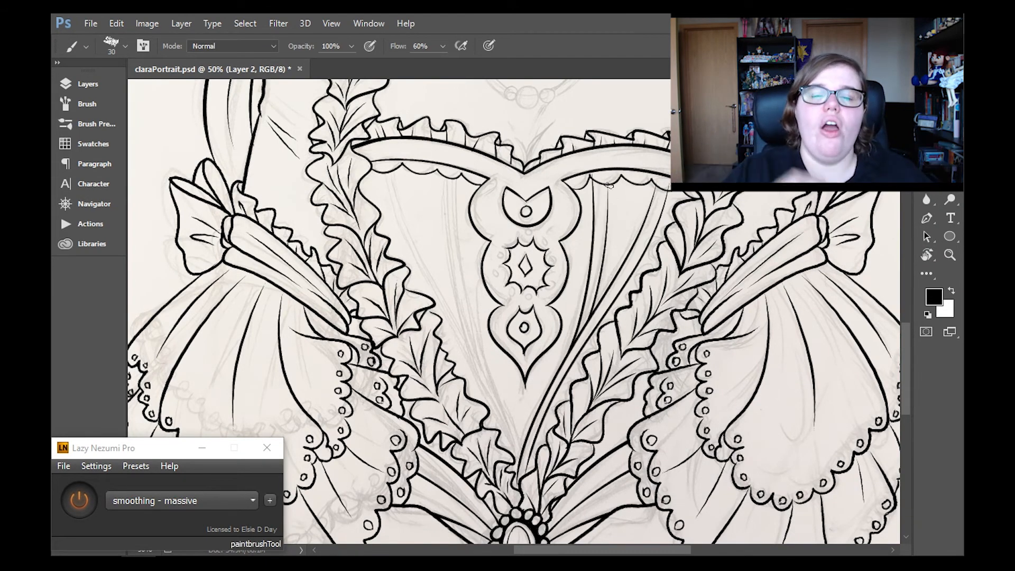
left_click_drag(609, 179, 606, 245)
mouse_move(657, 187)
left_mouse_down()
mouse_move(629, 259)
mouse_move(633, 245)
mouse_move(649, 248)
left_mouse_up()
key("ctrl+z")
key("e")
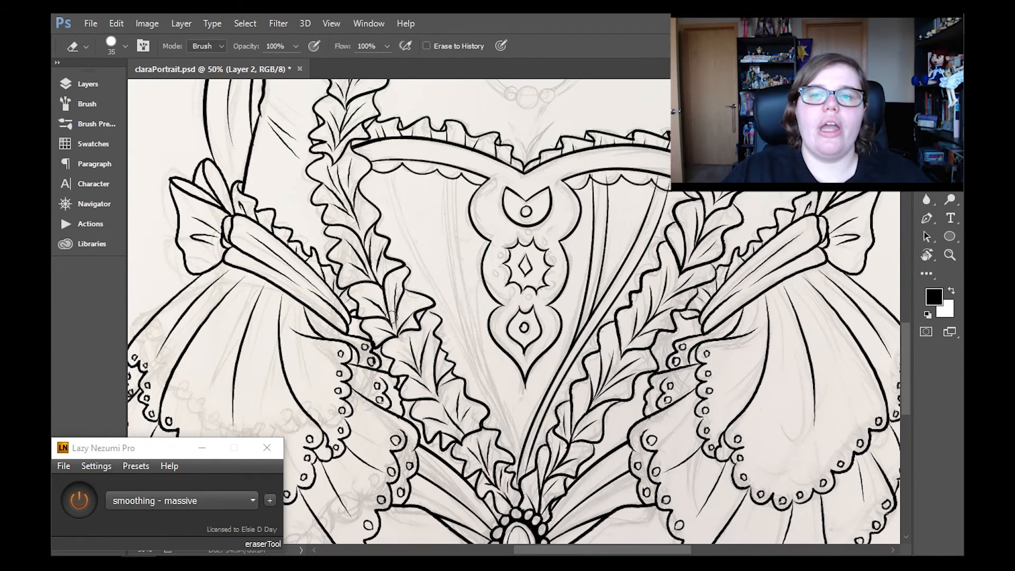
- Extend and trim the seam lines' upper ends so they meet the scalloped trim cleanly
key("b")
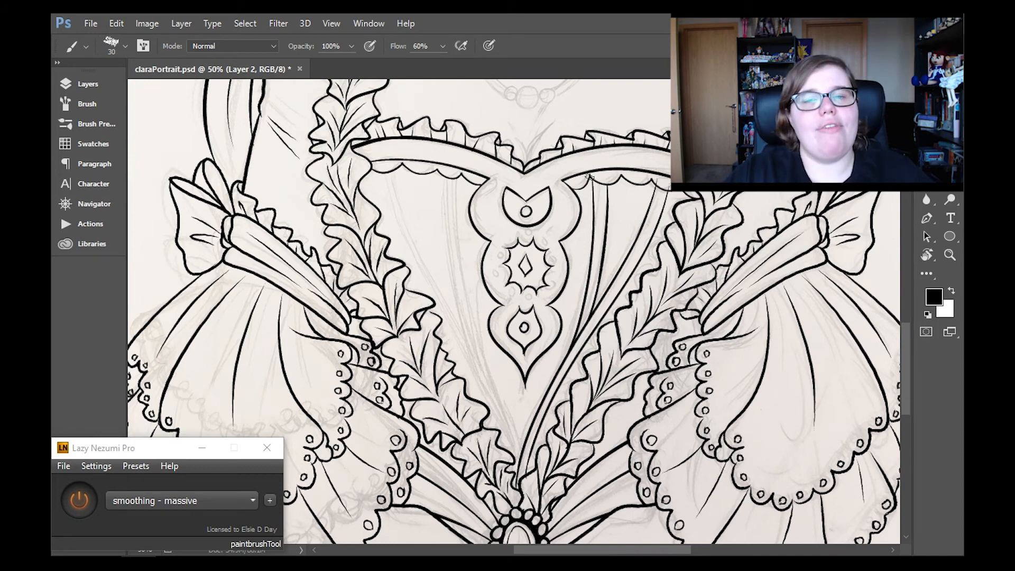
left_click_drag(589, 177, 594, 204)
key("r")
key("e")
left_click_drag(659, 177, 668, 184)
key("b")
left_click_drag(591, 176, 594, 189)
key("e")
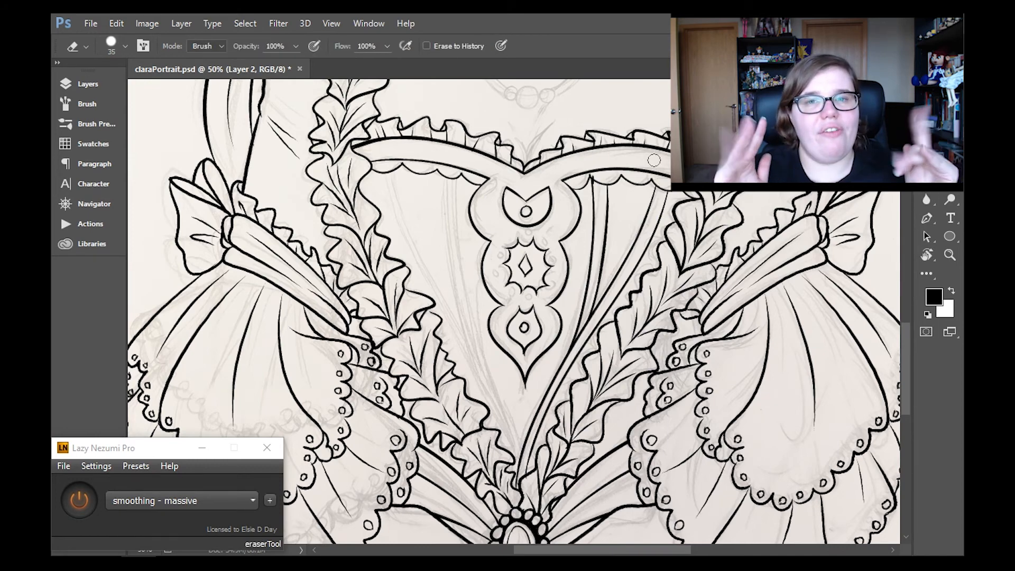
key("b")
key("e")
- Duplicate the seam line layer and flip the copy horizontally
left_click(181, 23)
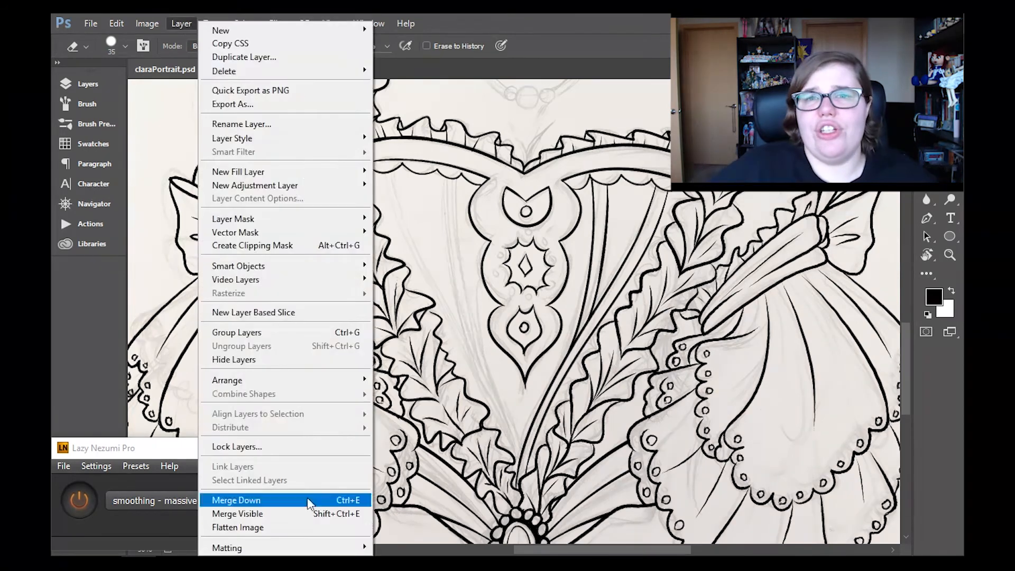
left_click(479, 39)
key("ctrl+j")
key("ctrl+t")
left_click(117, 23)
mouse_move(254, 300)
left_click(378, 454)
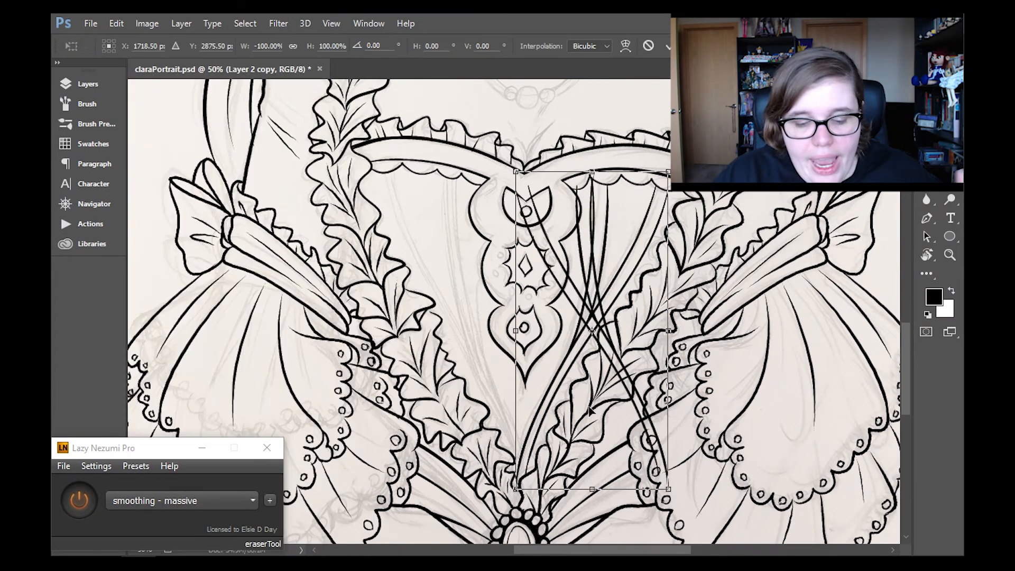
- Move the mirrored seam lines onto the viewer's left half of the bodice, apply the transform and clean up overlaps
left_click_drag(652, 402, 548, 428)
left_click_drag(488, 389, 495, 379)
left_click(950, 255)
key("Return")
key("e")
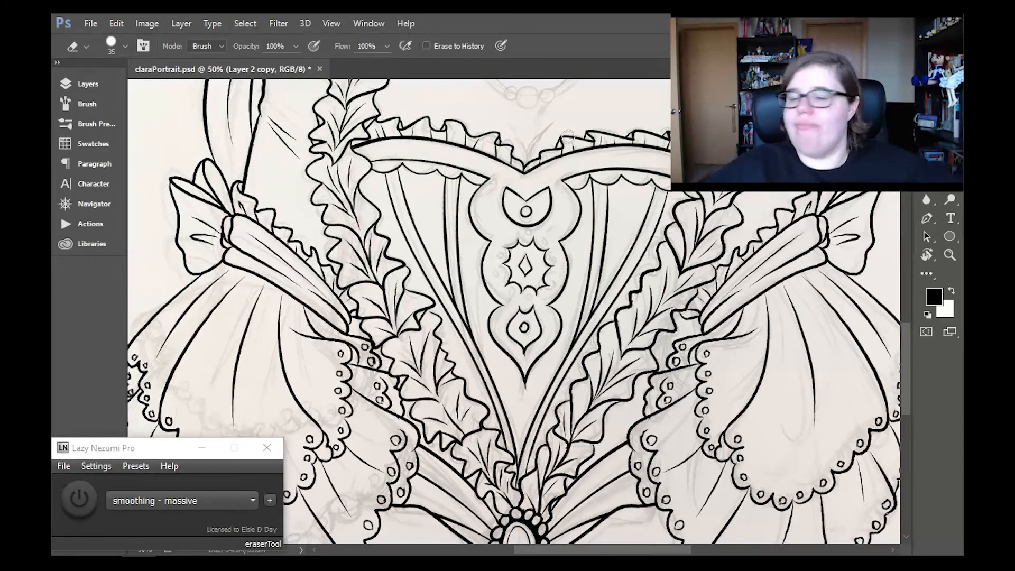
- Fit the whole portrait in view, merge both seam line layers down into Layer 1 and add a new layer
mouse_move(906, 347)
left_mouse_down()
mouse_move(906, 367)
mouse_move(906, 351)
left_mouse_up()
left_click(951, 255)
left_click(452, 46)
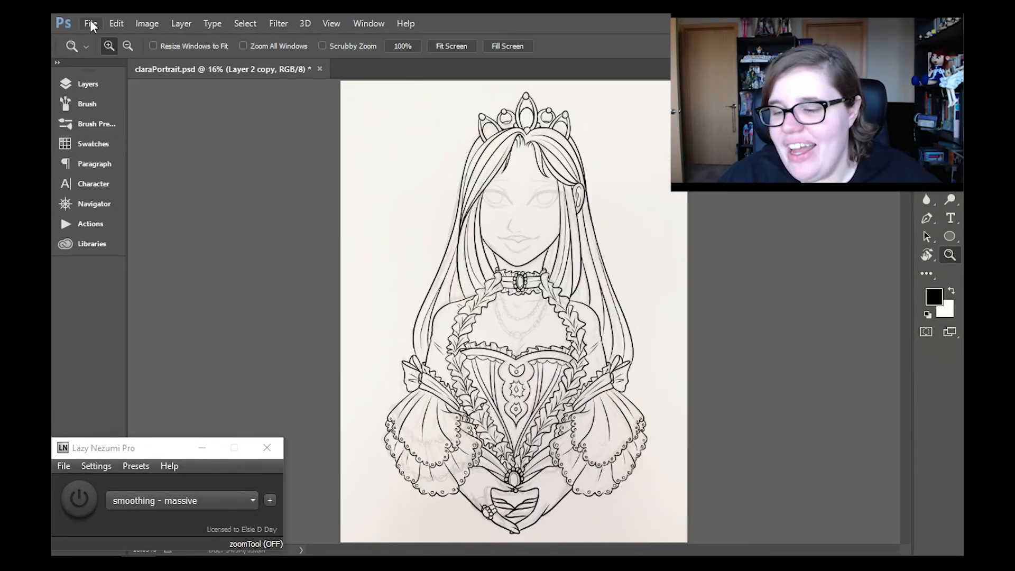
left_click(88, 84)
left_click(181, 23)
left_click(236, 500)
left_click(182, 23)
left_click(236, 500)
left_click(341, 430)
left_click(144, 74)
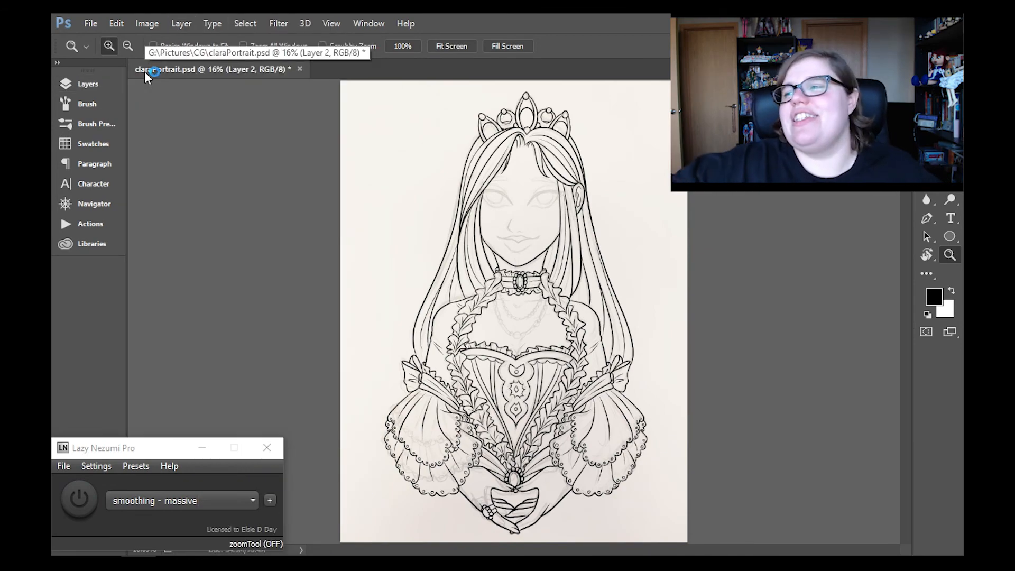
- Zoom in on the upper chest and ink the collarbone lines below the choker
left_click(524, 323)
left_click(524, 324)
left_click(524, 324)
key("b")
left_click_drag(492, 260, 603, 245)
left_click_drag(406, 238, 479, 250)
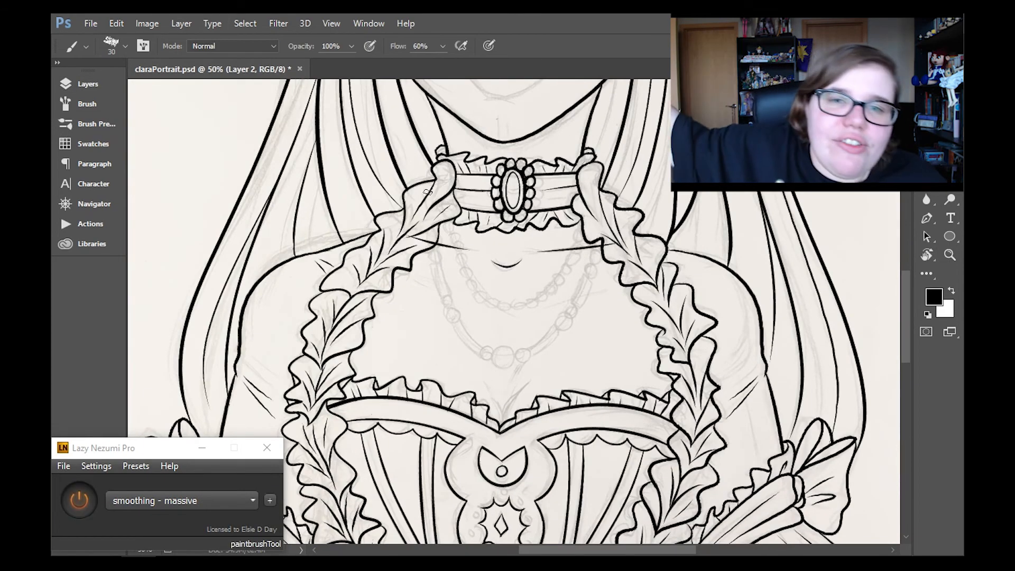
- Merge the inked collarbone layer down into Layer 1 and add a new empty layer above it
key("e")
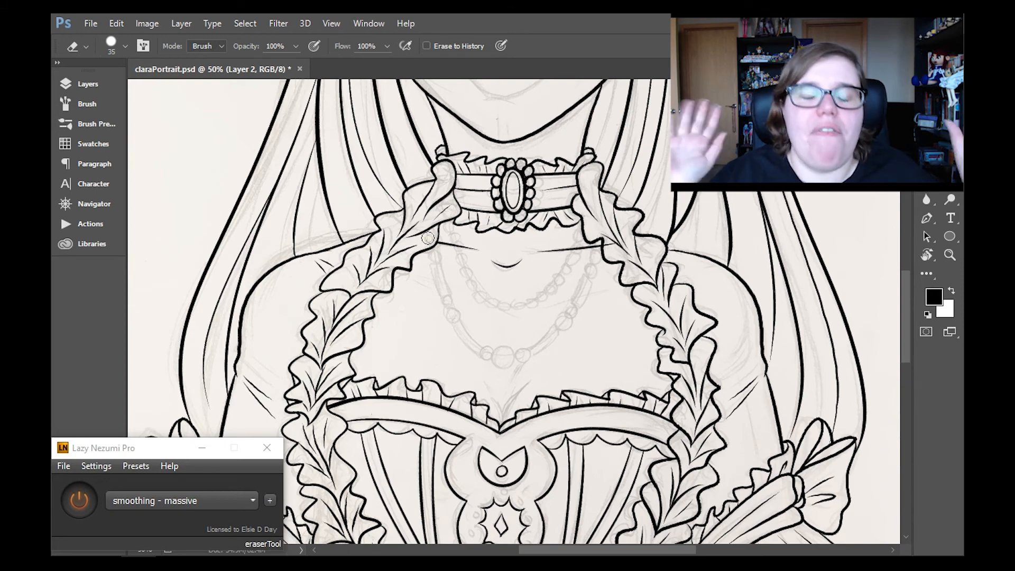
left_click(87, 84)
left_click(181, 24)
left_click(240, 500)
left_click(340, 430)
left_click(144, 77)
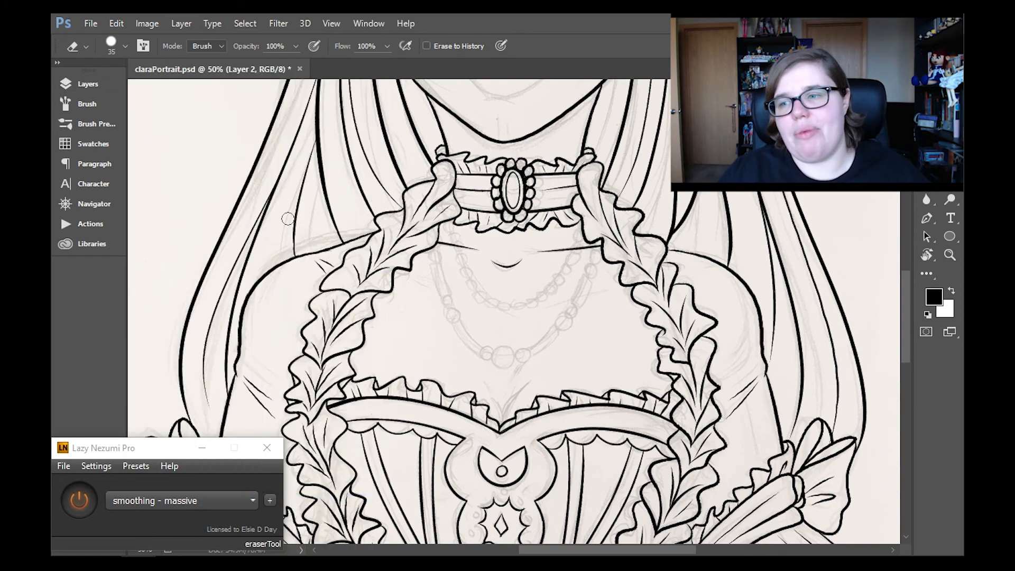
- Lower the opacity of Layer 1 and make the new Layer 2 active for inking
key("b")
left_click(95, 86)
left_click(201, 193)
left_click(289, 121)
left_click_drag(289, 139, 261, 140)
left_click(201, 164)
left_click(105, 88)
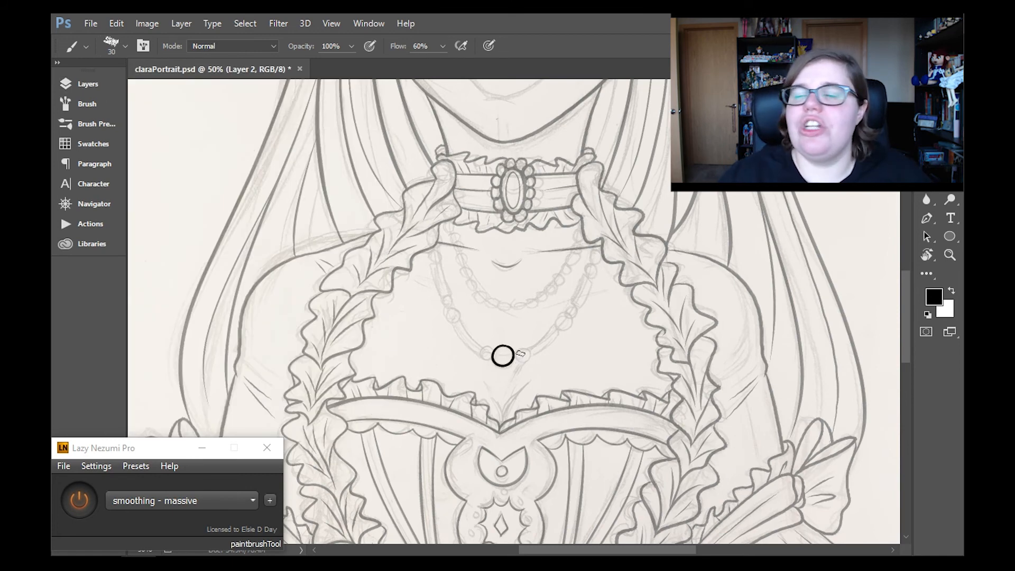
- Ink the three central beads of the longer necklace and the round beads along its viewer's right side
key("ctrl+alt+z")
key("ctrl+alt+z")
left_click_drag(566, 307, 572, 306)
left_click_drag(590, 265, 597, 253)
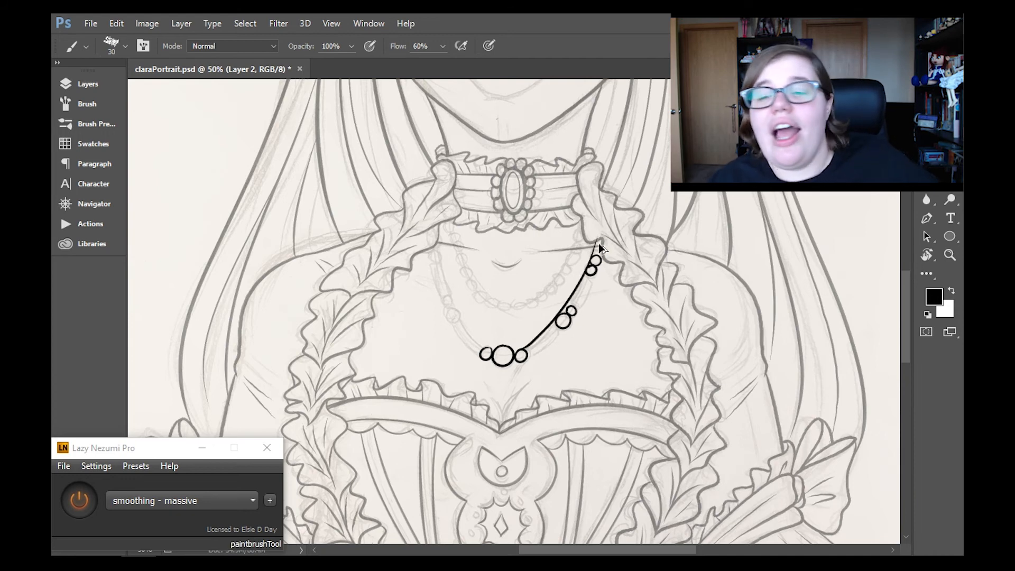
- Try to ink the double cord line of the longer necklace on the same layer as its beads
key("ctrl+z")
left_click_drag(595, 242, 523, 356)
key("ctrl+z")
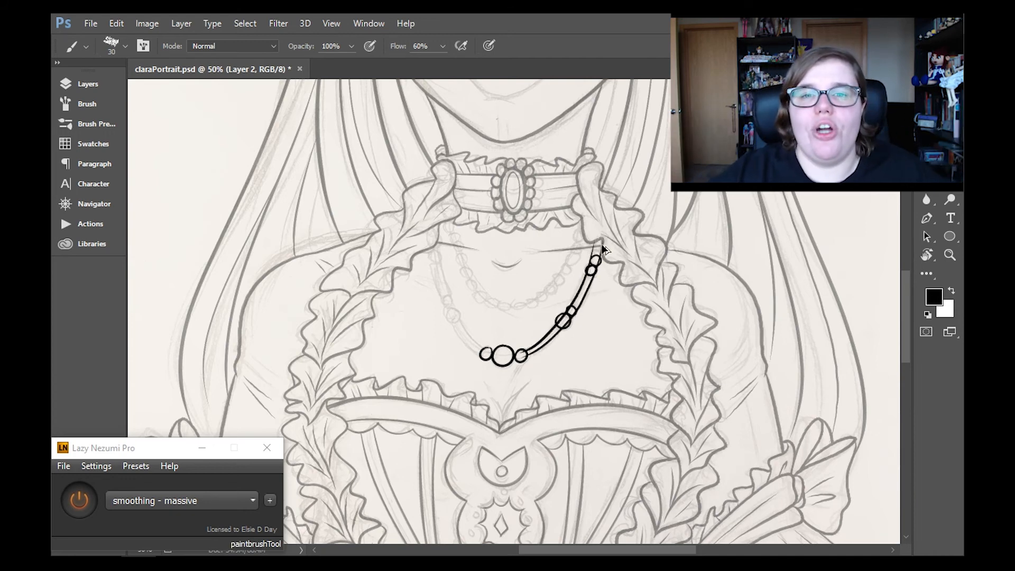
key("ctrl+alt+z")
key("ctrl+alt+z")
left_click_drag(595, 243, 522, 351)
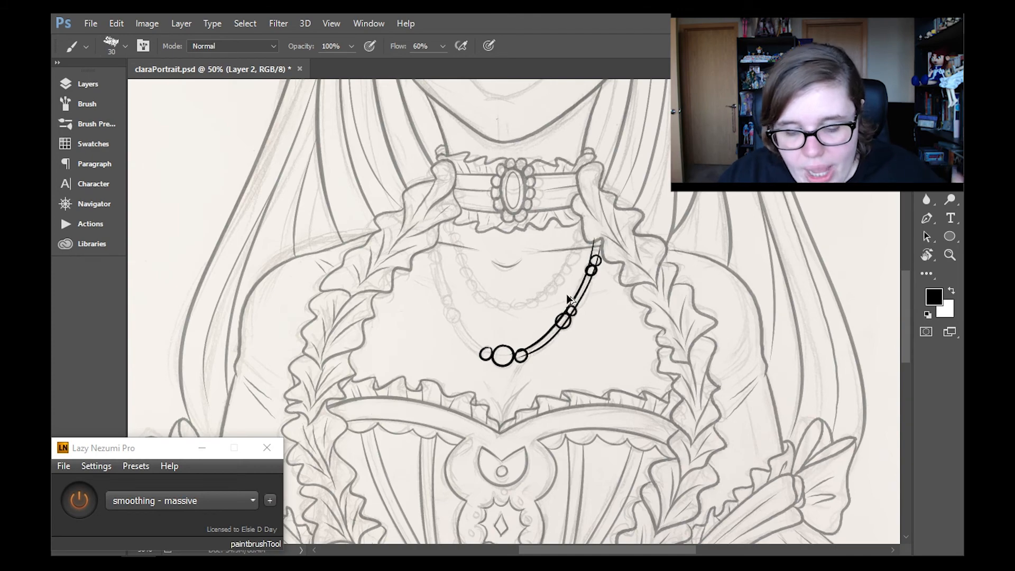
left_click_drag(569, 300, 525, 355)
key("e")
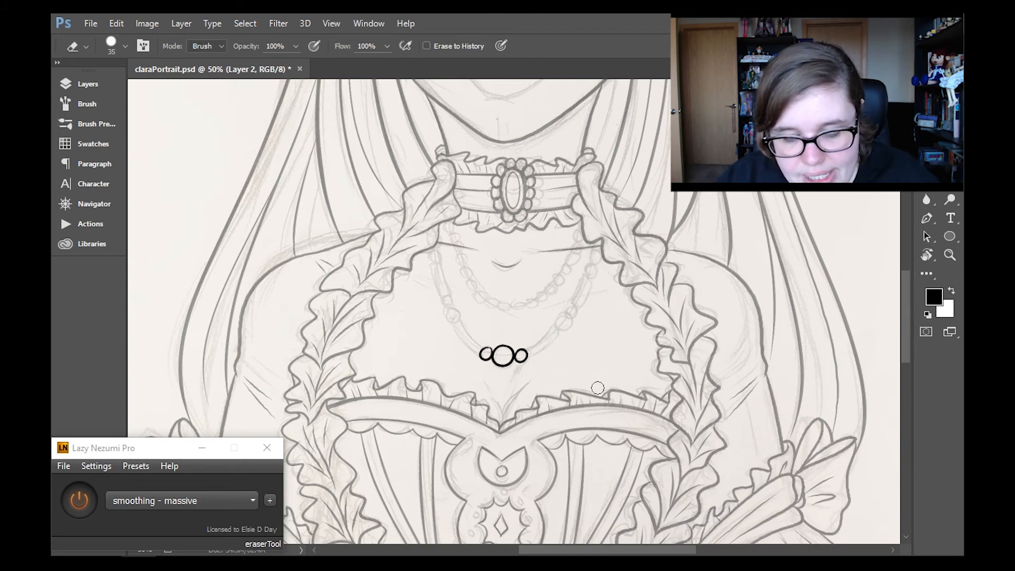
- Add Layer 3 and ink the longer necklace's double cord from the central beads to the ruffle on the viewer's right
left_click(88, 84)
left_click(201, 171)
key("r")
left_click_drag(620, 391, 640, 350)
key("b")
left_click_drag(556, 212, 543, 348)
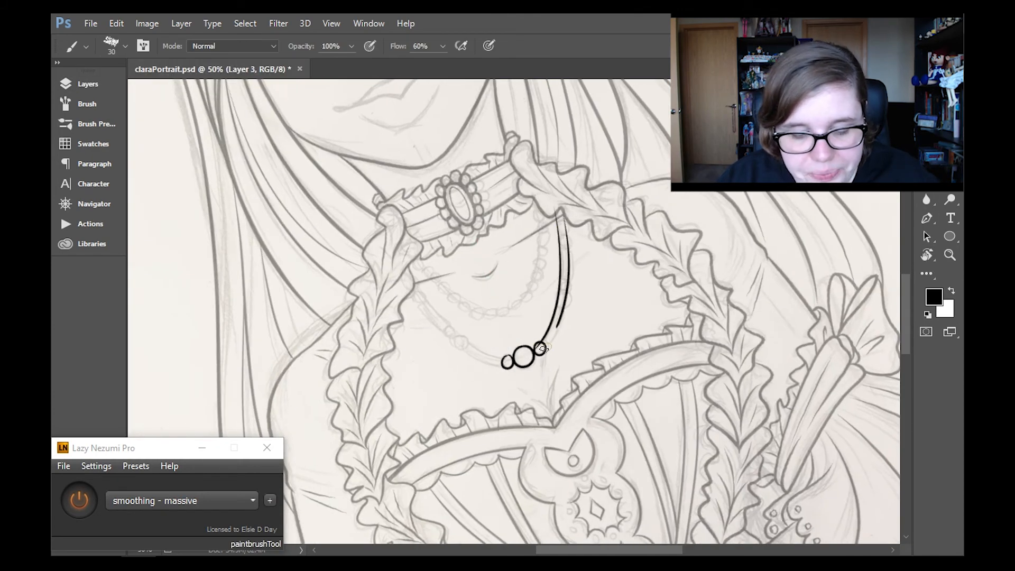
key("e")
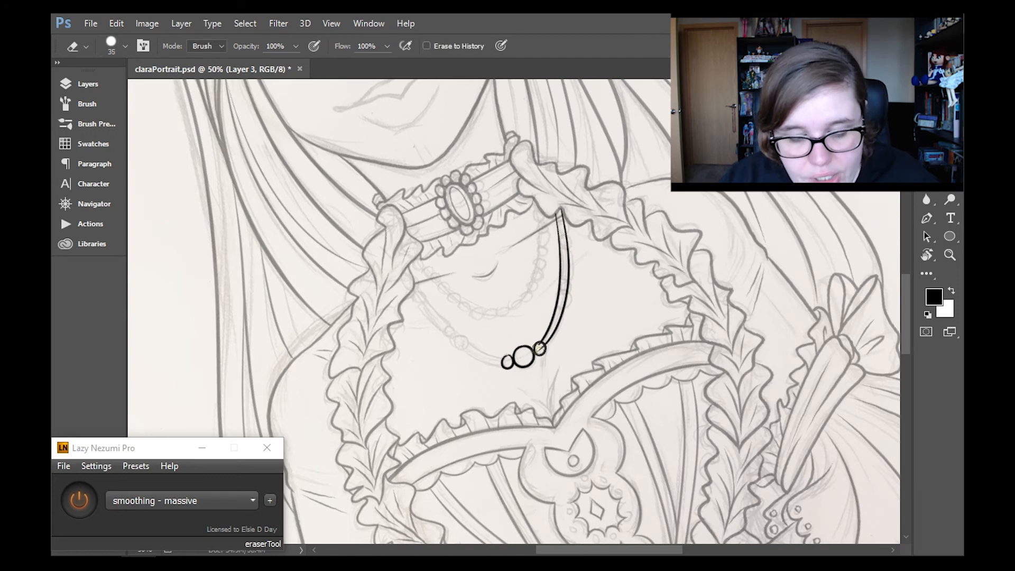
- Ink two pairs of round beads along the necklace cord on Layer 2
key("b")
left_click(88, 85)
left_click(129, 191)
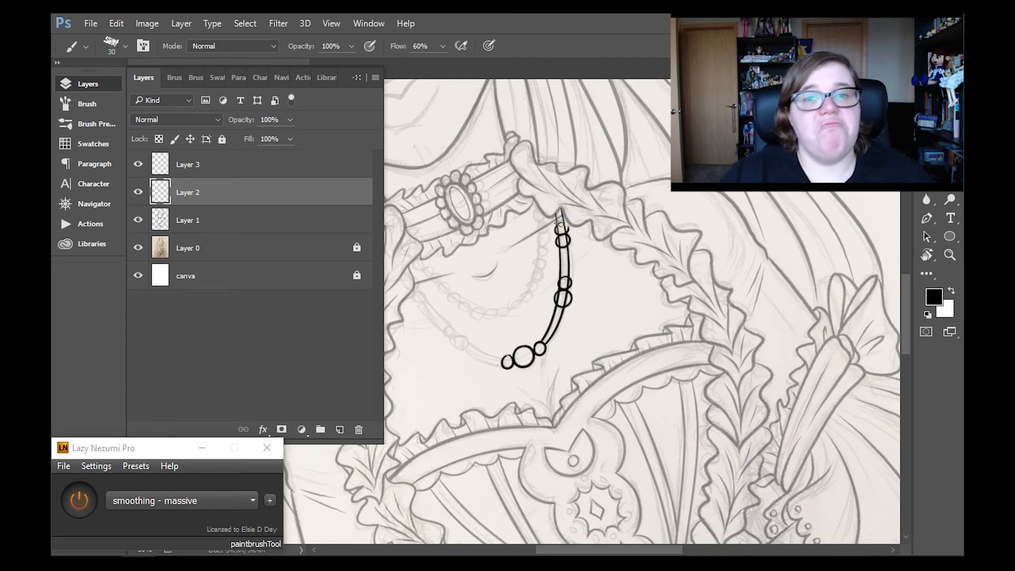
- Erase the cord lines inside the beads on Layer 3 and tidy the cord's end at the ruffle
key("e")
key("alt+bracketright")
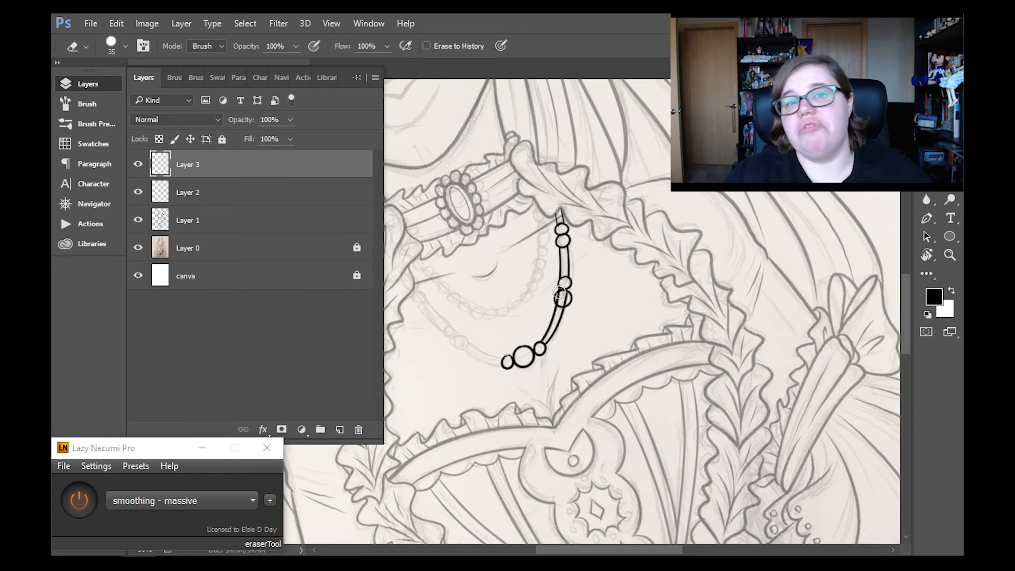
key("b")
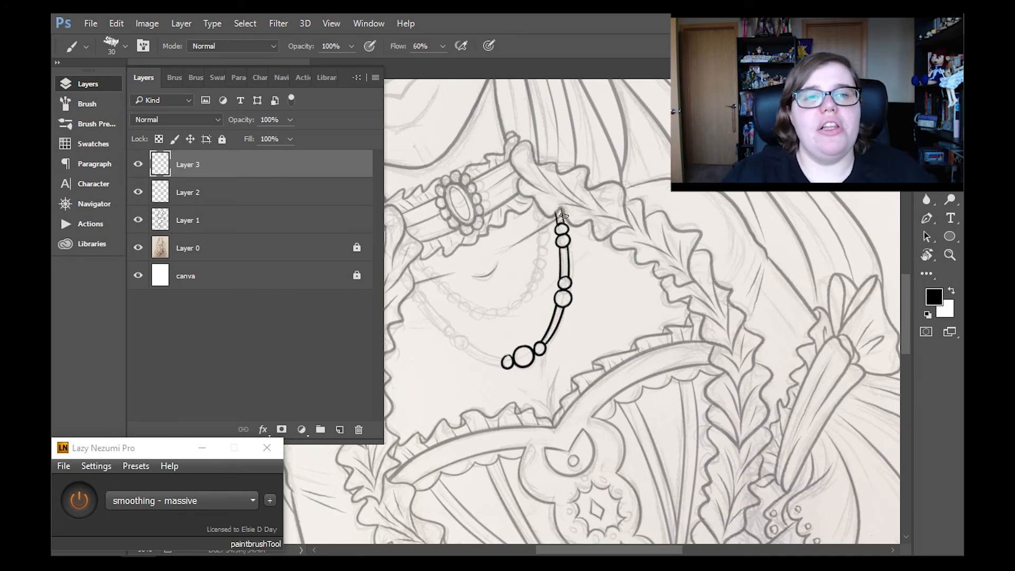
key("e")
key("b")
left_click_drag(562, 212, 562, 223)
key("e")
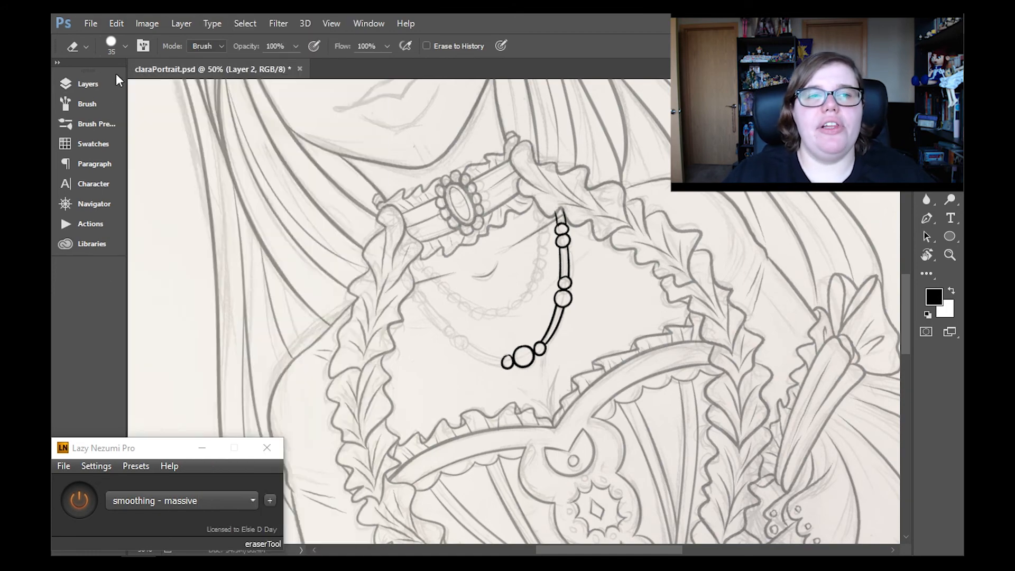
- Merge the cord on Layer 3 down into the bead layer, Layer 2
left_click(138, 193)
left_click(139, 192)
left_click(182, 24)
left_click(297, 500)
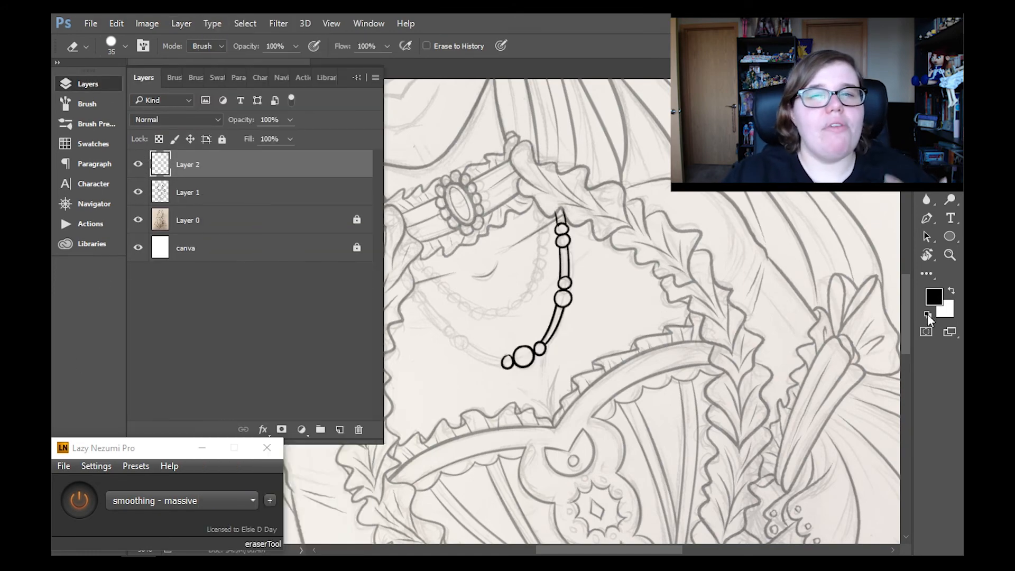
- Reset the canvas rotation and duplicate the necklace layer, Layer 2
left_click(926, 254)
left_click(240, 46)
left_click(181, 24)
left_click(343, 58)
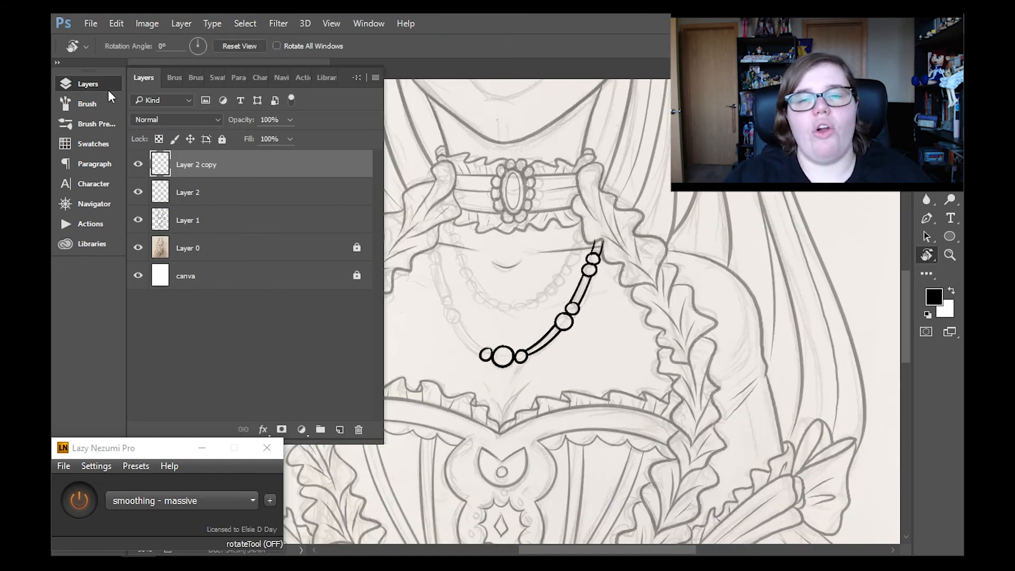
- Flip the duplicated necklace half horizontally and move it onto the viewer's left side, joining at the central bead
key("ctrl+t")
left_click(116, 23)
mouse_move(297, 297)
left_click(444, 455)
mouse_move(506, 365)
left_mouse_down()
mouse_move(475, 365)
mouse_move(537, 364)
mouse_move(528, 373)
mouse_move(494, 348)
left_mouse_up()
key("Return")
- Clean up the overlaps of the mirrored necklace half and merge it down into Layer 2
key("e")
key("ctrl+t")
key("Return")
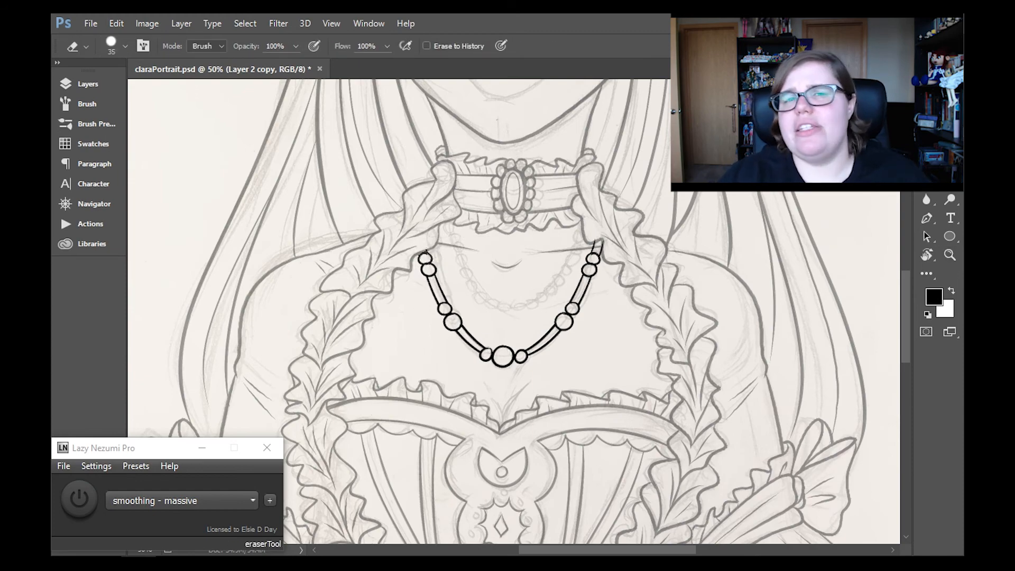
left_click(88, 85)
left_click(181, 24)
left_click(238, 499)
- Restore Layer 1 to 100% opacity and check the lines where the necklace meets the ruffle
left_click(206, 191)
left_click(290, 120)
left_click_drag(297, 139, 334, 139)
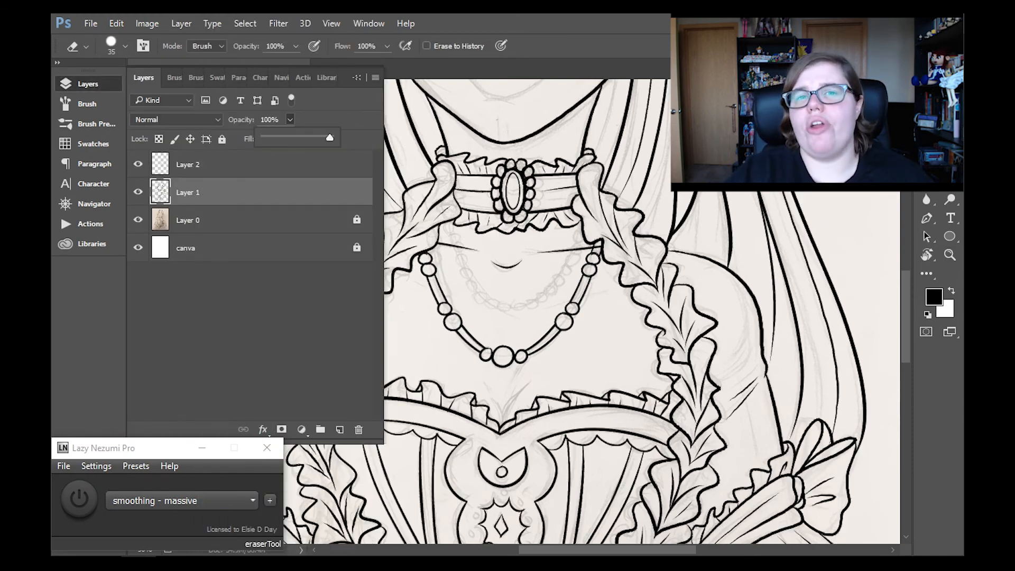
left_click(597, 246)
- Merge the finished longer necklace down into Layer 1 and add a new layer above it
scroll(883, 225, "up", 3)
left_click(228, 165)
left_click(181, 24)
left_click(238, 499)
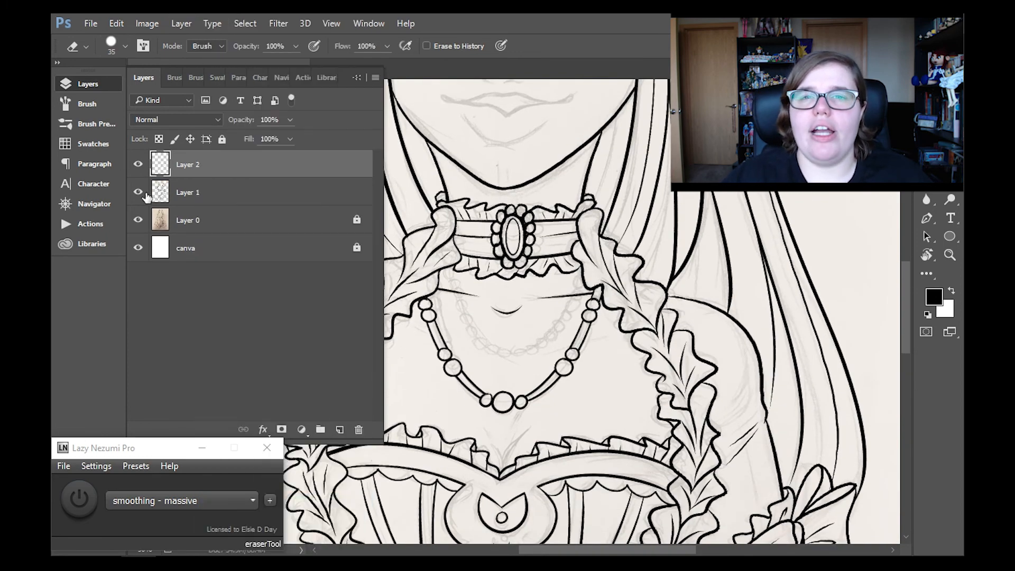
- Fade Layer 1 to a lower opacity again and make the empty Layer 2 active
left_click(212, 192)
left_click(212, 164)
left_click(88, 84)
mouse_move(334, 139)
left_mouse_down()
mouse_move(298, 139)
mouse_move(332, 139)
left_mouse_up()
left_click(88, 84)
left_click(212, 192)
left_click(290, 120)
left_click(212, 165)
left_click(87, 84)
- Choose the "constraint - concentric ellipse" preset in Lazy Nezumi Pro and enable it for the brush
key("b")
left_click(179, 503)
left_click(179, 294)
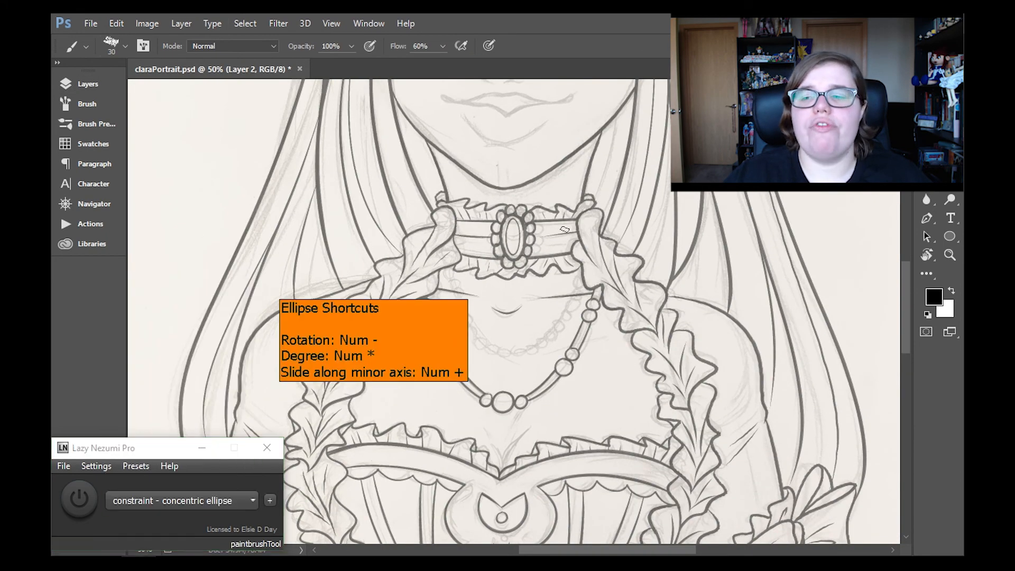
left_click(250, 501)
left_click(222, 279)
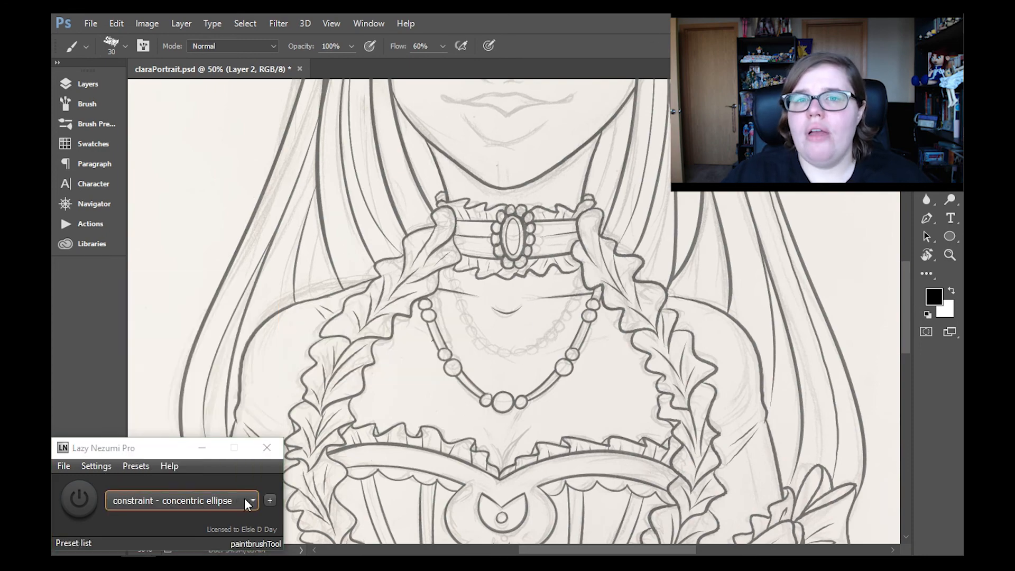
left_click(79, 500)
- Ink one small round pearl at the lowest point of the shorter necklace, undoing the failed attempts
left_click(508, 352)
mouse_move(514, 350)
left_mouse_down()
mouse_move(501, 353)
mouse_move(531, 351)
left_mouse_up()
key("ctrl+alt+z")
key("ctrl+alt+z")
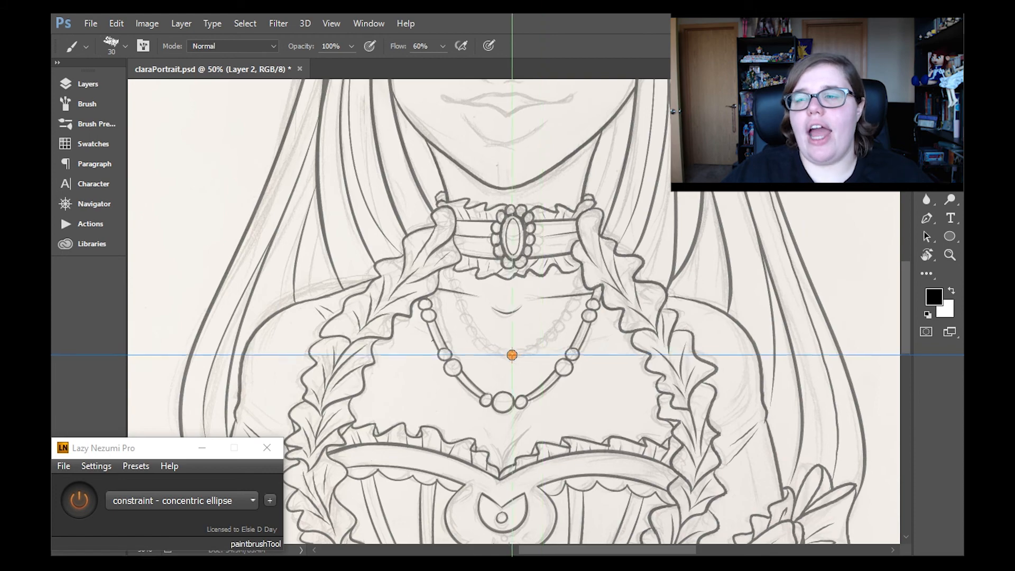
left_click(510, 353)
- Switch the Lazy Nezumi Pro preset to "misc - steps" and start copying the pearl beside the original with the Move tool
left_click(250, 501)
left_click(211, 395)
key("v")
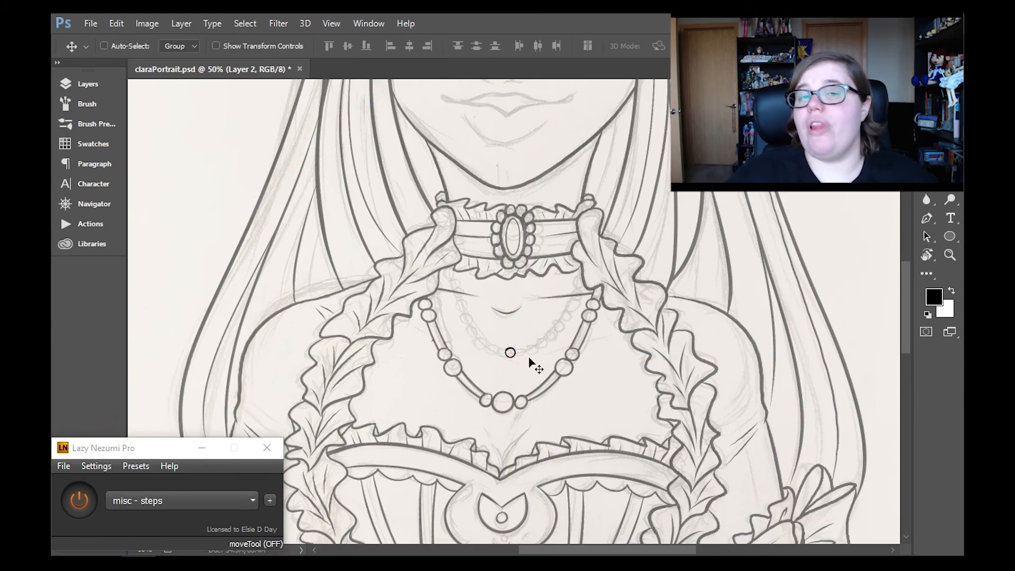
left_click_drag(508, 354, 585, 370, "alt")
key("ctrl+space")
left_click(518, 344)
left_click(518, 343)
left_click(519, 344)
key("Left")
- Place copies of the pearl side by side along the sketched curve up the viewer's right side to the choker
left_click_drag(587, 367, 656, 319, "alt")
left_click_drag(658, 309, 688, 282, "alt")
left_click_drag(686, 283, 709, 248, "alt")
scroll(709, 248, "up", 3)
left_click_drag(709, 317, 748, 244, "alt")
left_click_drag(749, 244, 765, 206, "alt")
left_click_drag(765, 206, 765, 177, "alt")
scroll(764, 176, "up", 3)
left_click_drag(764, 212, 776, 175, "alt")
left_click_drag(776, 174, 785, 137, "alt")
scroll(723, 345, "down", 7)
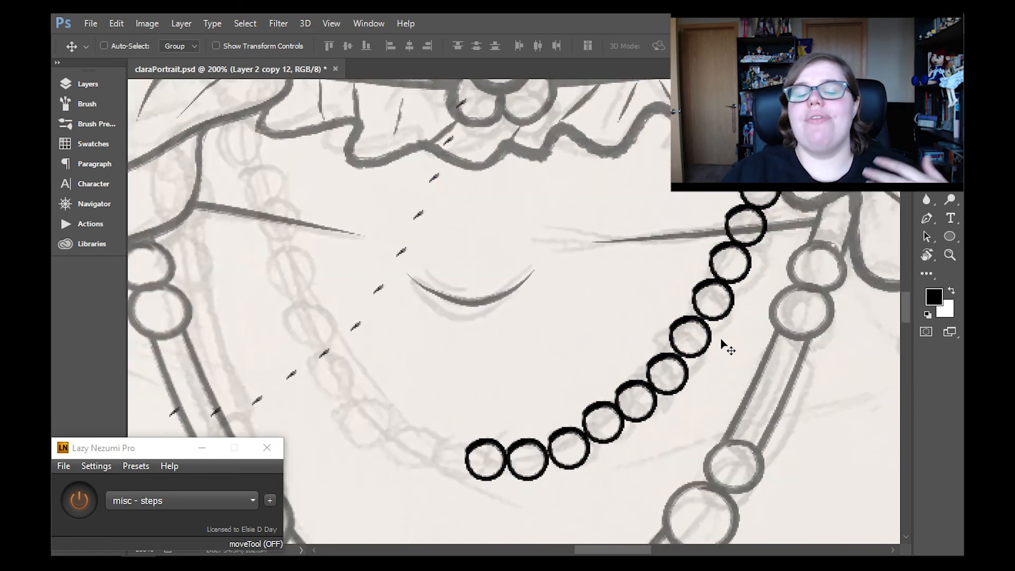
- Merge all the copied pearl layers into the single layer Layer 2 copy
left_click(111, 80)
key("ctrl+e")
key("ctrl+e")
key("ctrl+e")
key("ctrl+e")
key("ctrl+e")
key("ctrl+e")
key("ctrl+e")
key("ctrl+e")
key("ctrl+e")
key("ctrl+e")
key("ctrl+e")
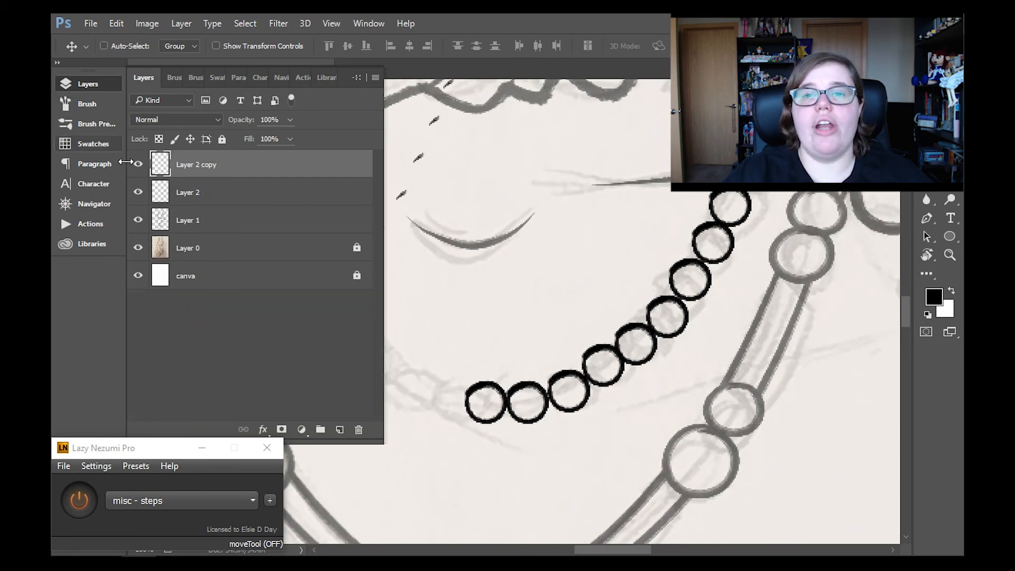
left_click(110, 83)
- Erase the stray dabs around the pearl strand and set the Lazy Nezumi Pro preset back to "smoothing - massive"
left_click(951, 255)
left_click(452, 47)
left_click(506, 320)
left_click(506, 320)
left_click(506, 320)
left_click(506, 320)
left_click(927, 181)
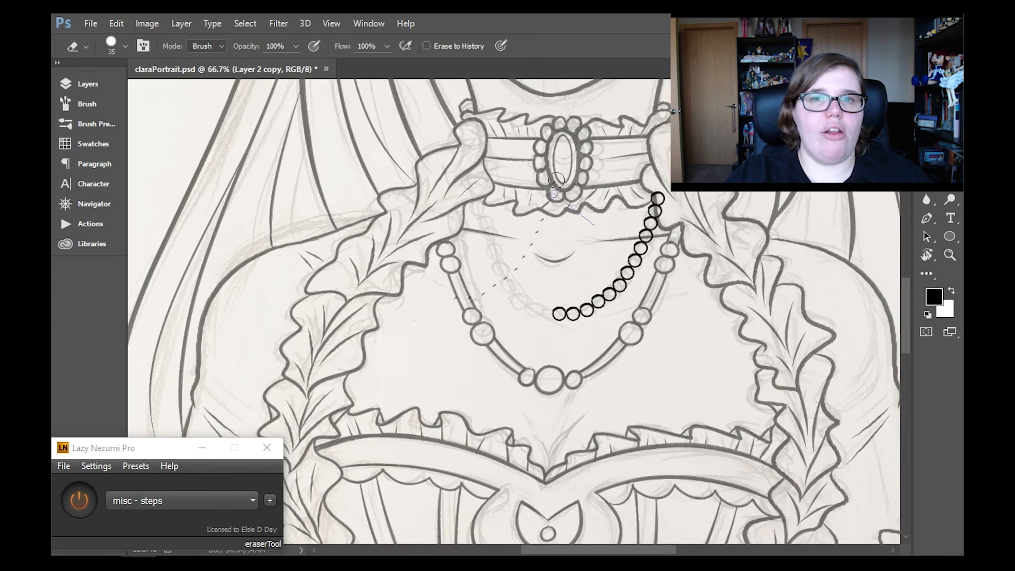
left_click(187, 501)
left_click(190, 417)
- Try to add one more pearl copied from Layer 2 at the strand's lower end, and undo the layer changes
left_click(88, 84)
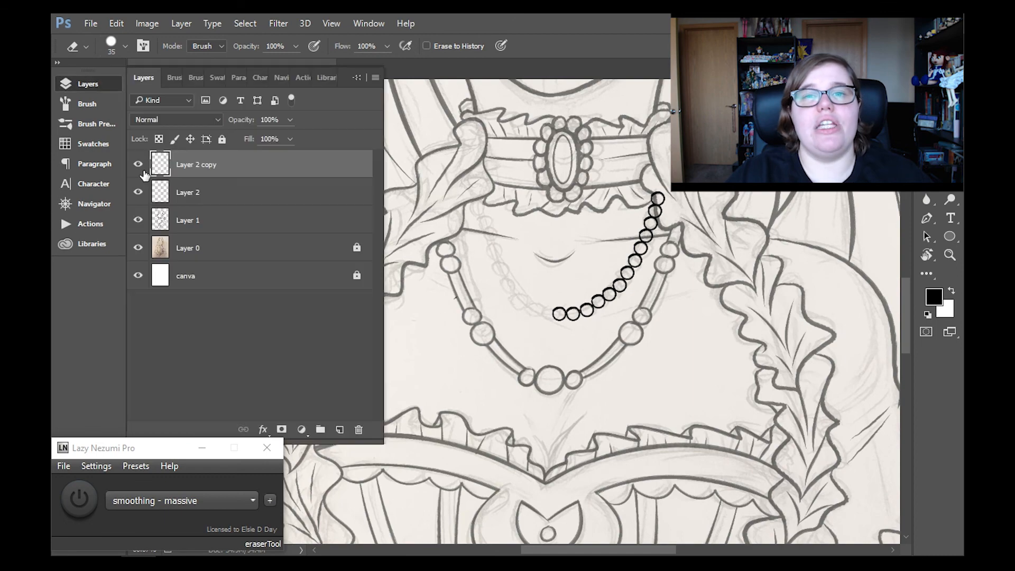
left_click(217, 193)
left_click(74, 84)
key("v")
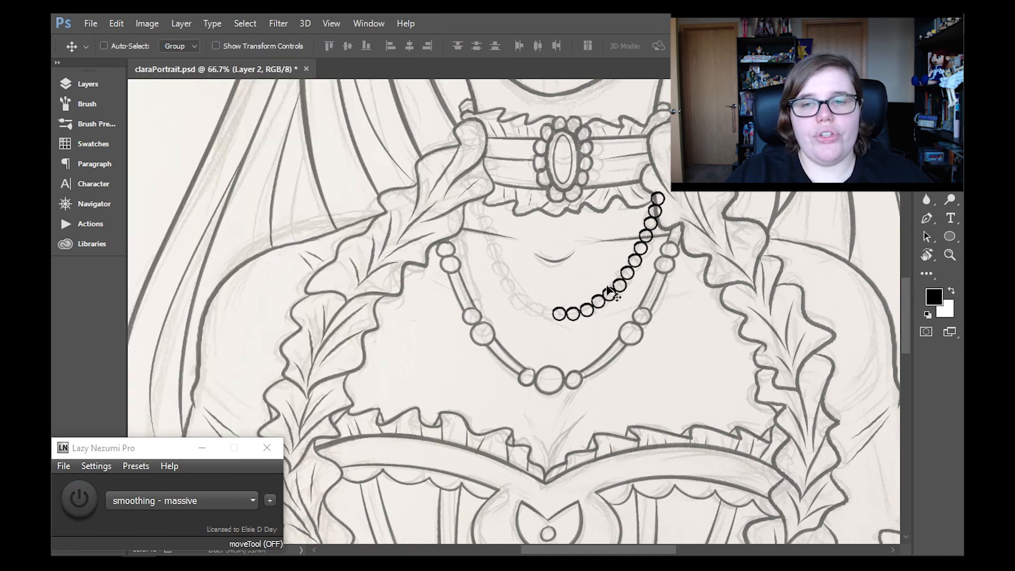
left_click_drag(551, 317, 551, 318)
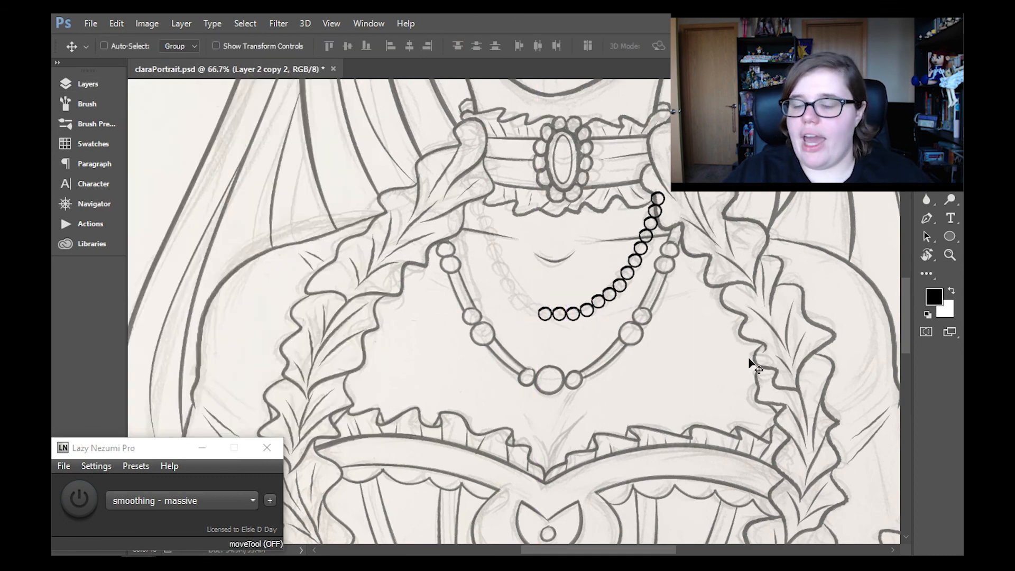
left_click(108, 84)
right_click(246, 192)
left_click(317, 415)
right_click(255, 169)
left_click(346, 415)
key("ctrl+z")
- Duplicate the layer holding the pearl strand
left_click(182, 23)
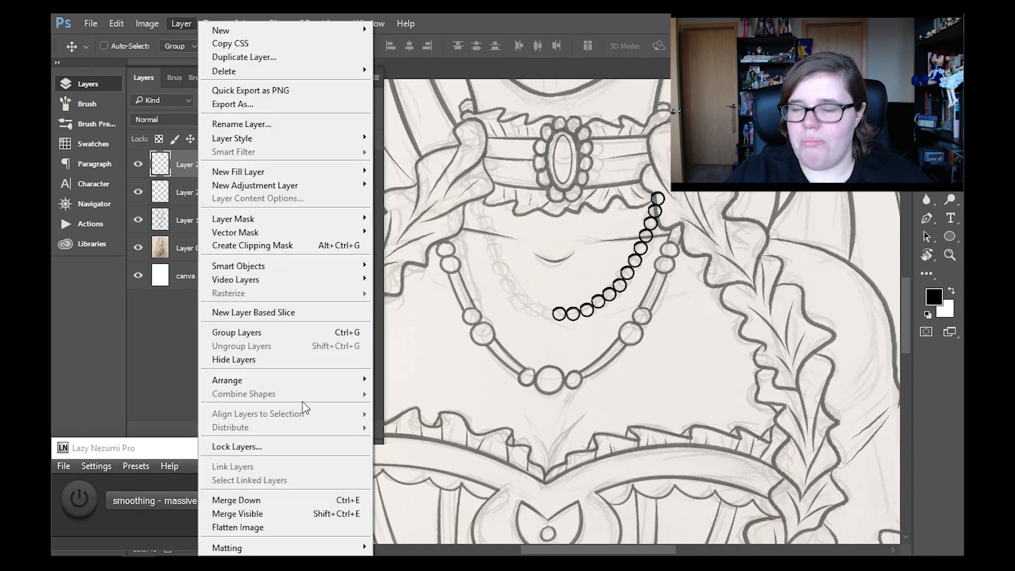
left_click(246, 57)
key("Return")
left_click(101, 85)
- Flip the duplicated pearl strand horizontally and move it onto the viewer's left half of the shorter necklace
key("ctrl+t")
left_click(116, 24)
mouse_move(306, 300)
left_click(370, 454)
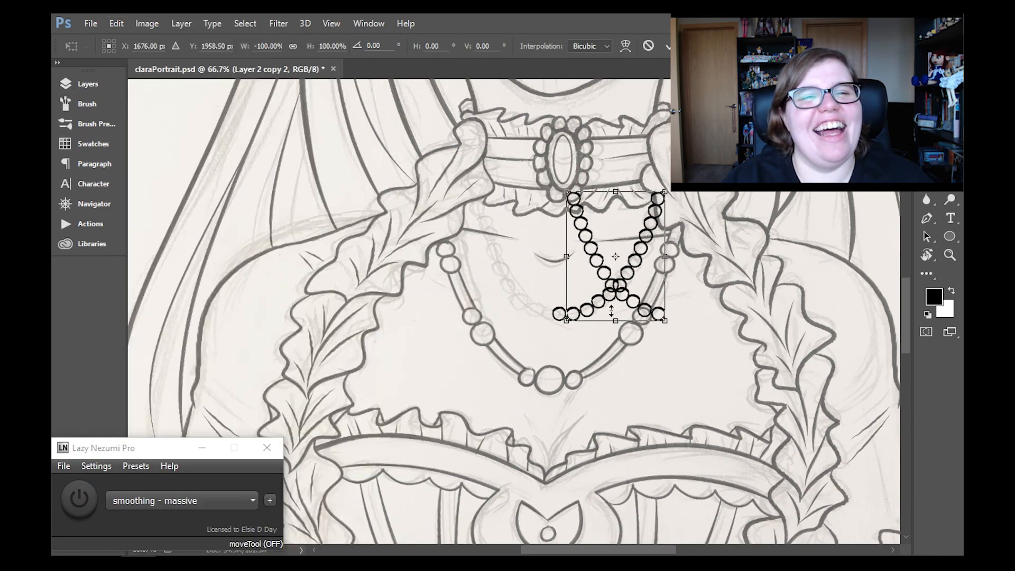
left_click_drag(621, 294, 508, 294)
key("Return")
- Rotate the viewer's right pearl strand on Layer 2 copy slightly to open a gap at the centre
key("z")
left_click(580, 319)
left_click(88, 84)
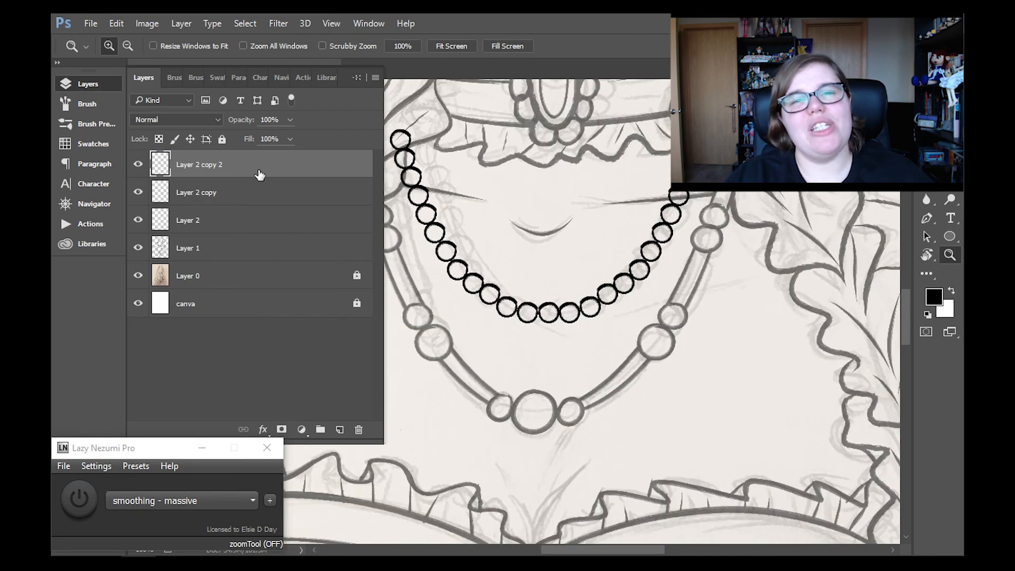
left_click(259, 192)
key("ctrl+t")
left_click_drag(756, 322, 760, 318)
left_click(949, 256)
left_click(458, 232)
- Rotate the mirrored pearl strand on Layer 2 copy 2 slightly to match the other side
left_click(259, 164)
key("ctrl+t")
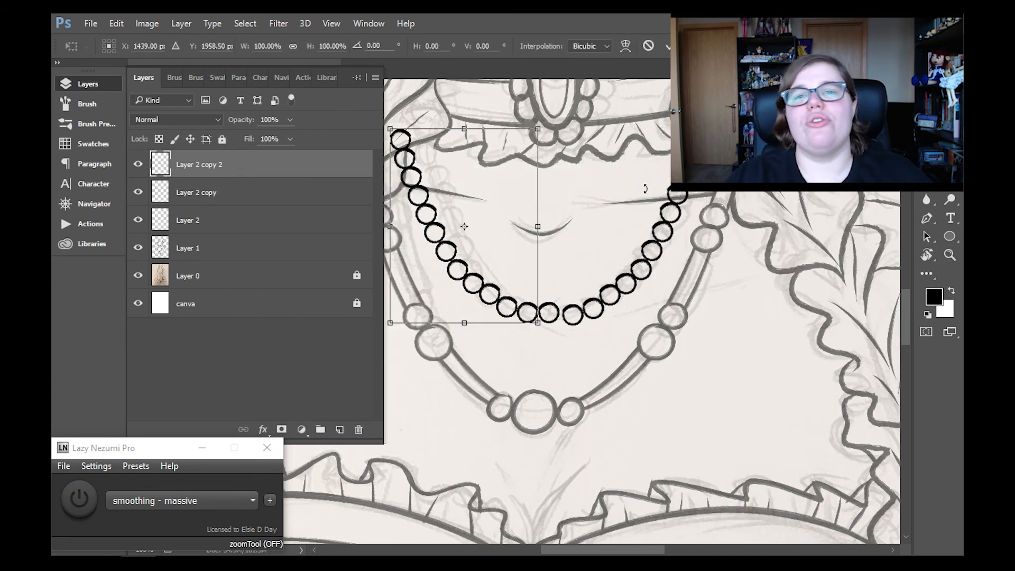
left_click_drag(659, 173, 663, 180)
left_click(950, 255)
left_click(458, 232)
- Move the single central pearl on Layer 2 down slightly between the two strands
left_click(259, 220)
key("v")
left_click_drag(553, 324, 552, 337)
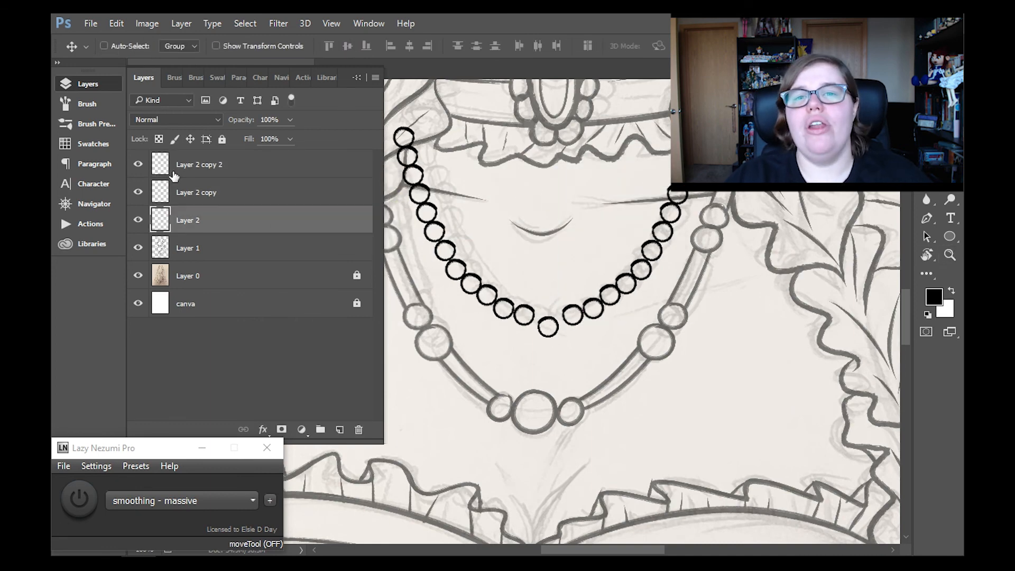
- Move the pearl strands on Layer 2 copy and Layer 2 copy 2 slightly so both meet the central pearl
left_click(182, 191)
key("z")
left_click(581, 291)
key("v")
left_click_drag(688, 251, 676, 265)
left_click_drag(529, 264, 607, 264)
left_click(187, 166)
left_click_drag(540, 344, 548, 358)
- Merge both duplicated pearl strand layers down into Layer 2
left_click(949, 256)
left_click(452, 47)
left_click(182, 25)
left_click(236, 500)
left_click(184, 26)
left_click(236, 500)
left_click(88, 84)
- Erase the ends of the pearl necklace on Layer 2 where they overlap the ruffles beside the neck
left_click(512, 289)
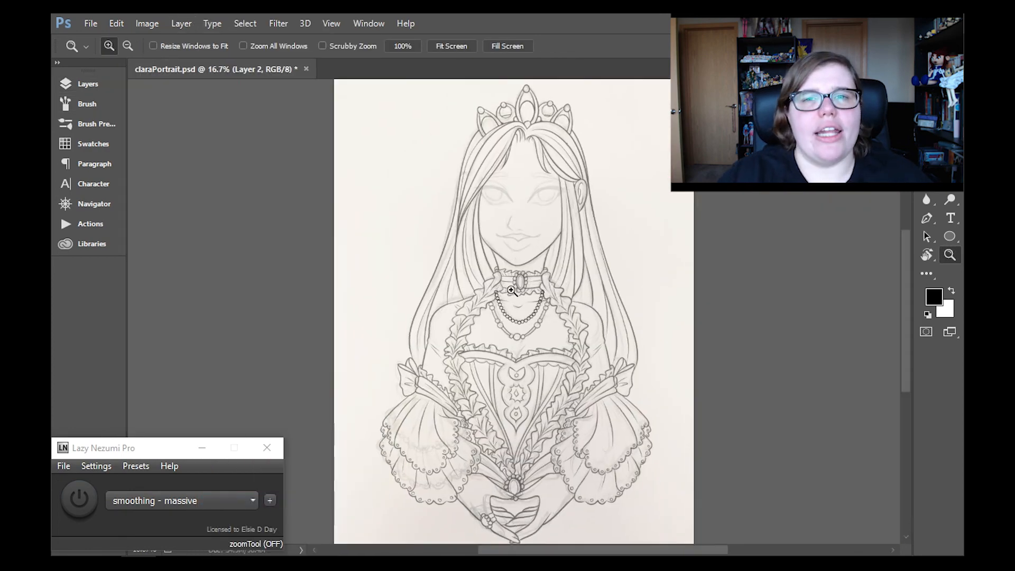
key("e")
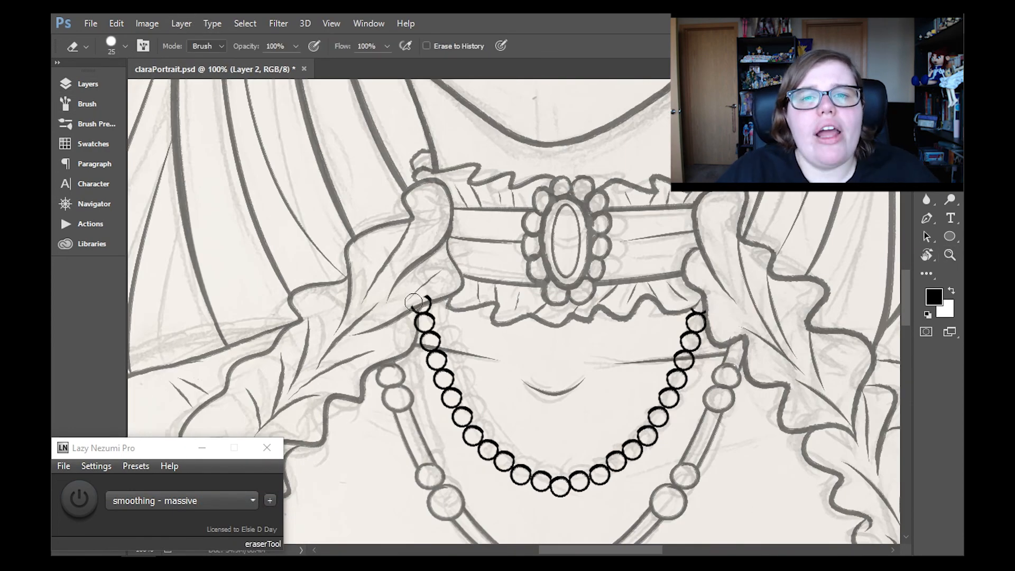
- Set the opacity of the main line art on Layer 1 to 100% and view the whole portrait
left_click(88, 84)
left_click(187, 192)
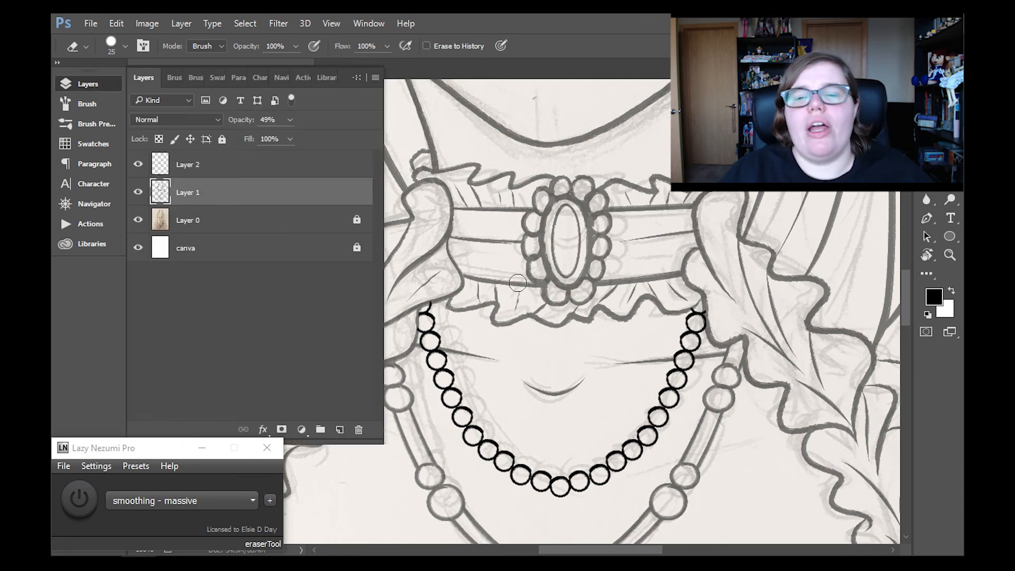
left_click(290, 120)
left_click_drag(286, 136, 324, 136)
left_click(950, 255)
left_click(465, 47)
- Merge the pearl necklace on Layer 2 down into Layer 1 and save claraPortrait.psd
left_click(187, 165)
left_click(181, 25)
left_click(275, 500)
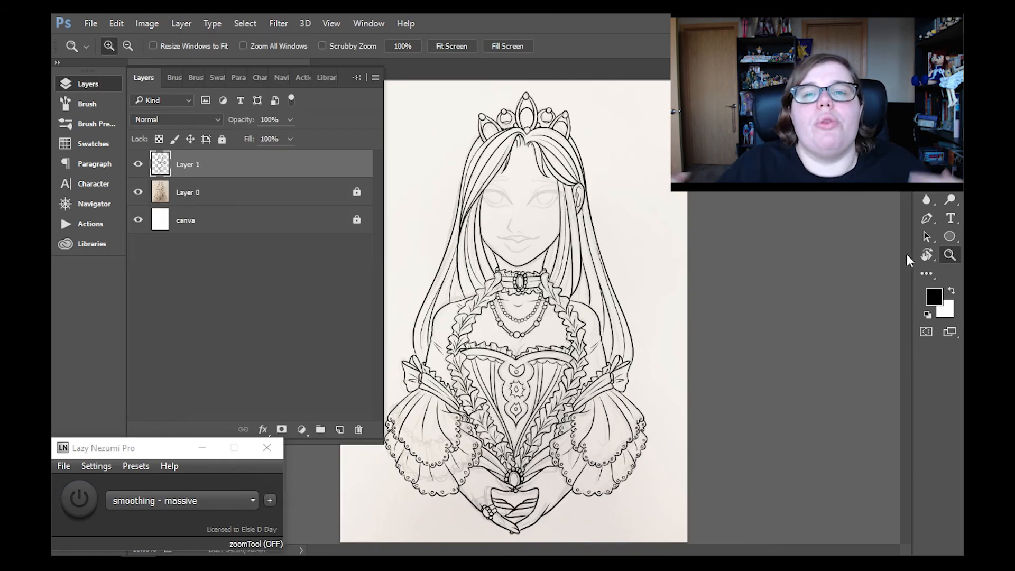
left_click(88, 84)
key("ctrl+s")
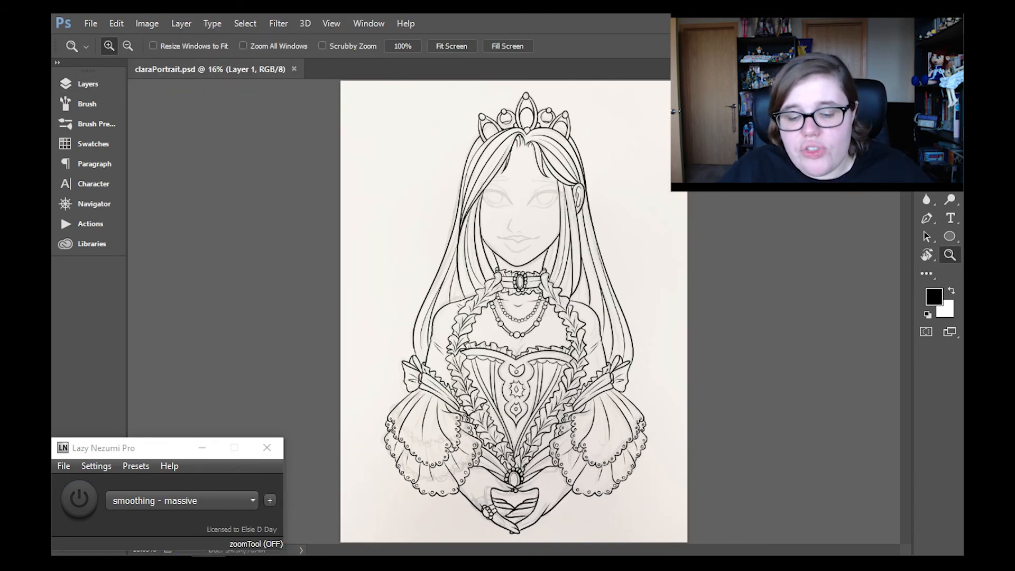